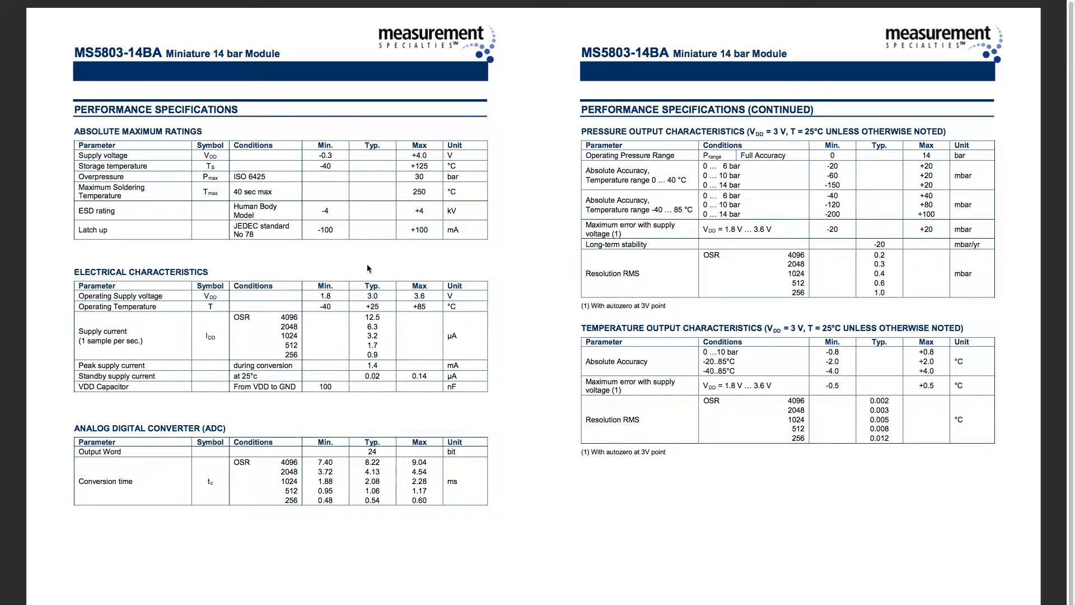
Look through the MS5803-14BA datasheet from the performance specifications to the package outline and pin configuration page
scroll(334, 320, down, 1)
scroll(334, 321, right, 5)
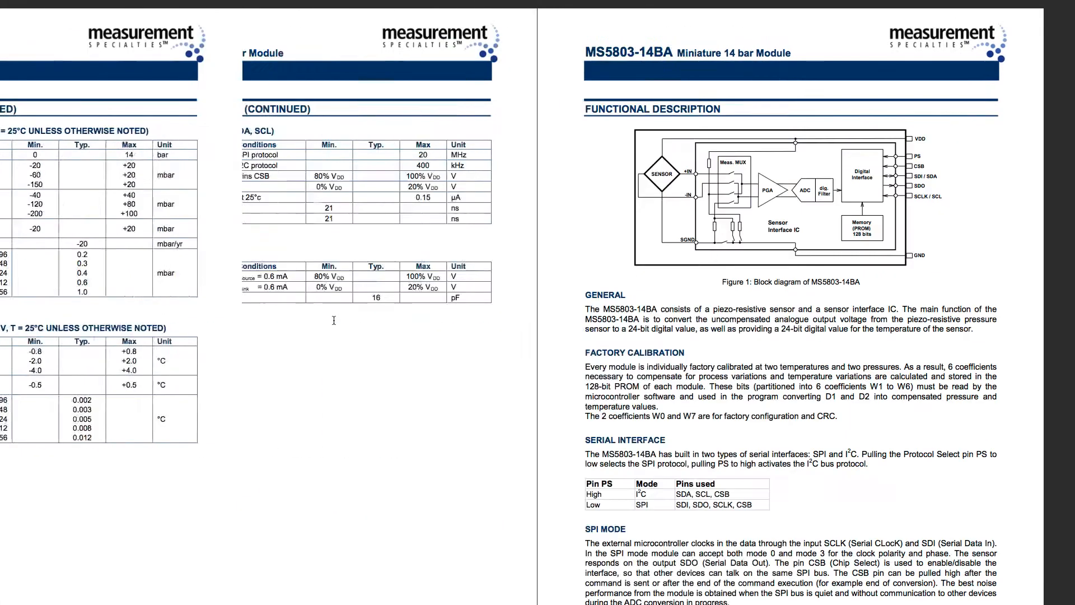
scroll(334, 320, down, 1)
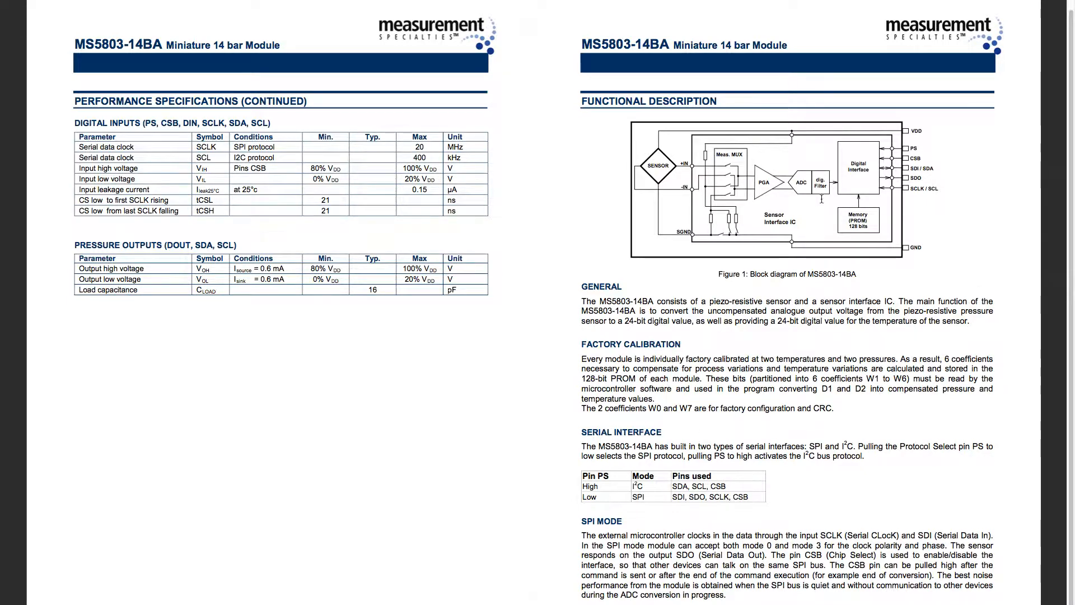
scroll(715, 357, down, 5)
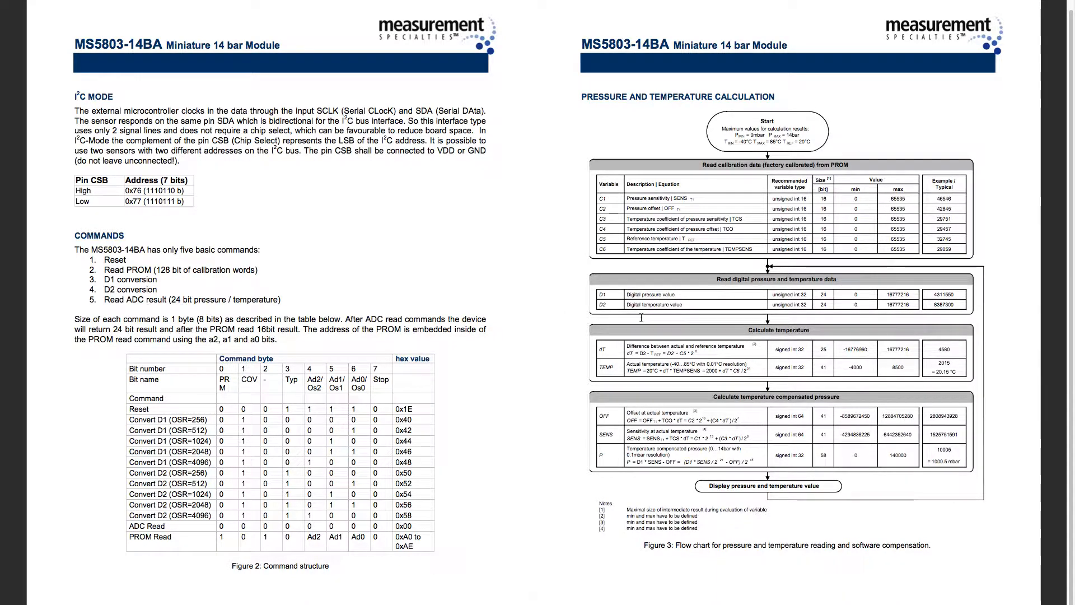
scroll(641, 317, right, 5)
scroll(641, 317, left, 5)
scroll(772, 371, right, 5)
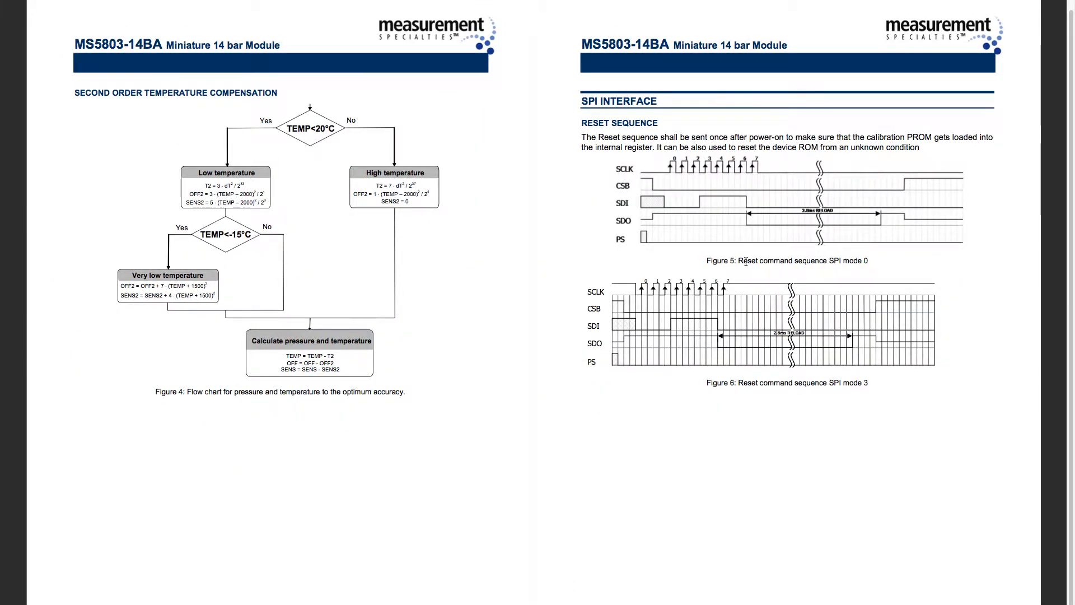
scroll(746, 262, right, 5)
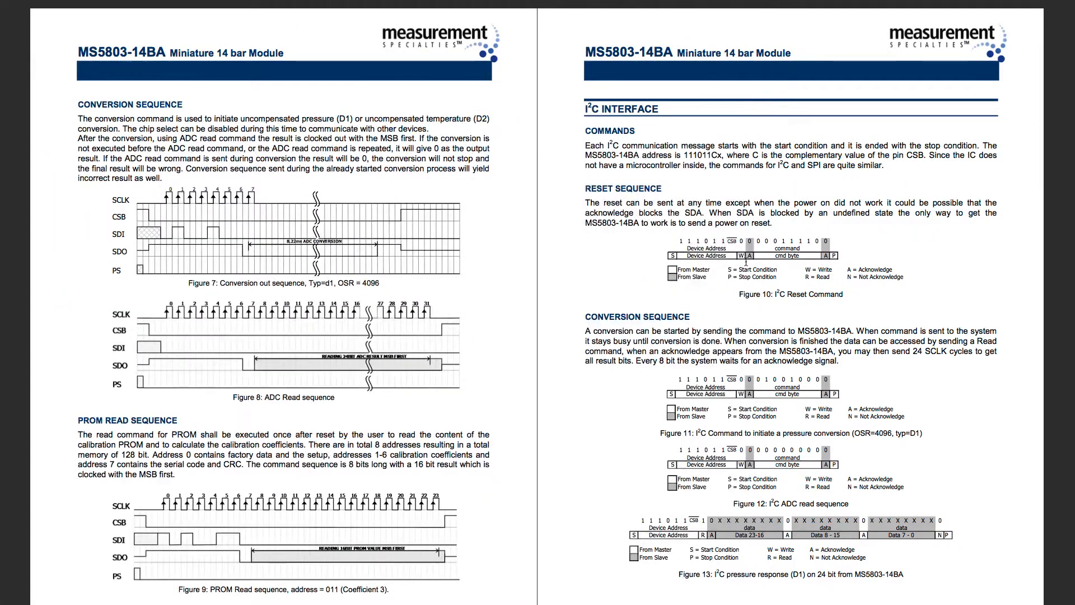
scroll(746, 261, right, 10)
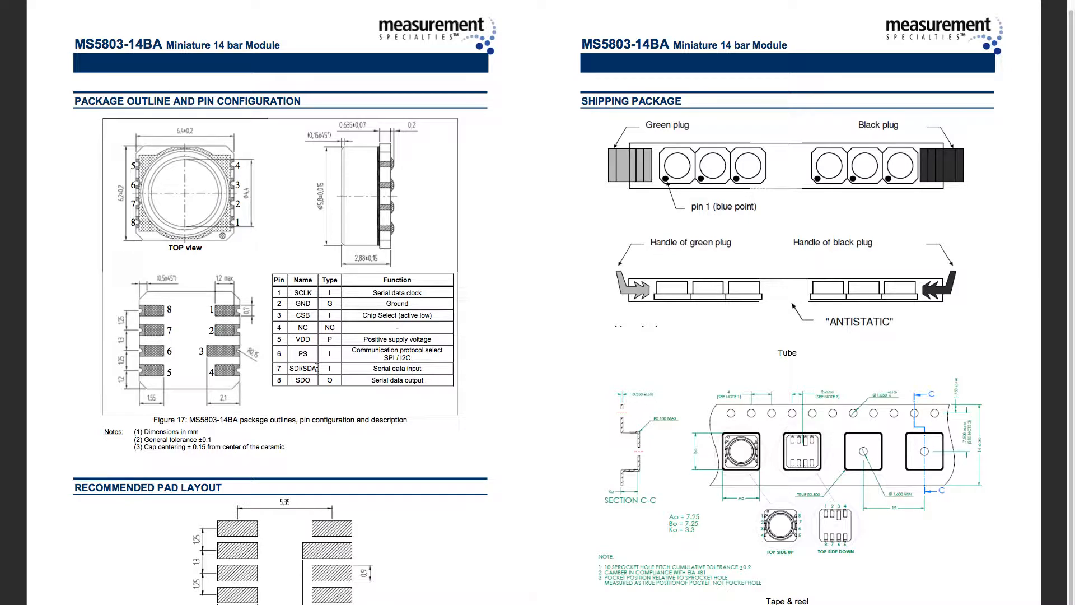
Leave the datasheet, launch DipTrace and start the Pattern Editor, opening a copy of the blocked library file
key(ctrl+Left)
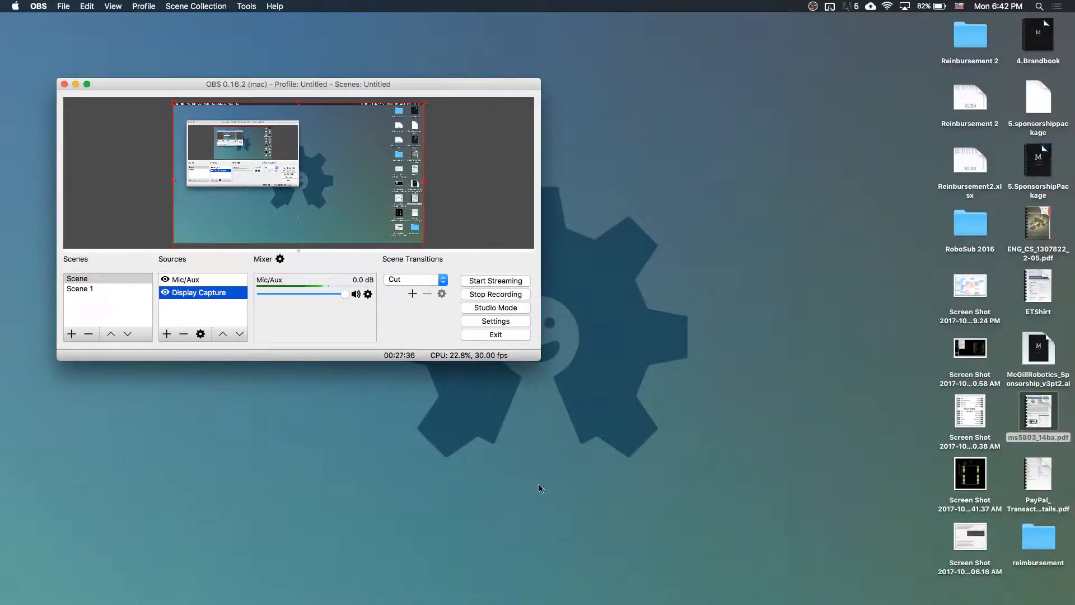
key(super+space)
text(dip)
key(Return)
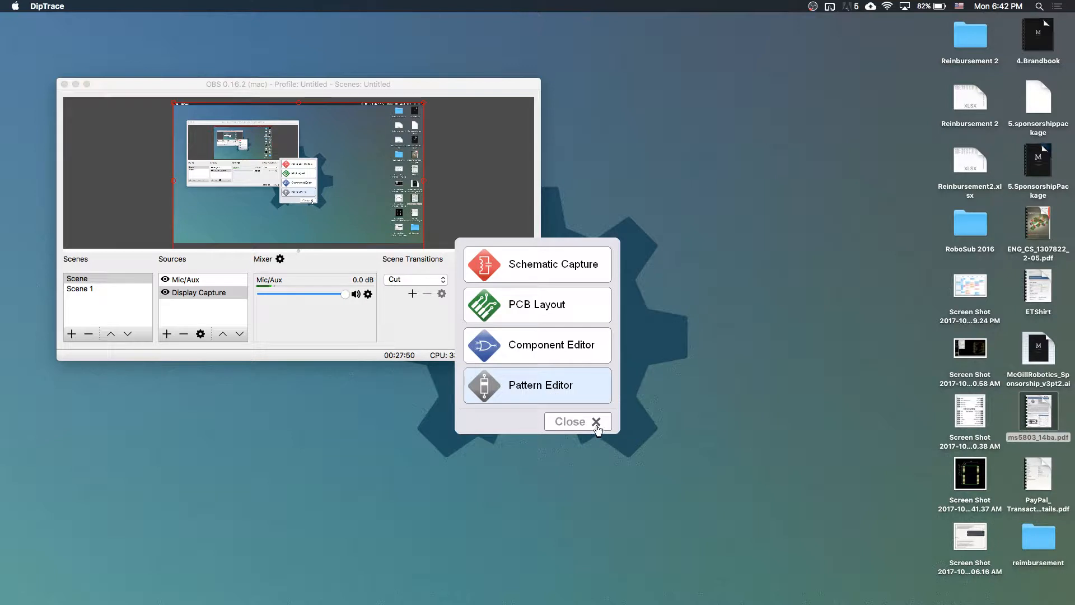
click(558, 396)
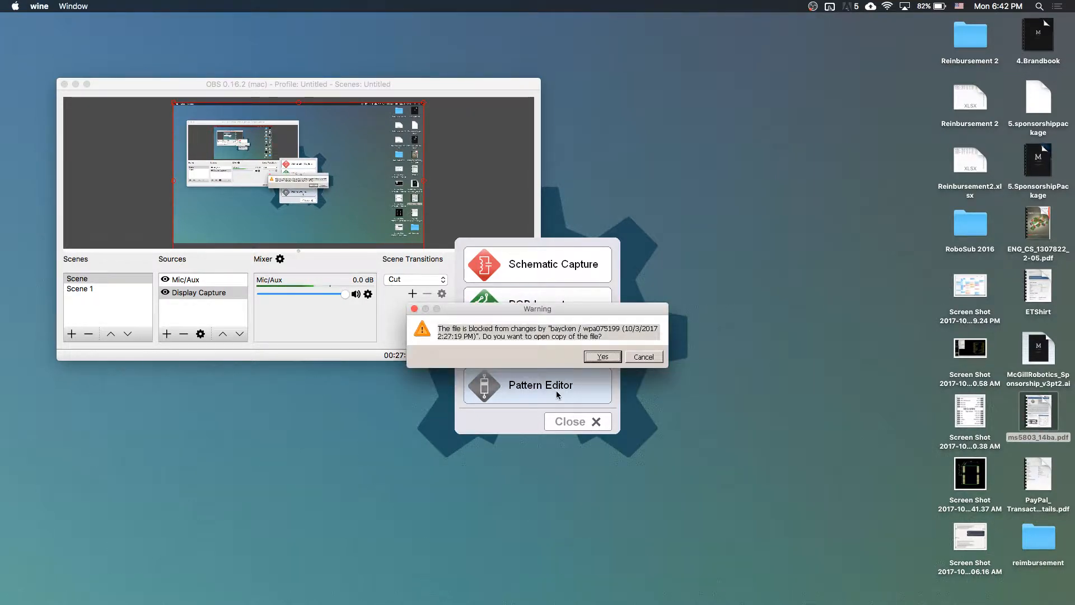
click(603, 356)
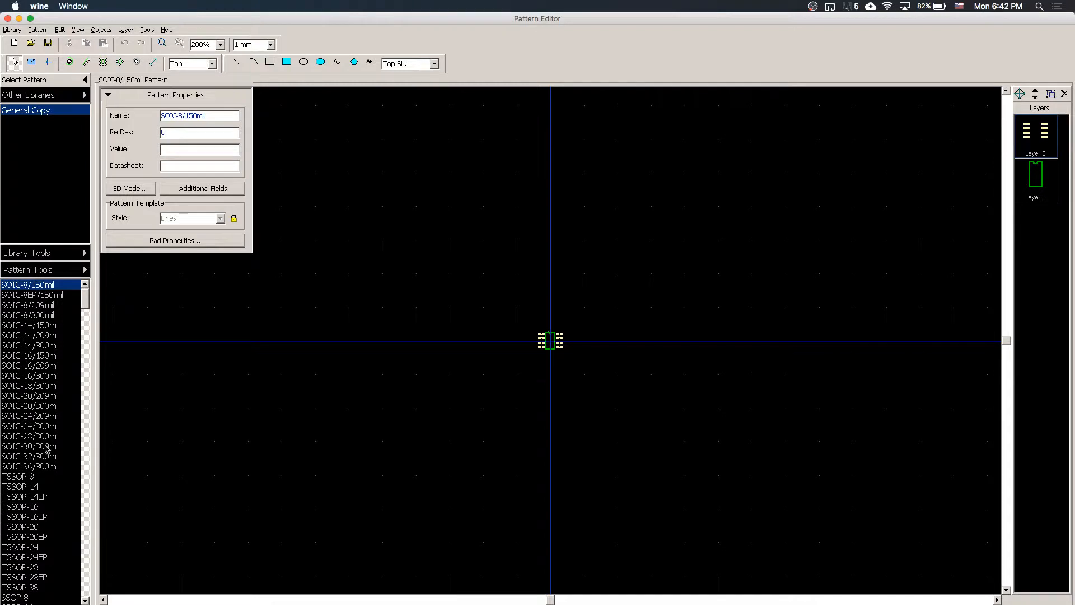
Browse the General Copy library's connector, resistor and capacitor patterns and examine the CAPAE-19.2x19.2h16.5 footprint up close
click(47, 446)
scroll(46, 448, down, 15)
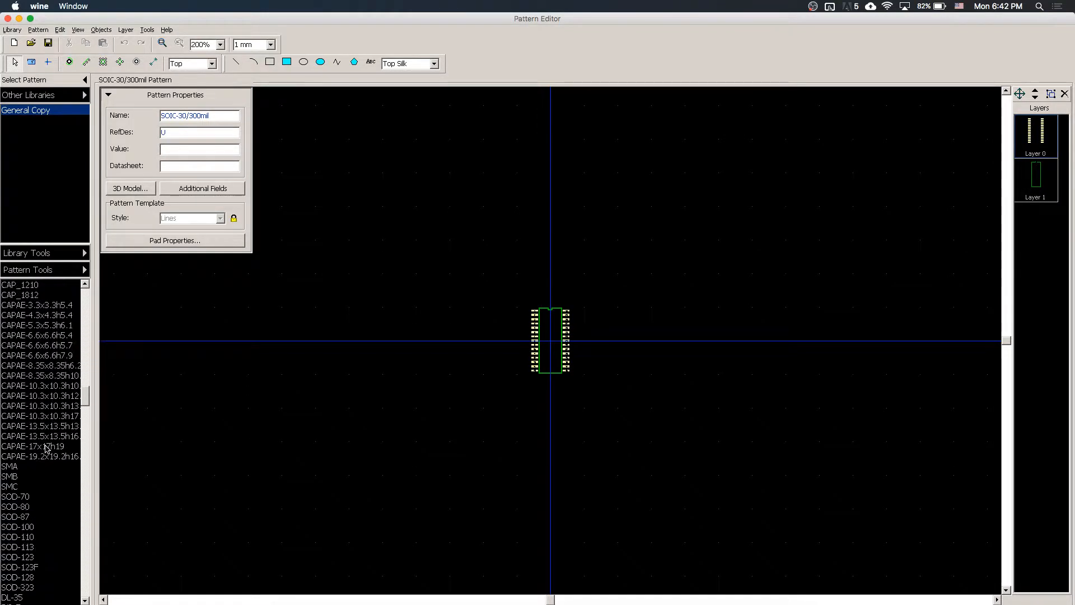
scroll(47, 448, up, 10)
click(45, 446)
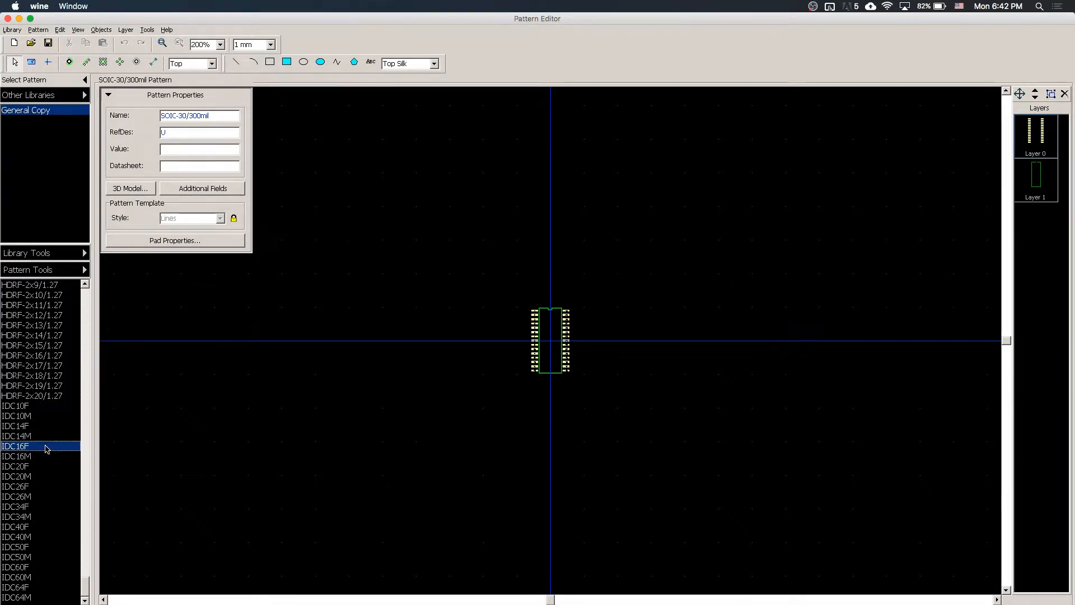
click(38, 487)
click(30, 375)
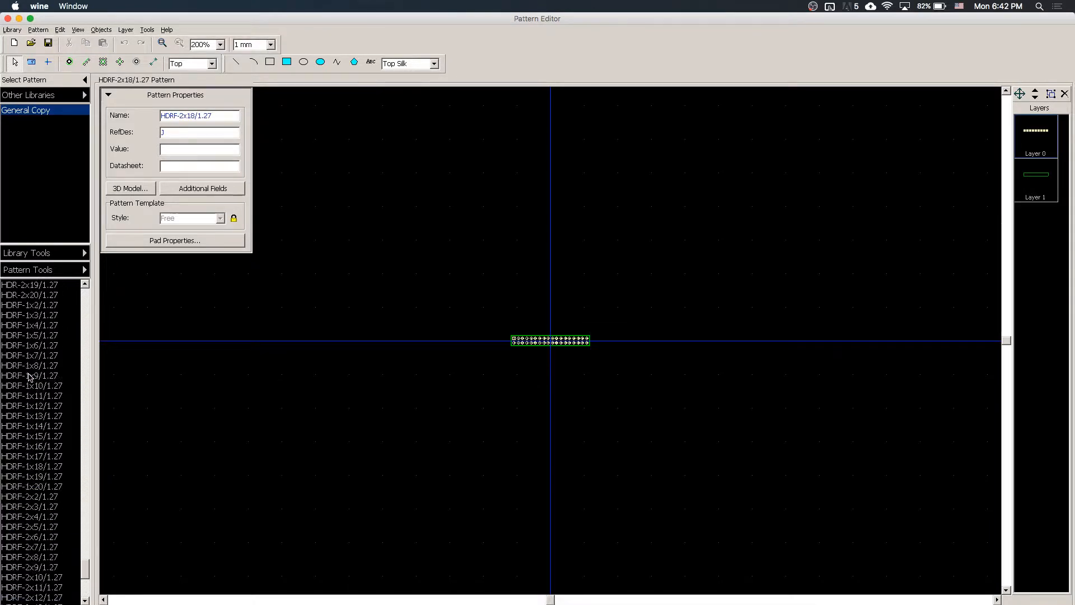
scroll(29, 377, up, 10)
click(29, 377)
scroll(30, 376, up, 15)
click(29, 377)
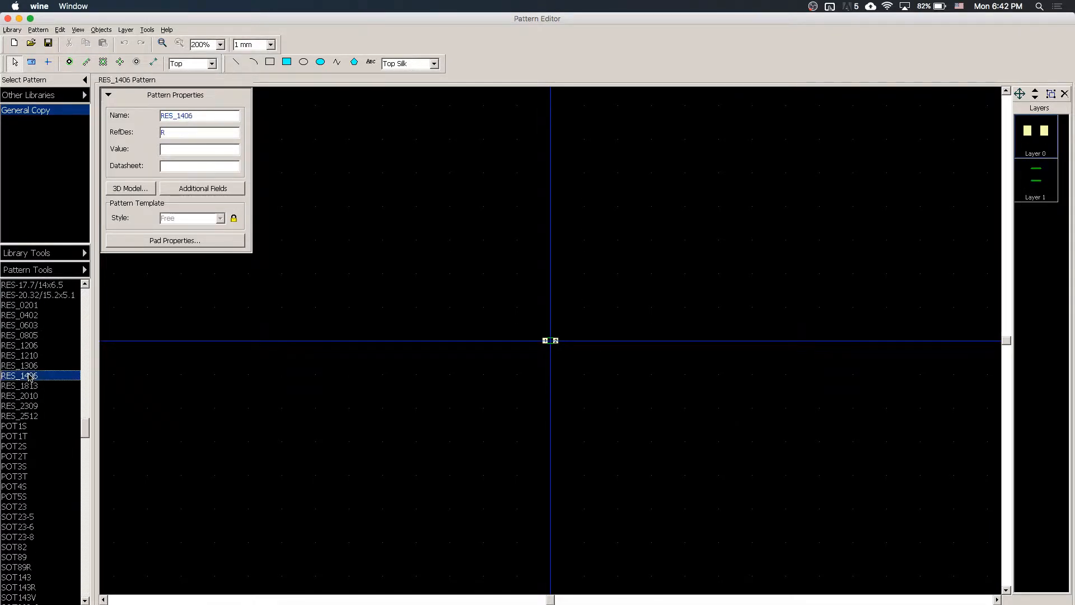
scroll(29, 377, up, 10)
click(29, 377)
scroll(29, 376, up, 7)
click(29, 376)
scroll(30, 377, down, 13)
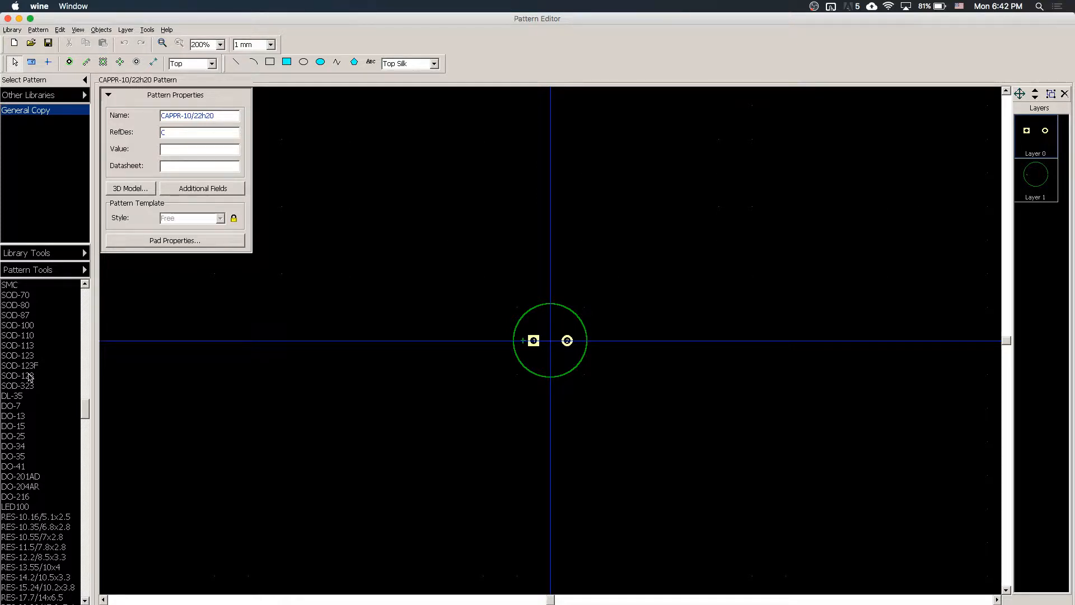
scroll(29, 377, up, 3)
click(30, 376)
click(38, 356)
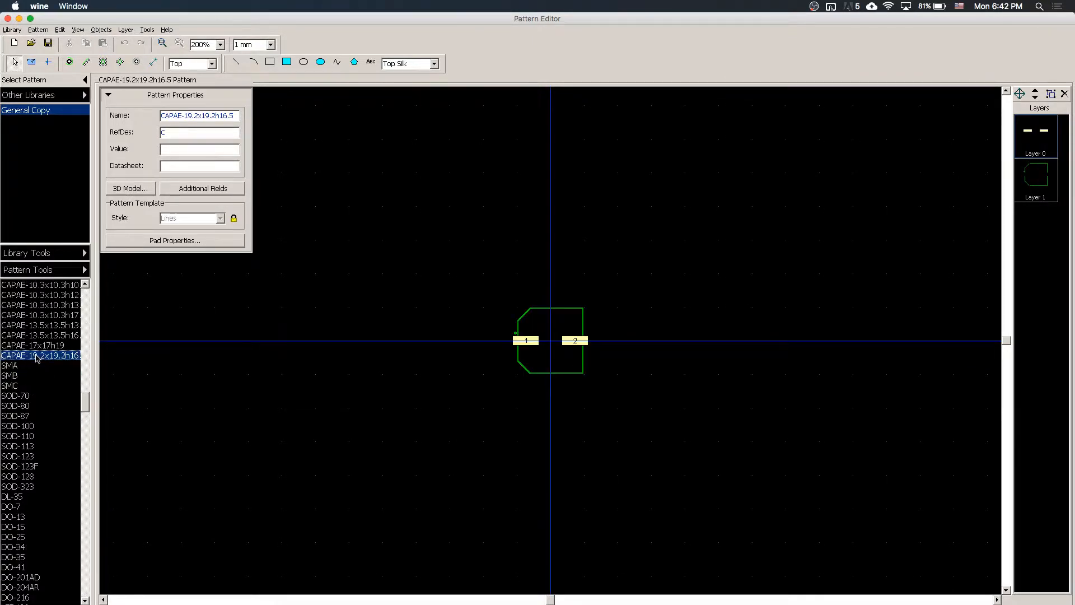
scroll(557, 344, up, 5)
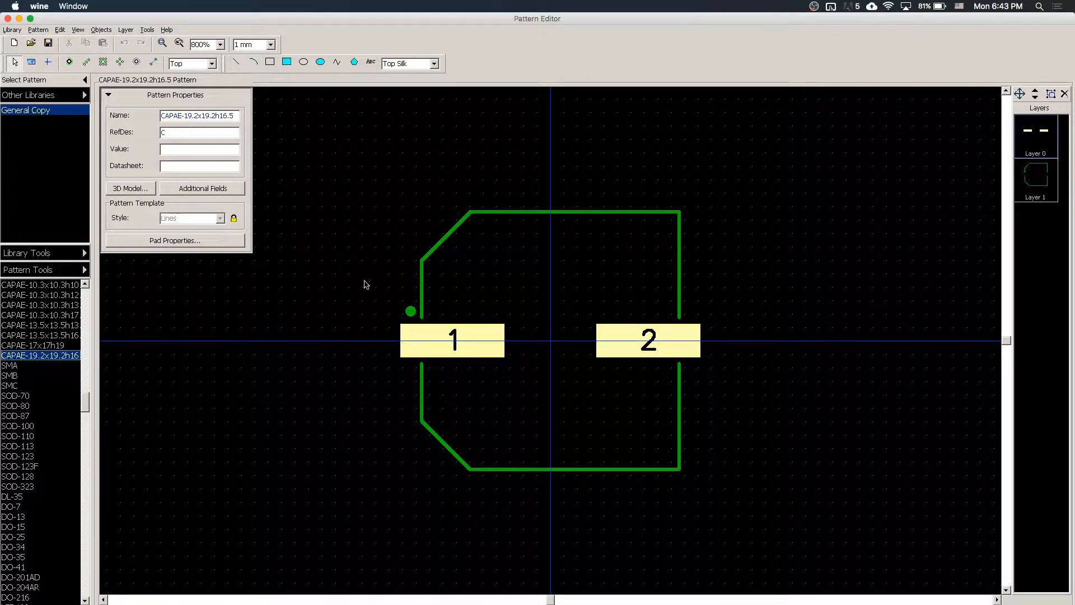
Examine the TSSOP-28EP and SOIC-18/300mil chip footprints in the General Copy library
scroll(61, 359, up, 10)
scroll(60, 359, up, 10)
click(59, 366)
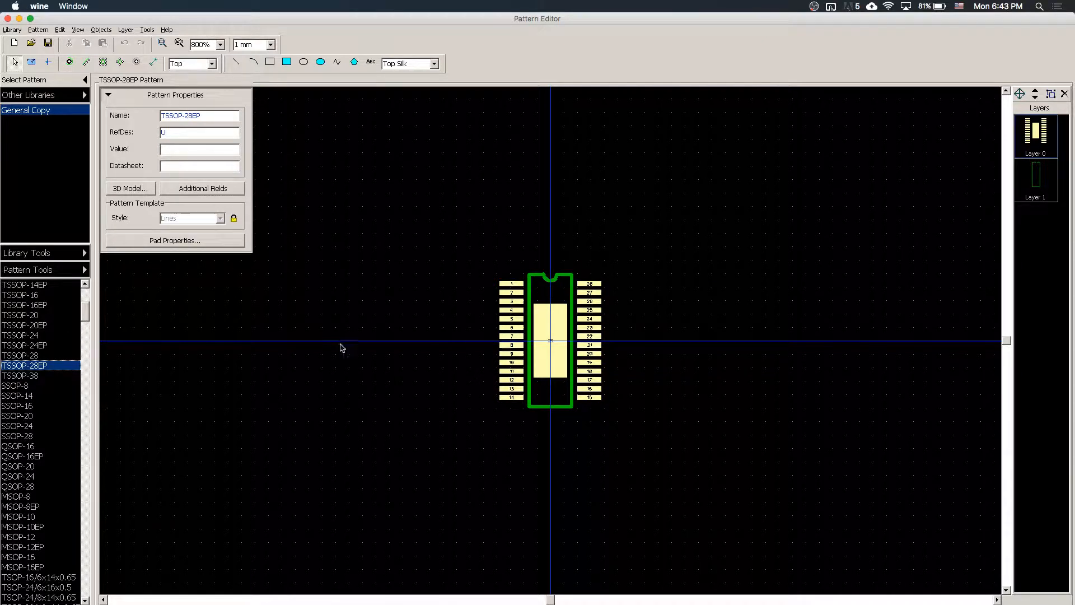
scroll(47, 336, up, 7)
click(47, 335)
click(35, 385)
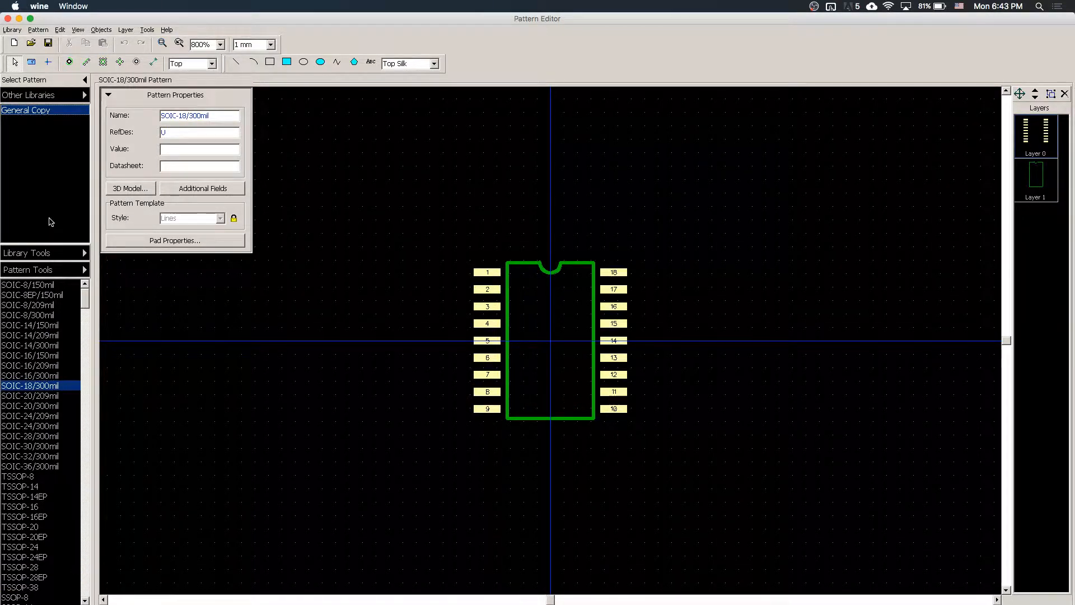
Start a new library without saving changes to General Copy, and name it MS5803 using the part name copied from the datasheet heading
click(35, 95)
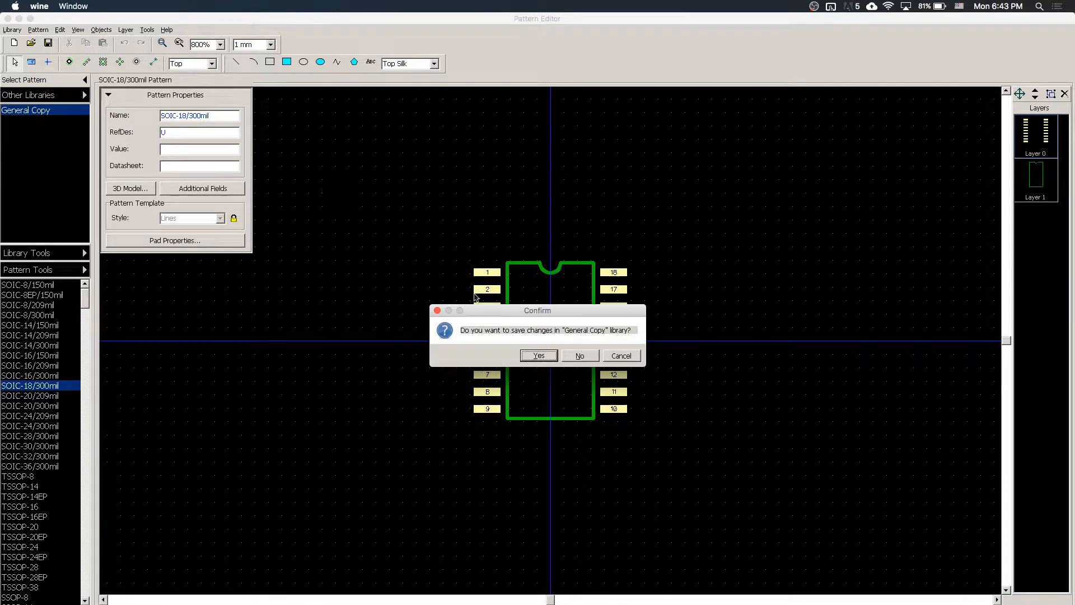
click(582, 356)
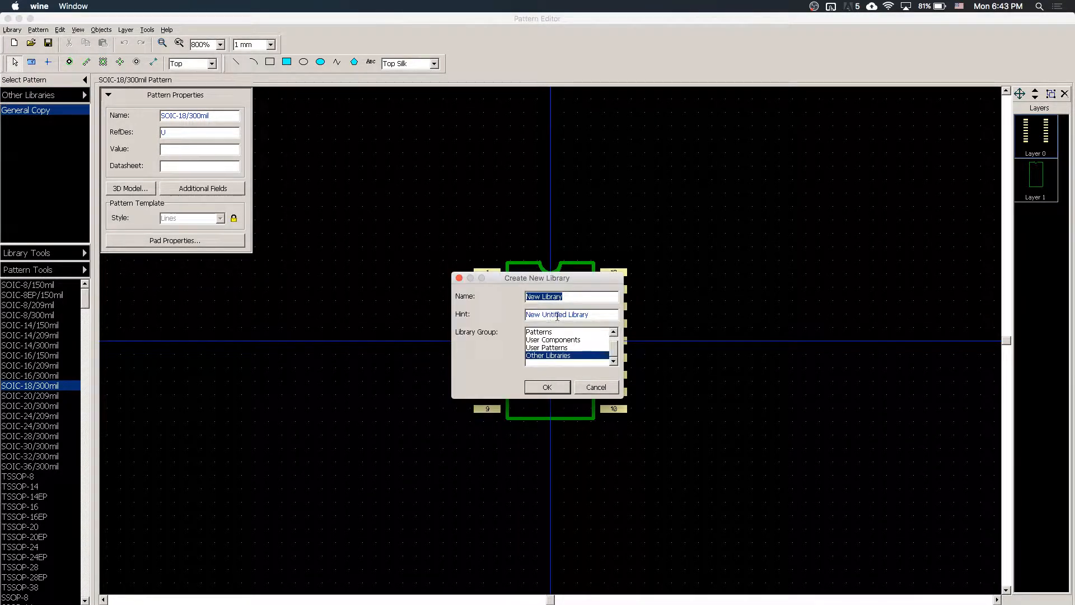
click(581, 299)
drag(584, 299, 448, 266)
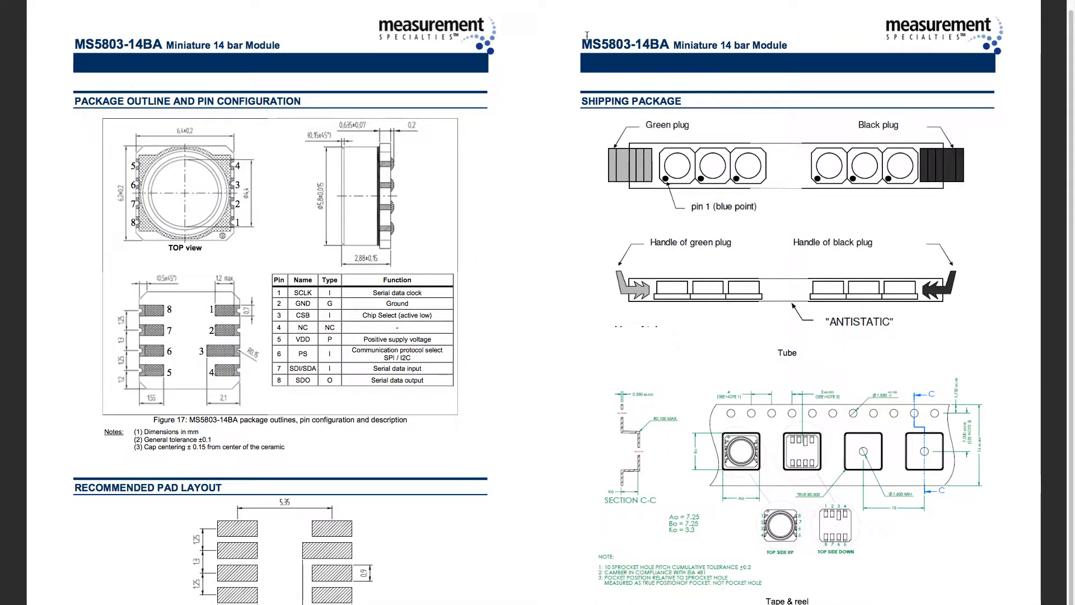
double_click(603, 46)
key(ctrl+c)
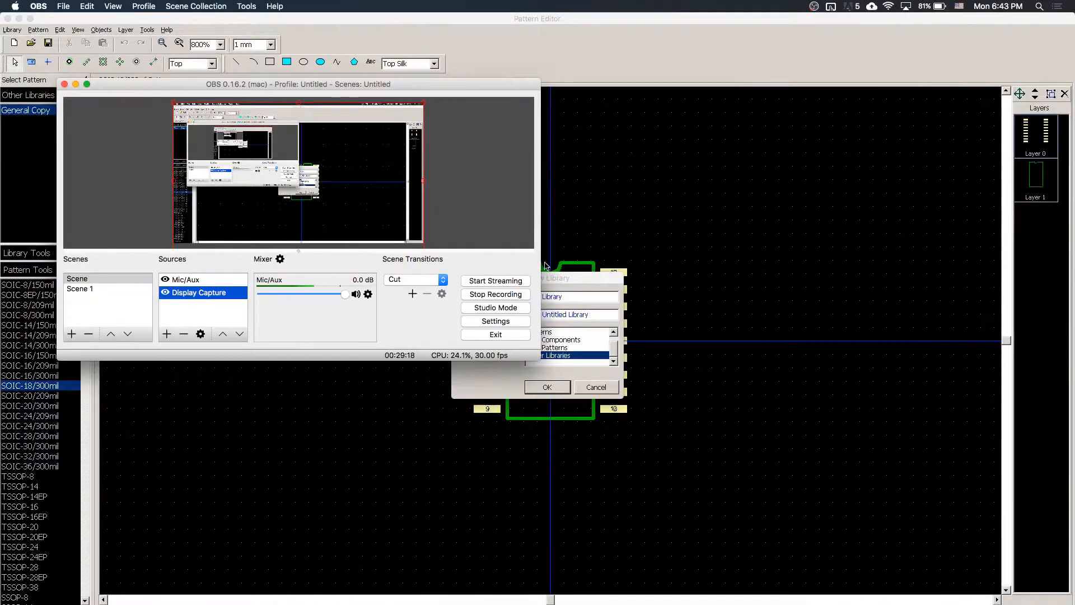
click(546, 266)
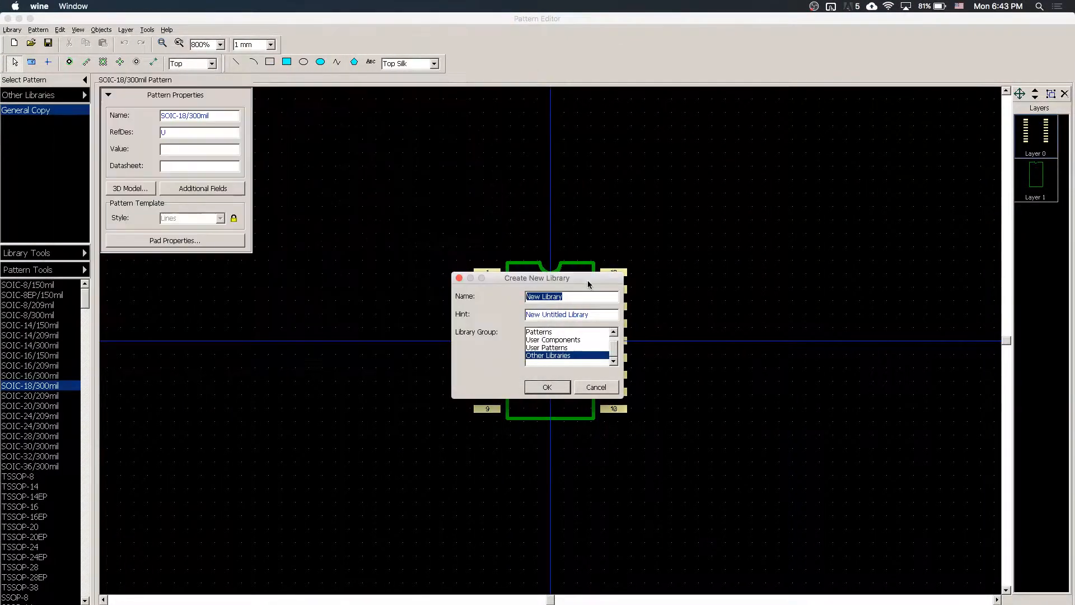
key(ctrl+v)
Assign the new library to the User Patterns group and create it
click(605, 315)
click(574, 348)
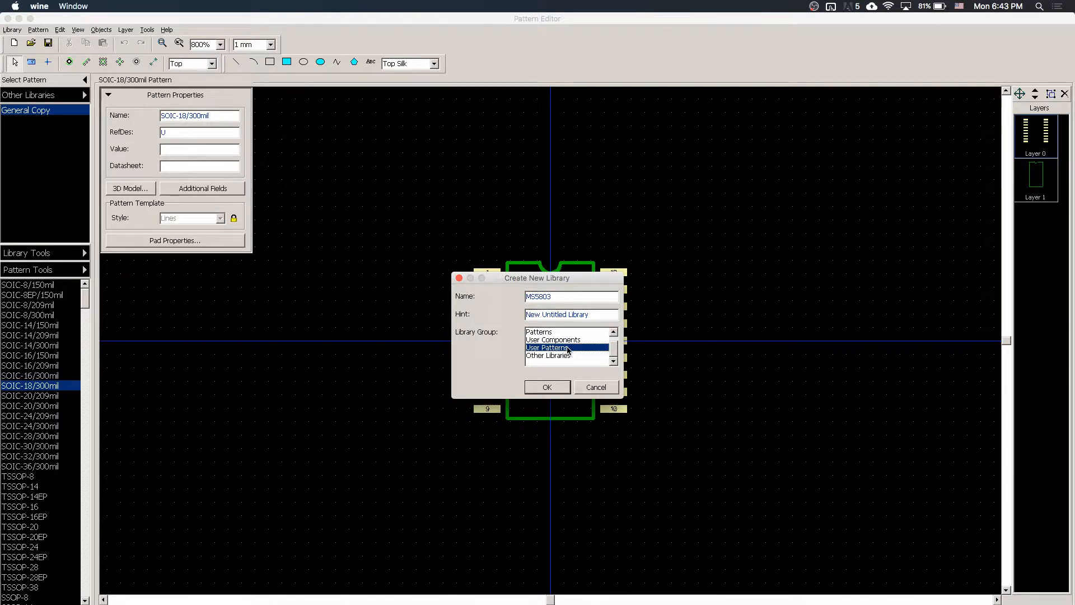
click(548, 388)
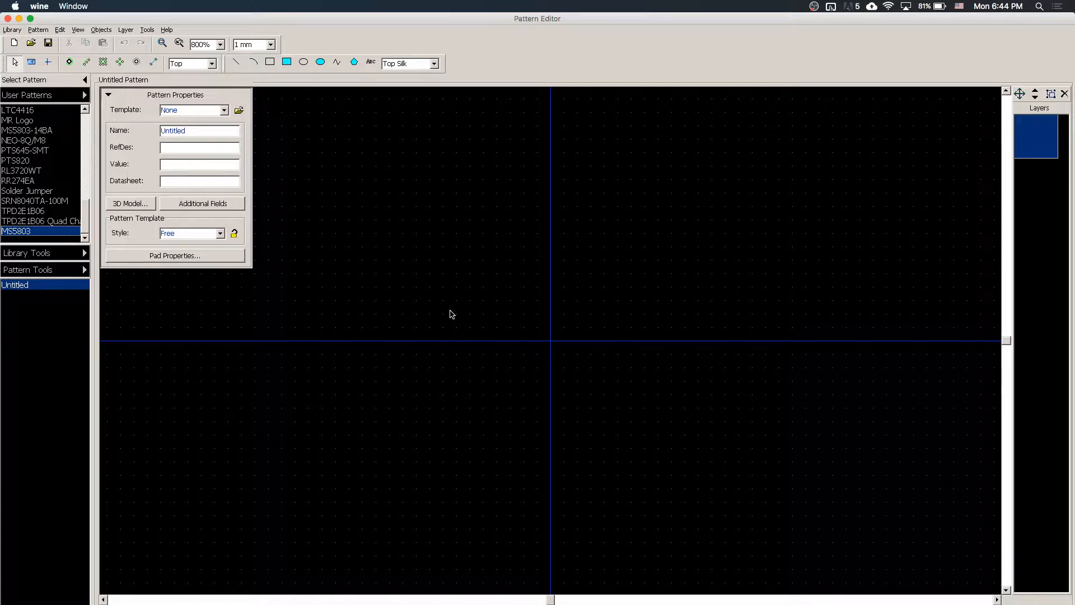
Name the untitled pattern MS5803 and set its reference designator to U
click(230, 132)
double_click(215, 130)
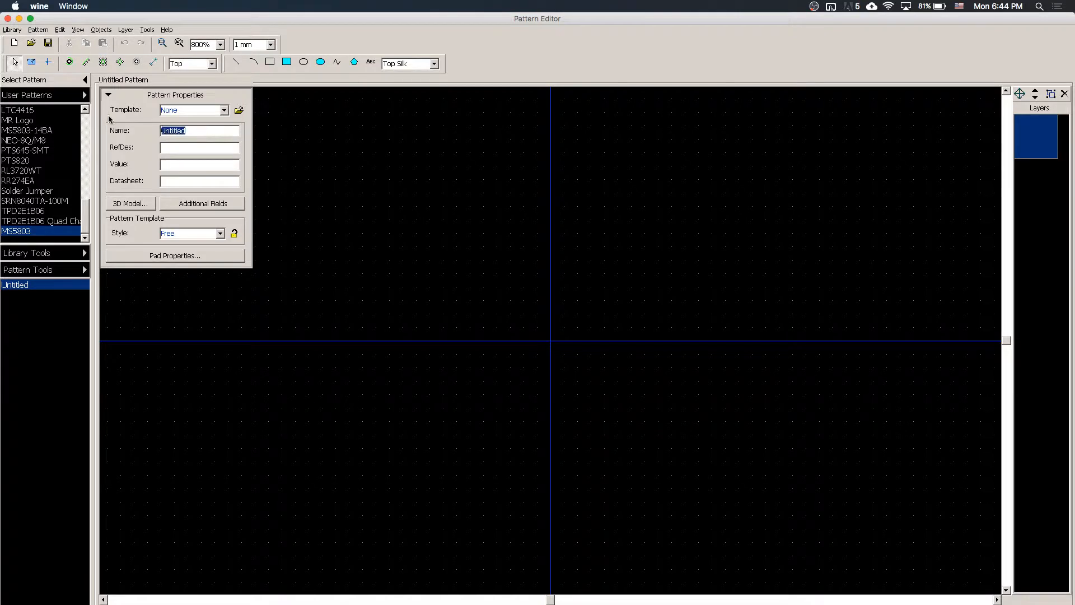
text(MS5803)
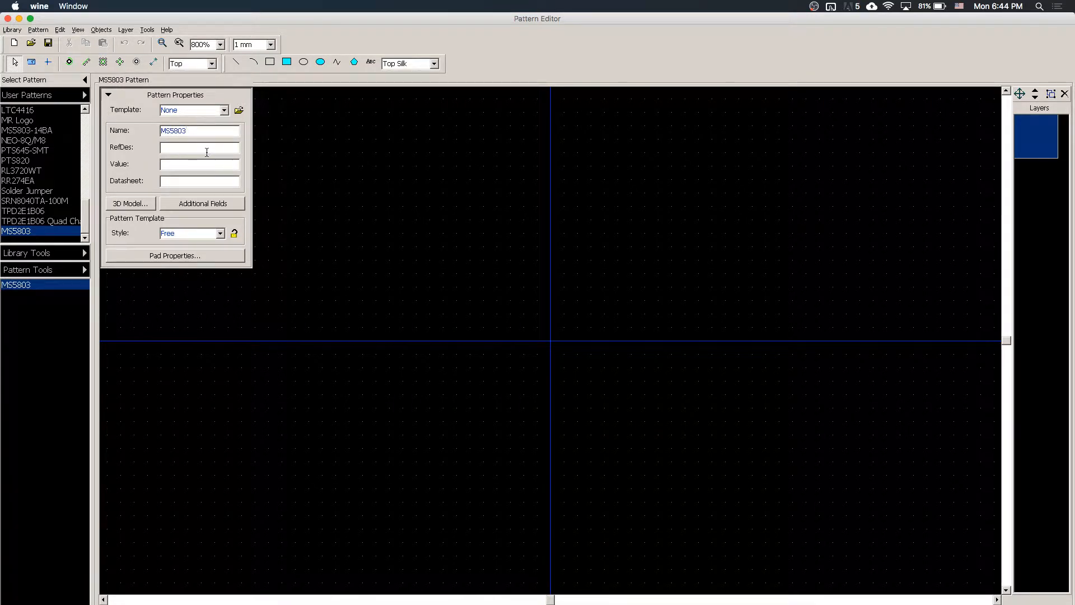
click(207, 151)
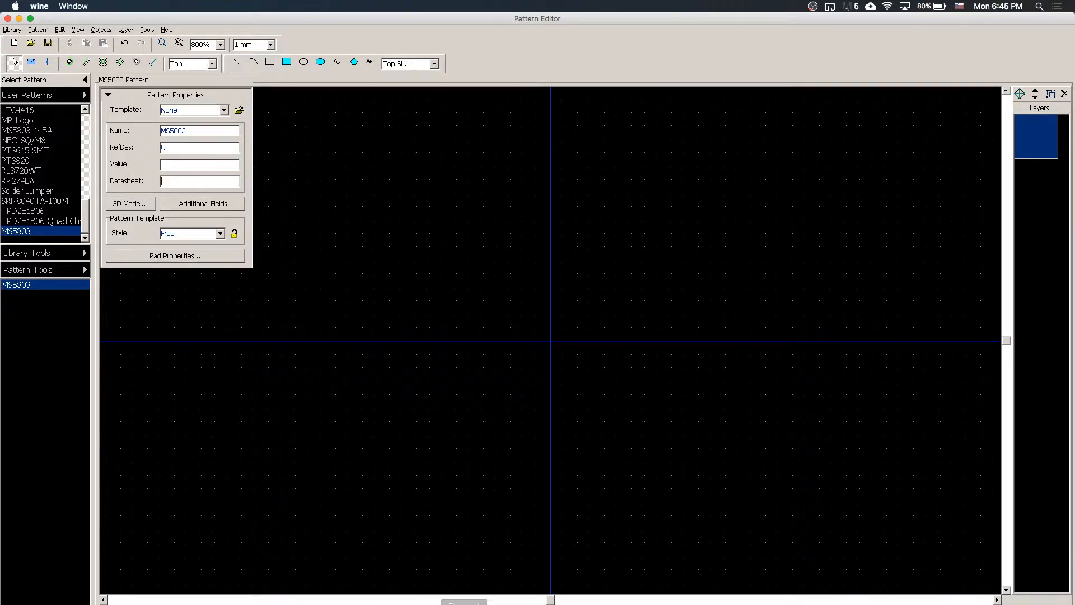
Reopen the recently closed ms5803_14ba.pdf page in Chrome, copy its web address, close the browser windows and enter the address as the pattern's datasheet
click(336, 603)
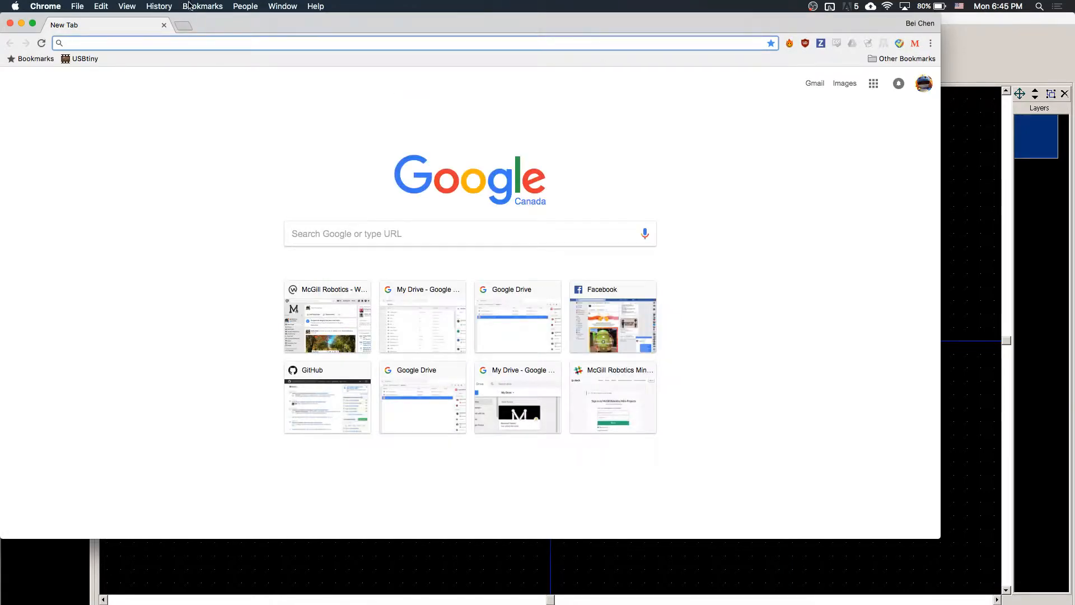
click(159, 6)
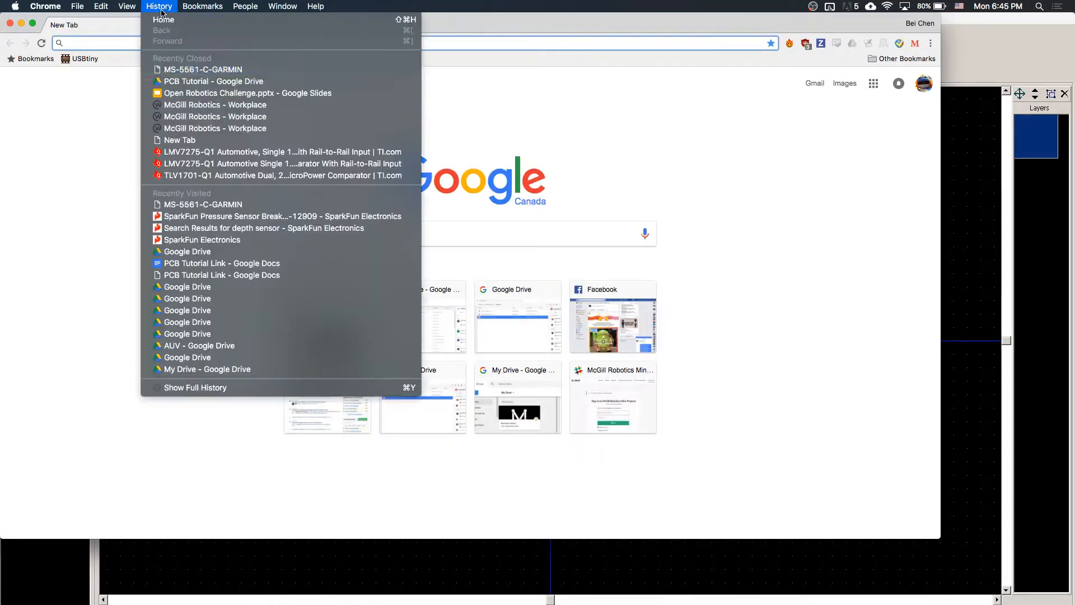
click(268, 70)
click(312, 55)
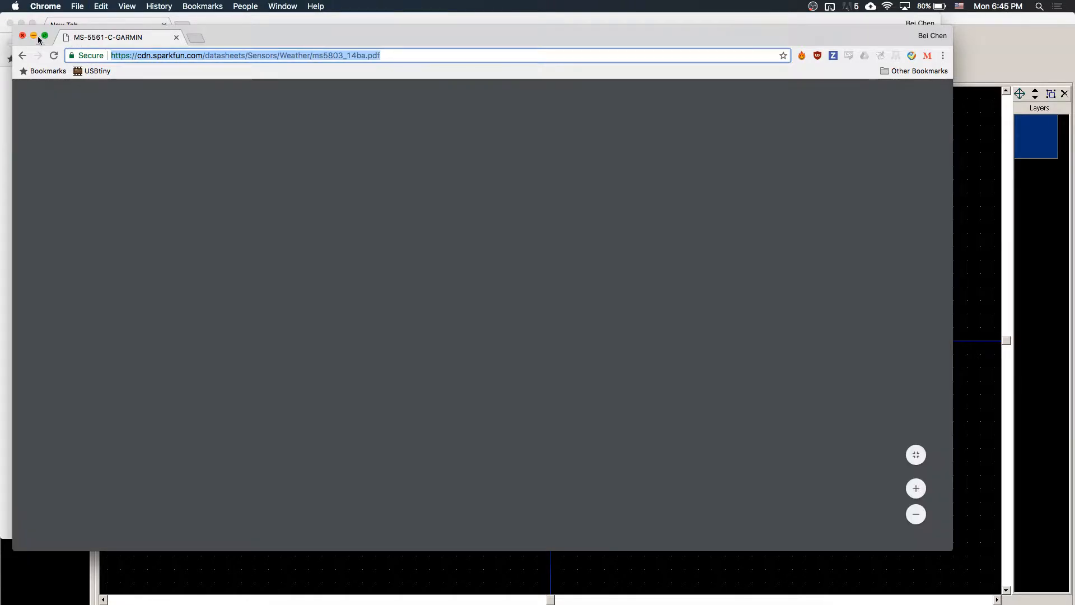
click(23, 35)
click(10, 23)
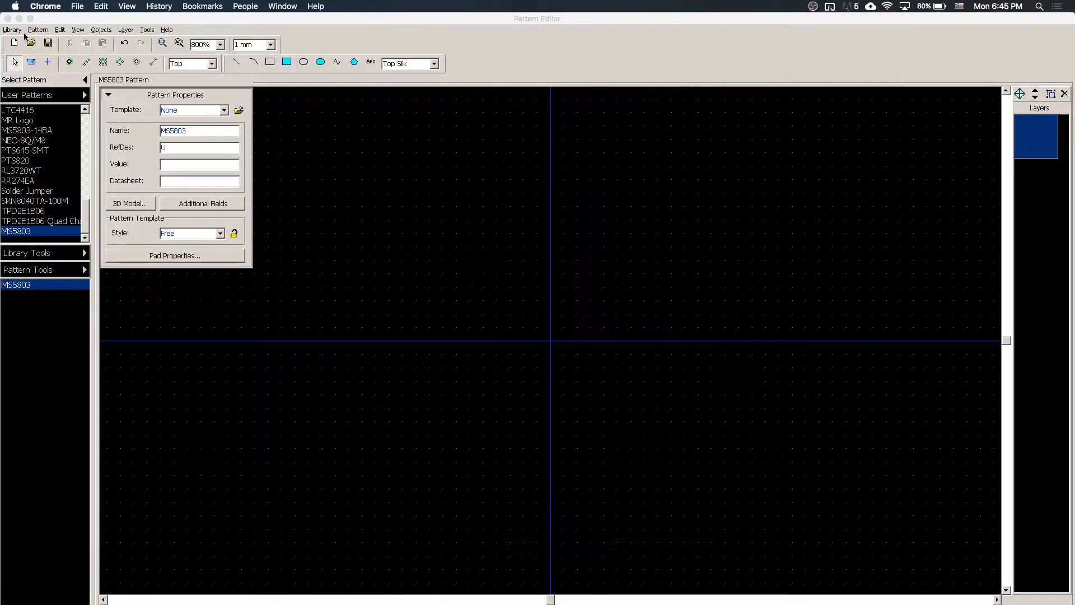
click(200, 180)
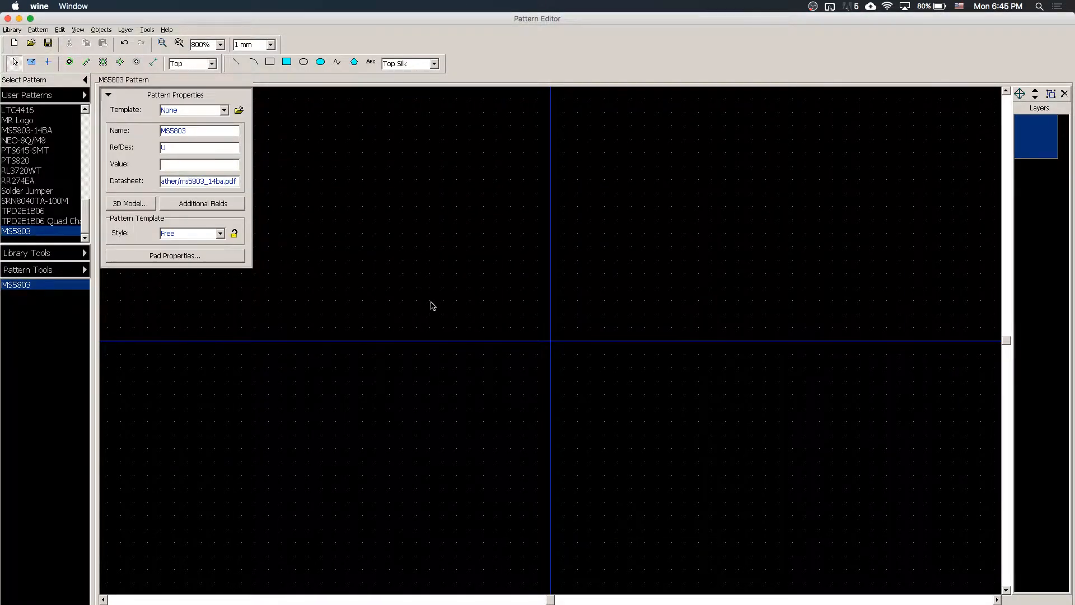
Examine the package outline, pin configuration and recommended pad layout on page 14 of the ms5803_14ba.pdf datasheet, and return to the Pattern Editor
key(ctrl+Right)
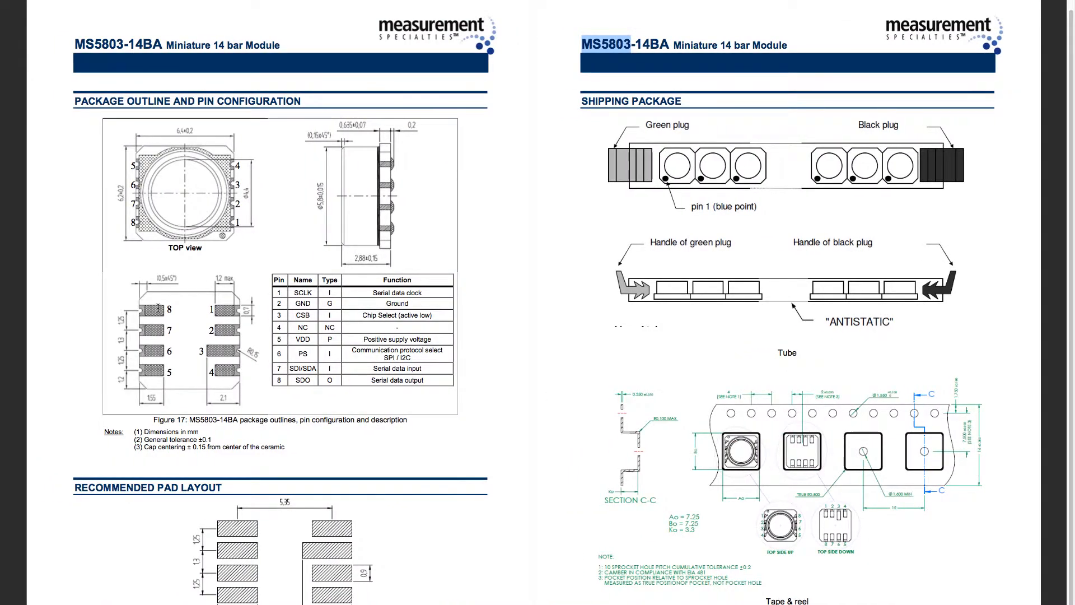
scroll(264, 400, down, 2)
scroll(264, 401, up, 2)
ctrl+scroll(263, 401, up, 5)
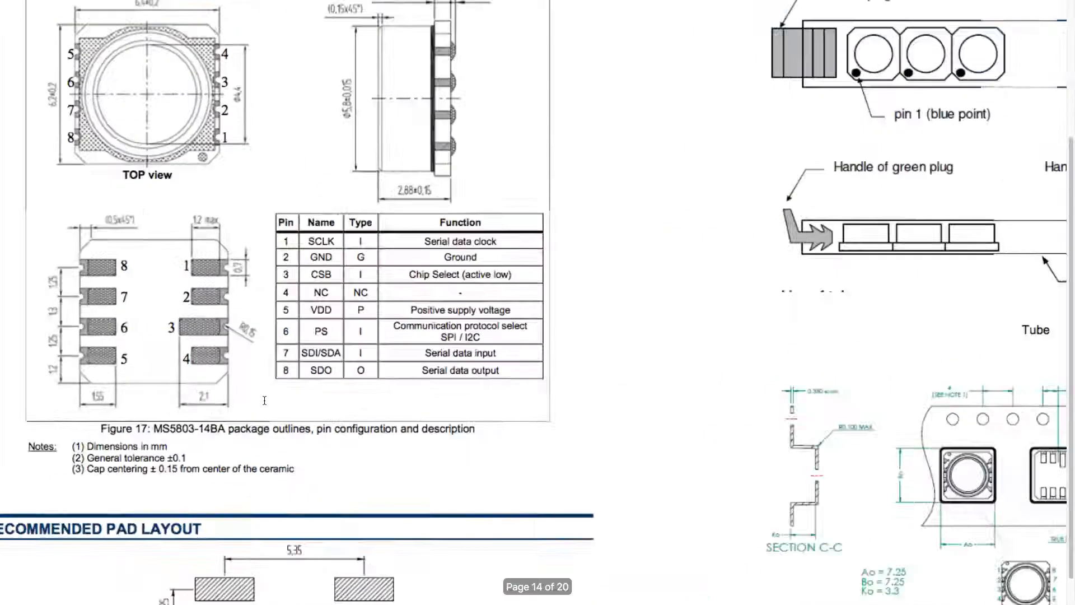
scroll(264, 401, down, 4)
scroll(334, 445, down, 4)
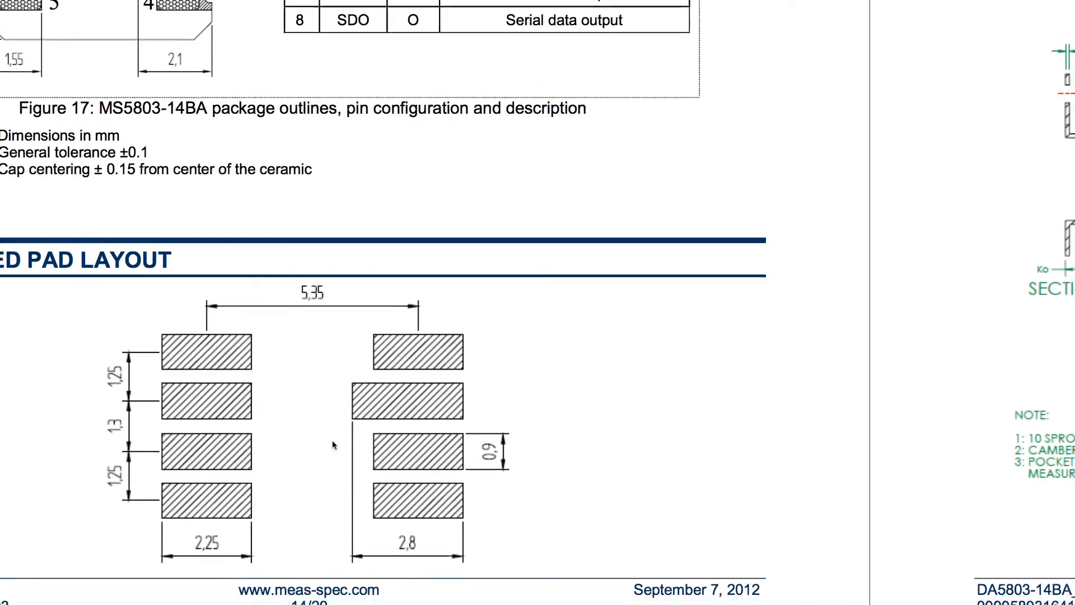
scroll(334, 445, left, 2)
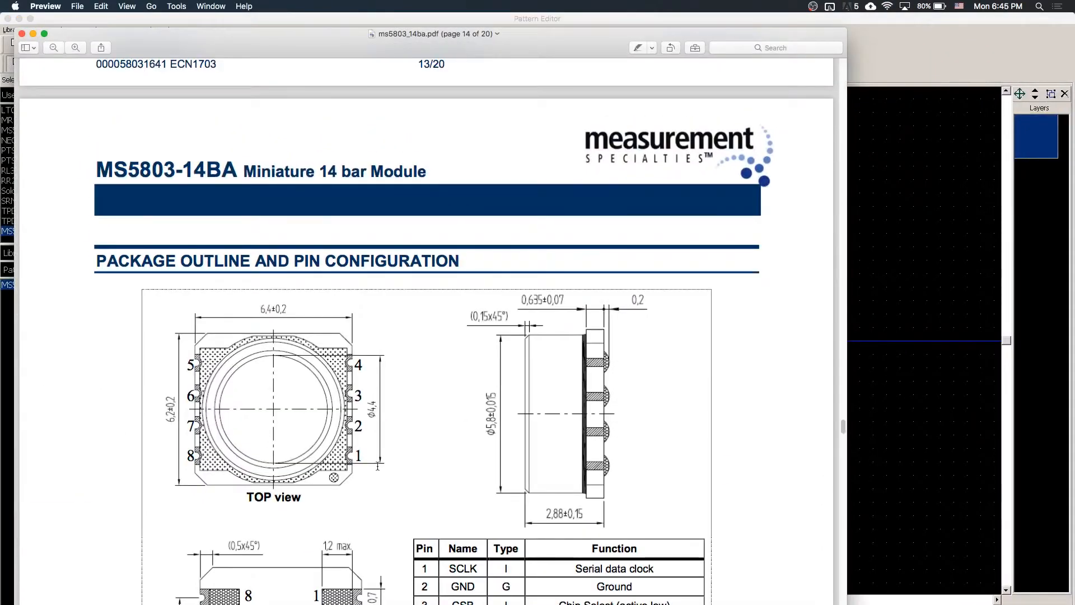
scroll(300, 411, down, 5)
scroll(378, 466, down, 10)
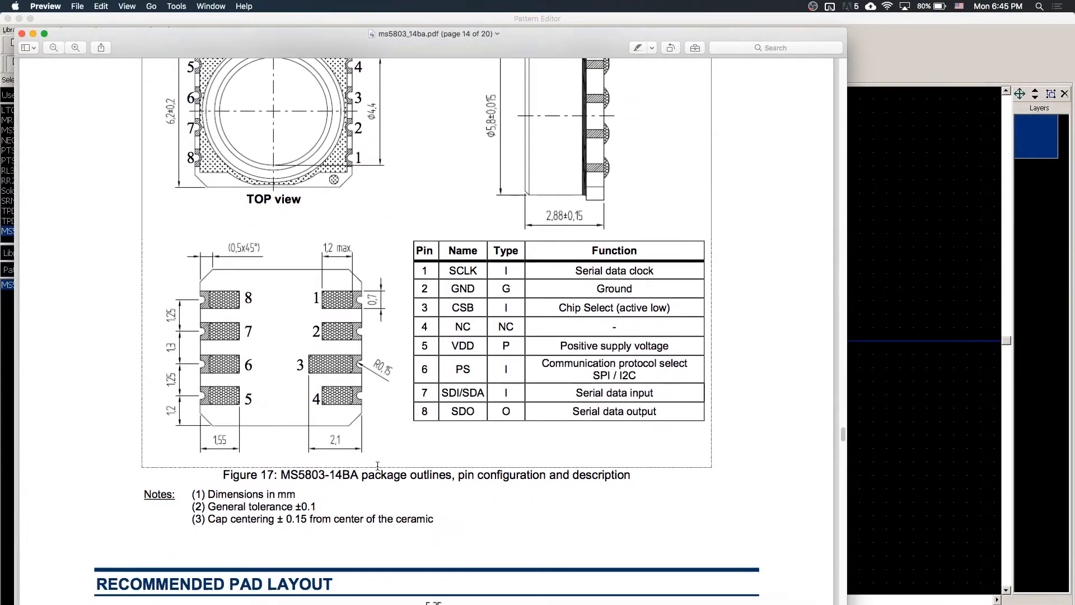
scroll(378, 465, down, 2)
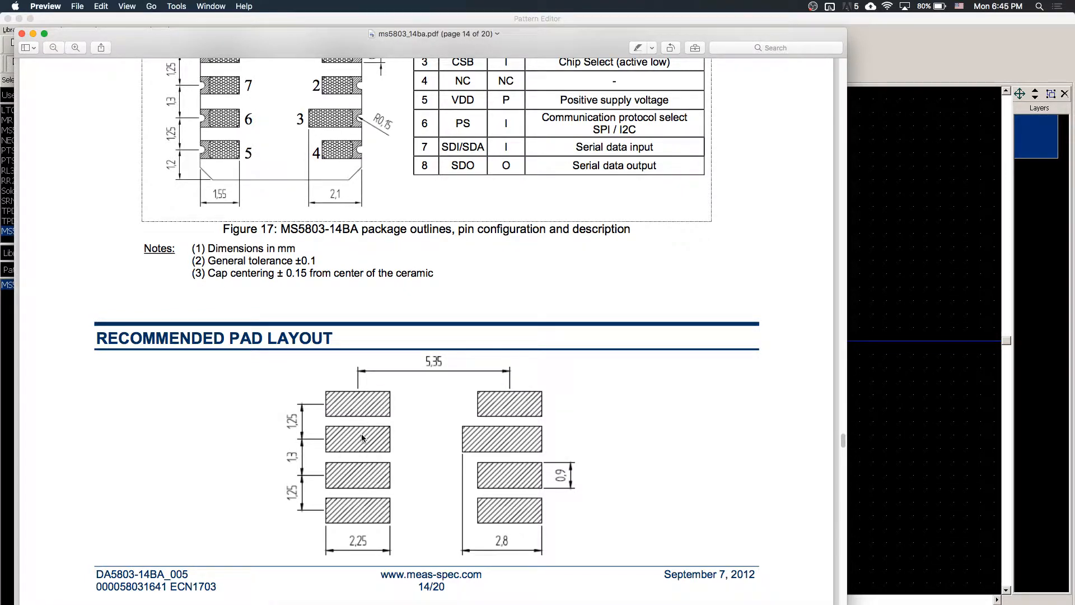
click(870, 343)
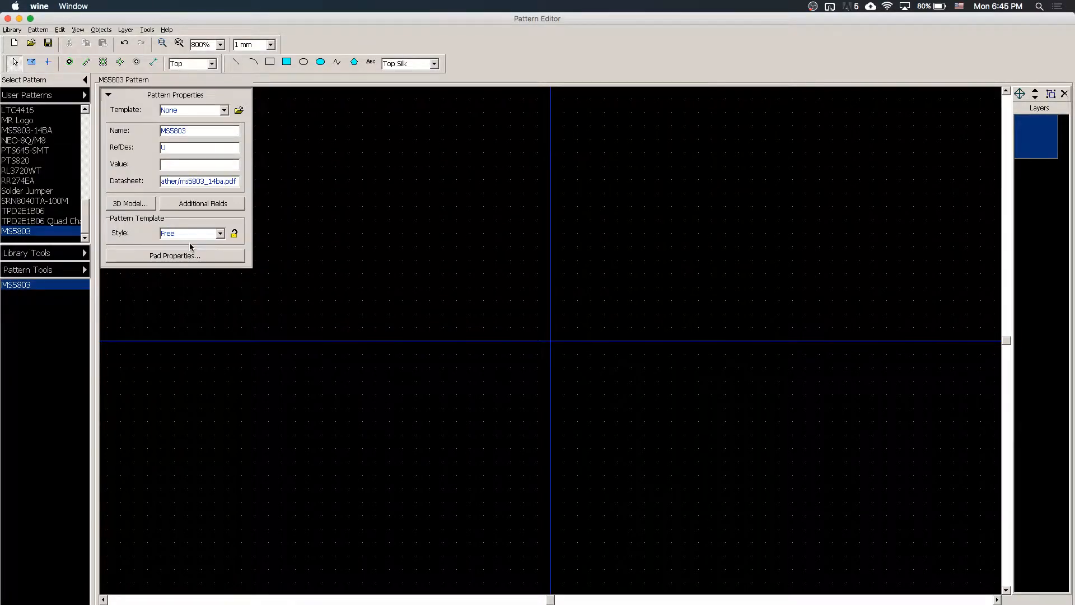
Try the Through-Hole type in the pattern's pad properties, switch back to Surface, and keep the Rectangle shape
click(203, 256)
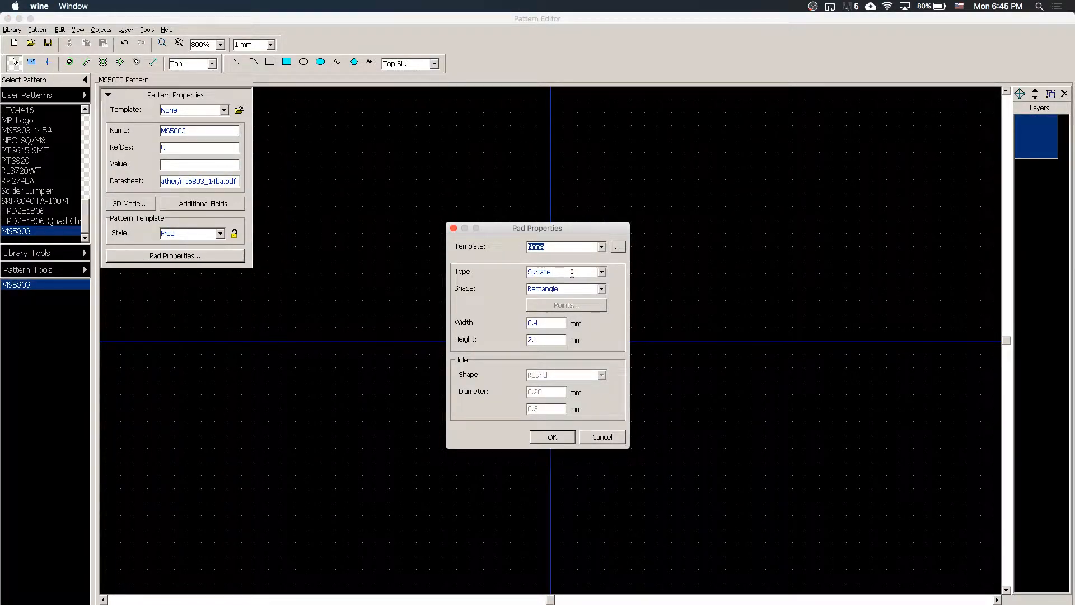
click(601, 272)
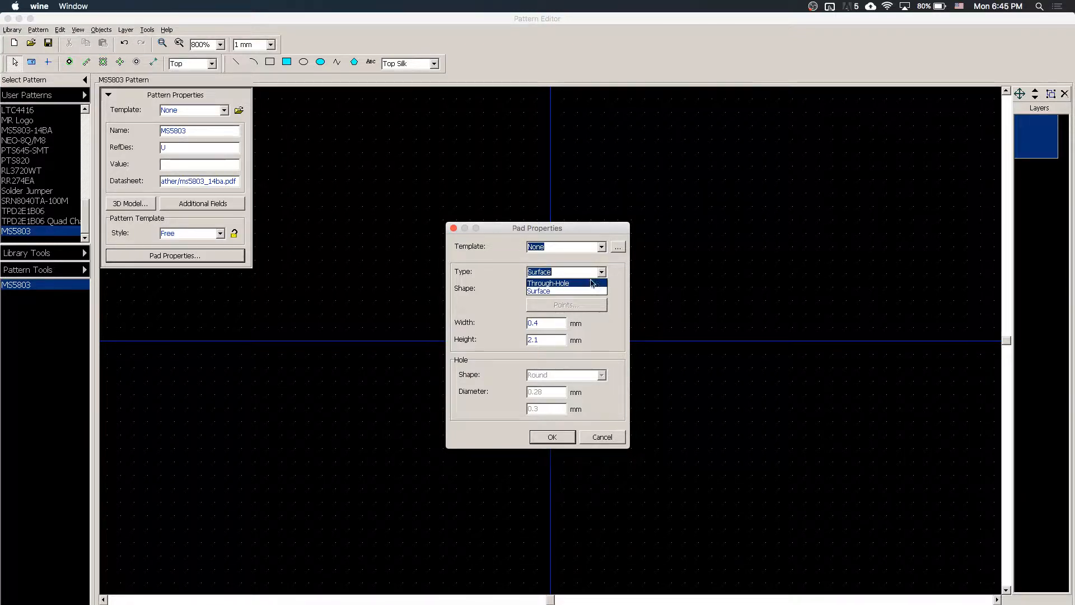
click(592, 283)
click(601, 272)
click(598, 284)
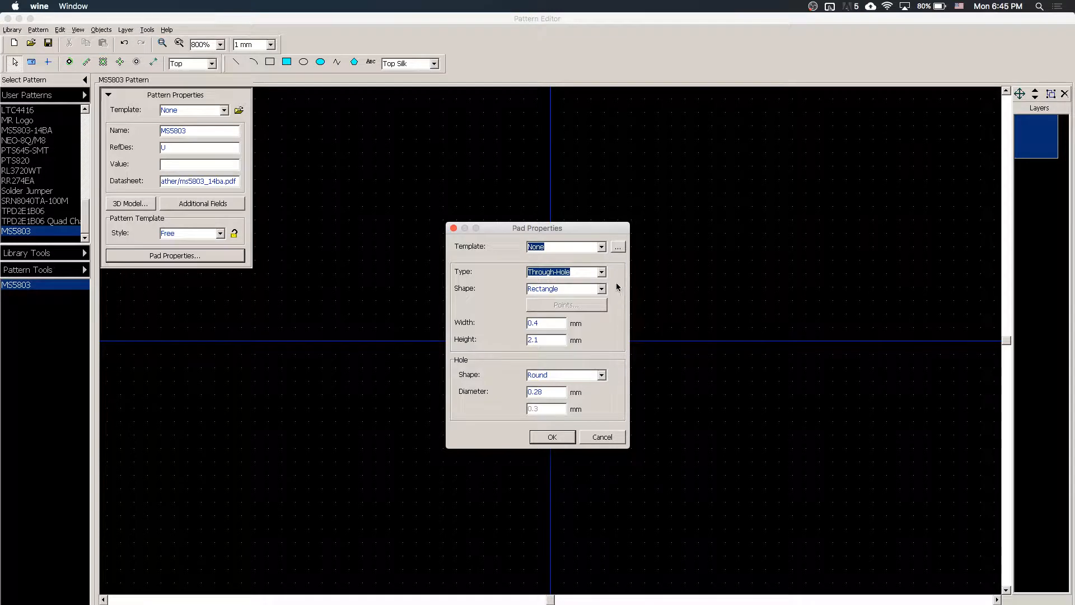
click(601, 272)
click(591, 291)
click(602, 289)
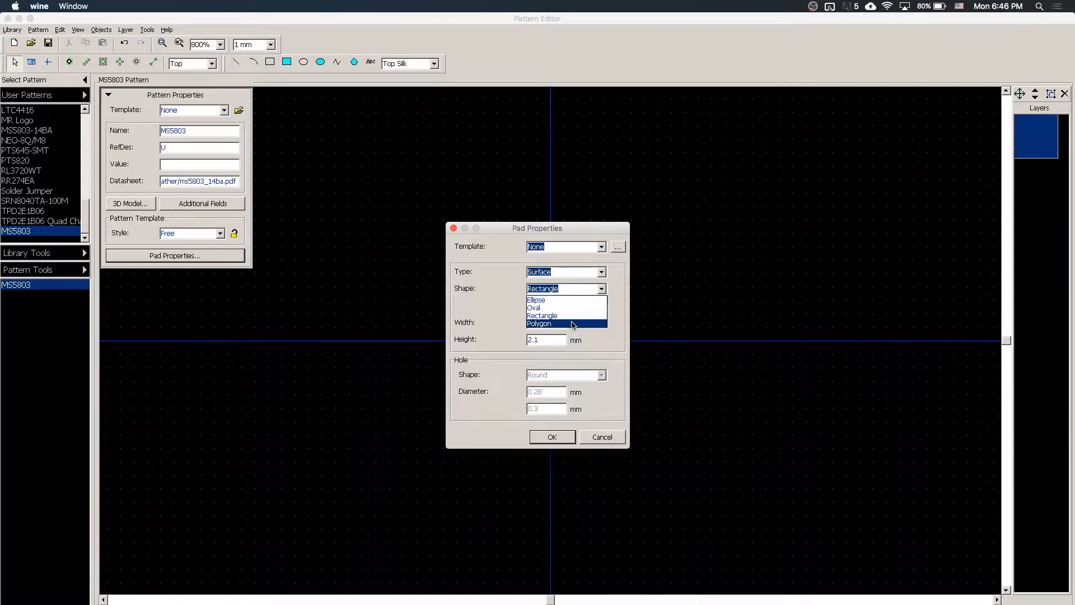
click(468, 333)
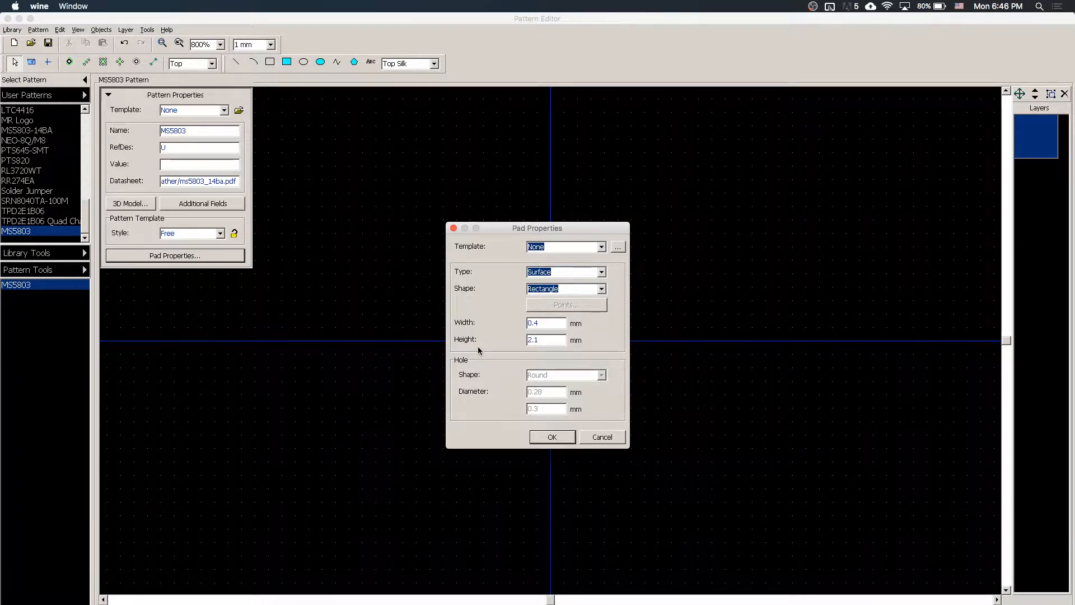
Check the pad width and height in the datasheet's recommended pad layout, and close the pad properties without changing the size
click(542, 323)
click(506, 603)
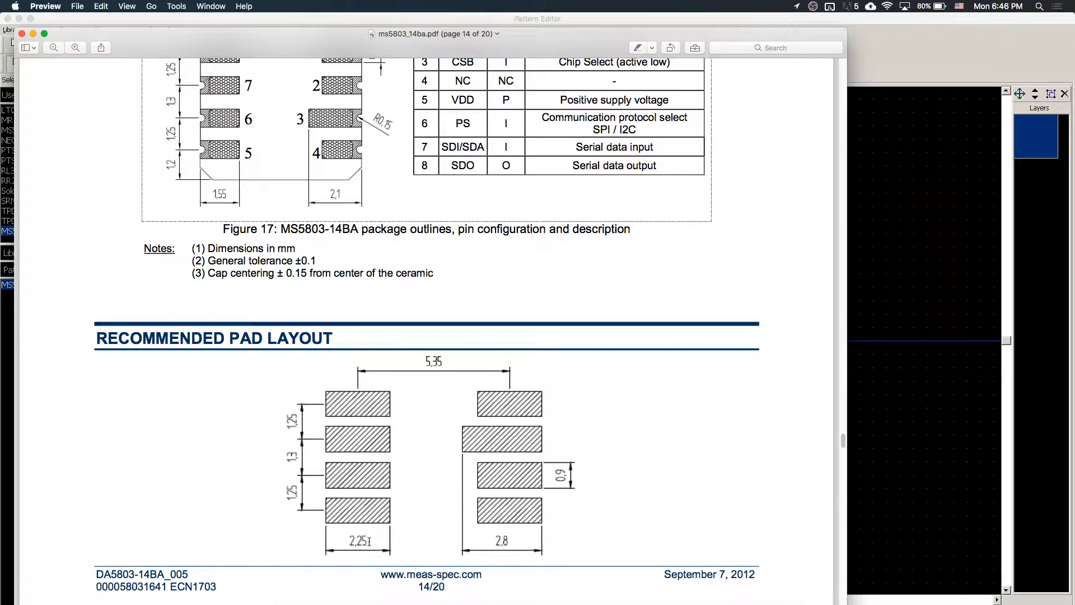
scroll(369, 541, down, 3)
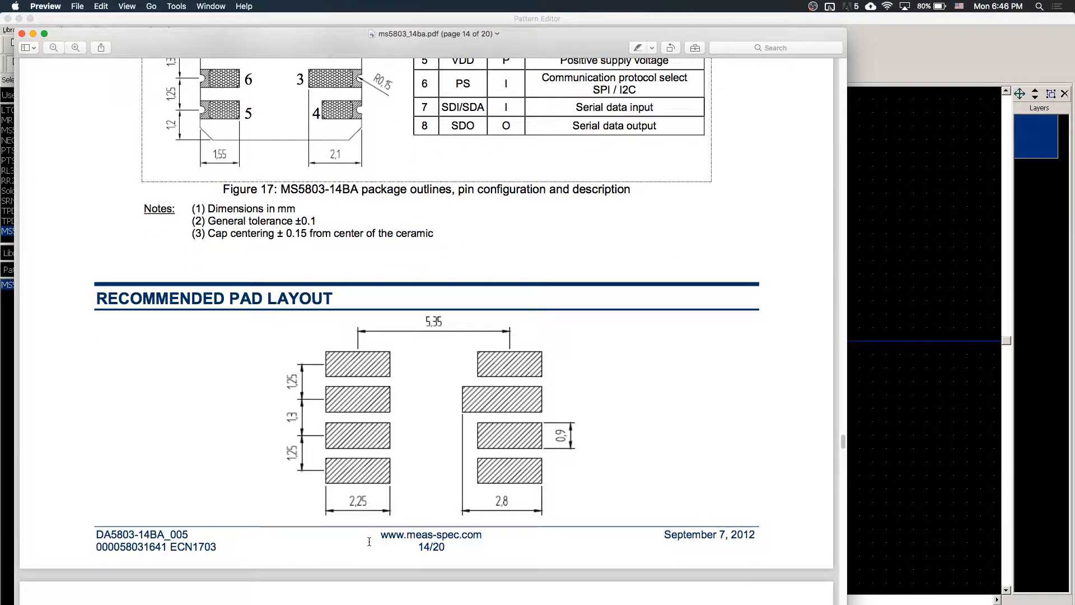
scroll(369, 541, up, 2)
scroll(370, 541, up, 1)
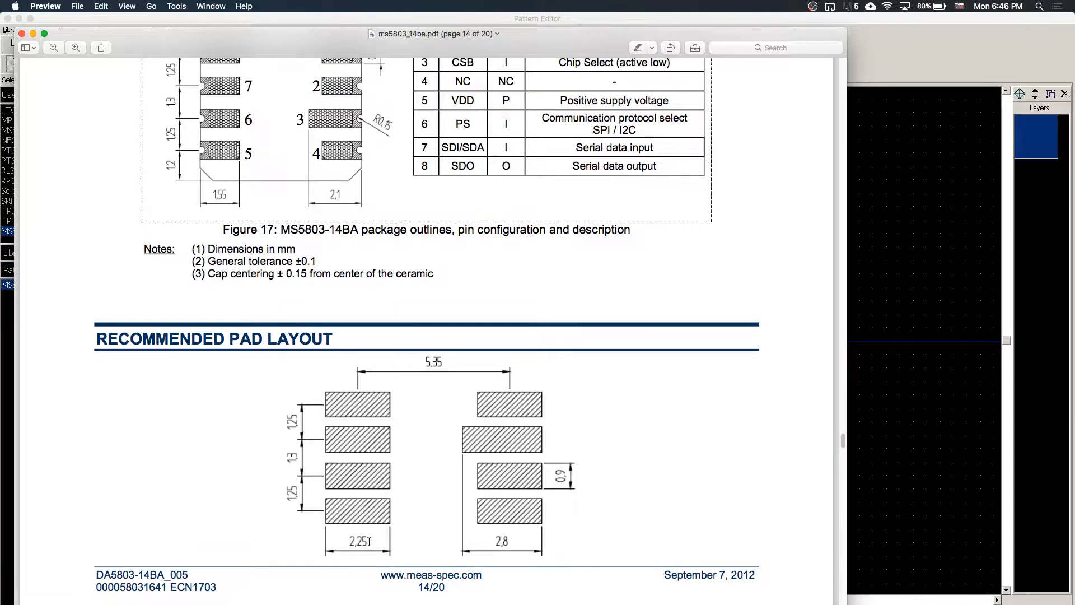
scroll(369, 541, down, 1)
scroll(504, 498, up, 1)
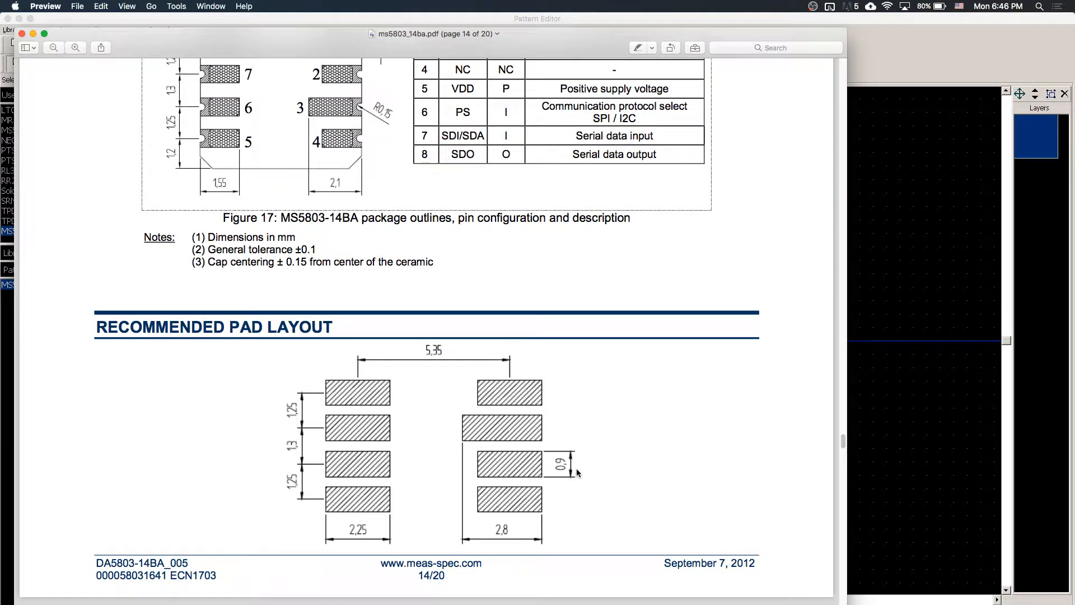
click(897, 444)
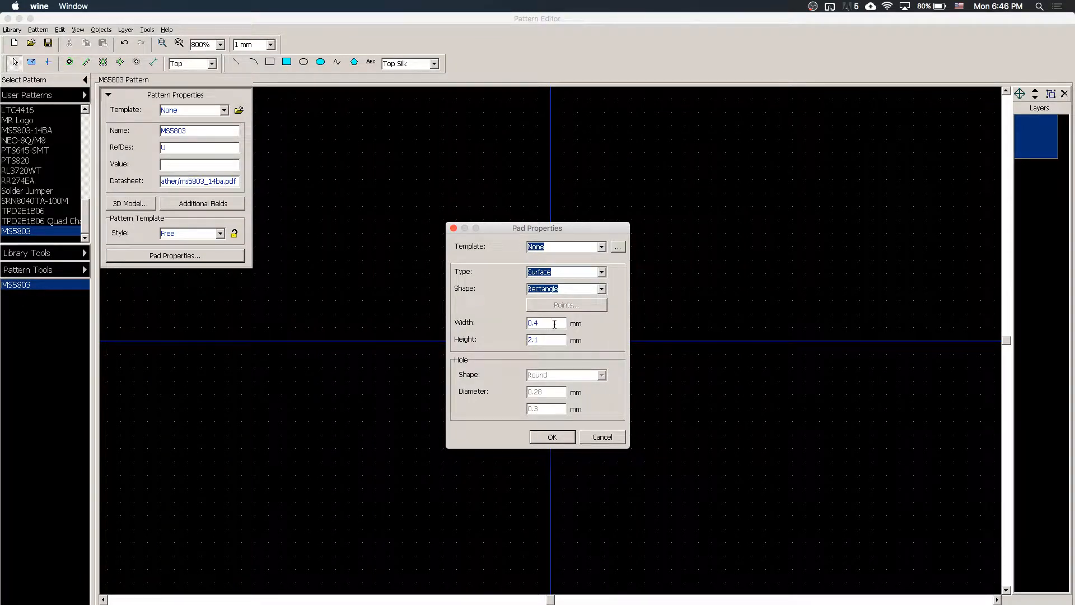
key(Return)
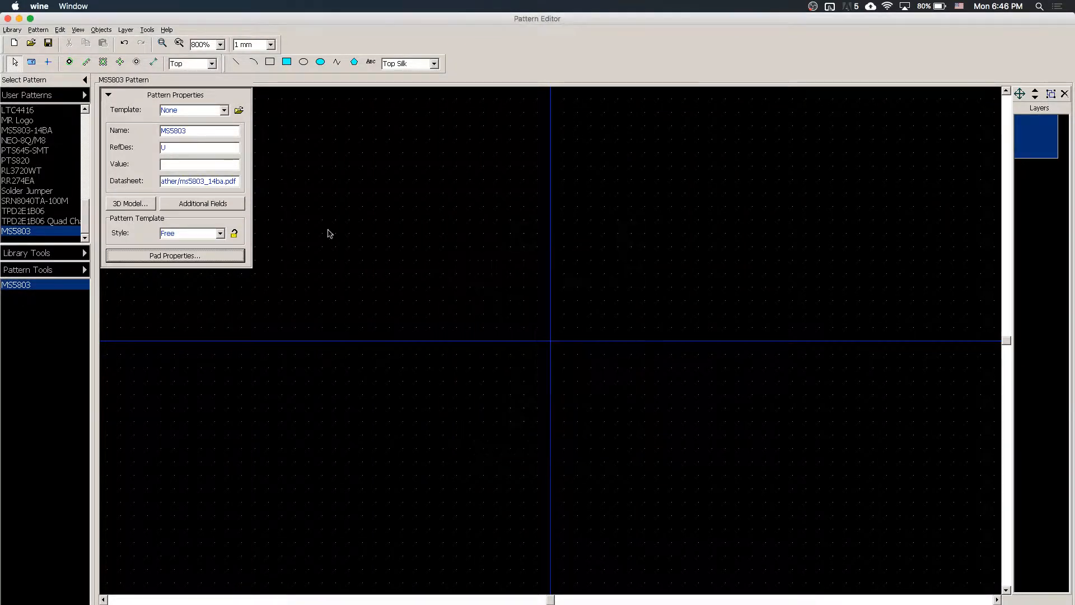
Select mm as the measurement unit for the pattern
click(78, 31)
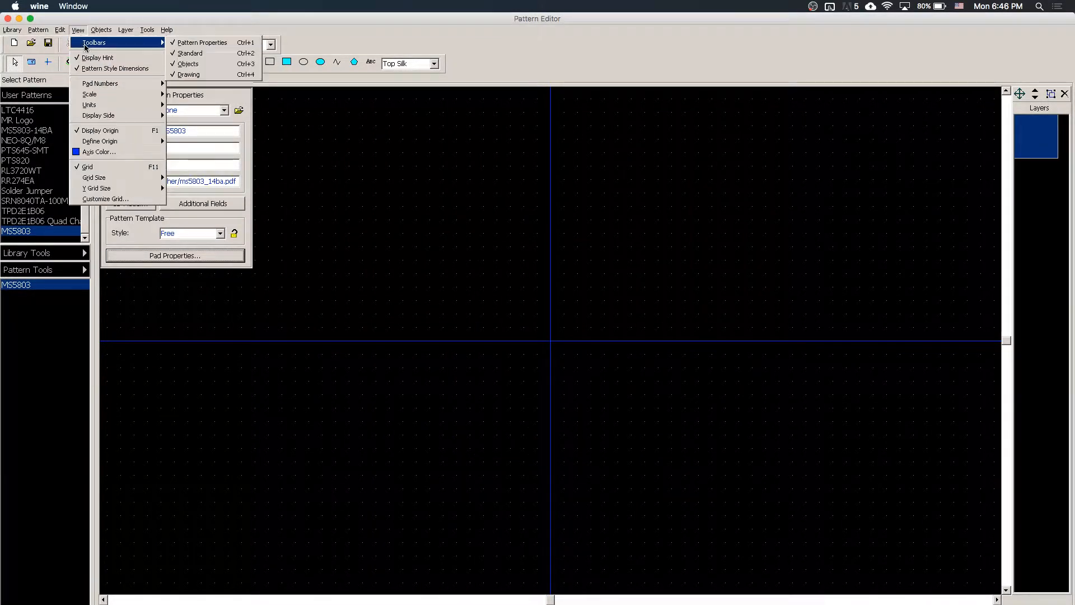
mouse_move(130, 111)
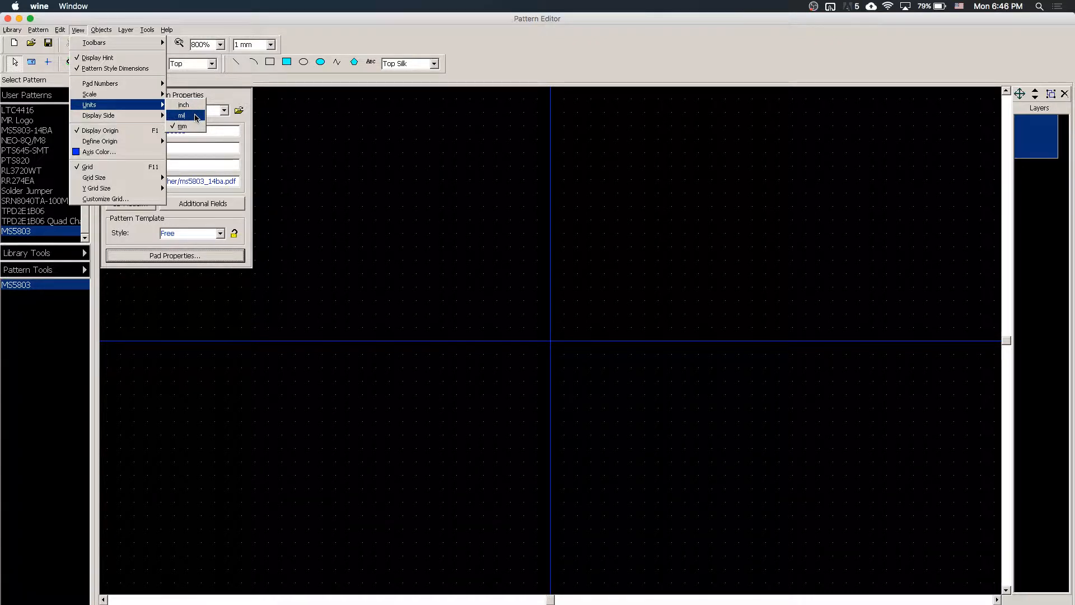
click(192, 127)
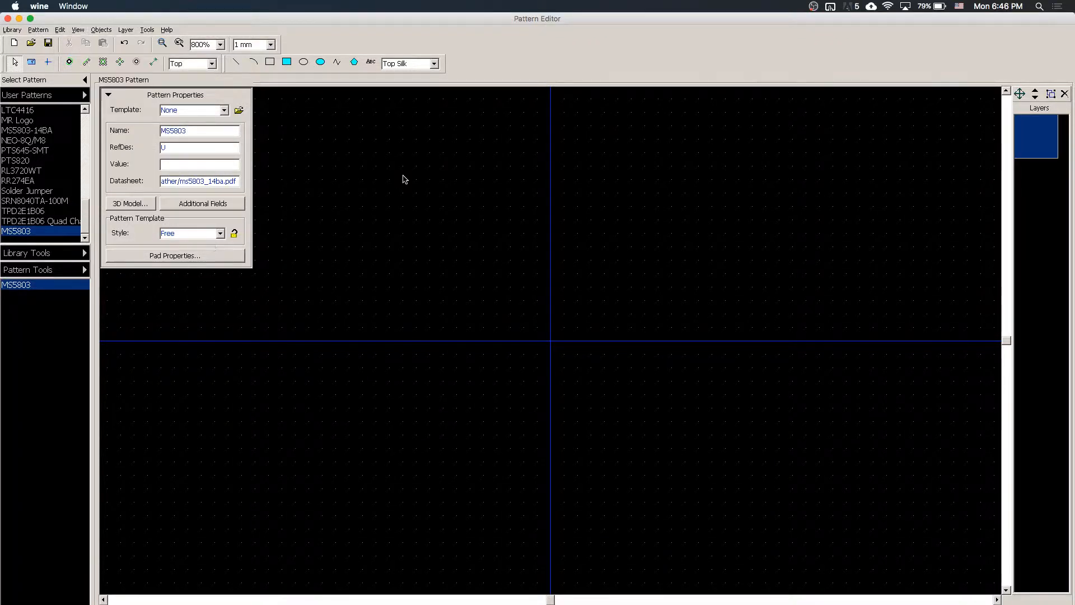
Set the pattern's pad size to 0.9 mm wide and 2.25 mm high
click(173, 256)
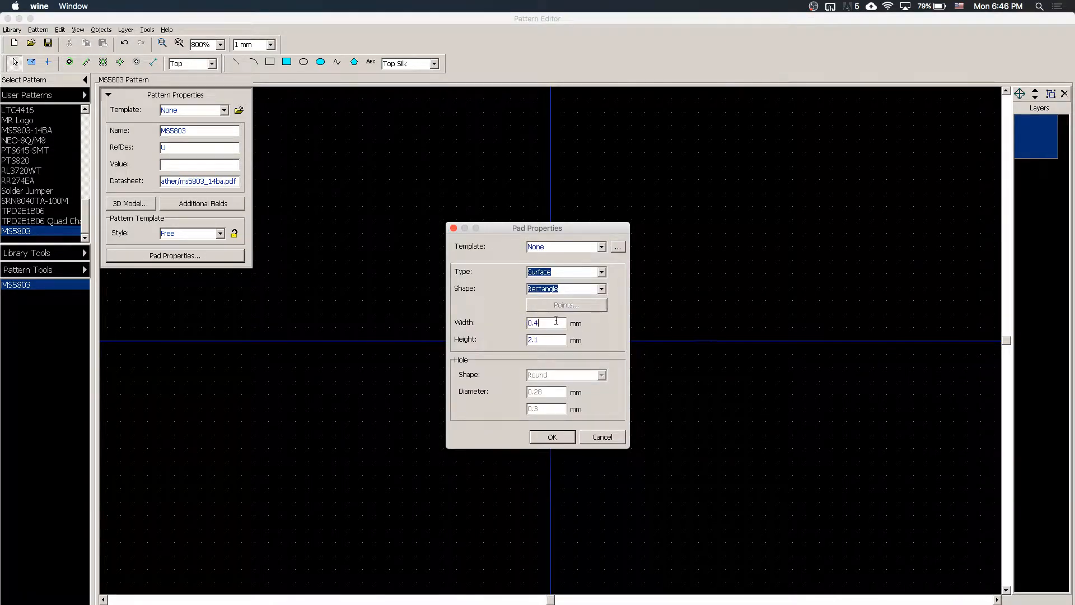
double_click(554, 326)
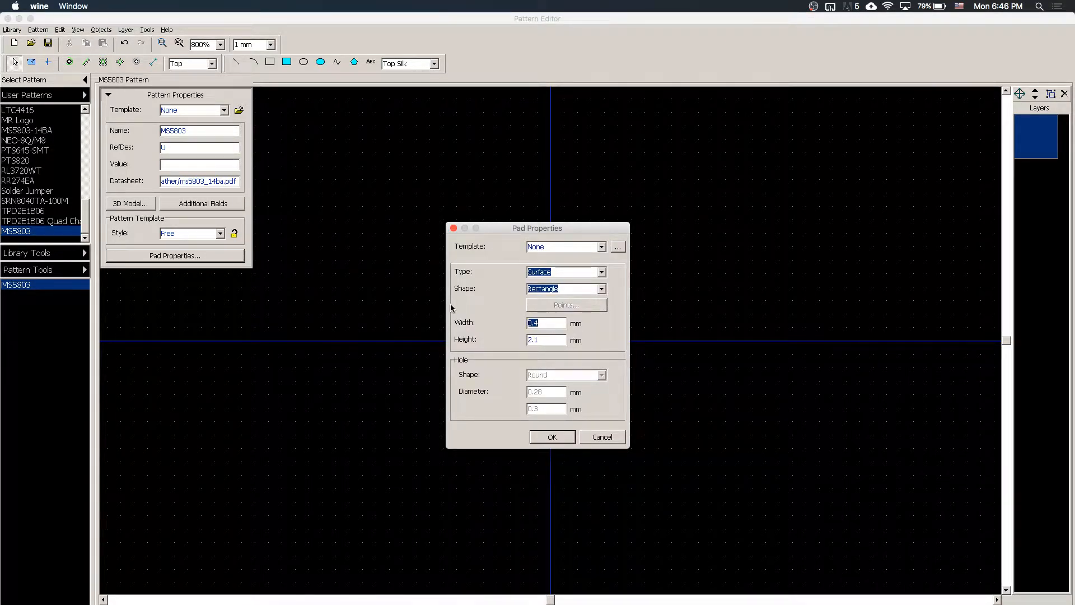
text(0.9)
click(558, 340)
text(2.25)
key(Return)
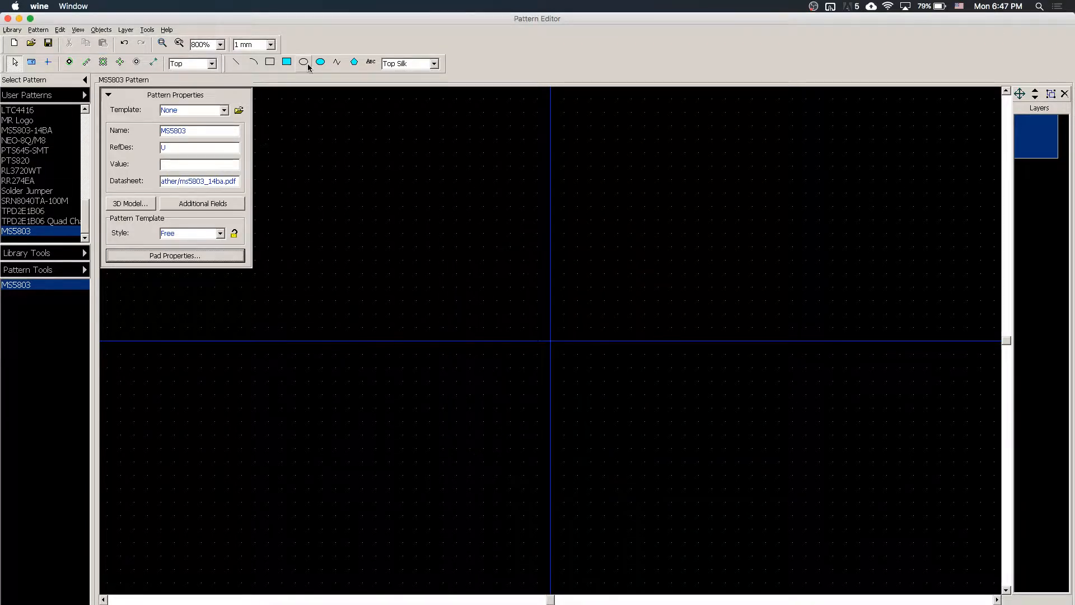
Place five single pads at rough positions above the horizontal axis of the pattern
click(86, 62)
click(70, 64)
click(443, 286)
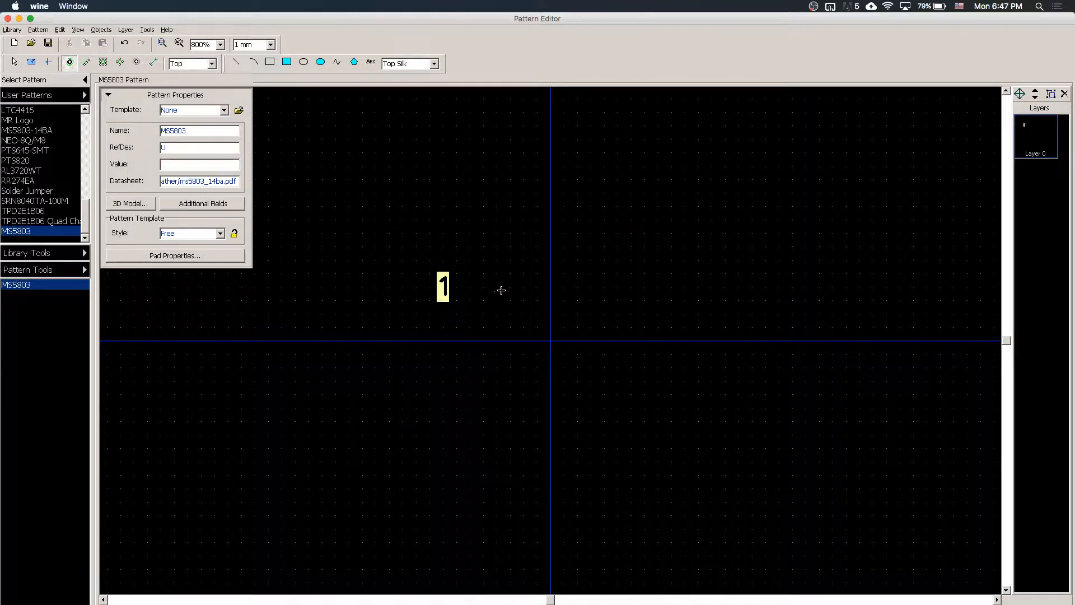
click(497, 286)
click(617, 286)
click(483, 246)
click(590, 233)
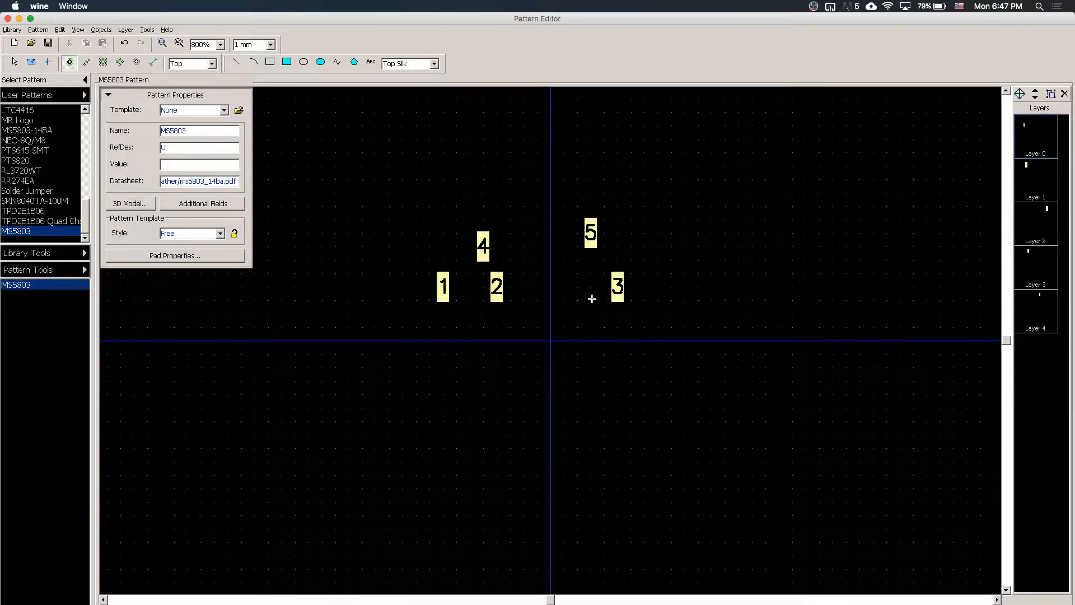
key(Escape)
Try a pad height of 2.5 mm and a much shorter one, and restore the height to 2.25 mm
click(216, 257)
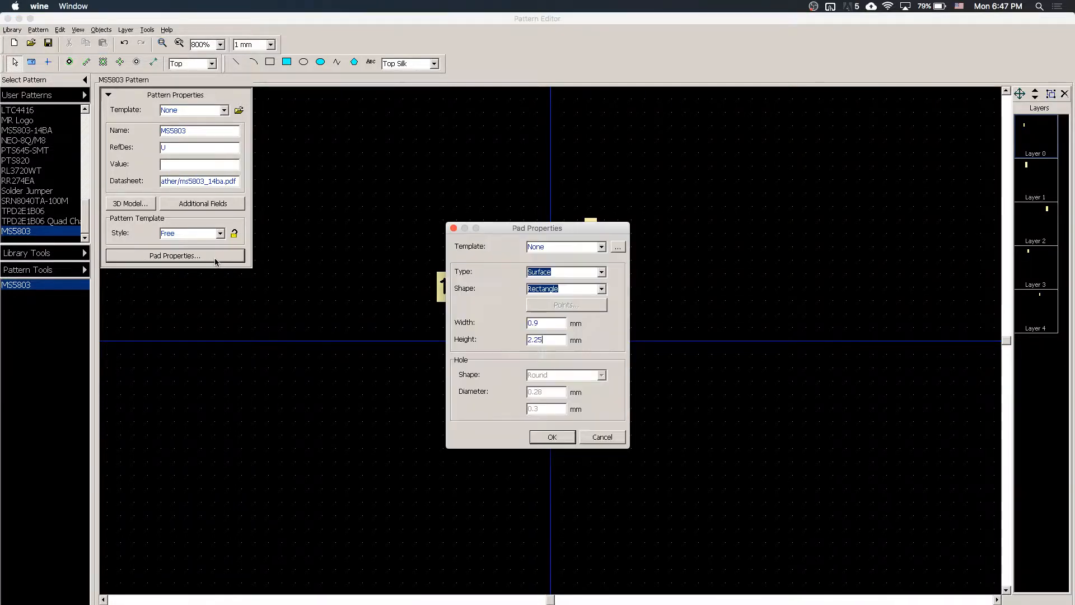
drag(566, 227, 294, 325)
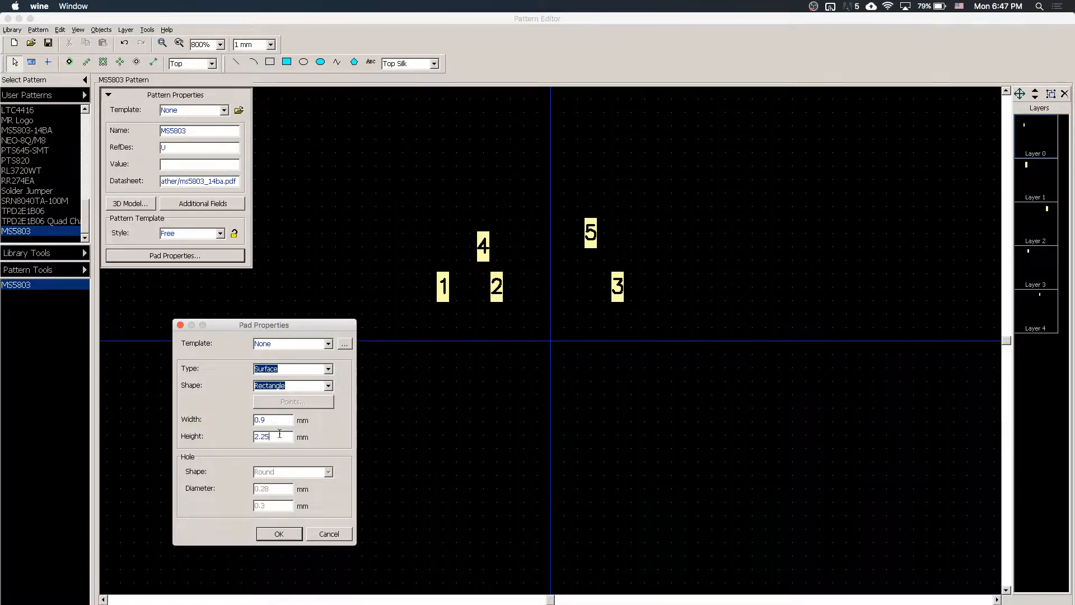
key(Return)
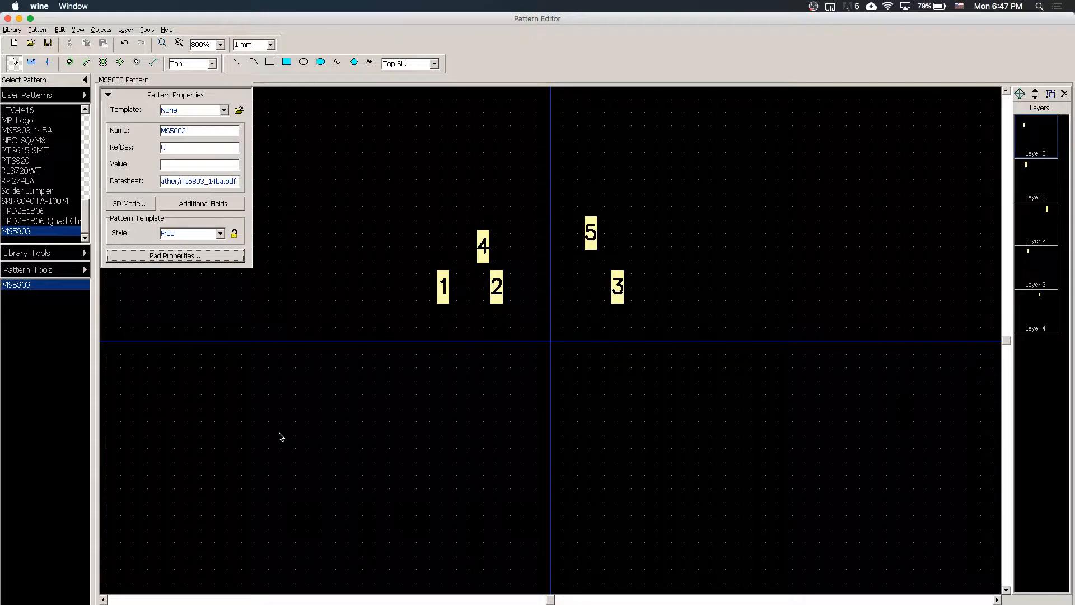
click(175, 255)
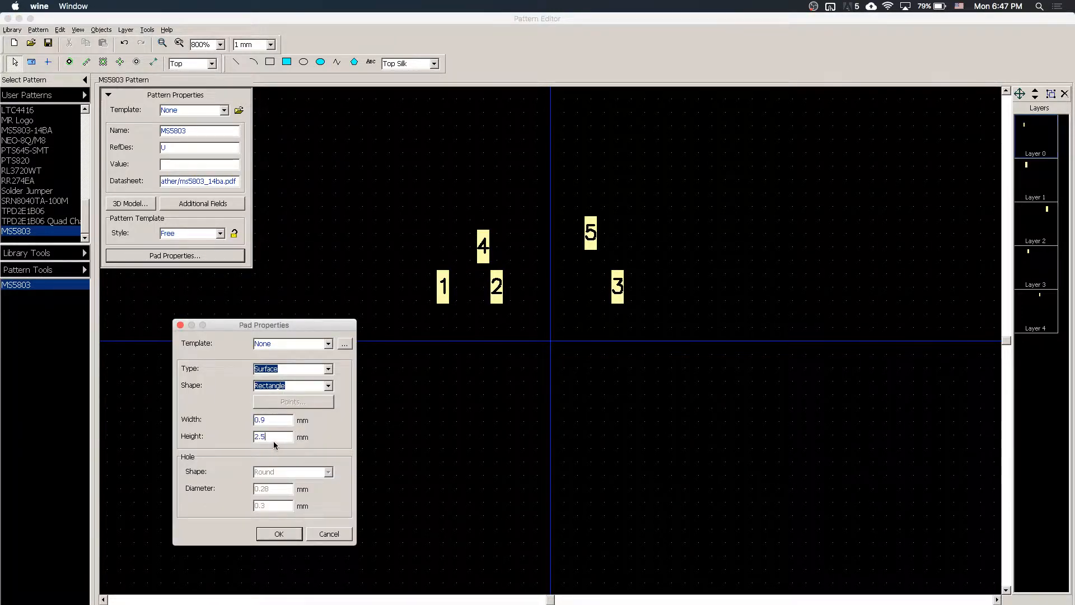
key(Return)
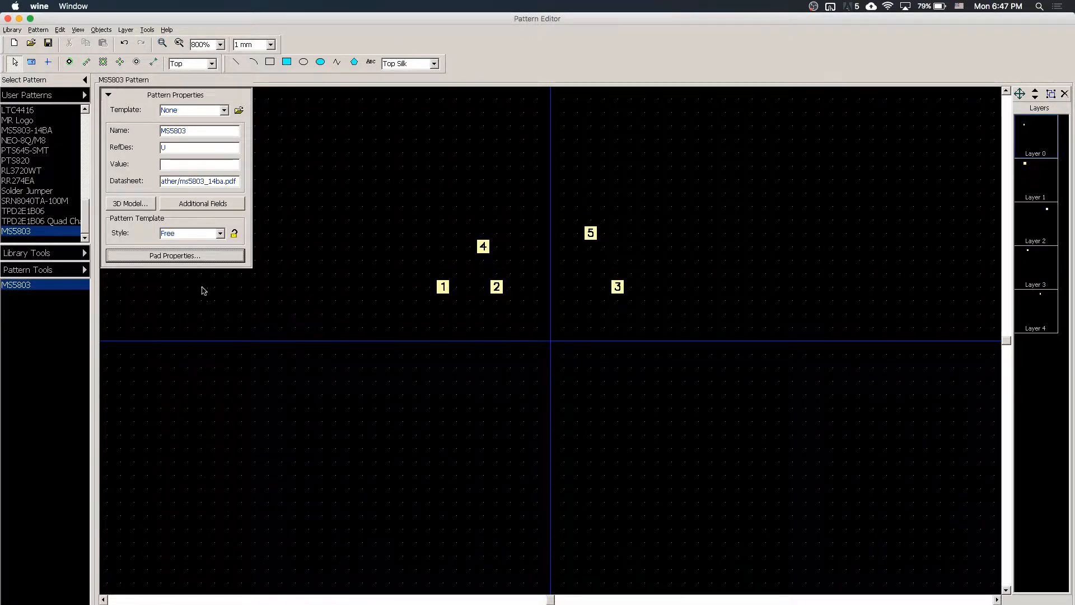
click(175, 255)
click(271, 436)
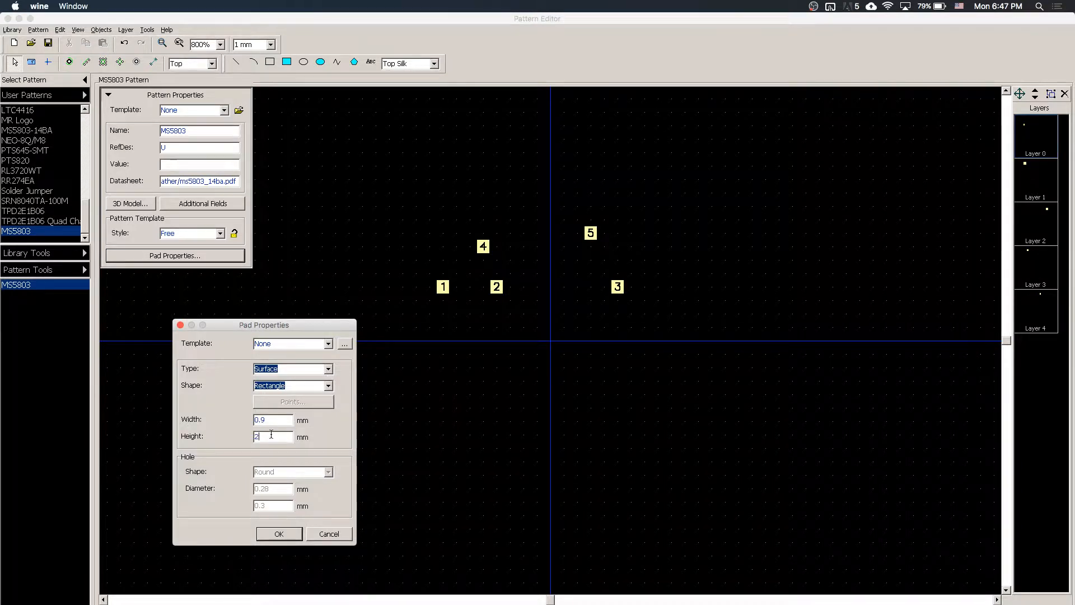
key(Return)
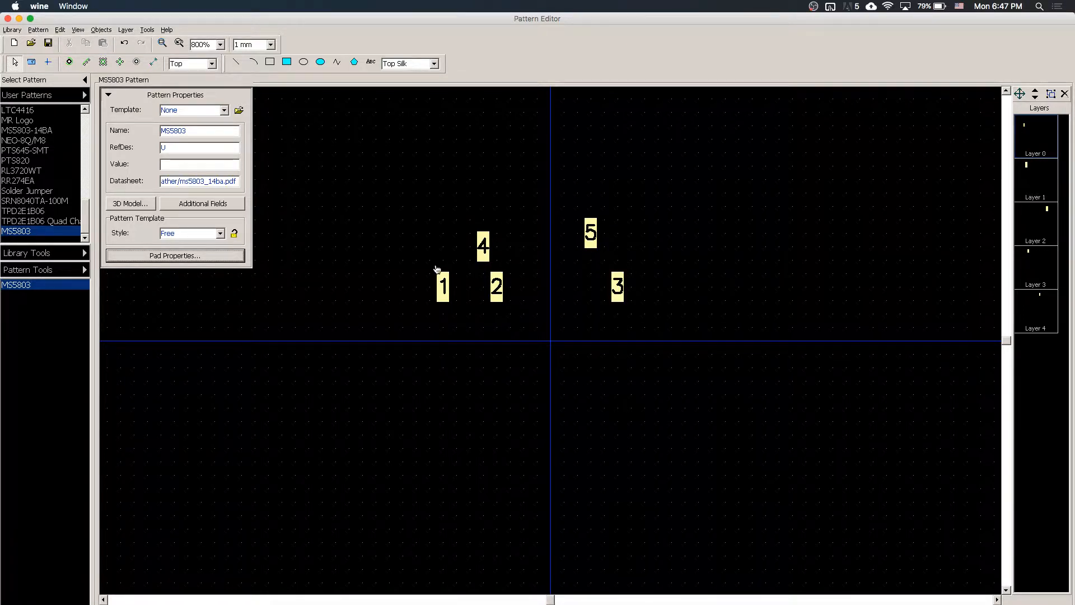
Place three more single pads around the existing five to complete the set of eight
click(70, 62)
click(390, 260)
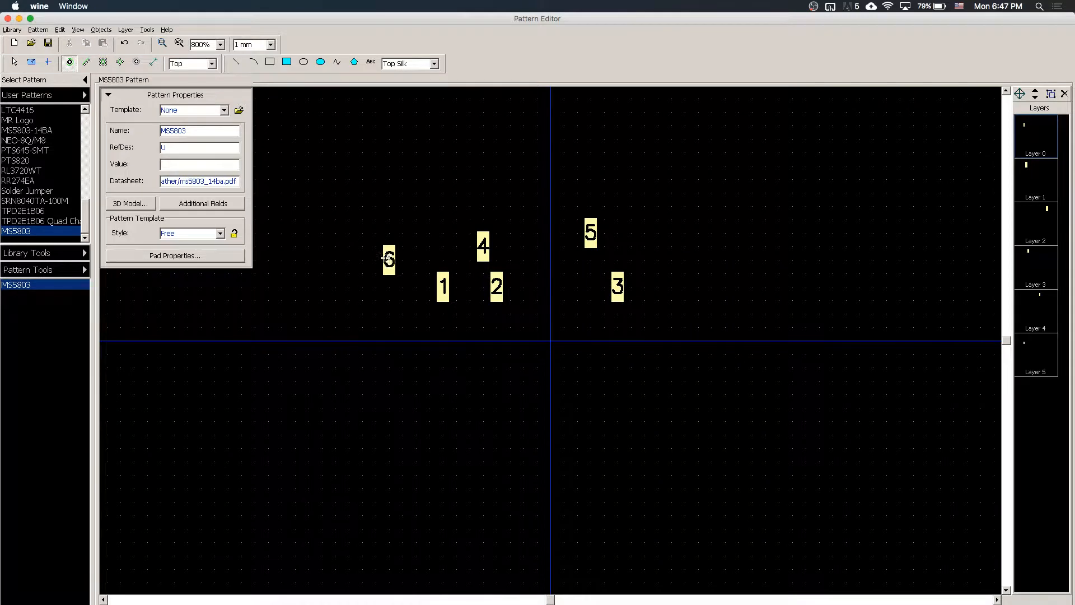
click(430, 193)
click(523, 206)
key(Escape)
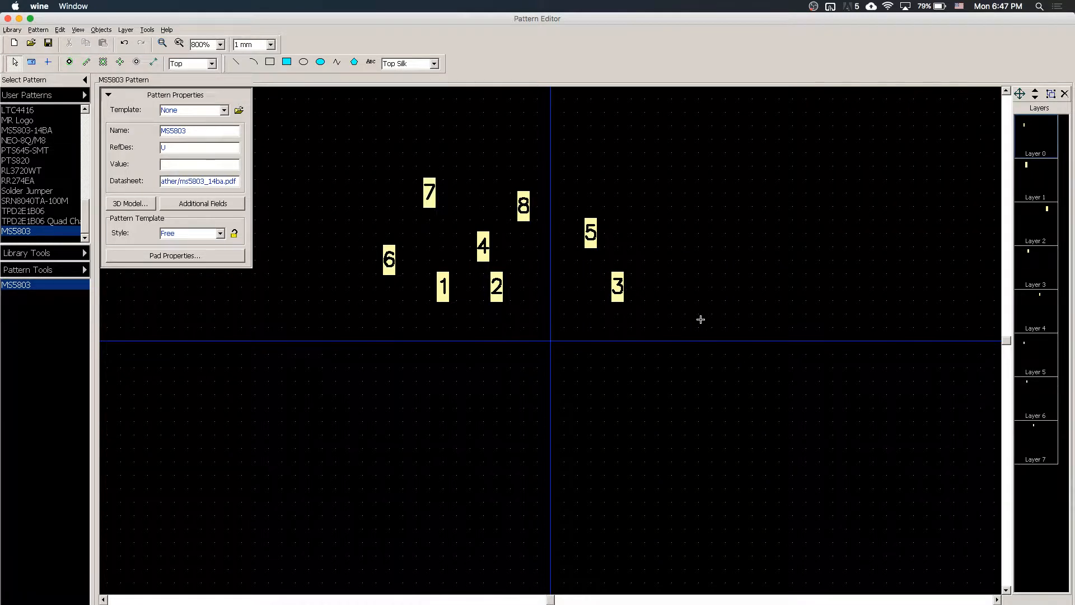
Select all eight pads and rotate them so their long sides lie horizontally
drag(350, 149, 753, 396)
key(ctrl+r)
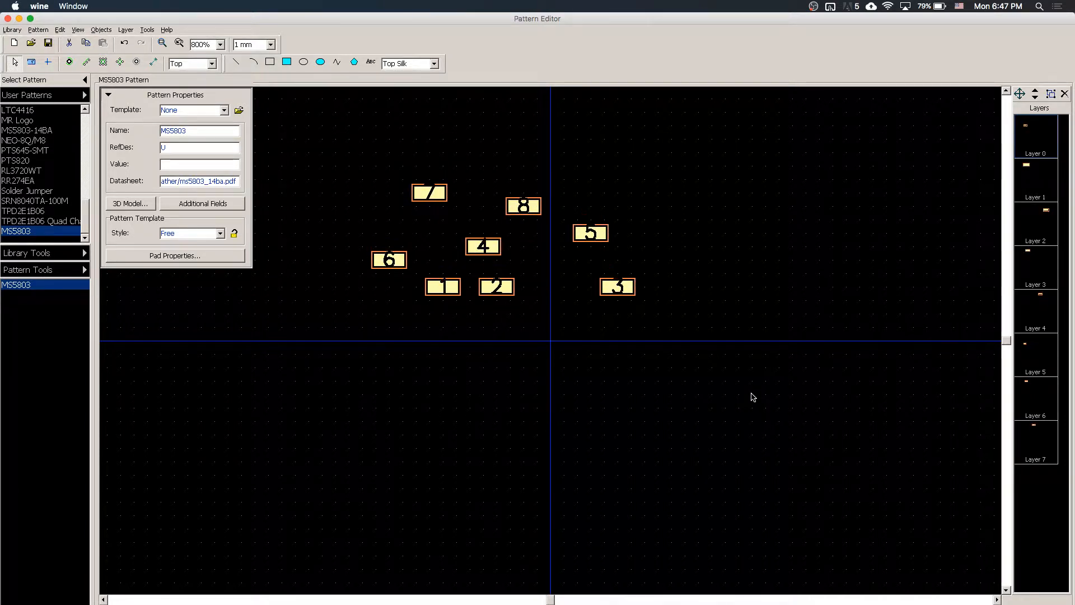
key(r)
key(r)
key(r)
click(709, 376)
scroll(508, 318, up, 5)
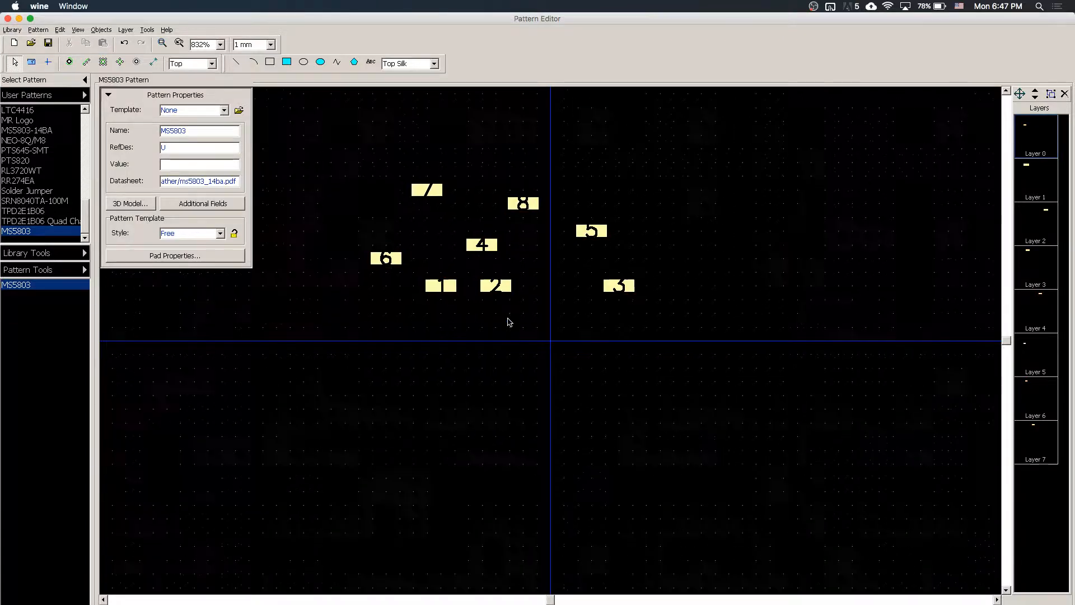
scroll(507, 322, up, 1)
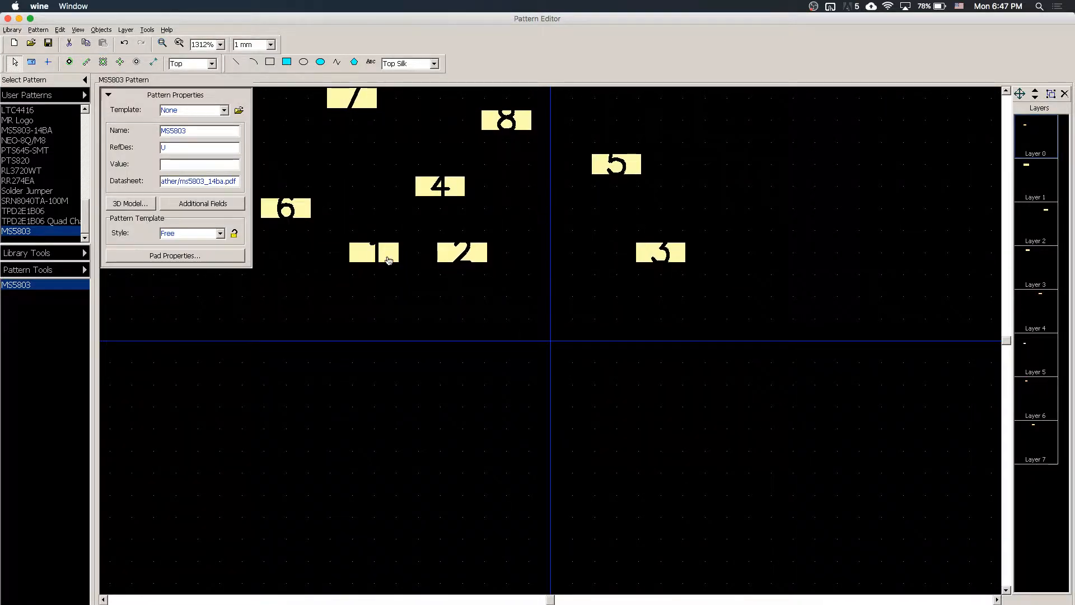
Move pad 1 directly below pad 2, and calculate 5.35/2 from the datasheet's column spacing in Spotlight and copy the result
drag(395, 255, 518, 309)
drag(525, 304, 493, 318)
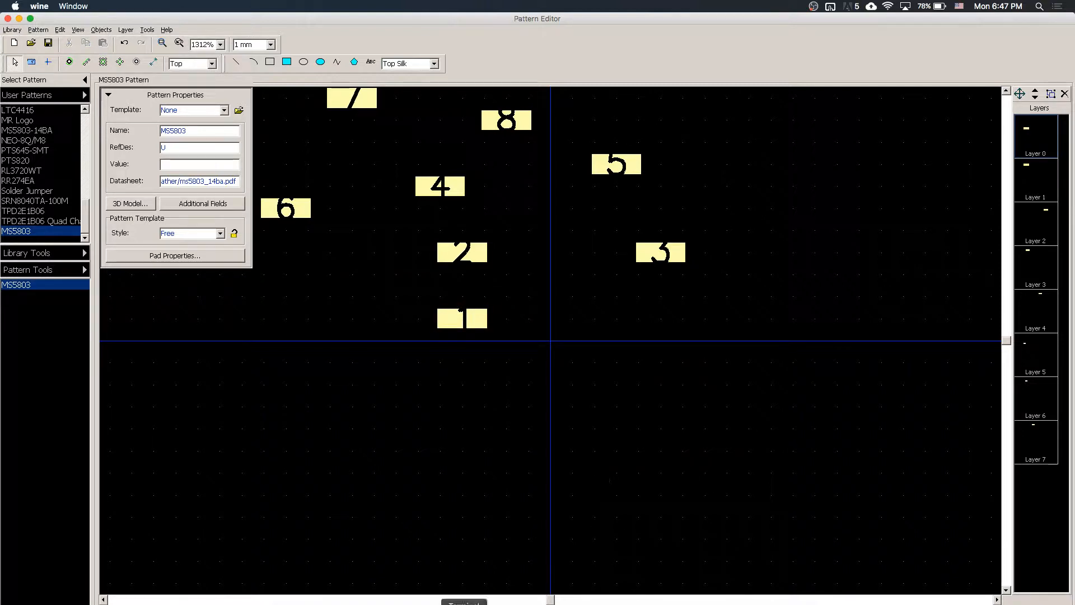
click(506, 594)
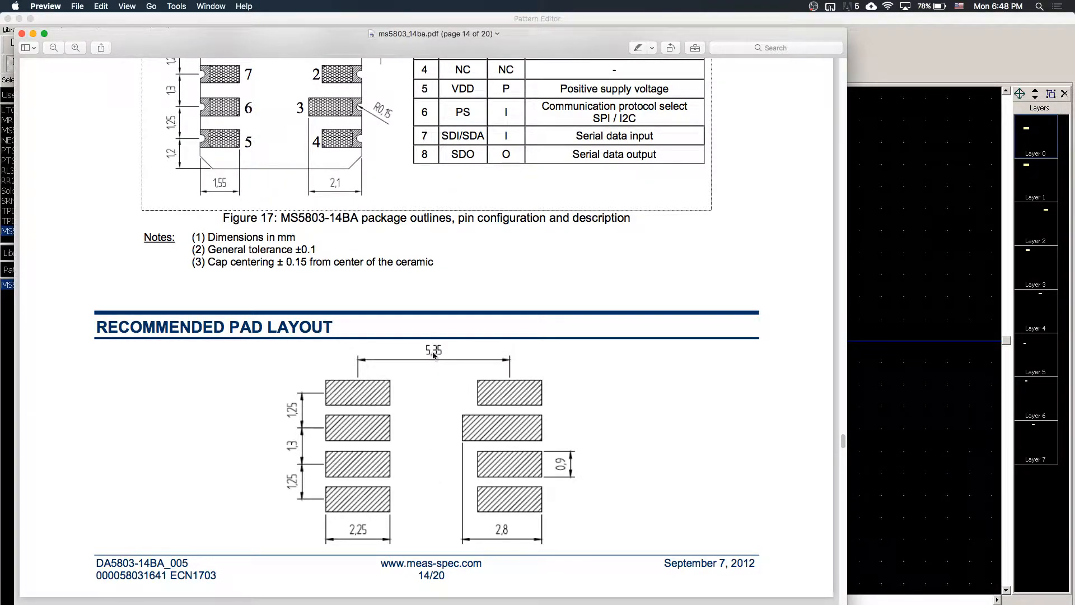
click(887, 370)
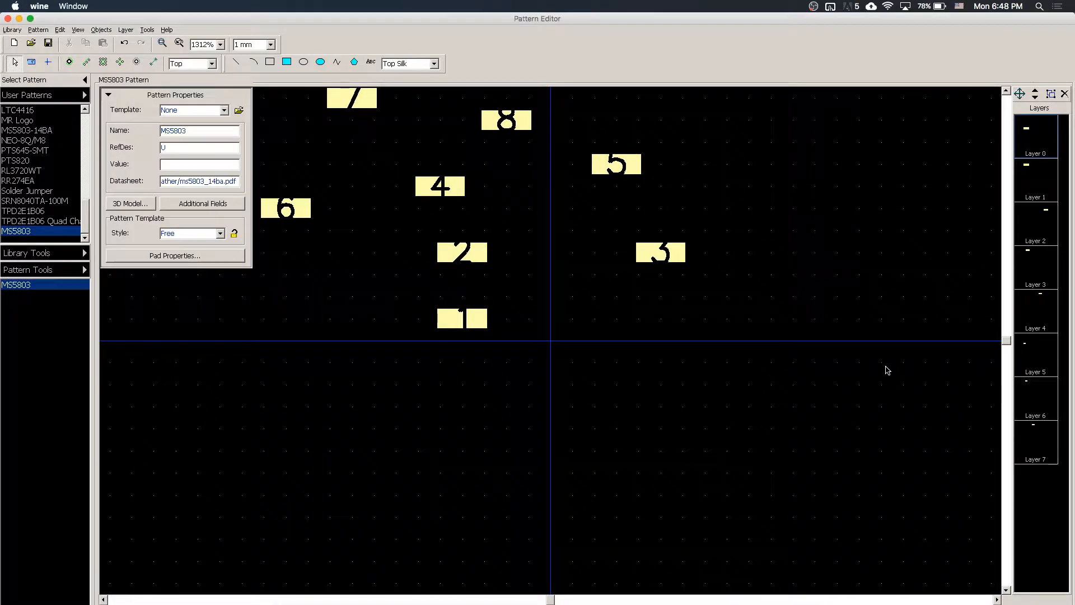
key(super+space)
text(5)
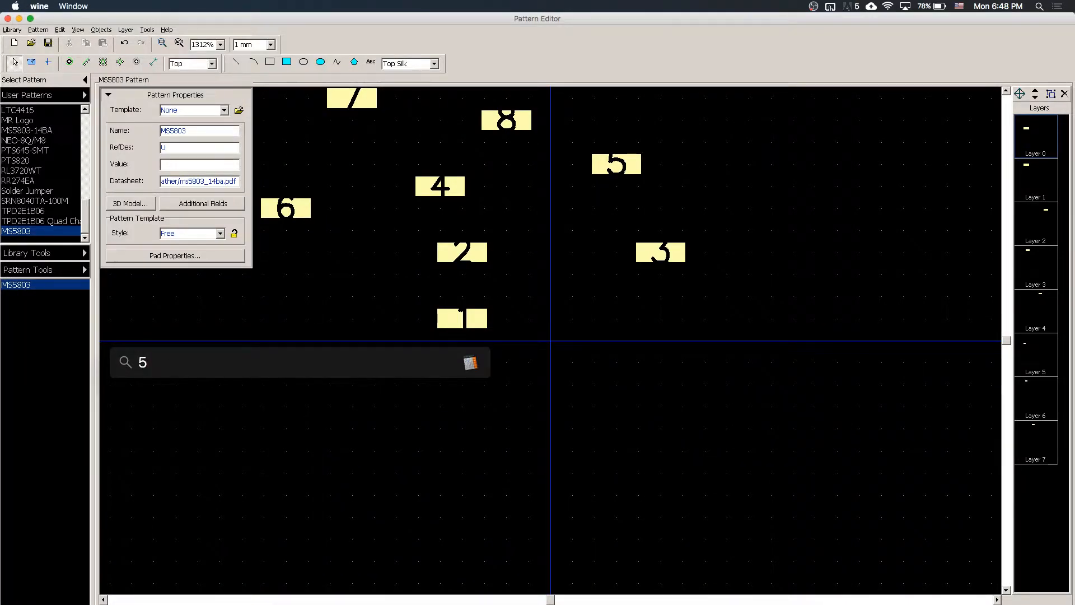
text(.35/2)
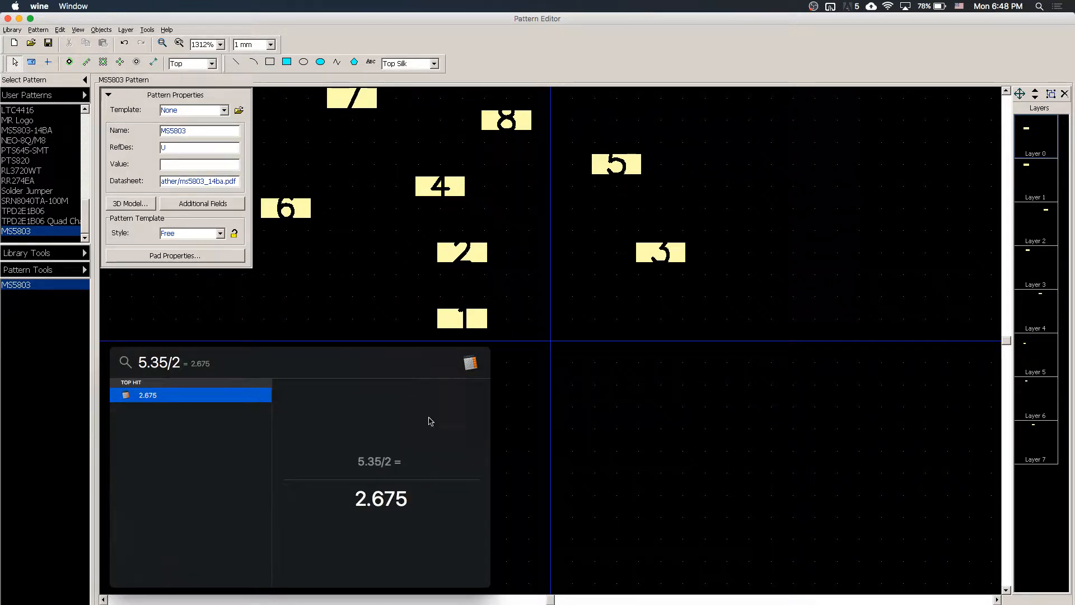
double_click(270, 498)
key(super+c)
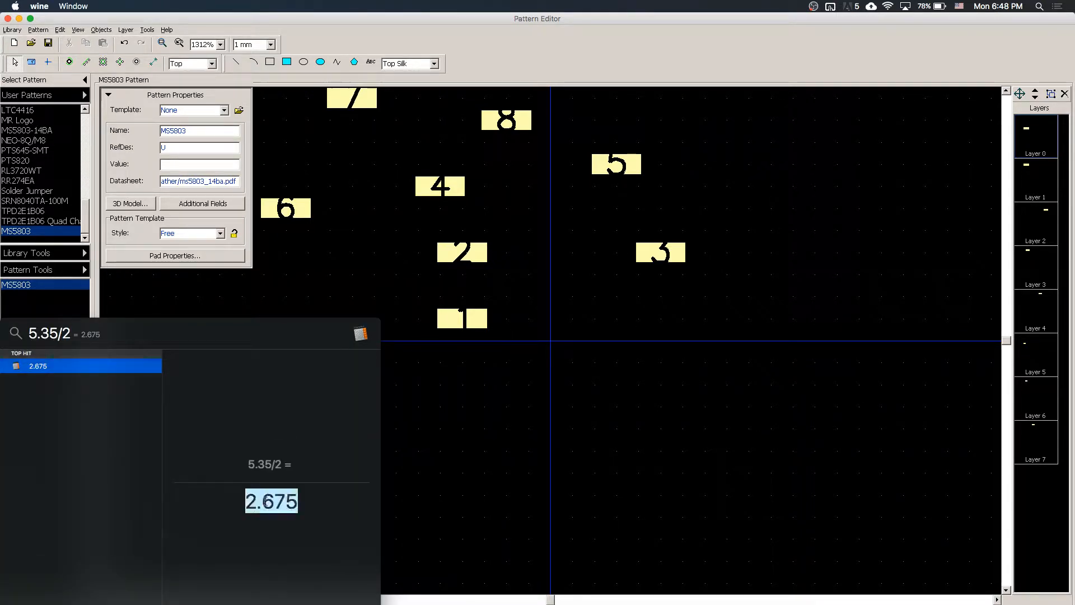
Set pad 1's position to X 2.675 mm and Y 1 mm
key(Escape)
double_click(463, 318)
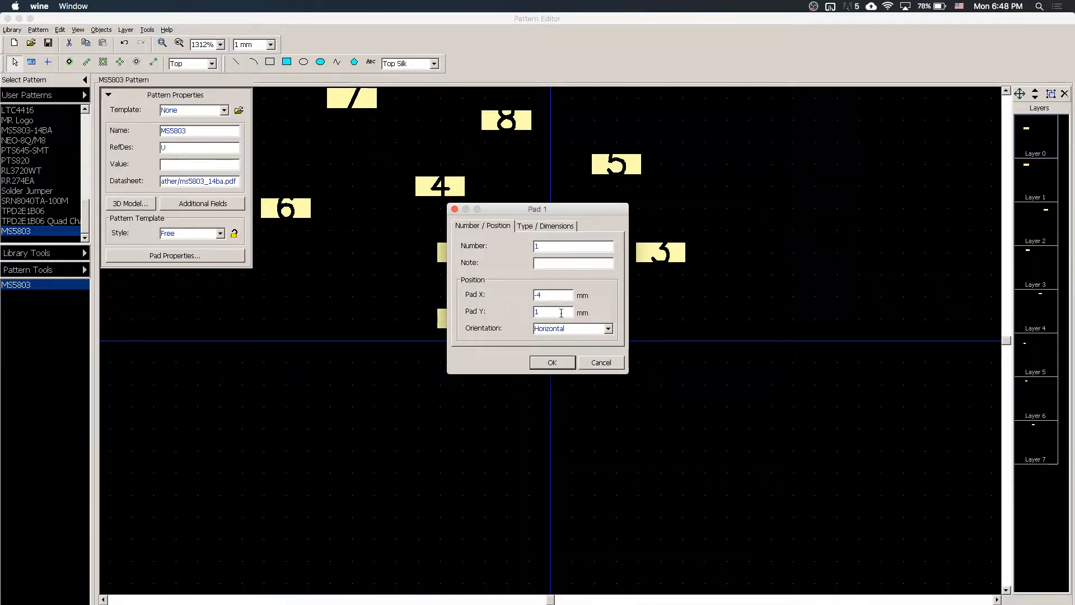
drag(561, 312, 467, 295)
key(super+v)
key(super+v)
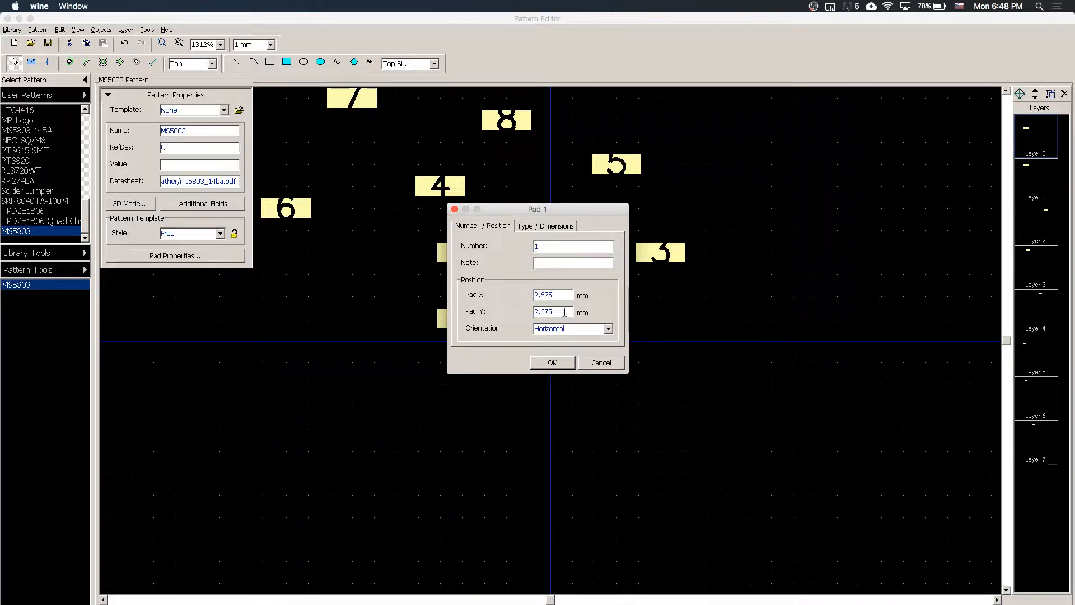
drag(564, 312, 480, 289)
text(1)
key(Return)
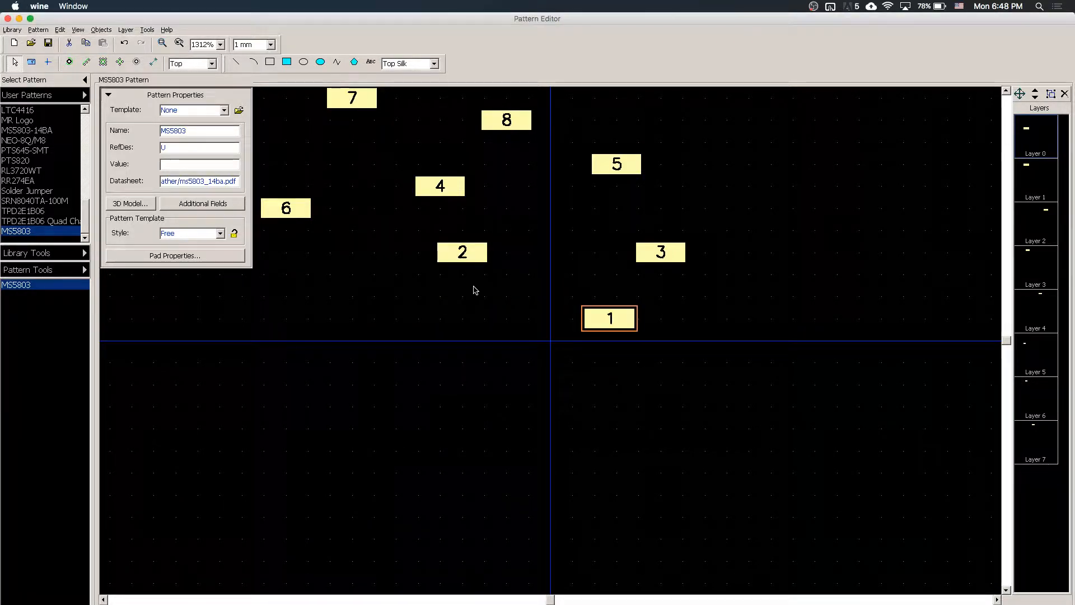
Set pad 1's Y position to 0 mm
double_click(613, 320)
click(562, 311)
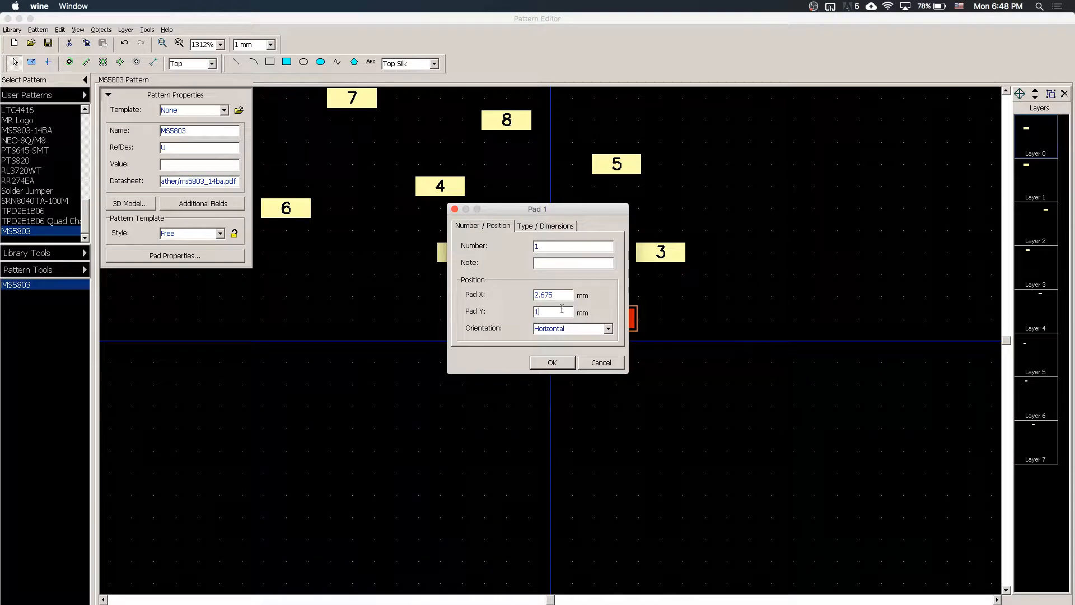
text(0)
key(Return)
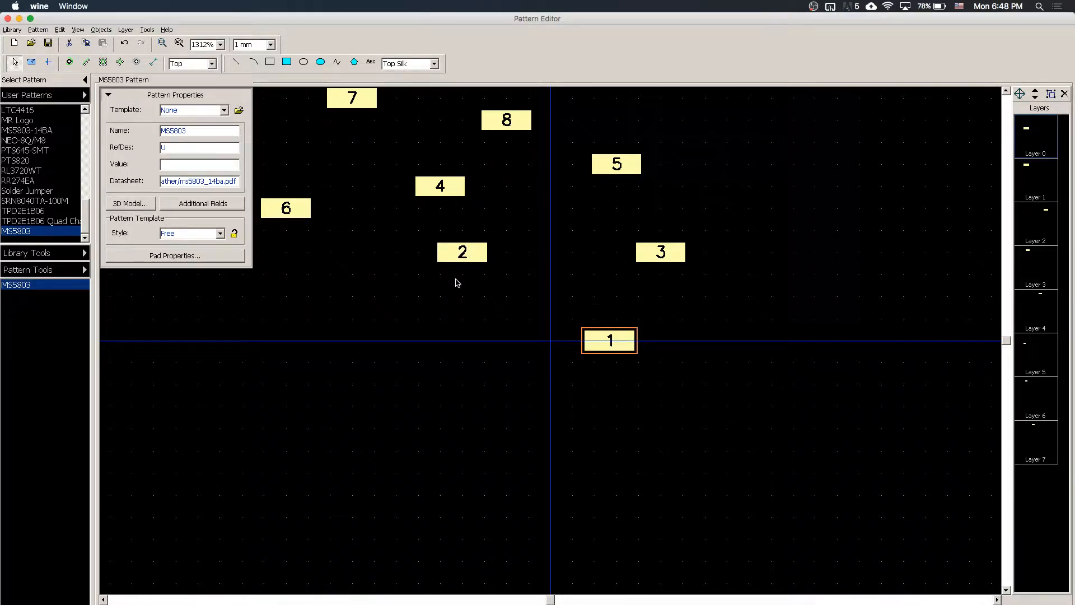
click(705, 359)
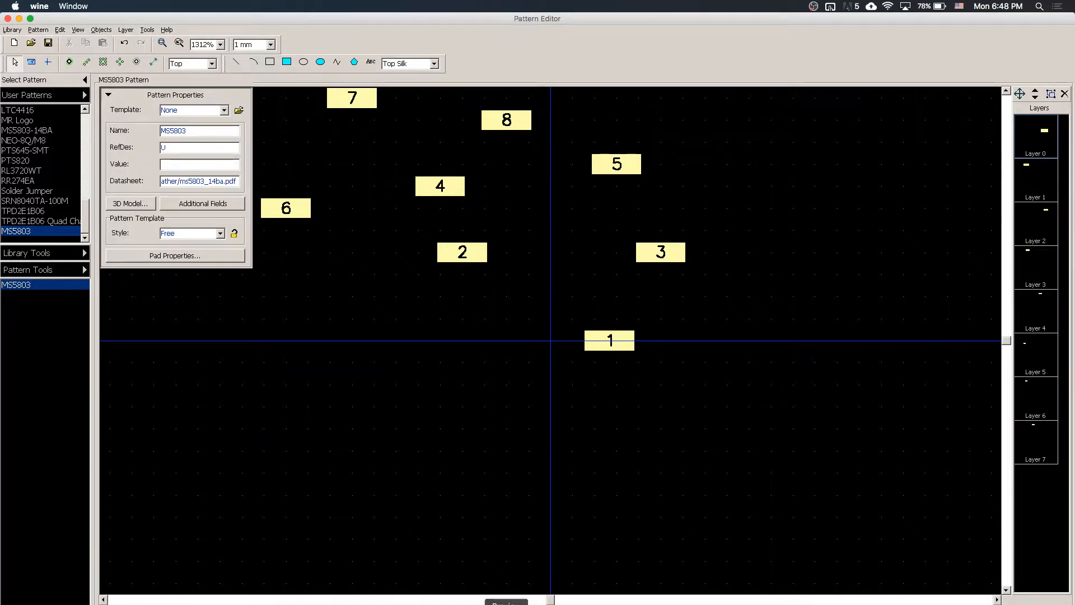
Check the recommended pad layout in the datasheet and set pad 1's X position to -2.675 mm
key(super+Tab)
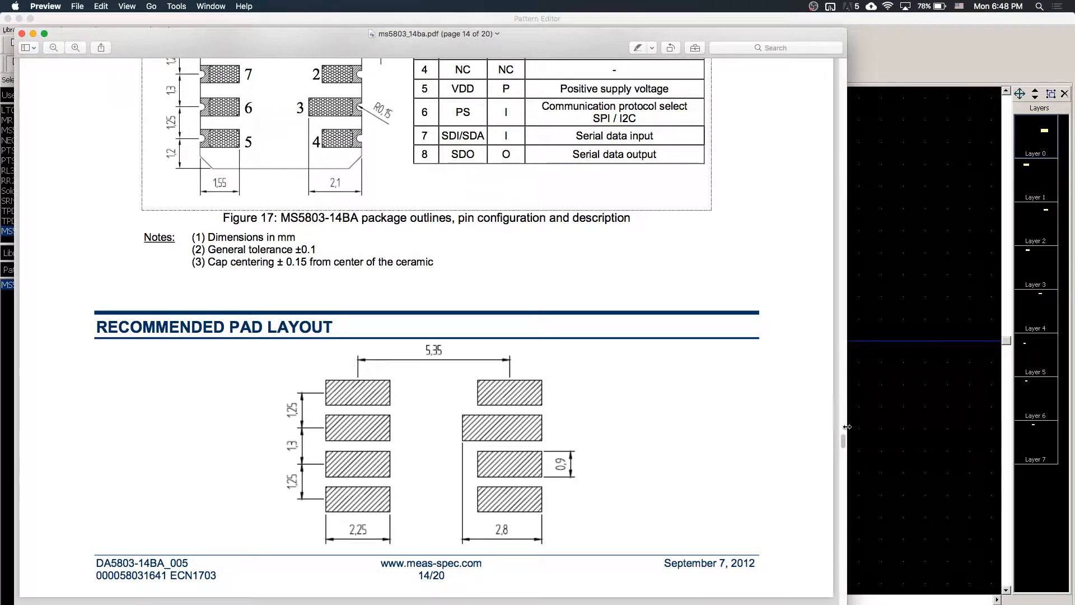
click(885, 430)
scroll(885, 430, down, 1)
scroll(885, 430, up, 2)
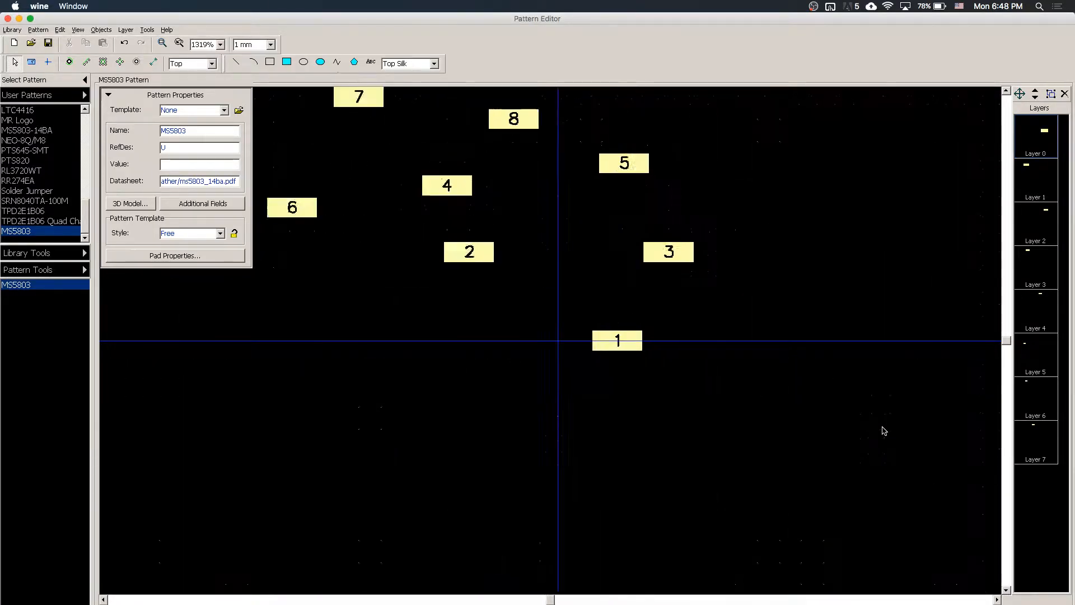
scroll(884, 430, down, 5)
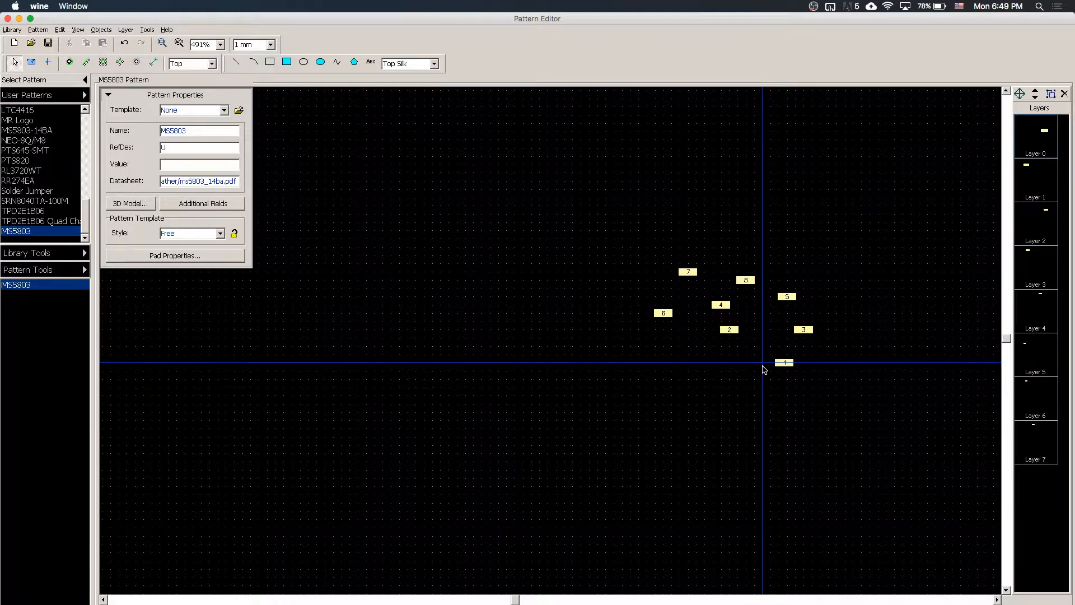
scroll(764, 369, up, 5)
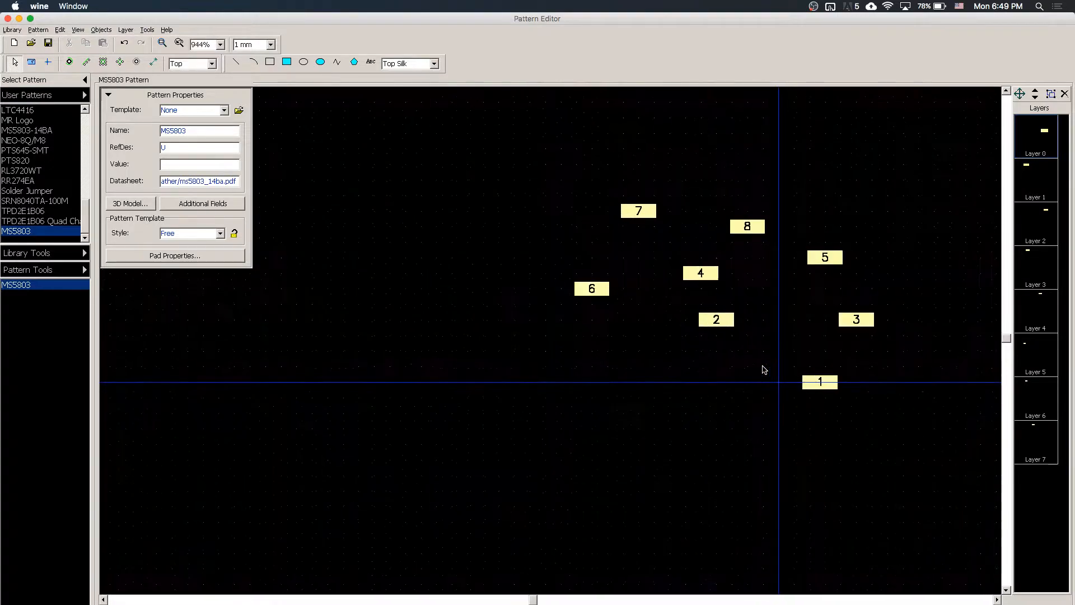
scroll(764, 369, down, 2)
click(778, 404)
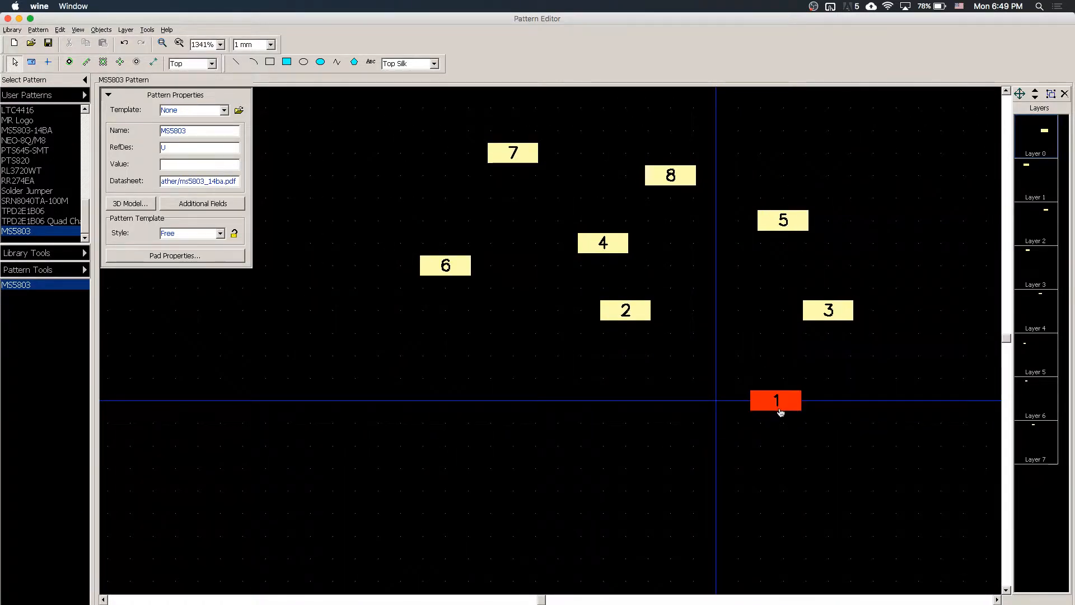
double_click(780, 407)
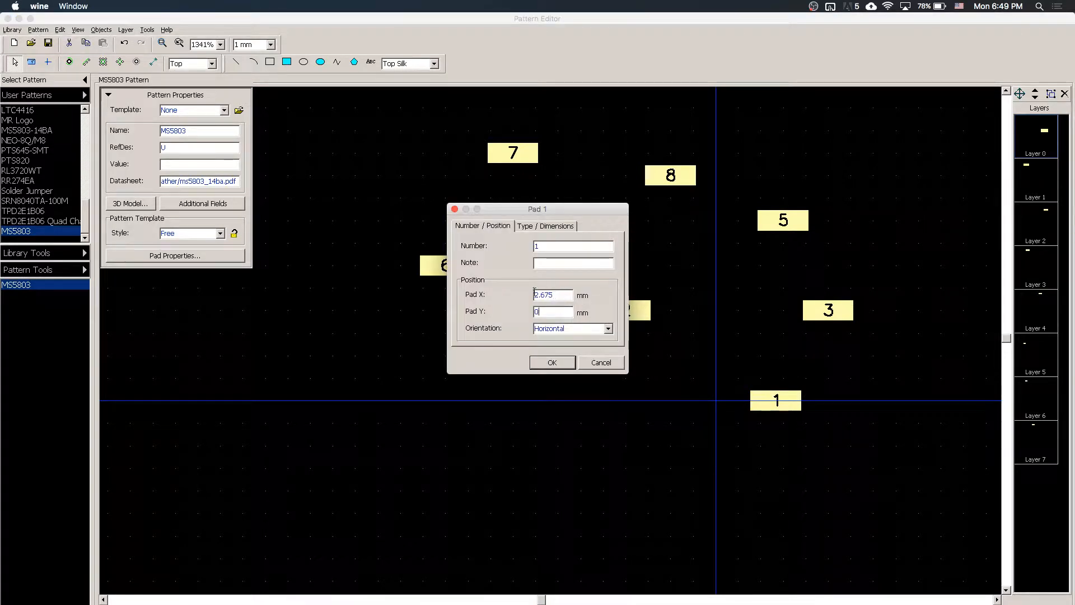
key(Left)
text(-)
key(Return)
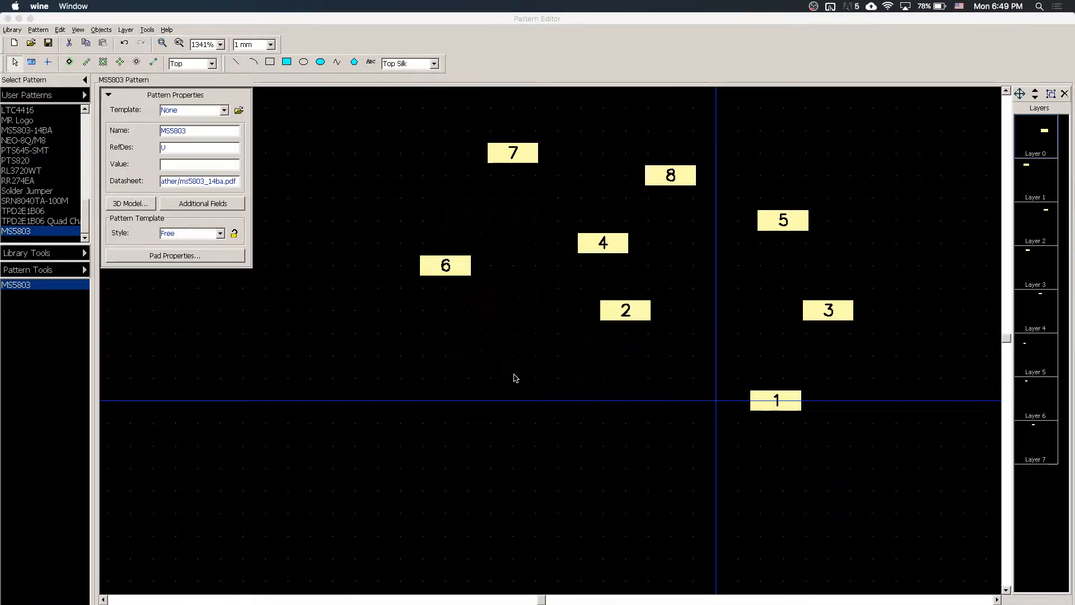
Calculate 1.25+1.3/2 from the datasheet's row spacings and set pad 1's Y position to 1.9 mm
double_click(654, 403)
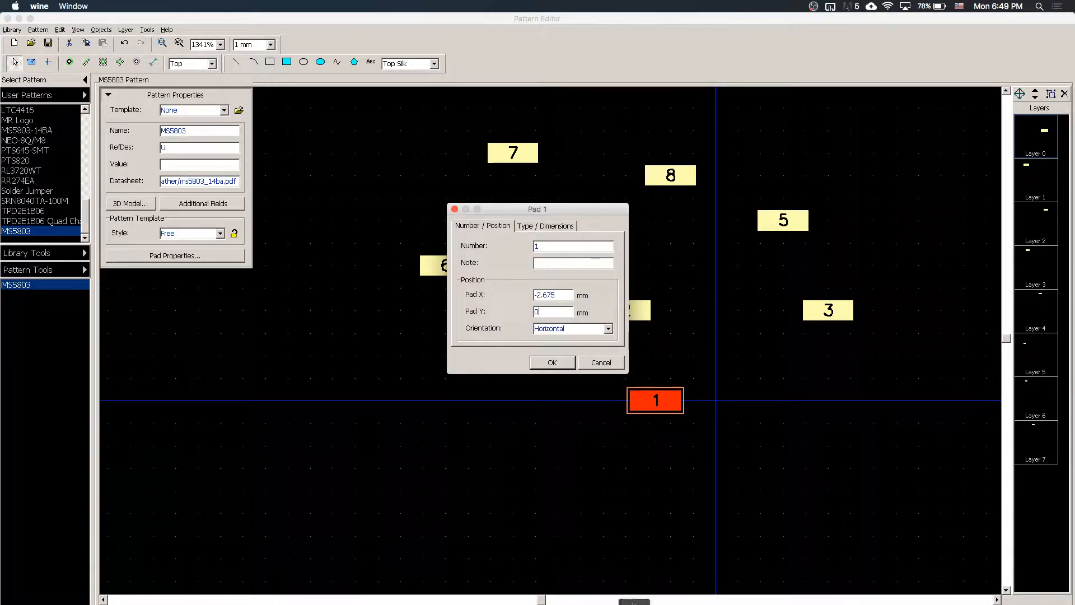
click(507, 603)
key(super+space)
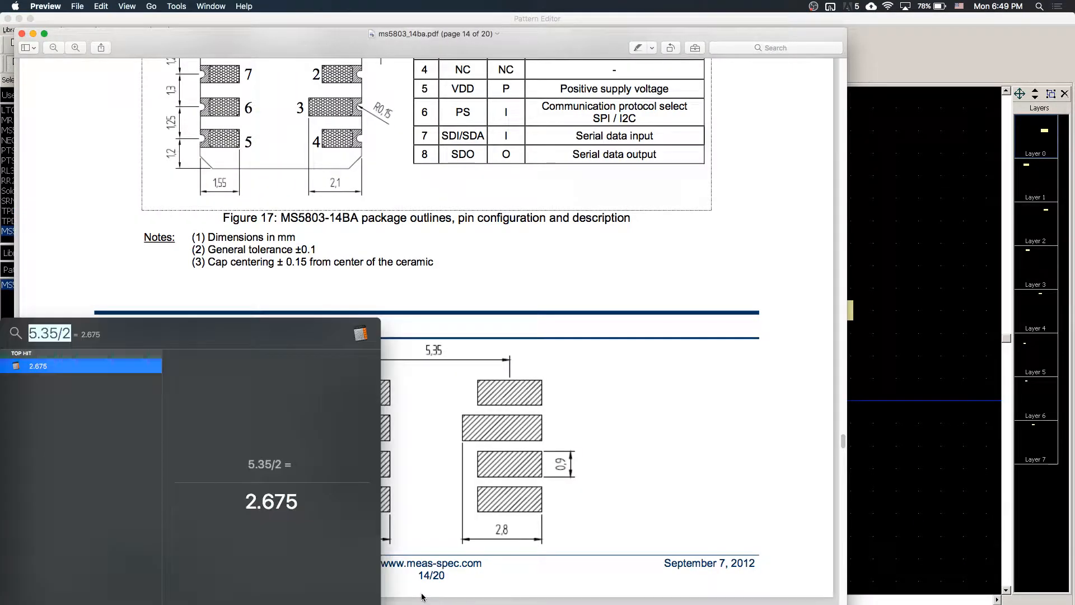
text(1.25+1/3)
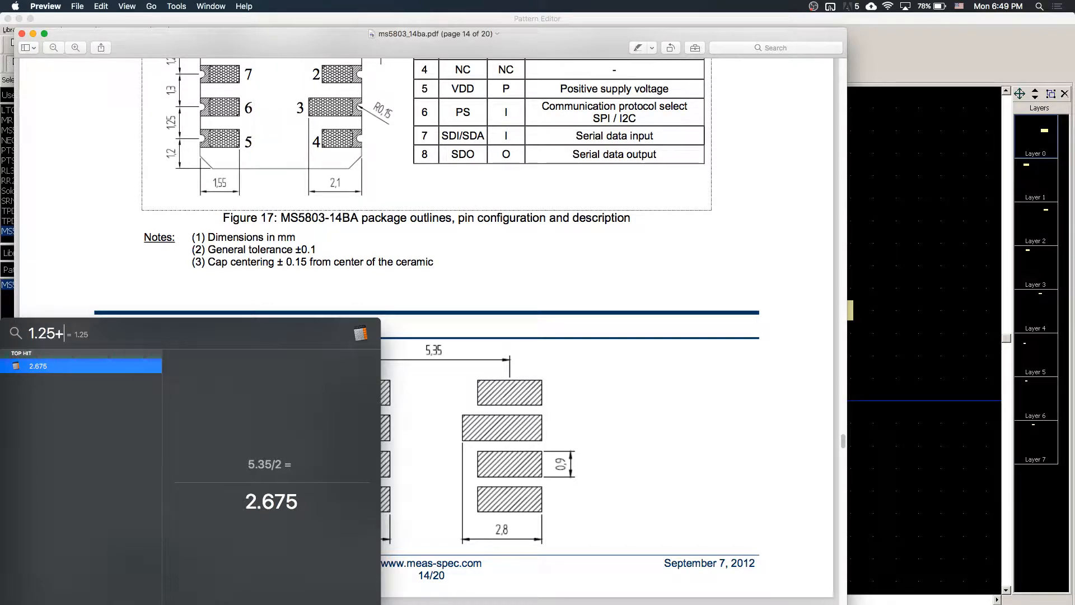
key(BackSpace)
key(BackSpace)
text(.3/2)
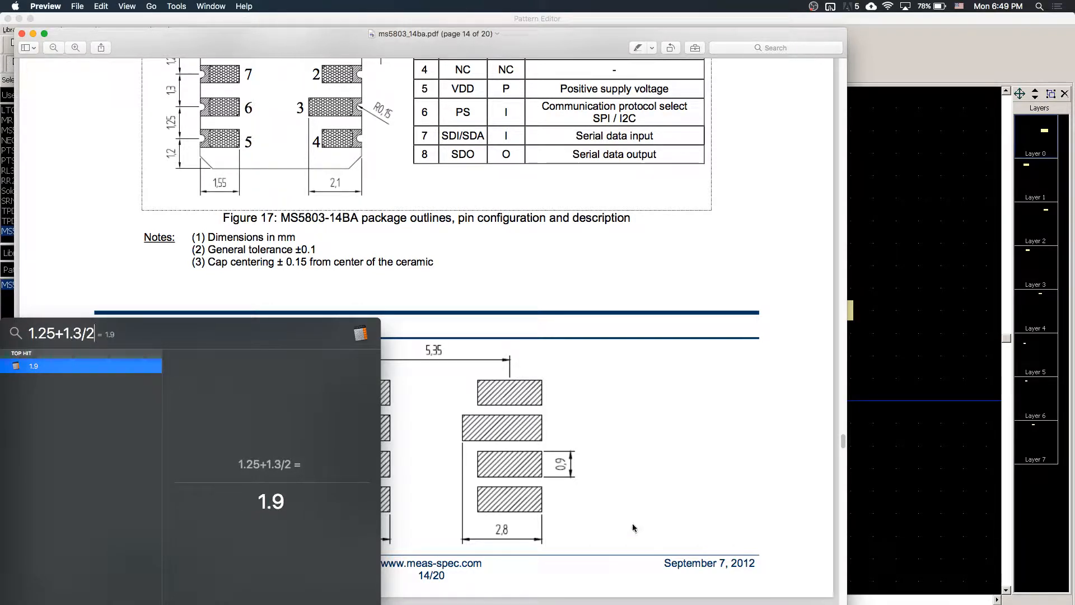
key(Escape)
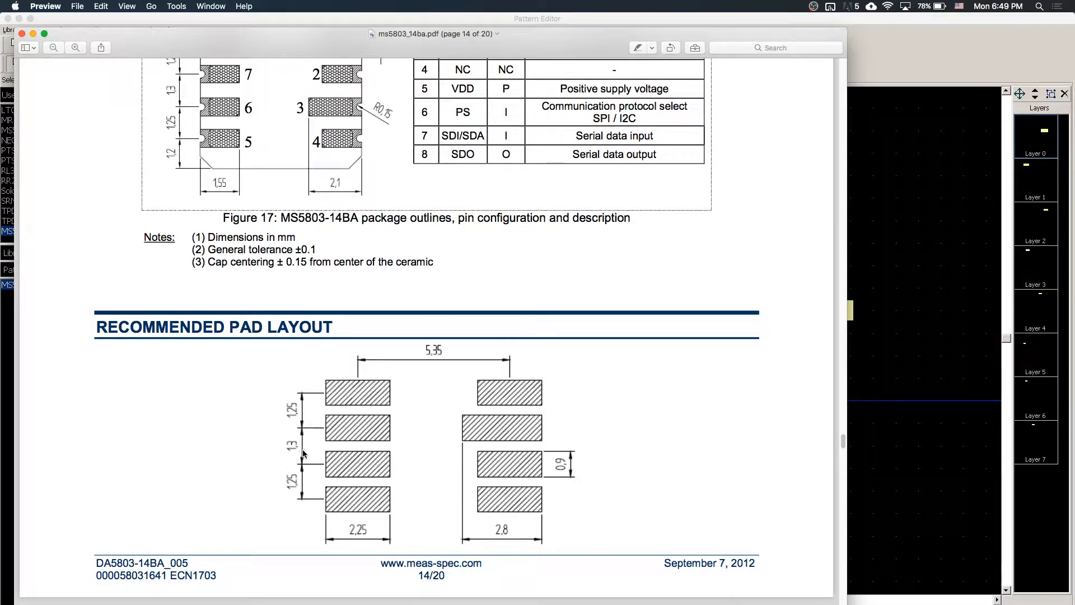
click(949, 363)
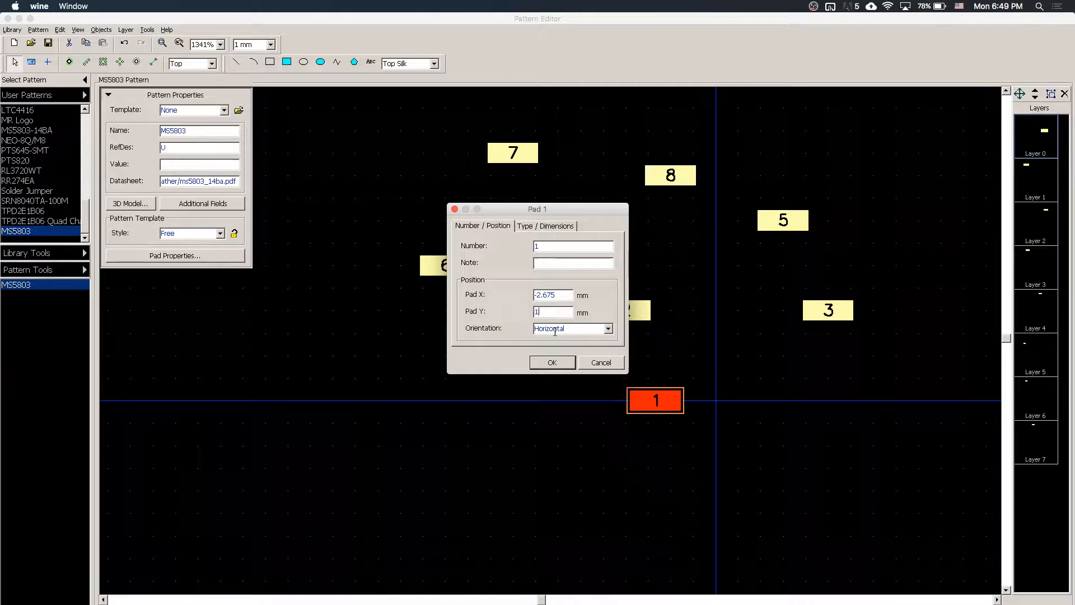
key(Return)
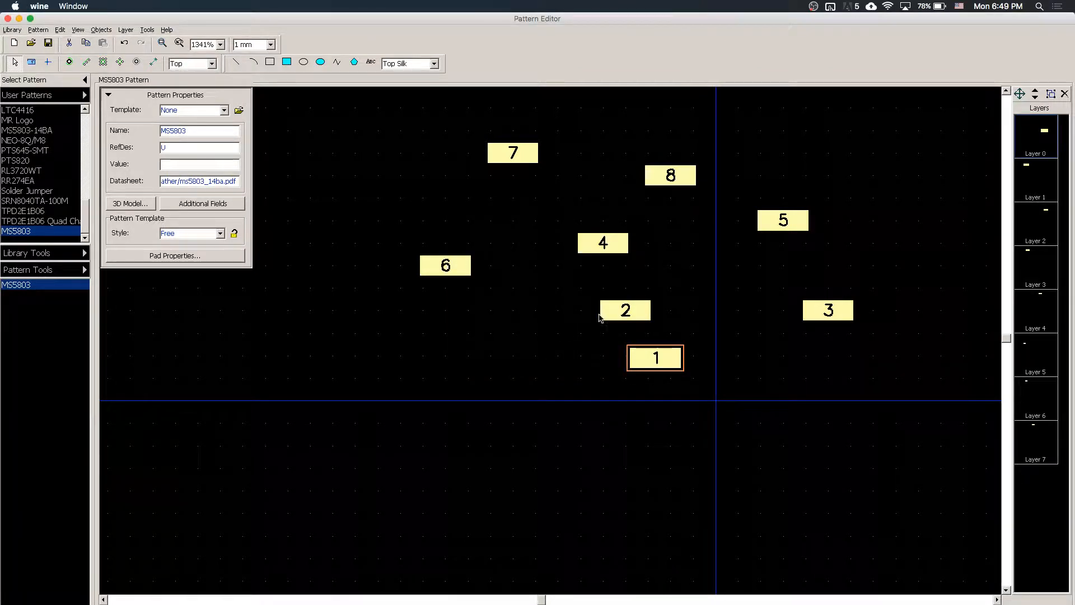
Set pad 2's position to X -2.675 mm and Y 0.65 mm, calculating the Y value as 1.3/2
double_click(611, 311)
click(553, 297)
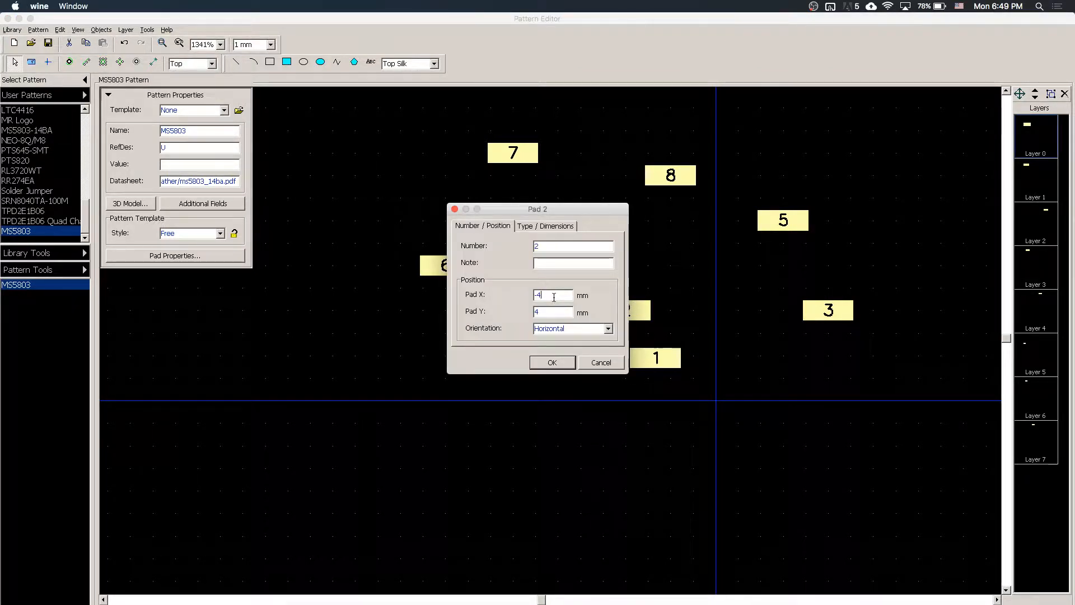
key(BackSpace)
click(569, 308)
key(BackSpace)
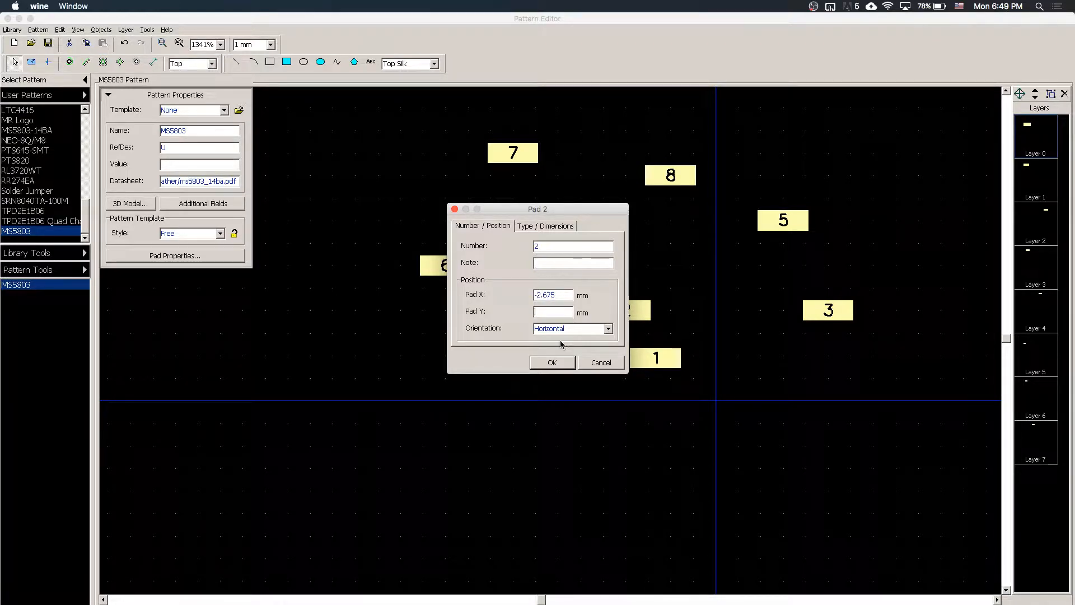
key(super+space)
text(1)
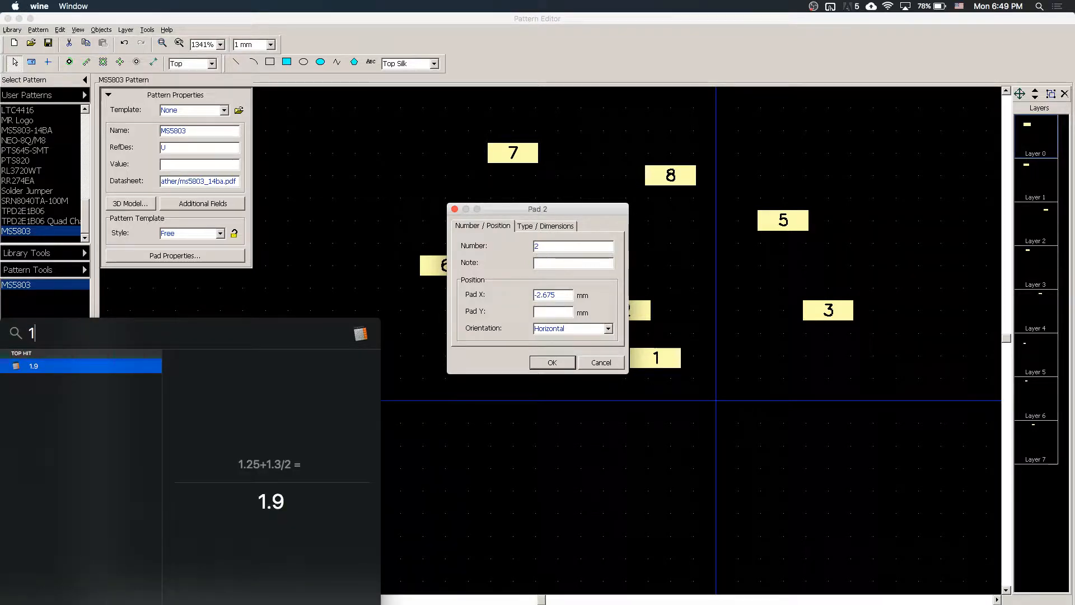
text(.3/2)
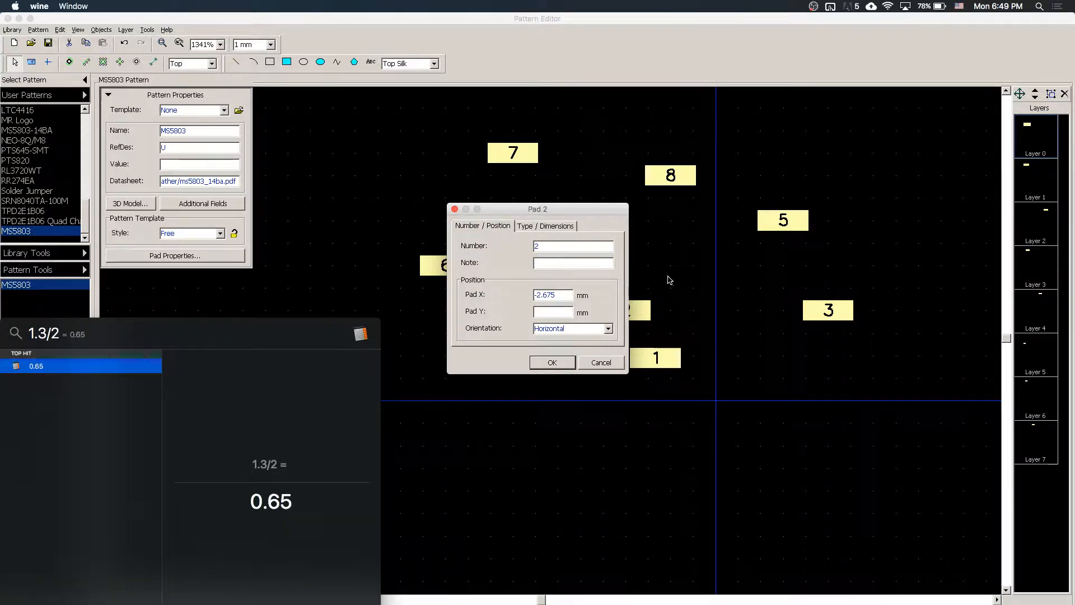
click(549, 312)
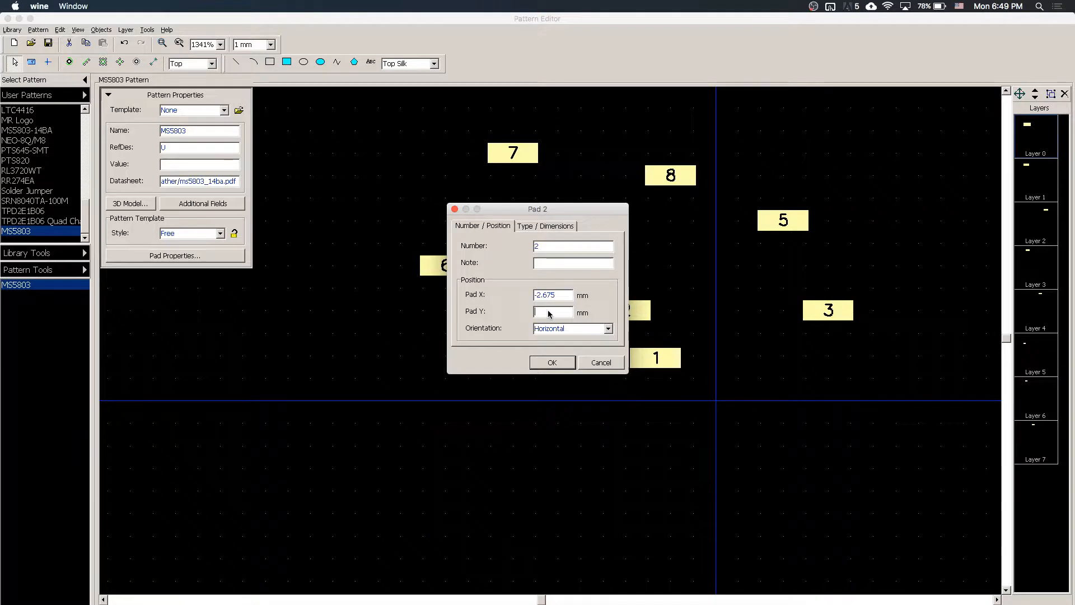
text(0.65)
key(Return)
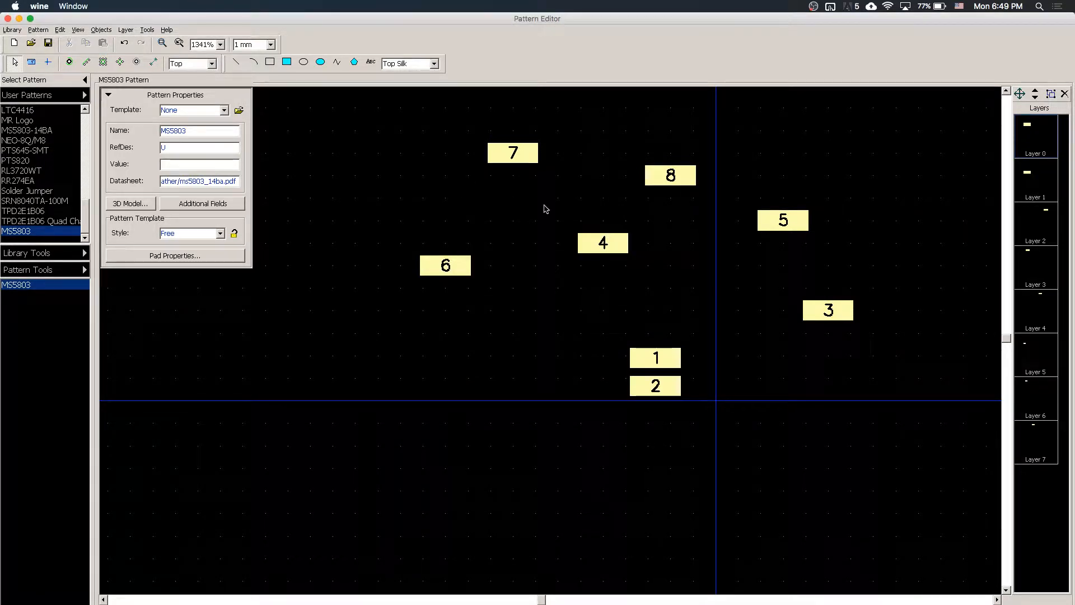
Set pad 3's position to X -2.675 mm and Y -0.65 mm
double_click(846, 307)
click(547, 294)
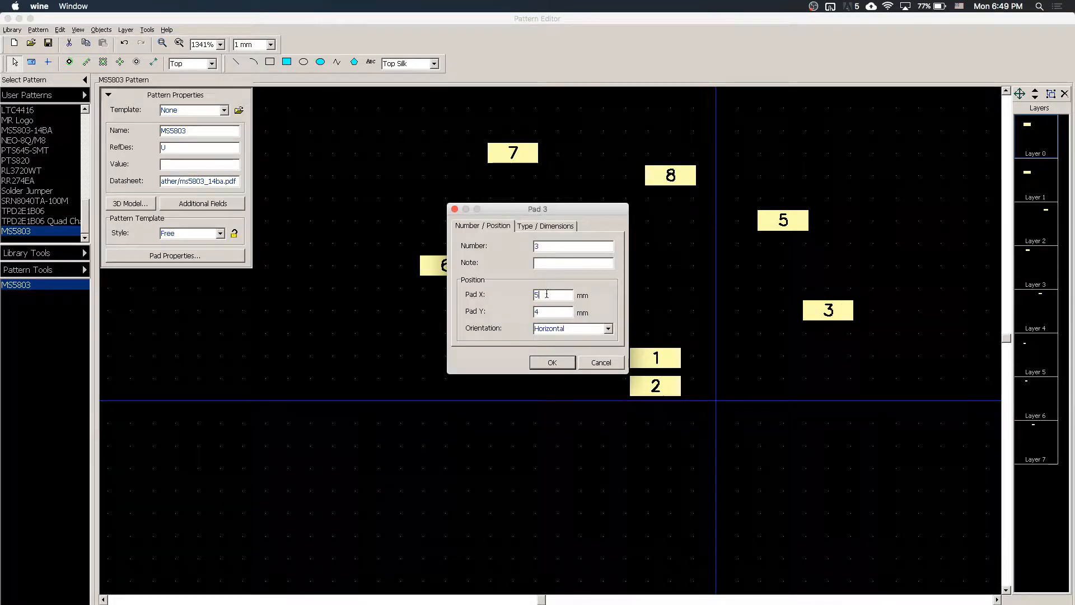
key(BackSpace)
text(-2.67)
click(550, 308)
key(BackSpace)
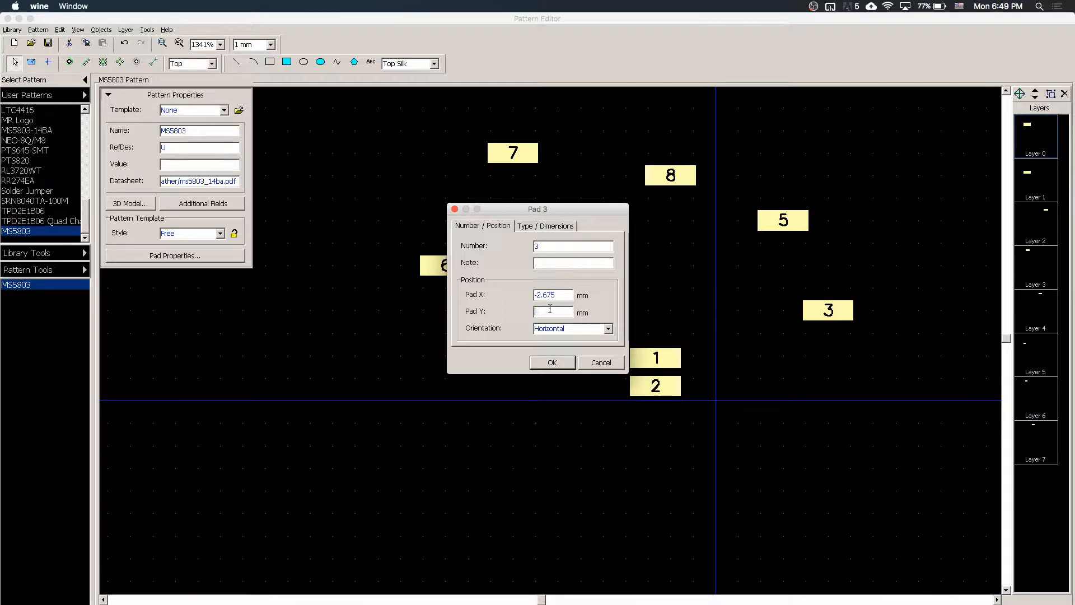
text(0.65)
key(Return)
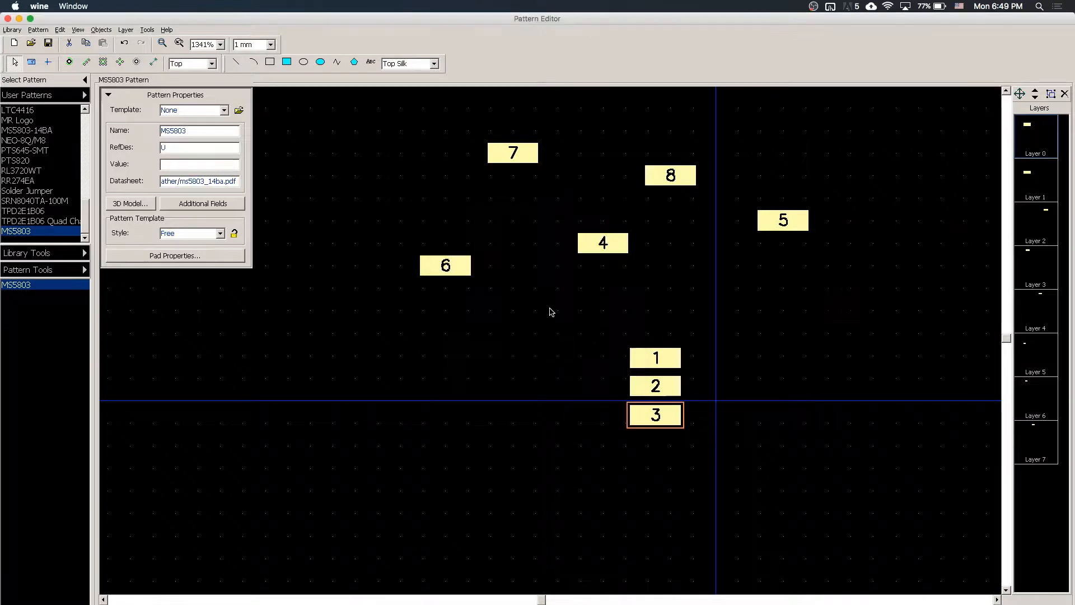
Set pad 4's position to X -2.675 mm with pad 1's Y value negated, directly beneath pad 3
double_click(599, 244)
click(554, 298)
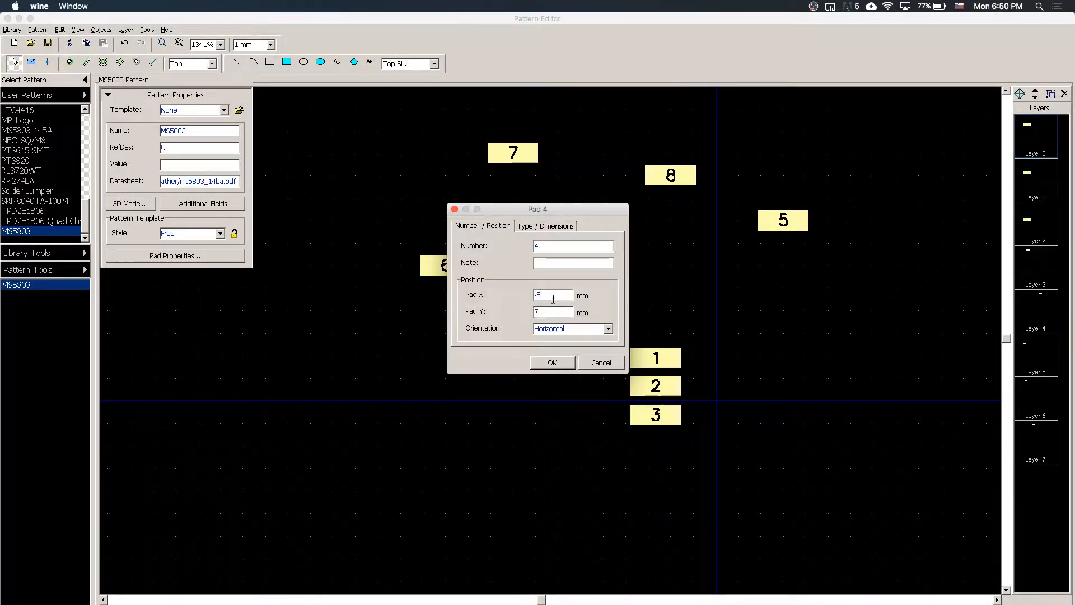
key(BackSpace)
text(1)
text(2.6)
text(7)
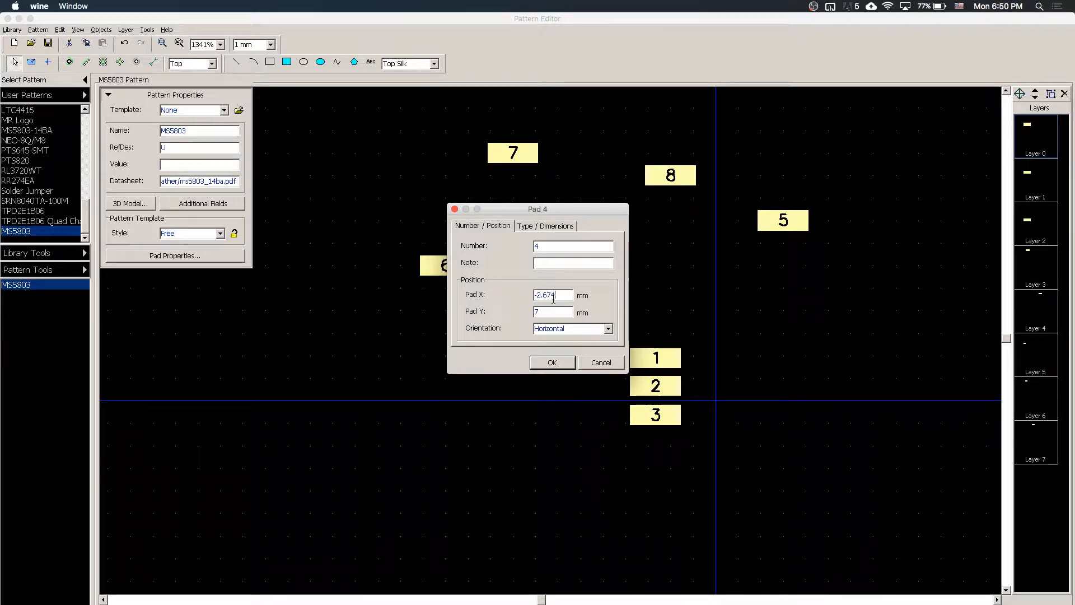
text(5)
click(555, 310)
key(BackSpace)
text(-1.875)
key(Return)
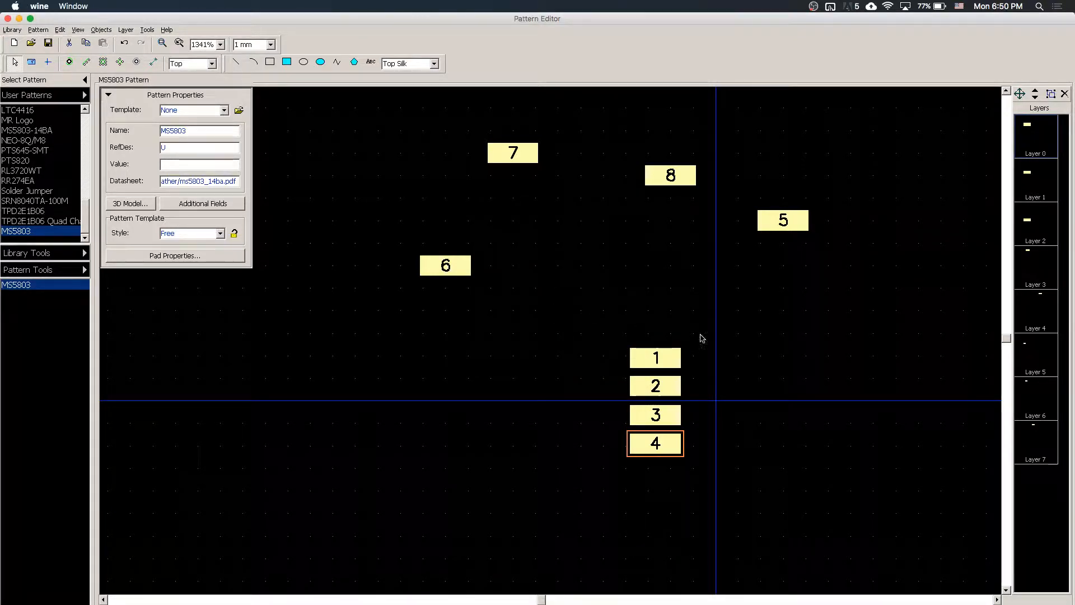
Move pad 5 across from pad 4 and set its position to mirror pad 4 about the vertical axis
scroll(727, 337, up, 3)
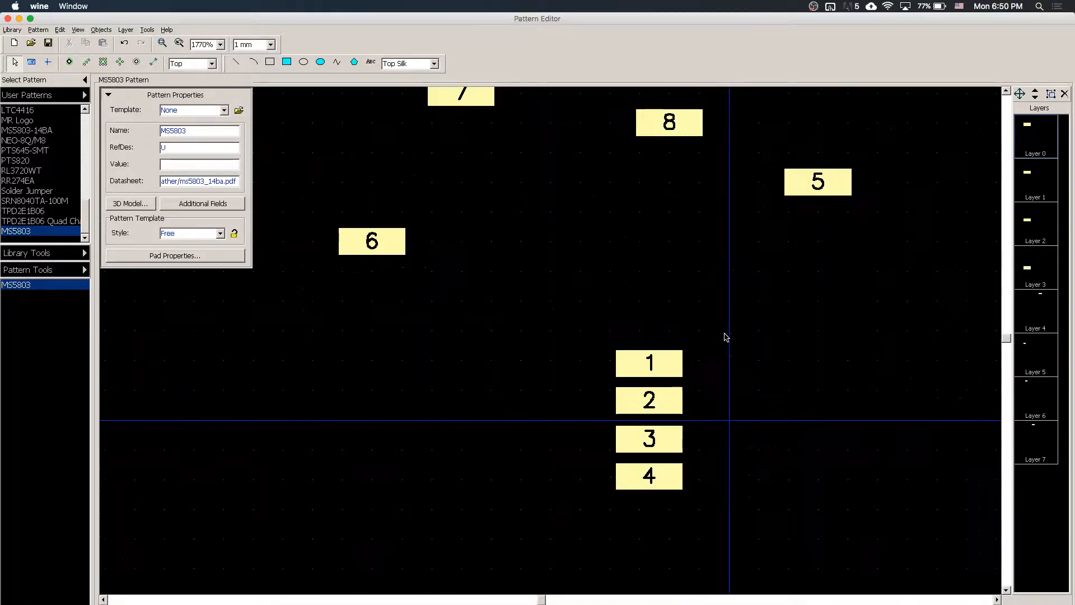
drag(542, 600, 551, 600)
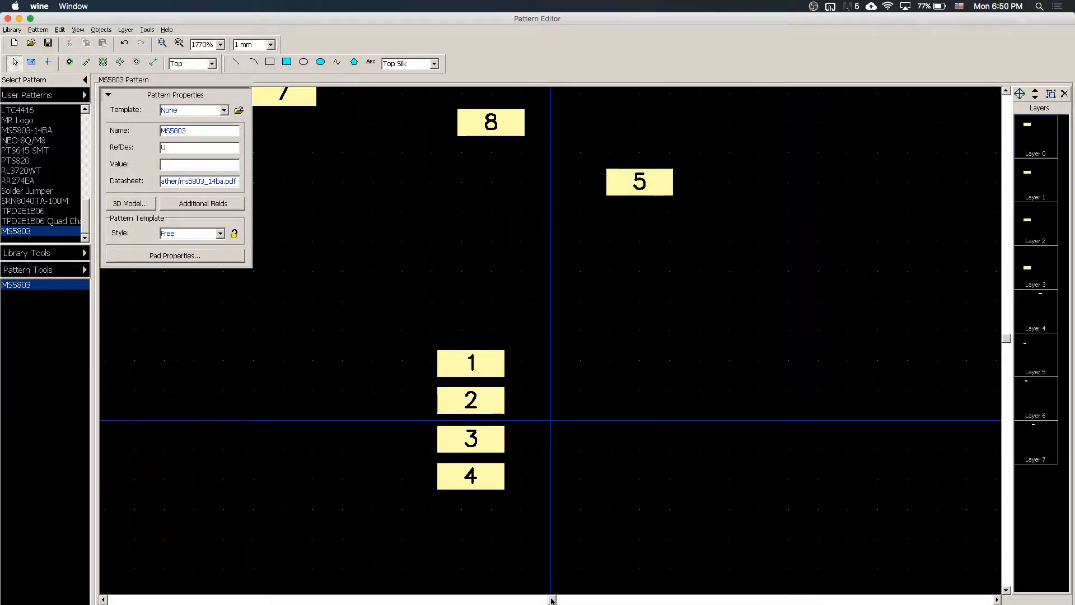
scroll(640, 412, down, 6)
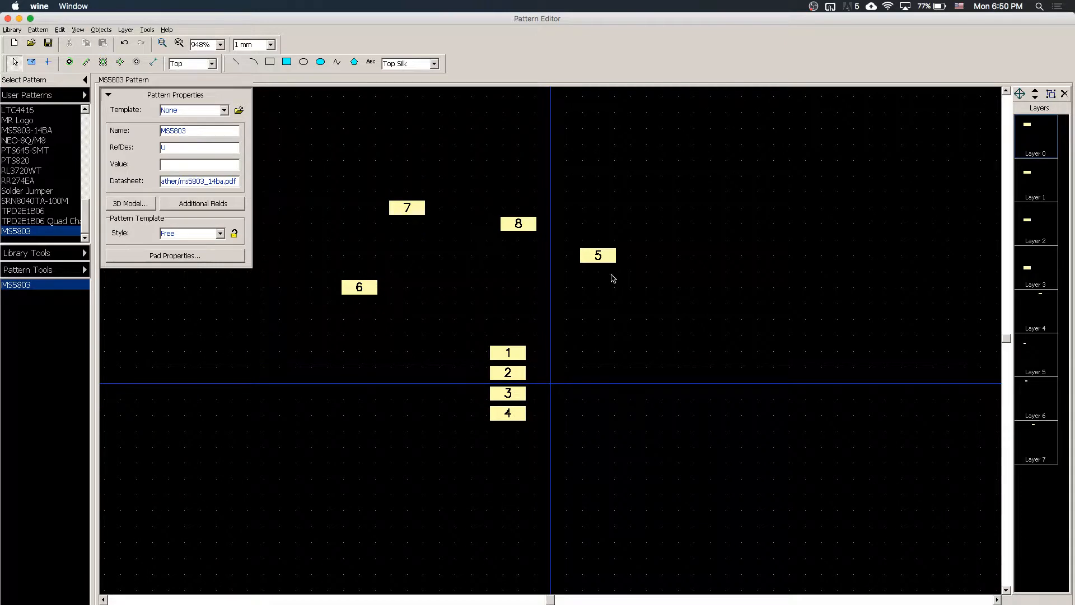
drag(606, 254, 588, 419)
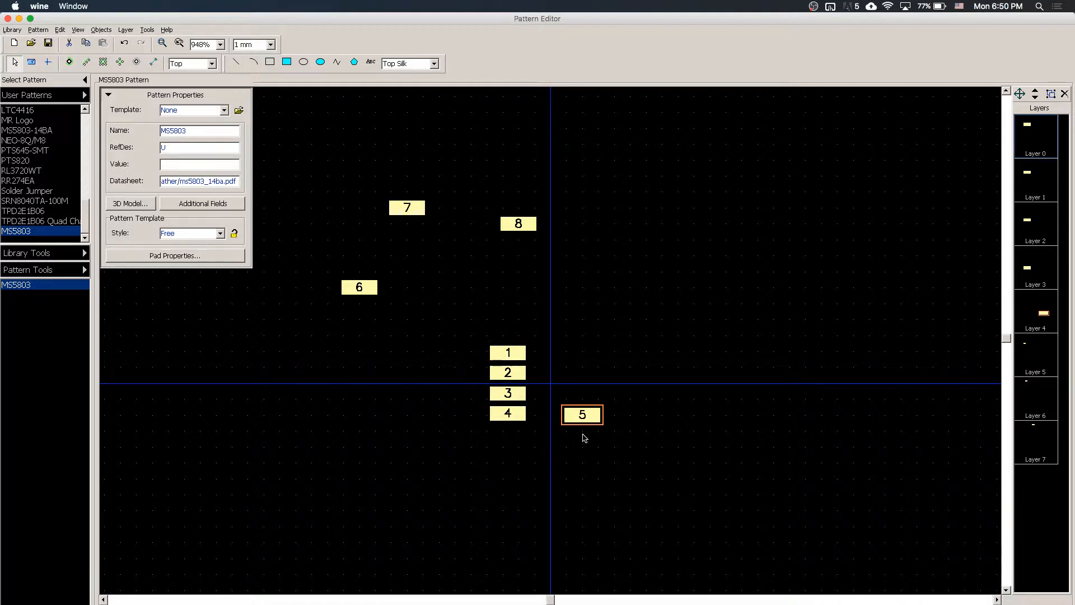
double_click(593, 418)
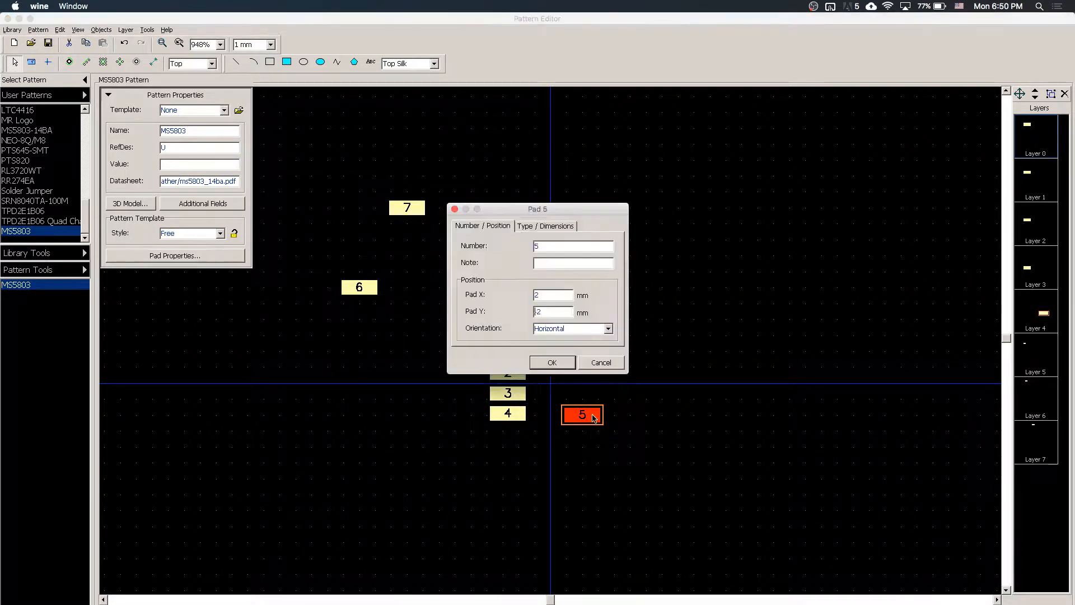
click(557, 296)
key(Return)
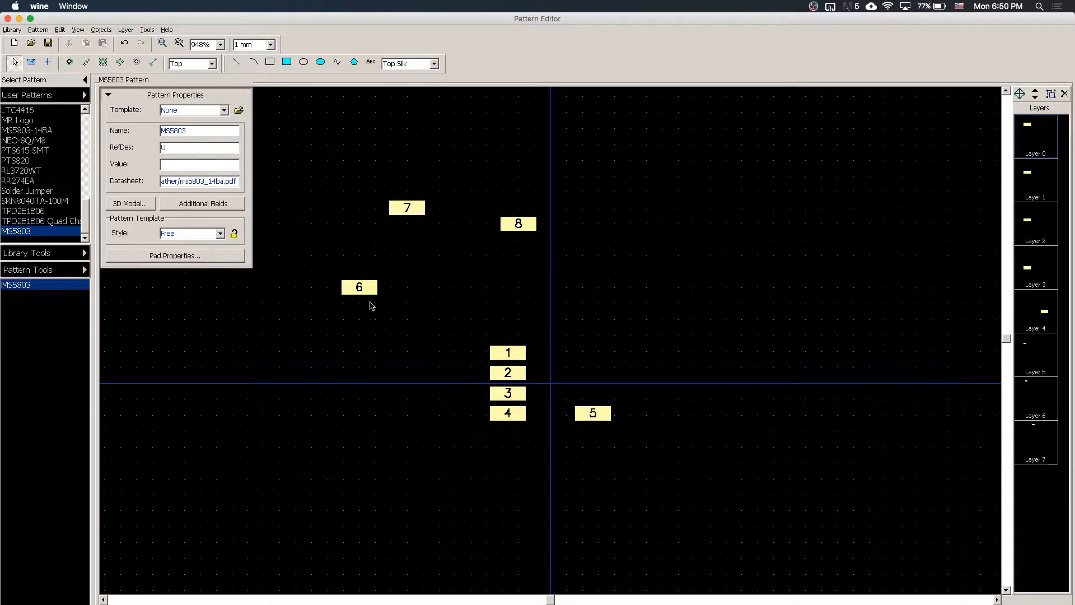
Move pad 6 above pad 5 and set its position to X 2.675 mm and Y -0.65 mm
drag(361, 289, 597, 383)
double_click(597, 382)
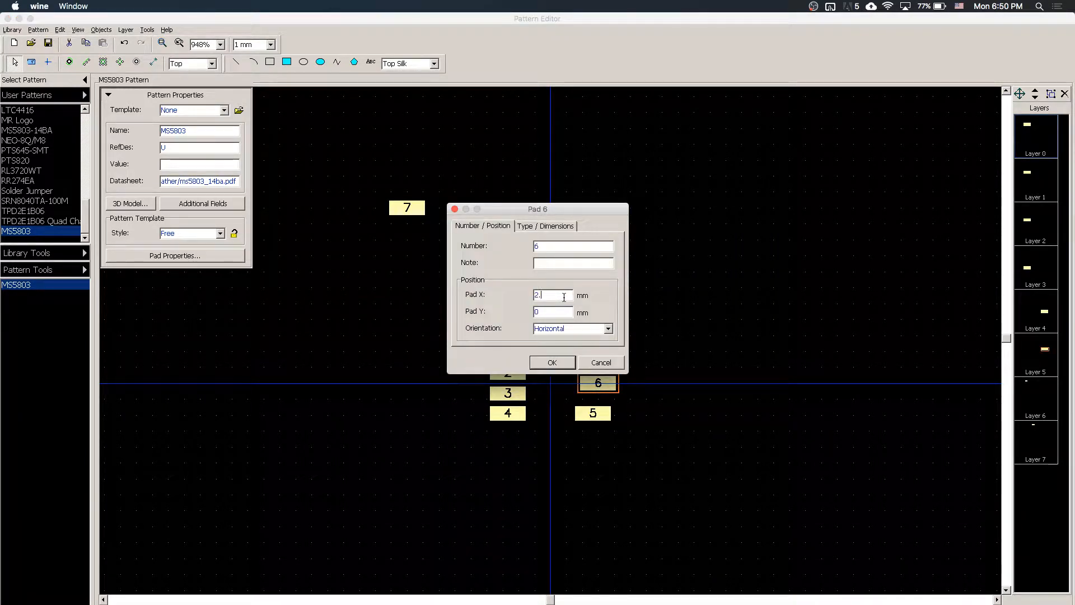
text(2.675)
click(558, 311)
text(.0)
text(-.55)
key(Return)
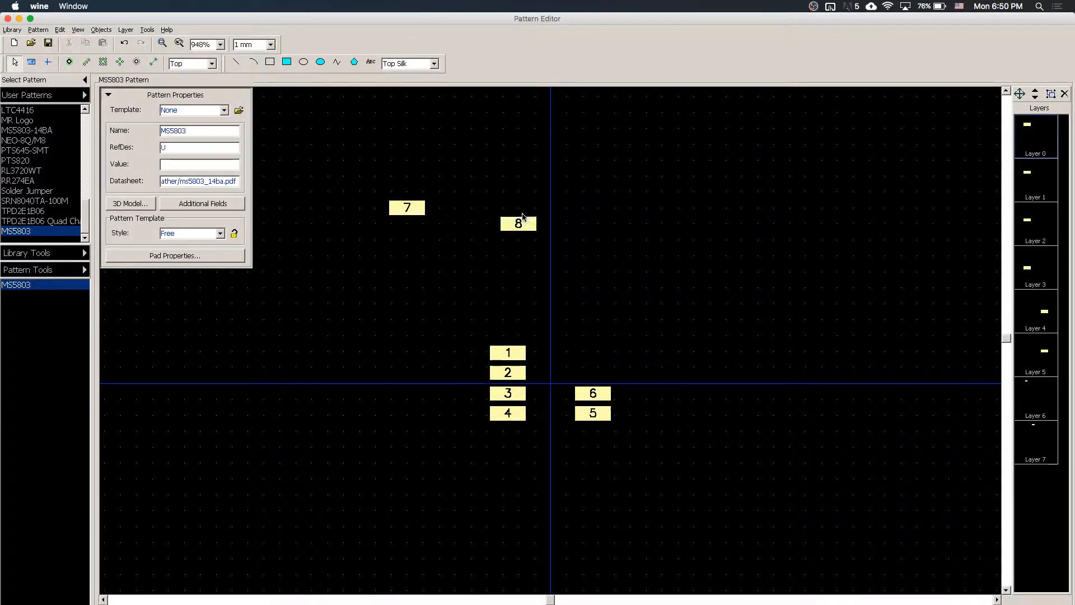
Set pad 8's position to X 2.675 mm with the same Y value as pad 1
click(529, 230)
double_click(530, 230)
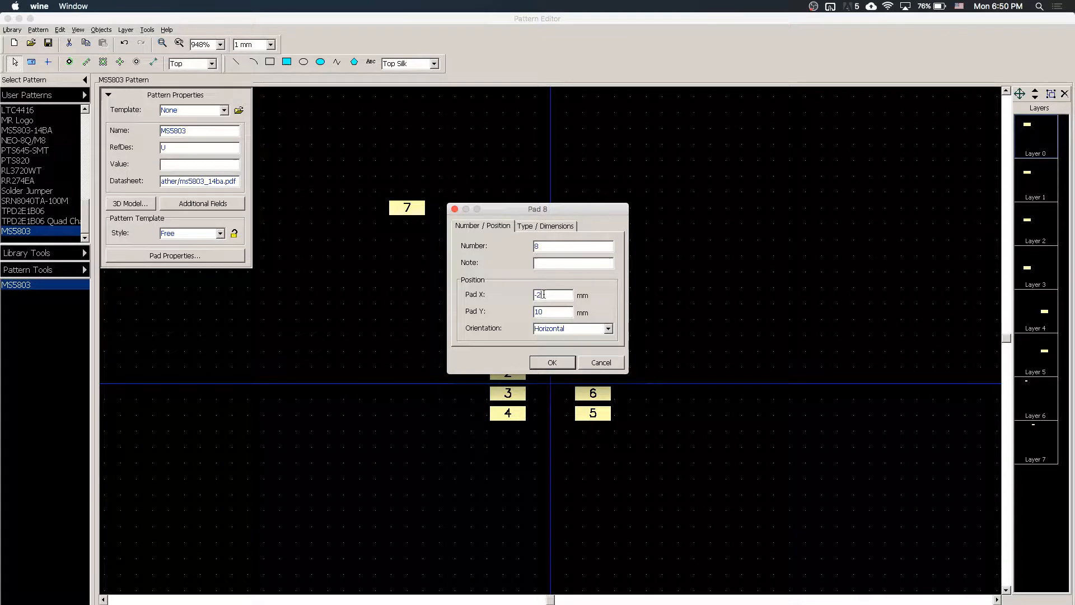
click(543, 295)
text(0)
key(BackSpace)
key(BackSpace)
key(BackSpace)
text(0.)
key(BackSpace)
key(BackSpace)
text(2.6)
key(Tab)
text(1.875)
key(Return)
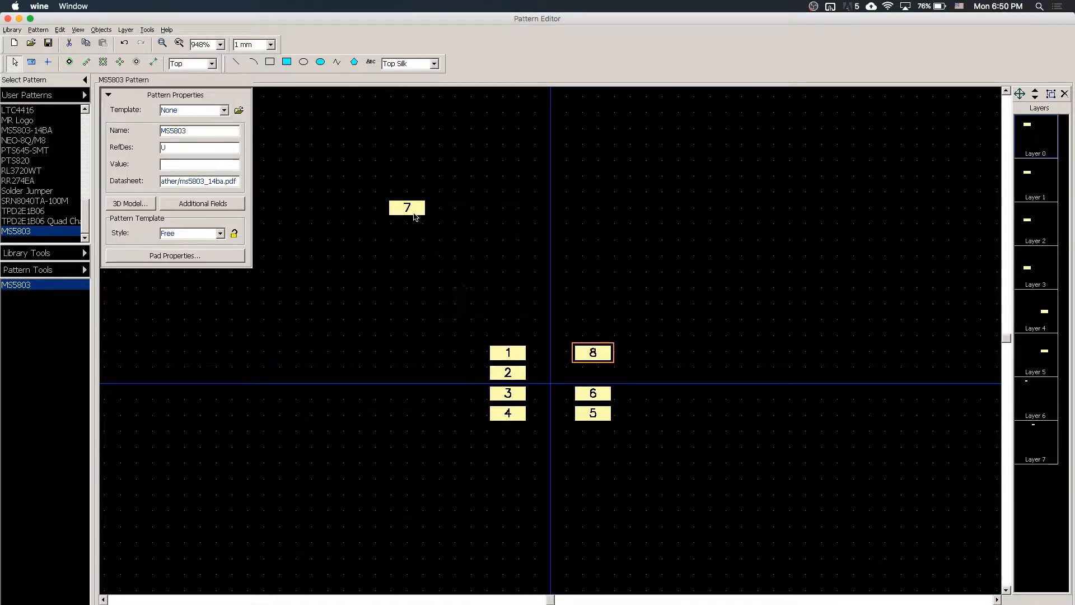
Move pad 7 to the free area beside pads 8 and 6 and check the datasheet's recommended pad layout for its size
drag(408, 208, 708, 368)
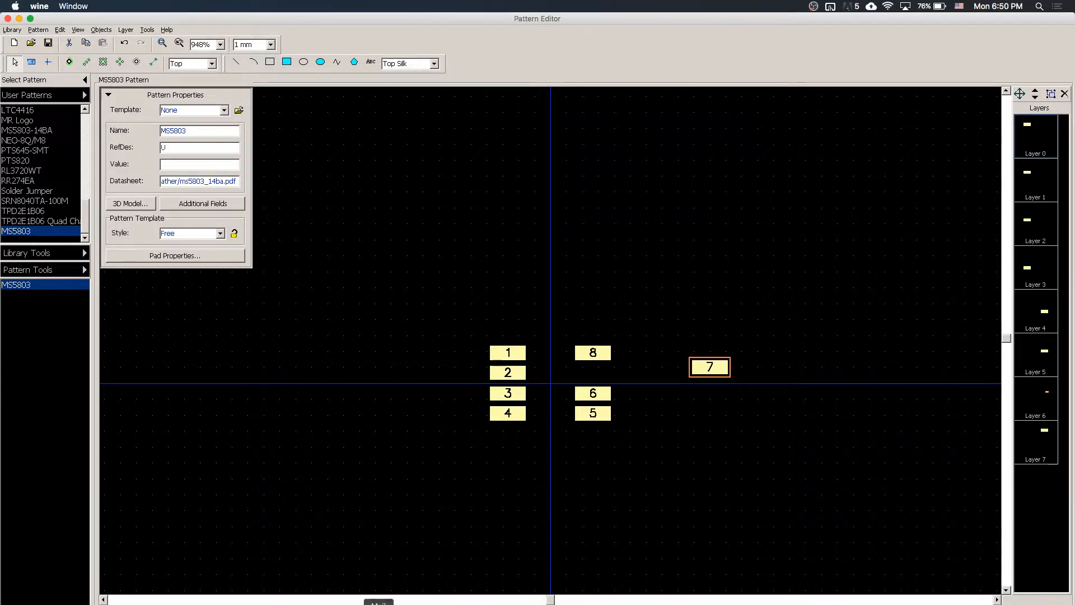
click(507, 604)
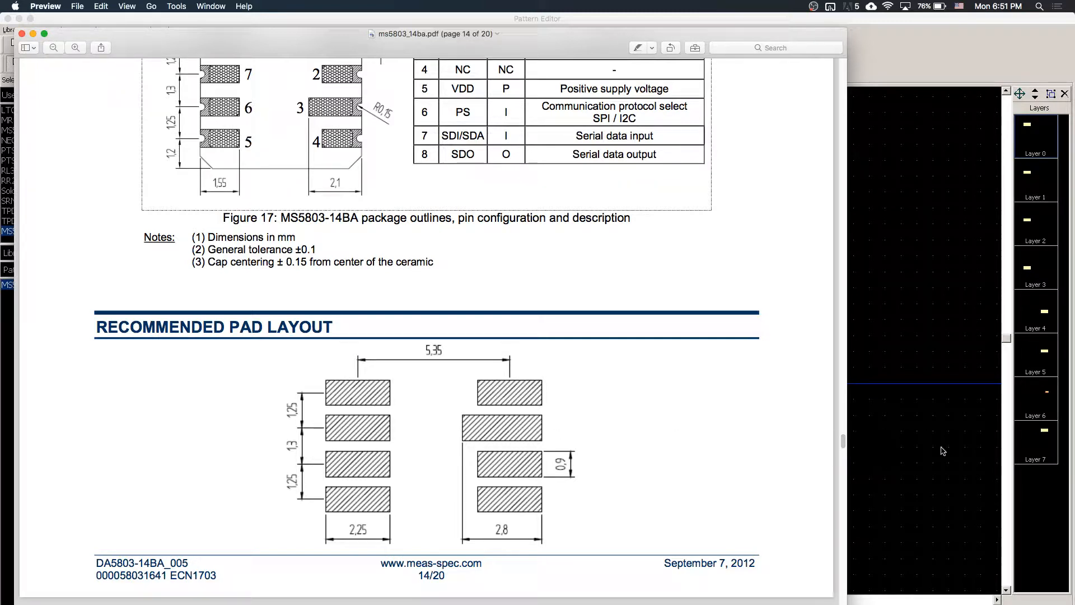
click(919, 452)
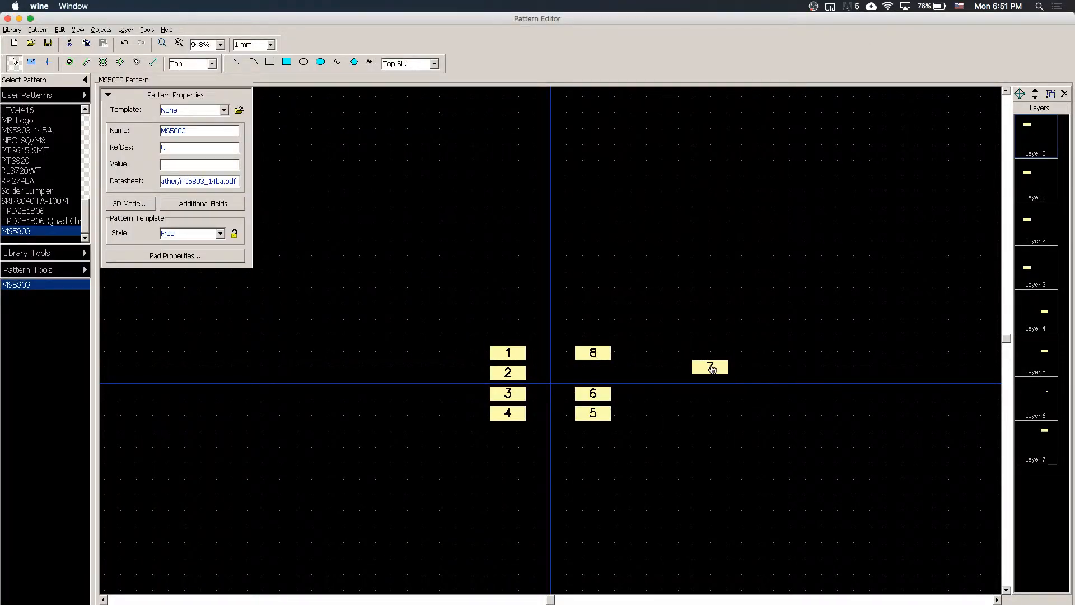
Stop pad 7 from using the pattern's pad properties and set its height to 2.8 mm per the datasheet
double_click(716, 374)
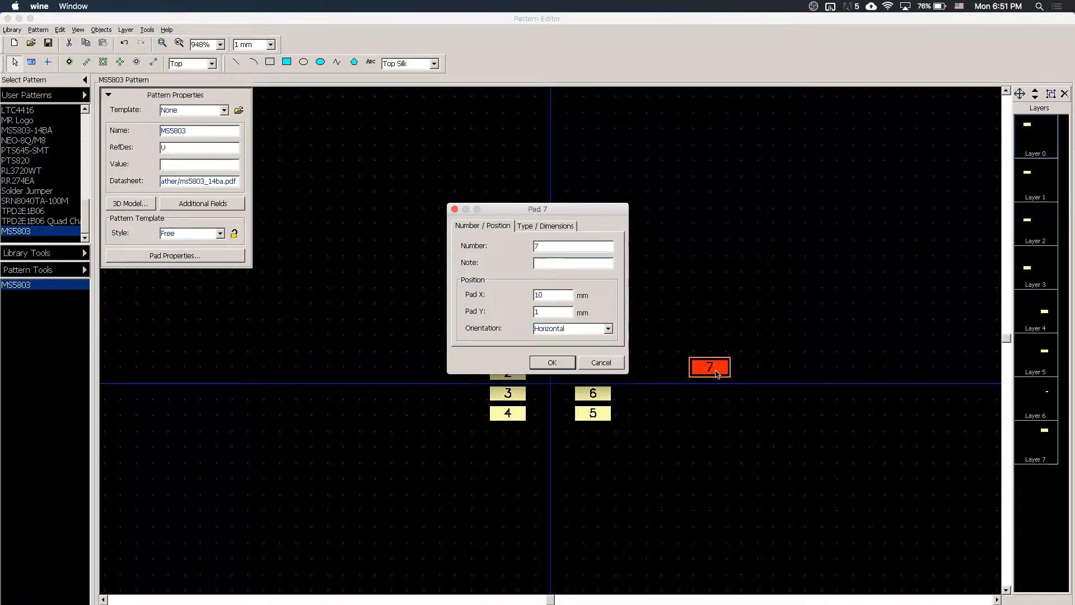
click(549, 226)
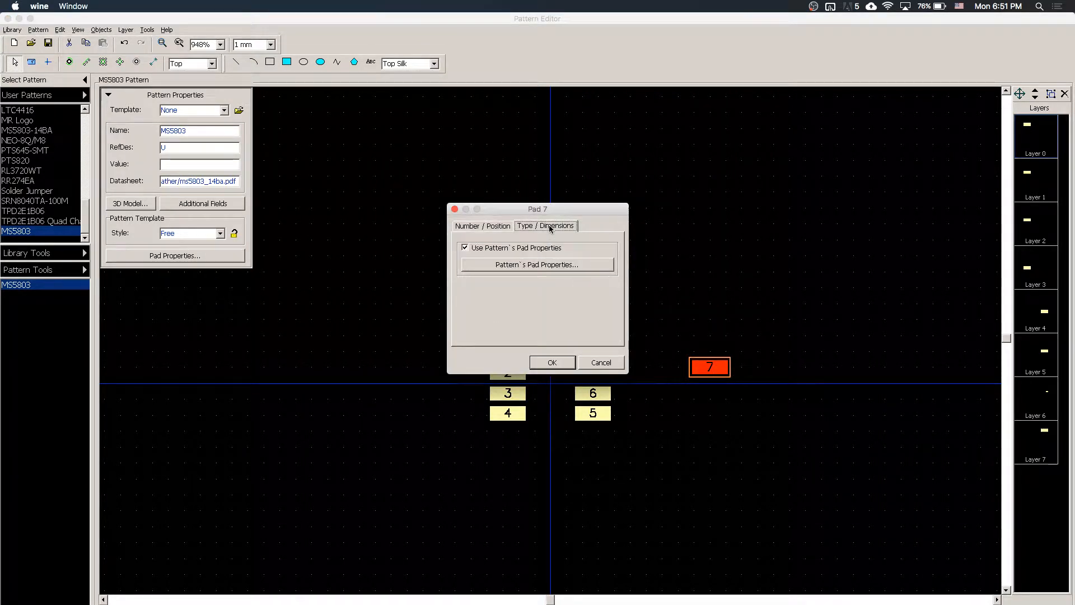
click(489, 248)
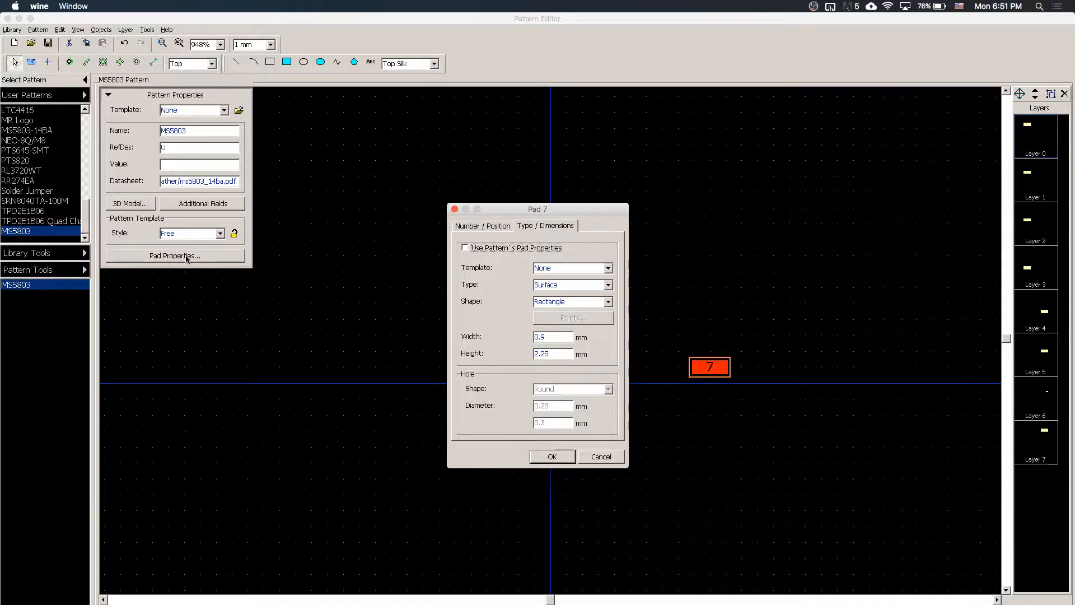
click(558, 337)
click(507, 604)
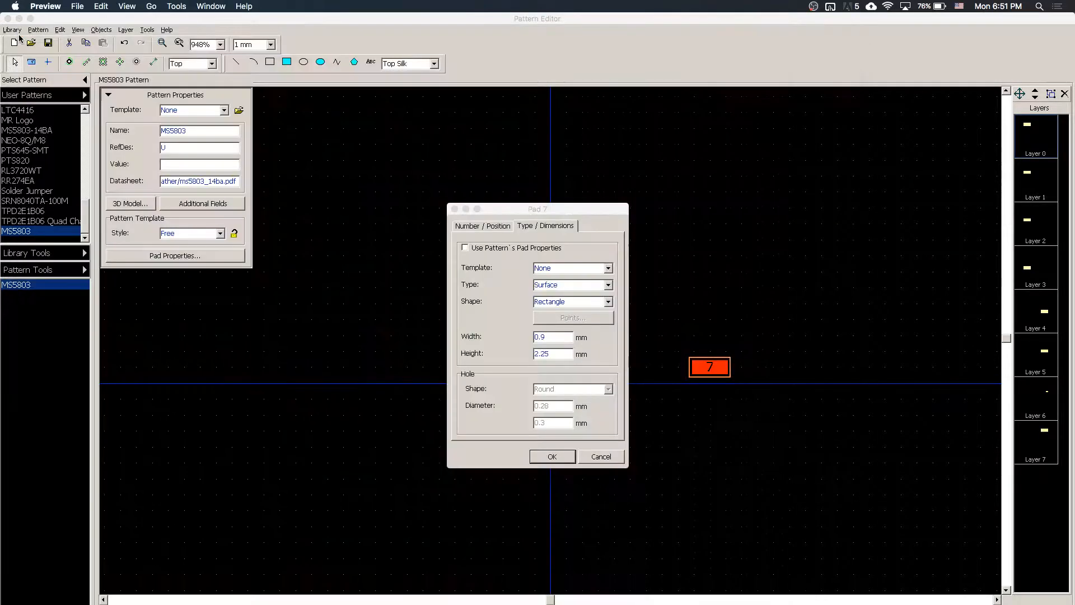
click(22, 34)
click(552, 353)
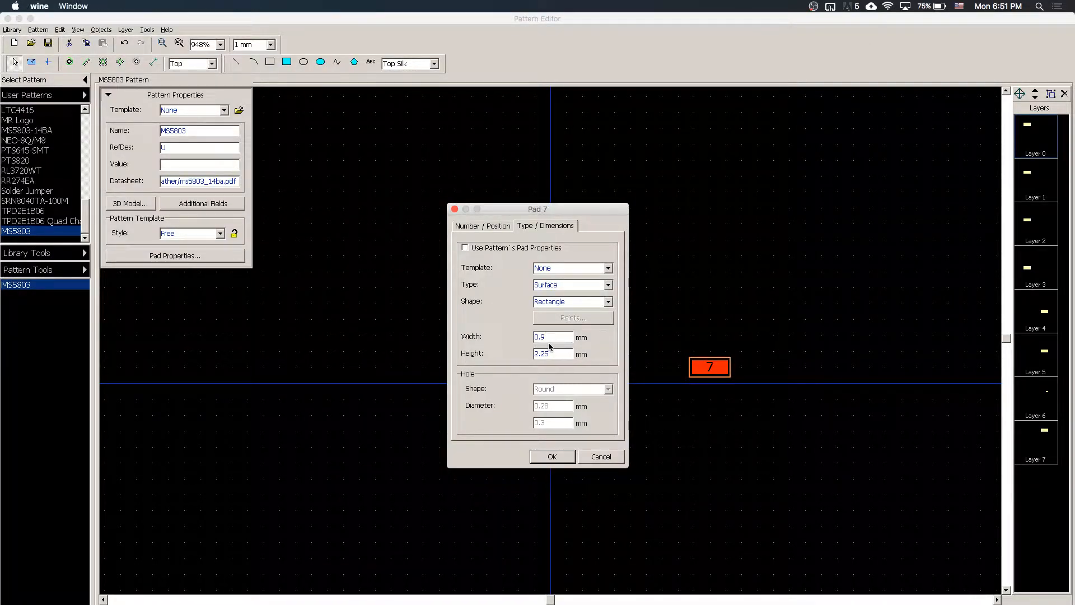
key(BackSpace)
text(8)
key(Return)
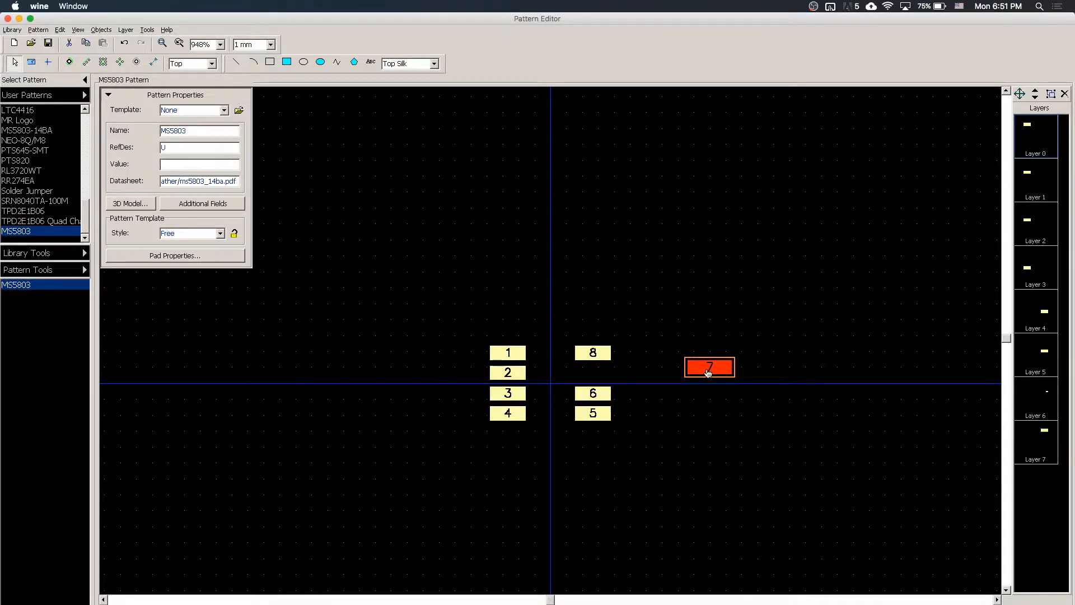
Set pad 7's Y position to 0.65 mm and move it to X 3 mm, between pads 8 and 6
double_click(708, 369)
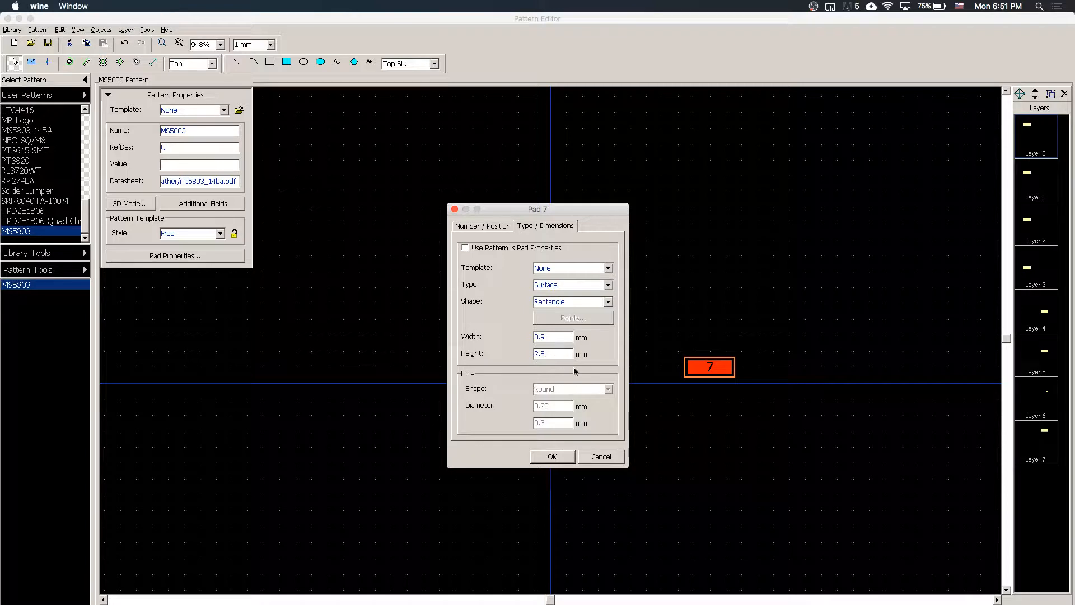
click(483, 226)
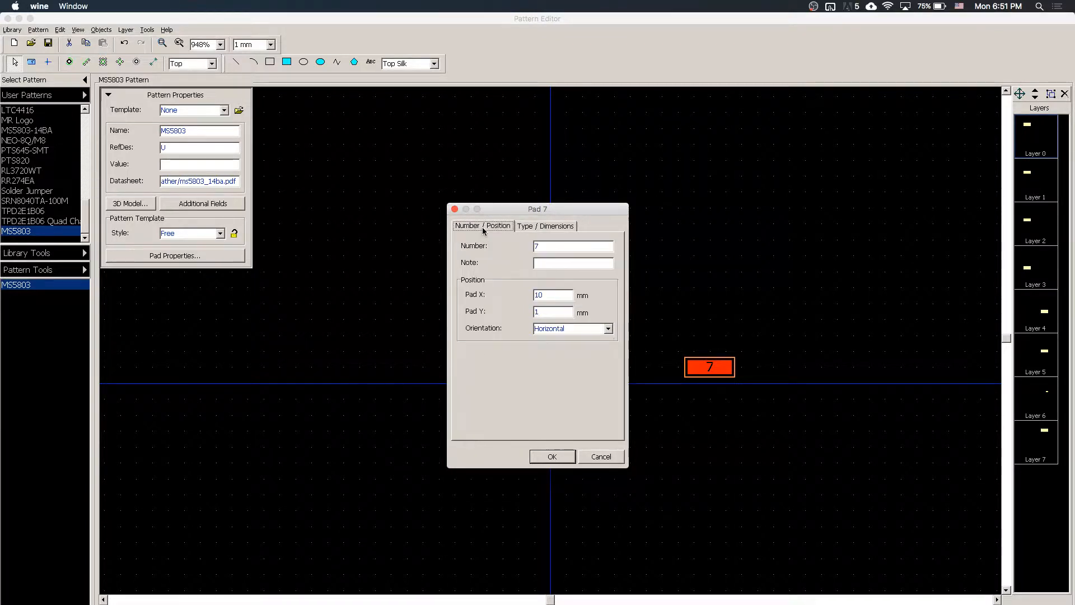
click(553, 310)
text(0.65)
key(Return)
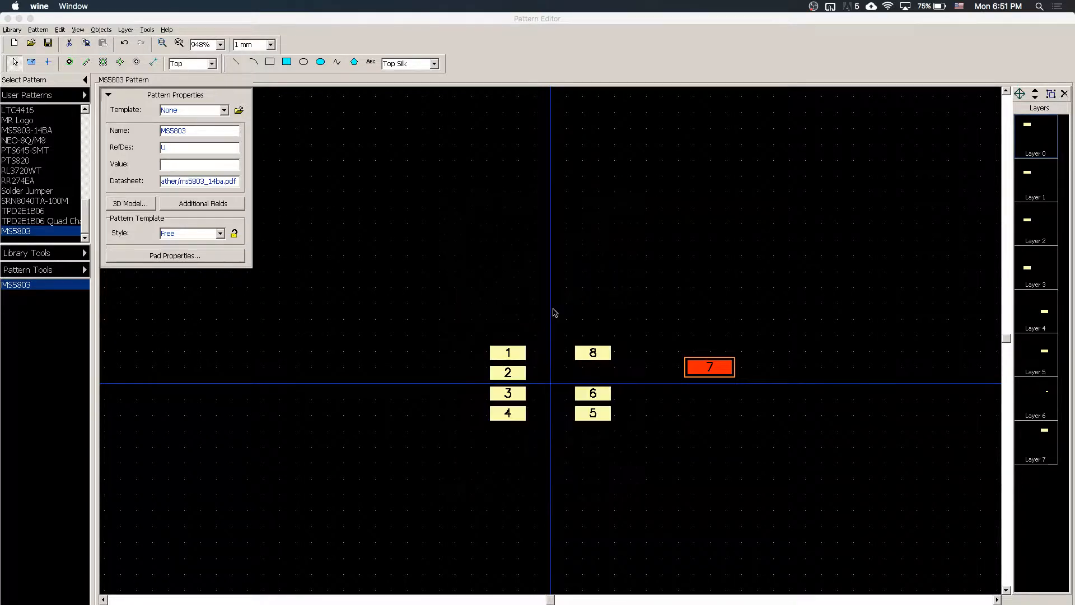
drag(711, 379, 603, 379)
Add a horizontal dimension between the outer edges of pads 8 and 7, placed above the pads
scroll(714, 376, up, 3)
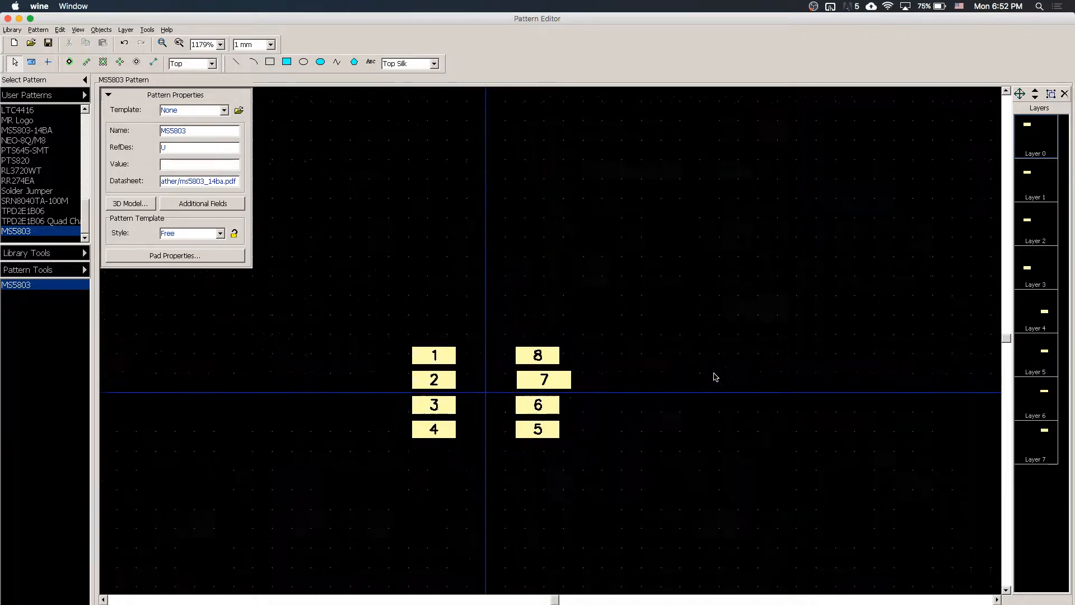
scroll(715, 377, up, 1)
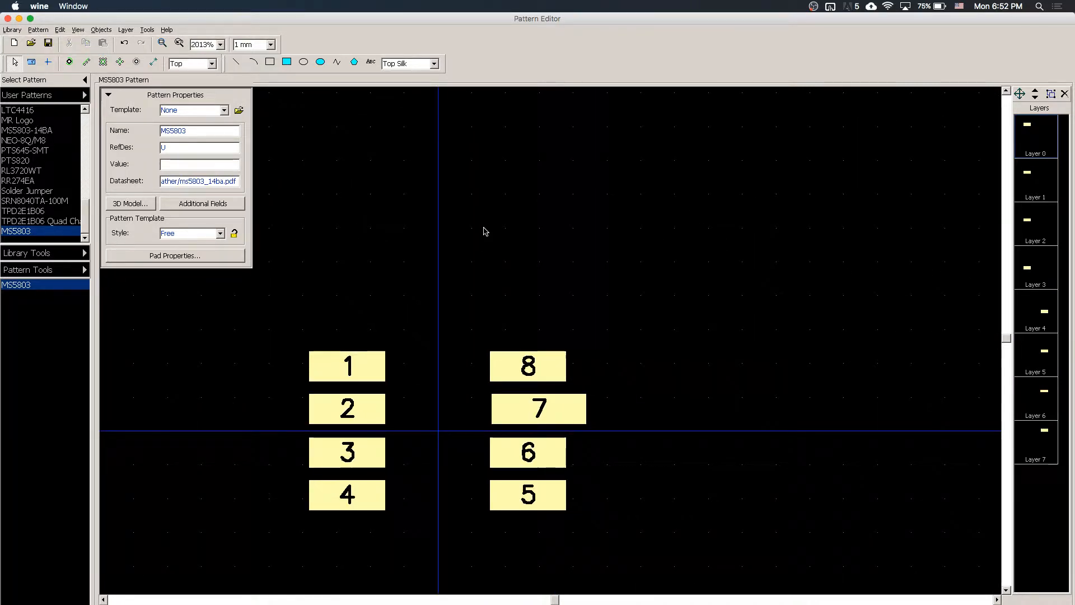
click(154, 62)
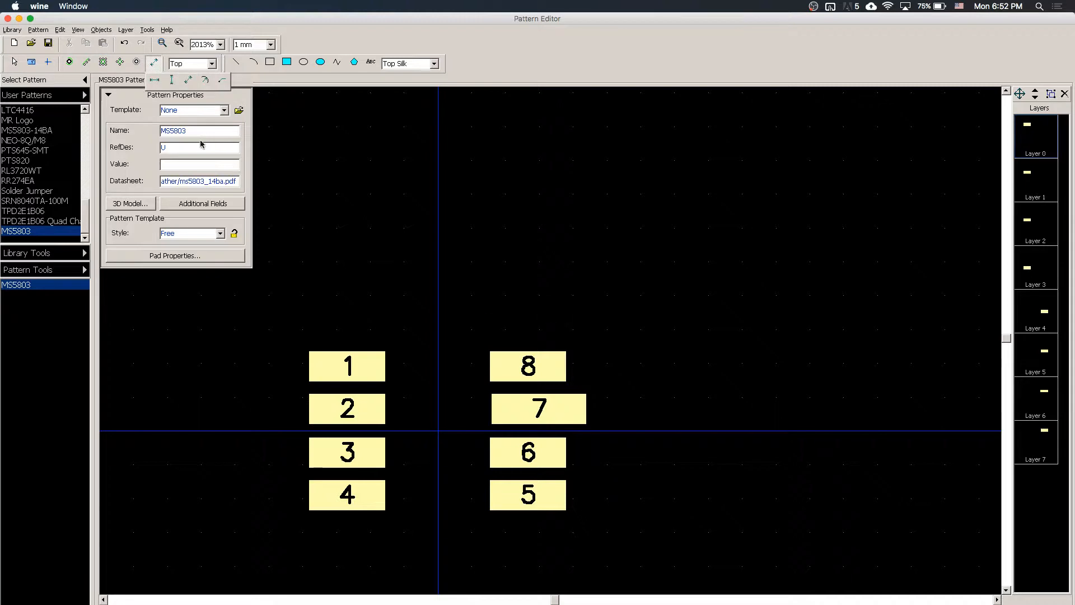
click(157, 85)
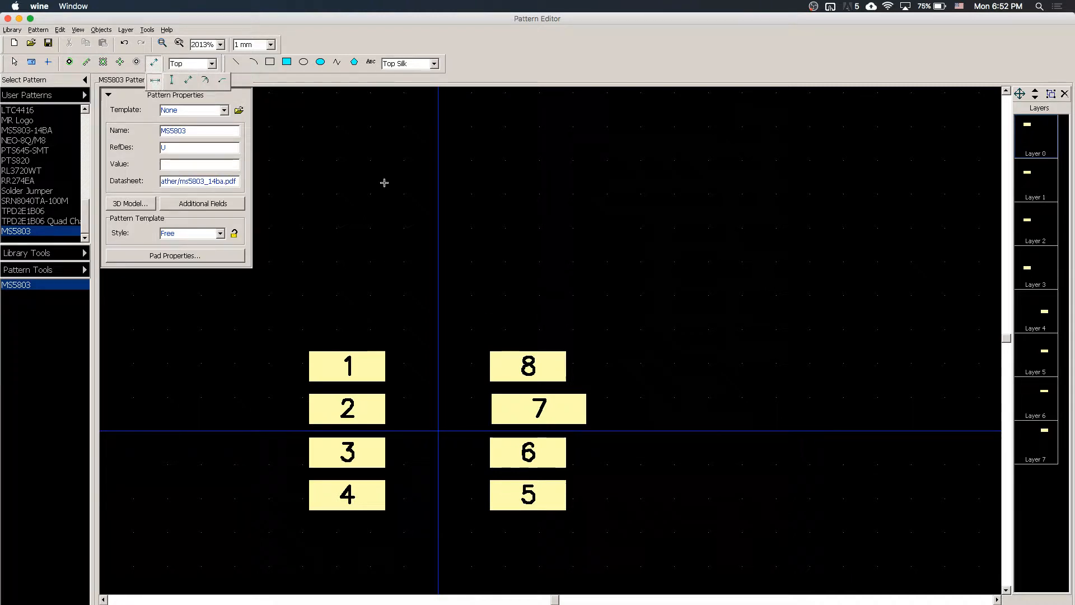
click(567, 366)
click(587, 409)
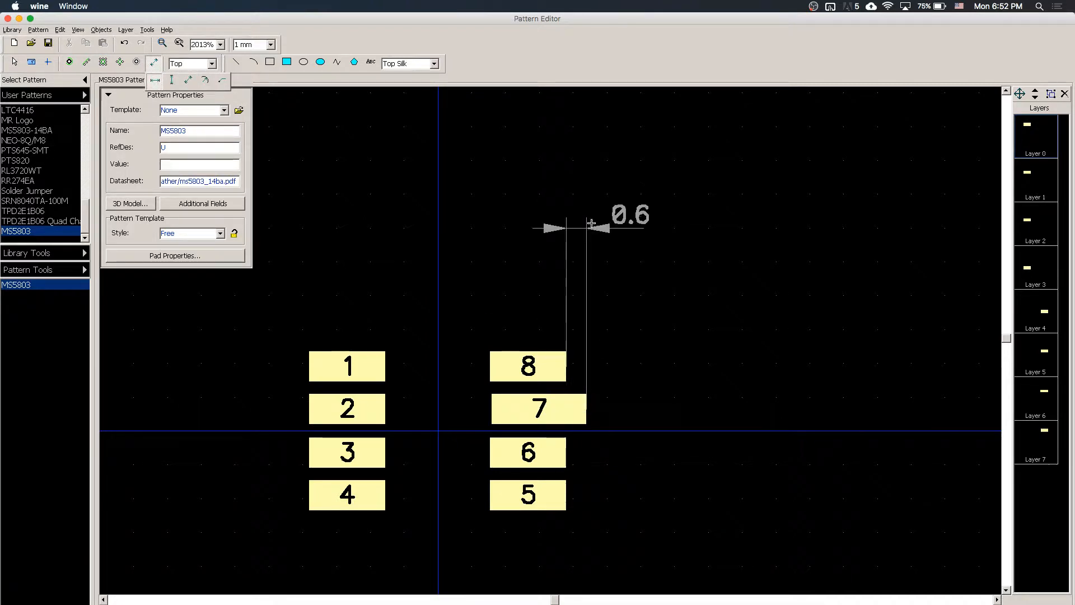
click(580, 170)
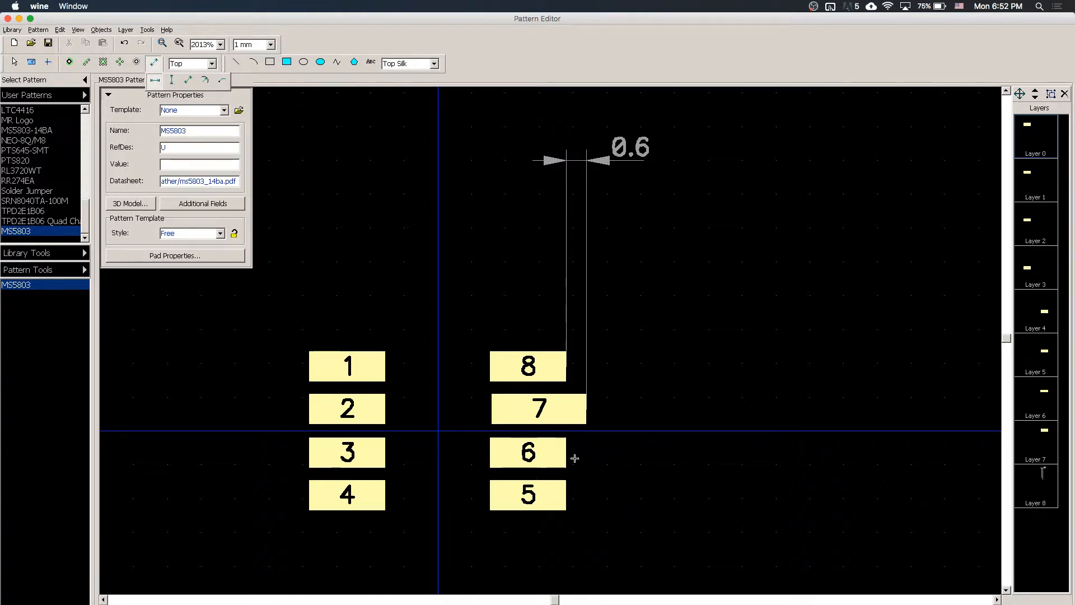
key(Escape)
double_click(582, 417)
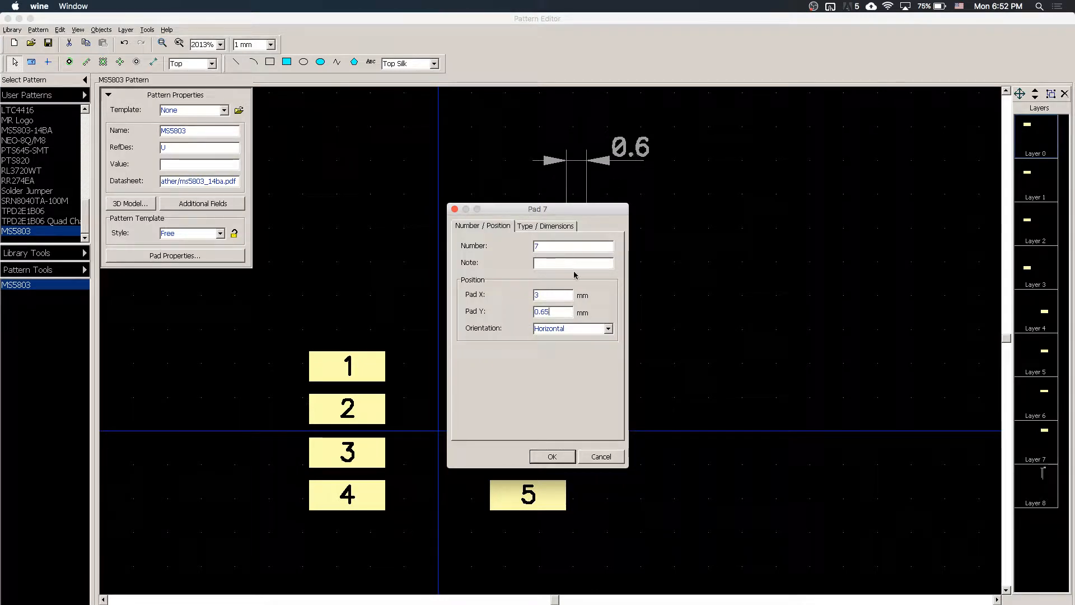
click(568, 297)
key(super+space)
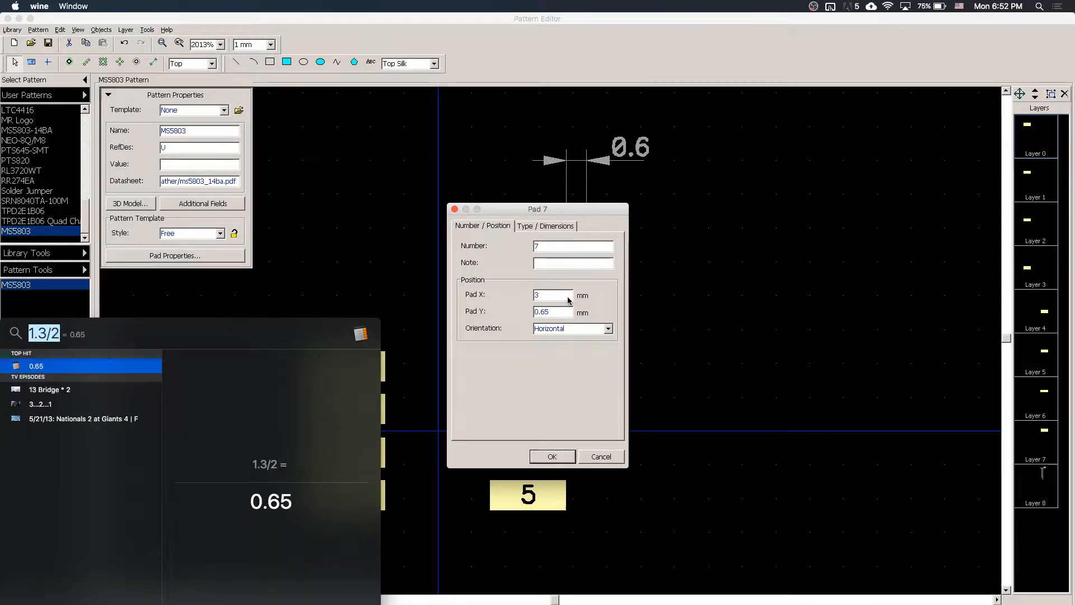
text(5)
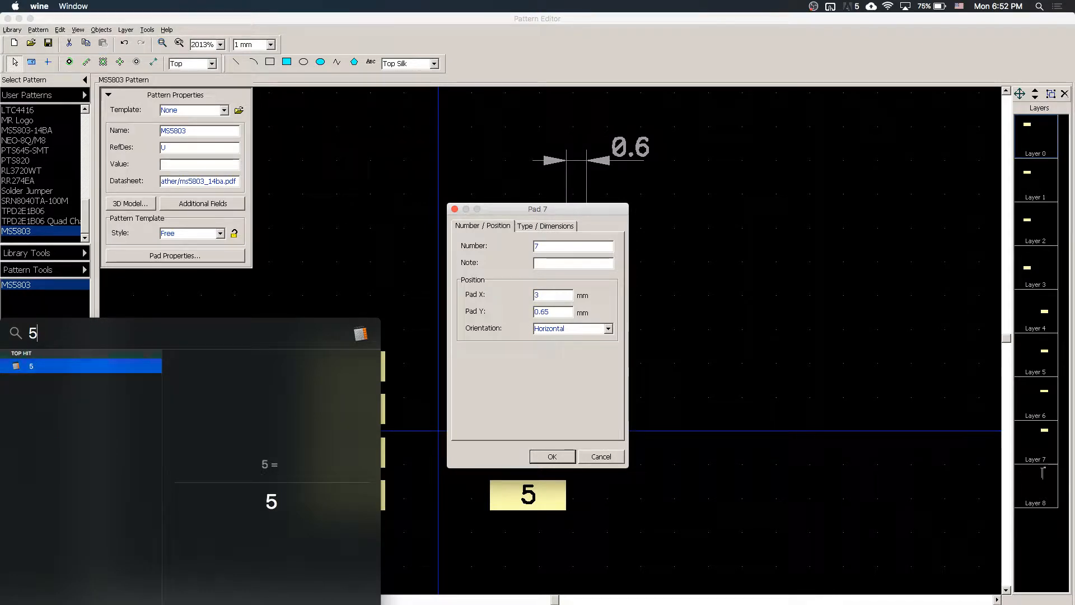
click(738, 465)
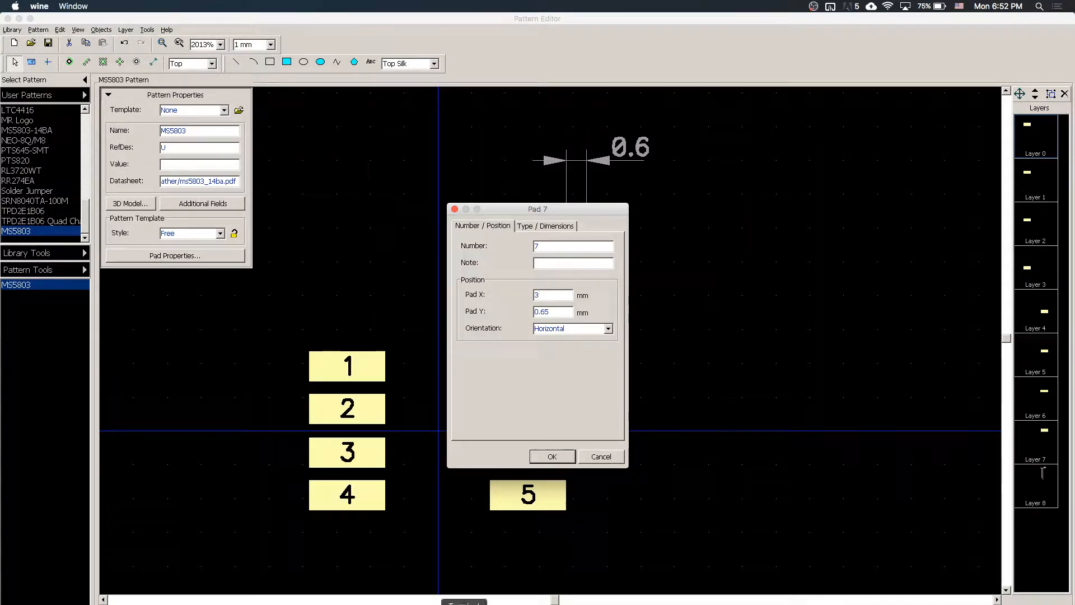
click(506, 604)
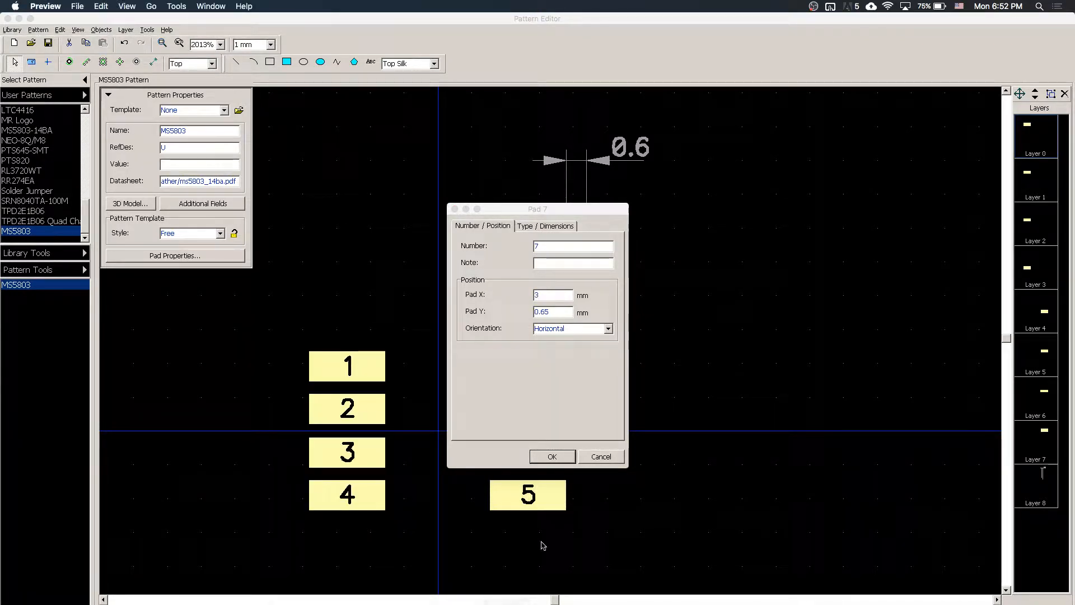
click(603, 457)
click(602, 457)
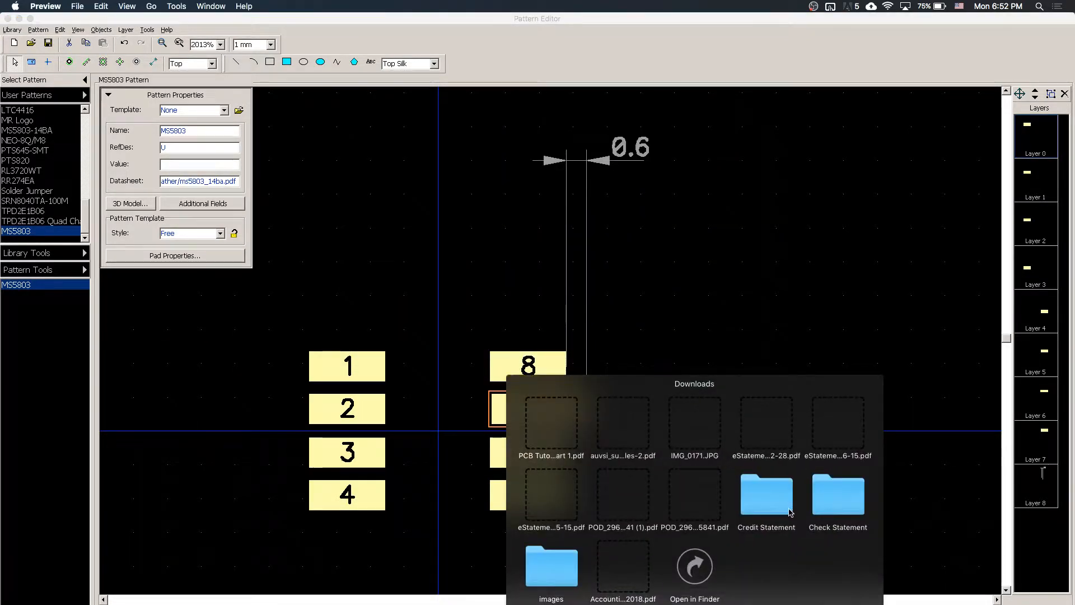
Switch to Preview with the ms5803_14ba.pdf datasheet from the desktop and find the recommended pad layout on page 14
click(812, 603)
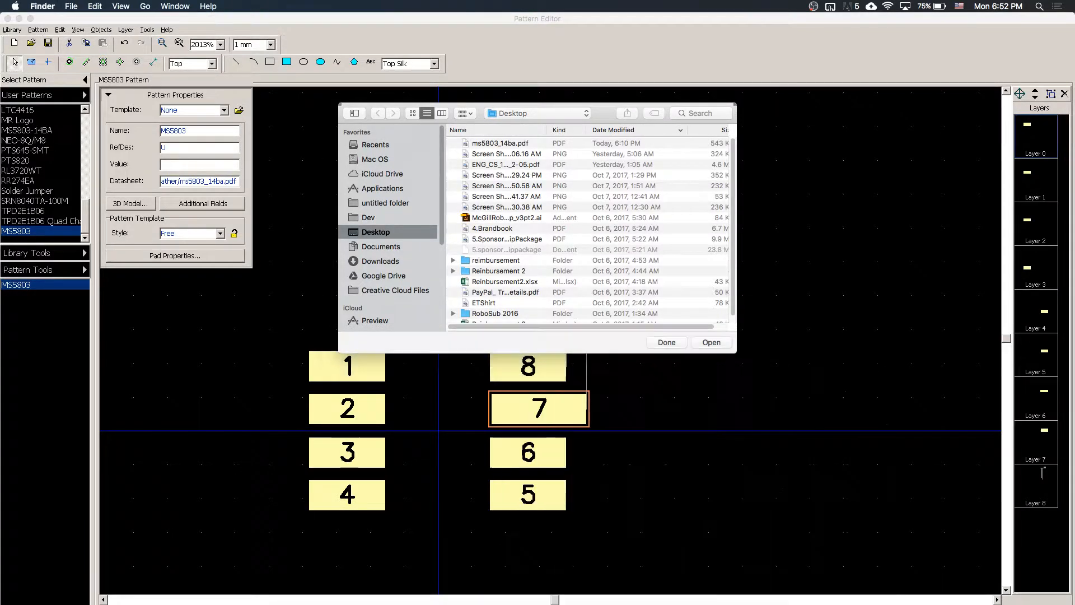
key(F11)
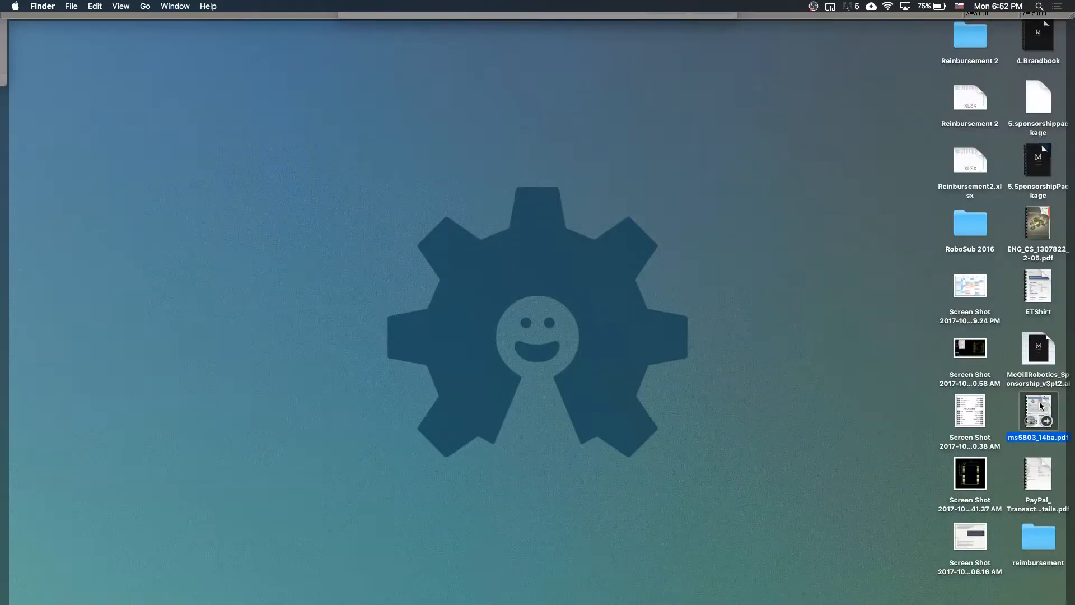
double_click(1039, 410)
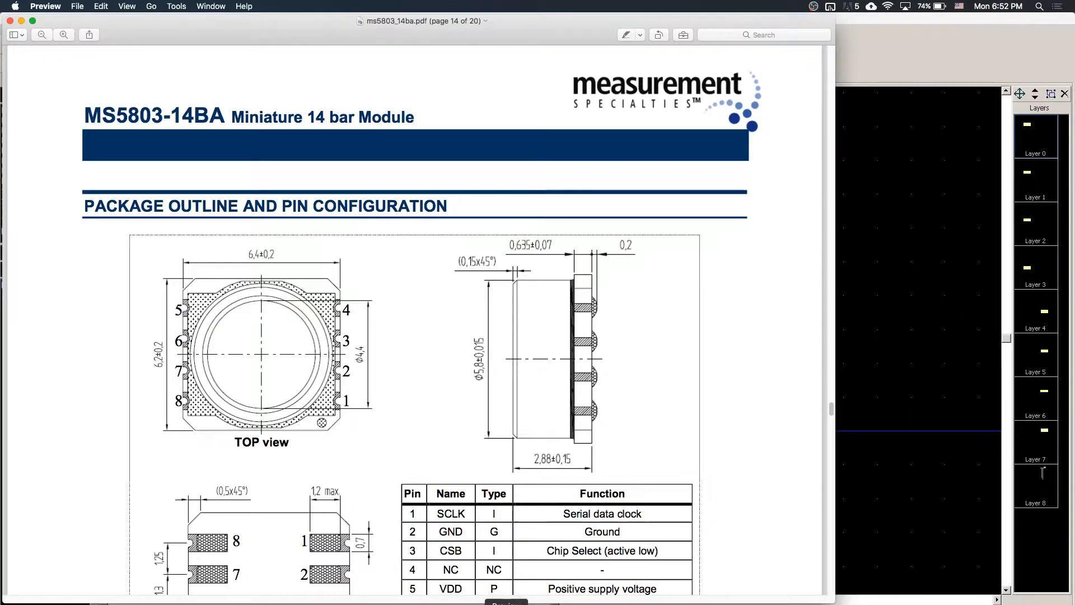
scroll(498, 440, down, 10)
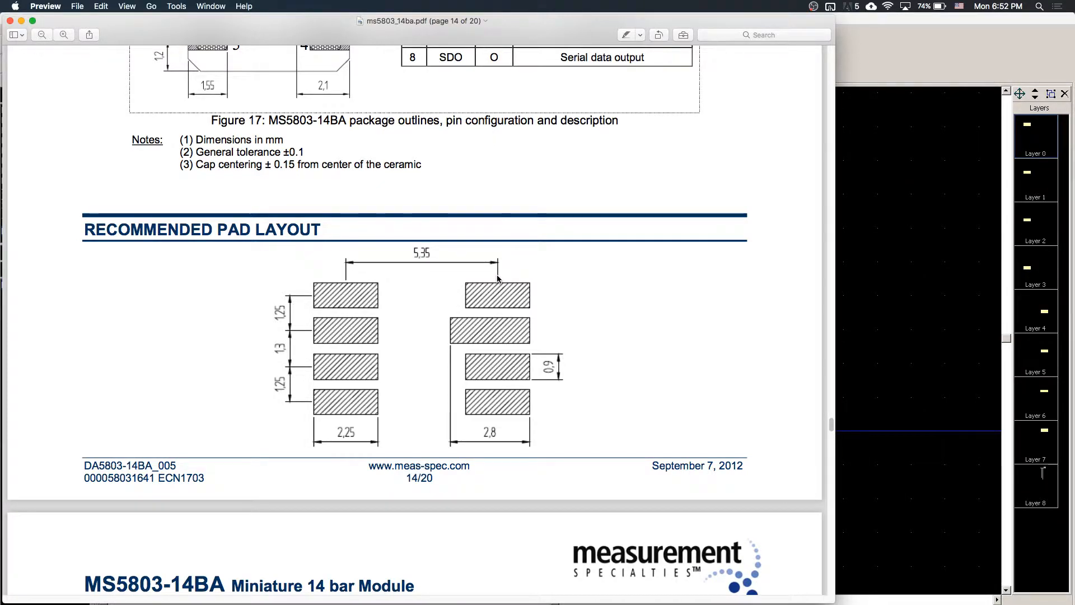
Calculate (5.35/2) in Spotlight and move its window clear of the pad layout drawing
key(super+space)
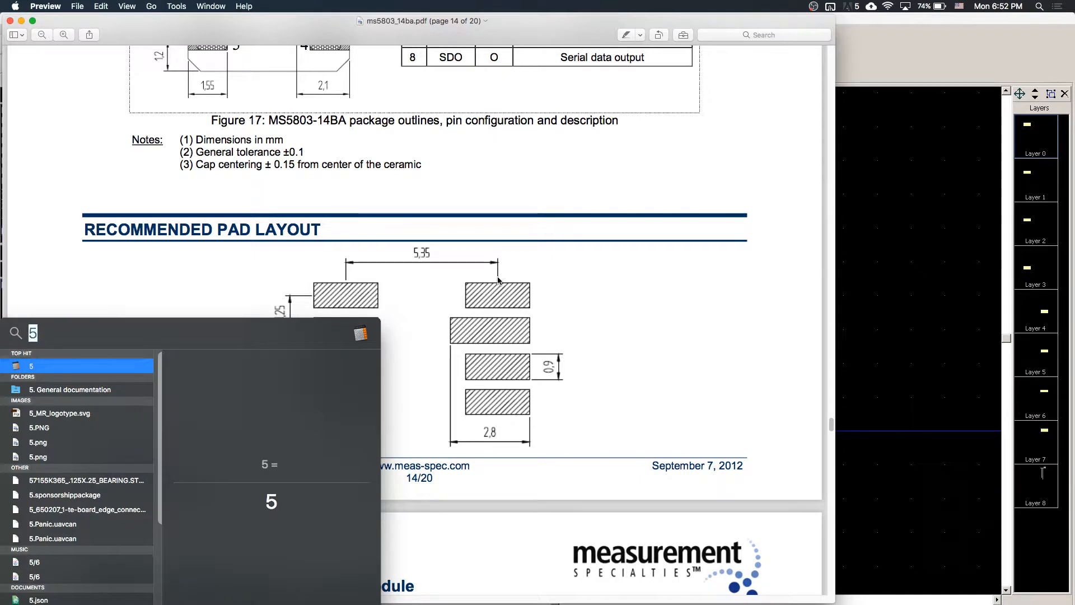
text(5.)
key(BackSpace)
text(3)
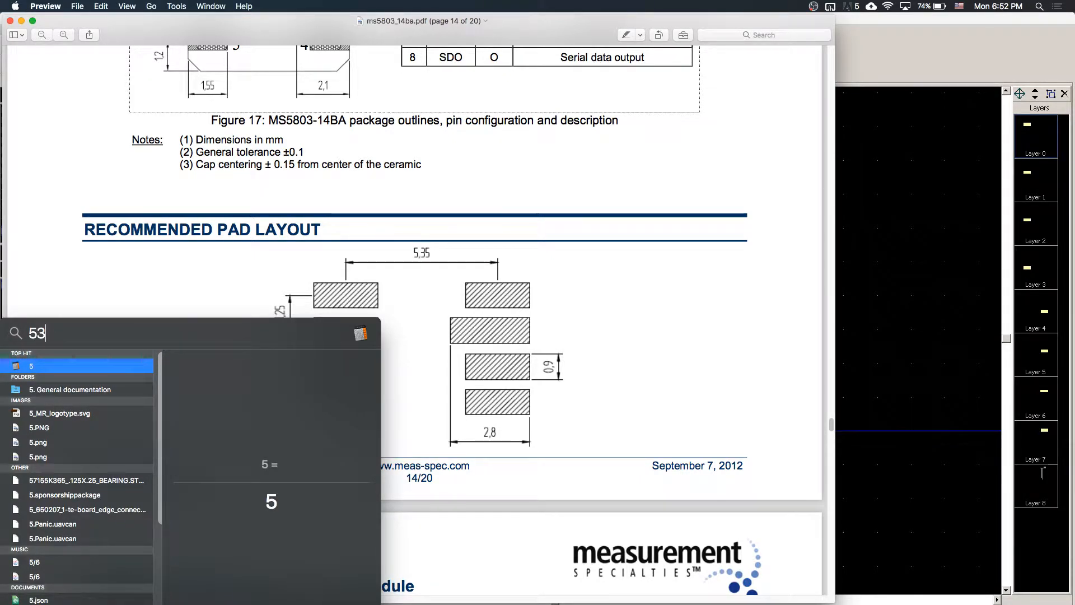
key(BackSpace)
text(.32)
key(BackSpace)
text(5/2)
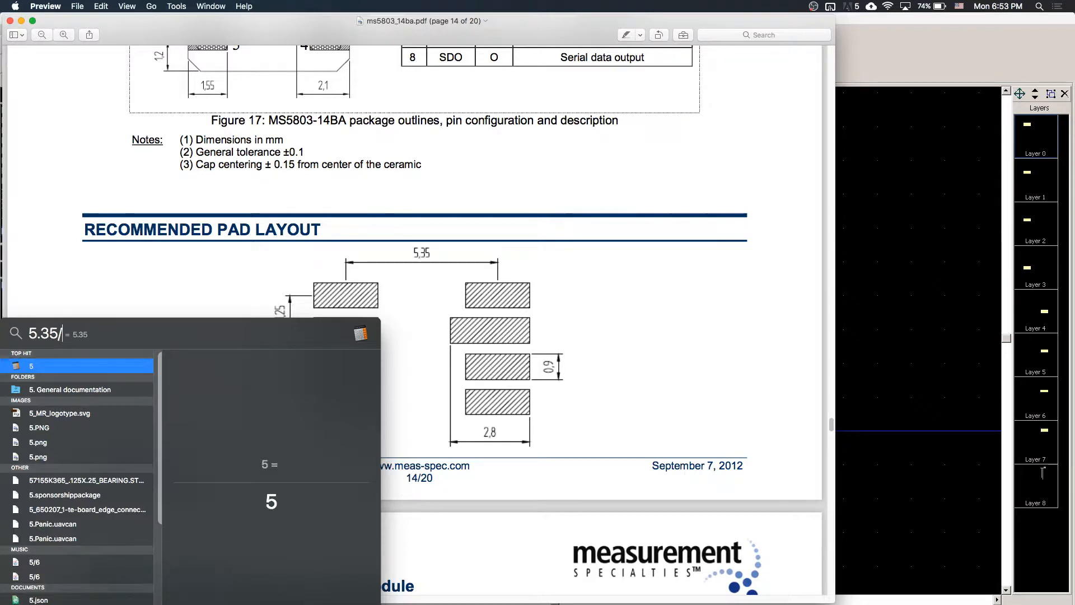
key(Left)
key(Left)
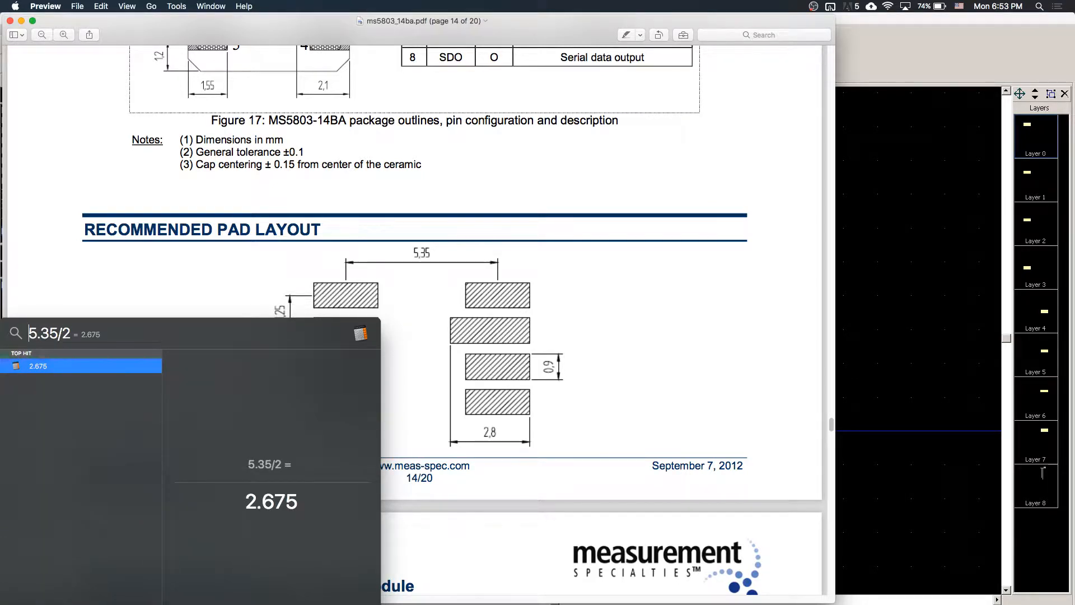
text(()
key(super+Right)
text())
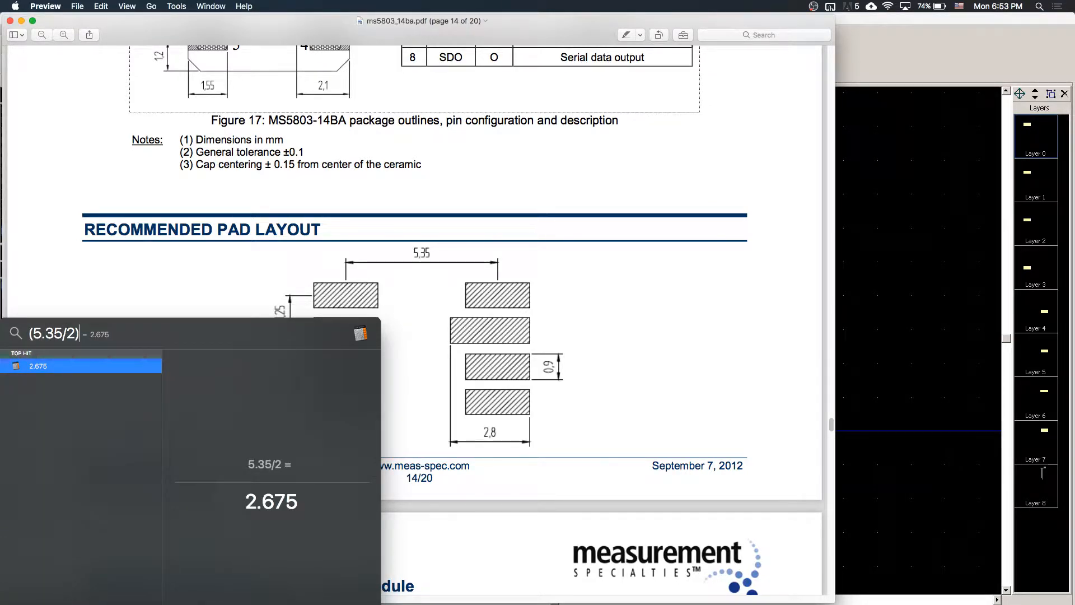
drag(291, 330, 962, 158)
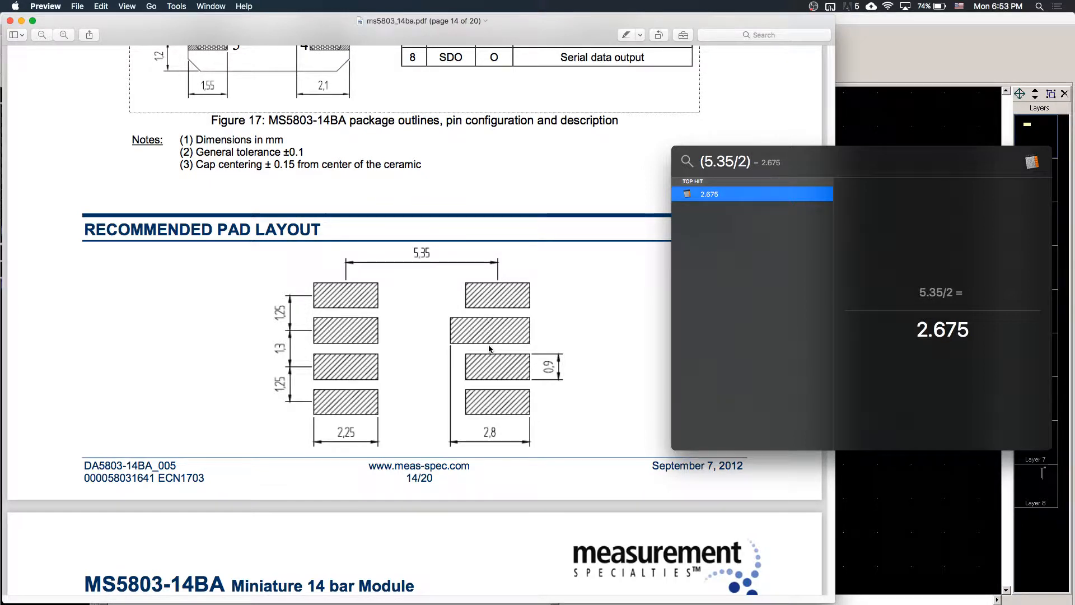
Extend the Spotlight calculation with pad 7's 2.8 mm length to read ((5.35/2) + 2.8)/2
text(+2)
key(Left)
key(Right)
text(.8)
key(Left)
key(Left)
key(Left)
key(Left)
key(Left)
key(Left)
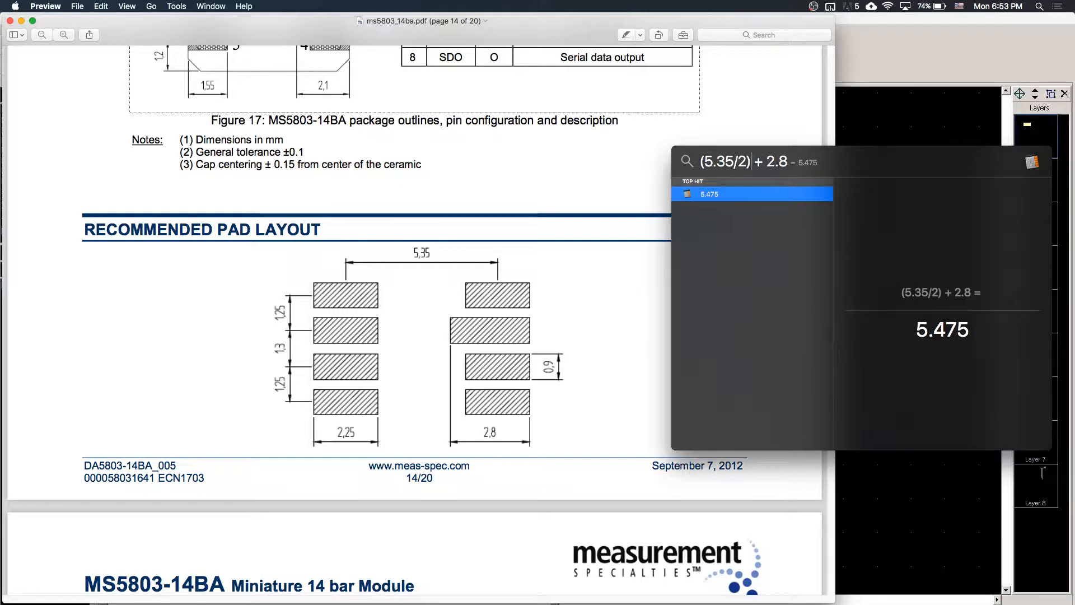
key(Left)
key(Left)
key(Left)
key(Left)
text(()
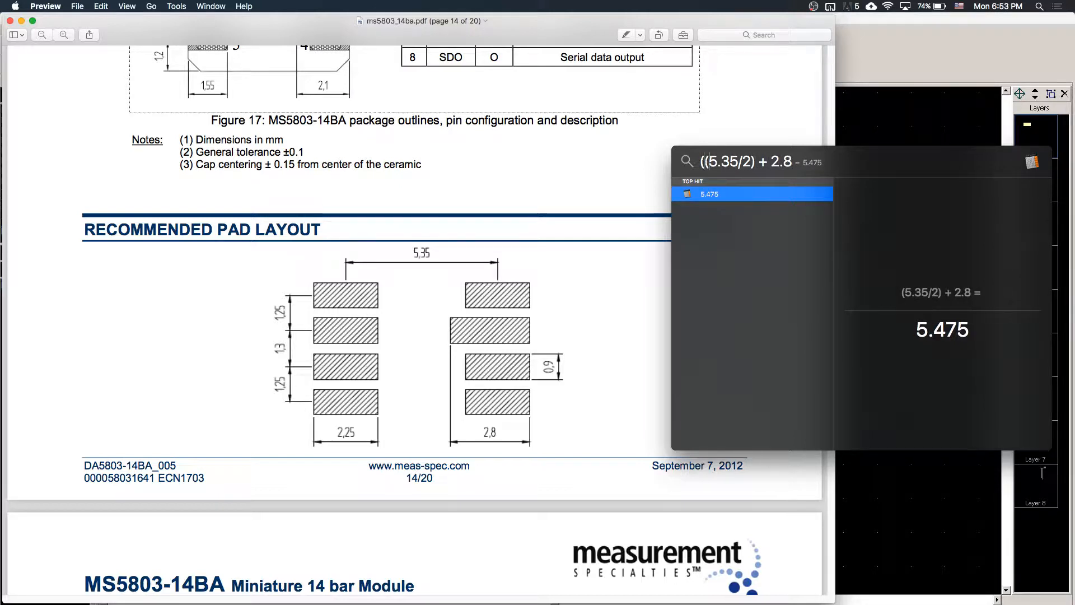
key(Right)
key(Right)
key(Right)
key(Right)
key(Right)
key(Right)
key(Right)
key(Right)
key(Right)
key(Right)
key(Right)
key(Right)
text()/2)
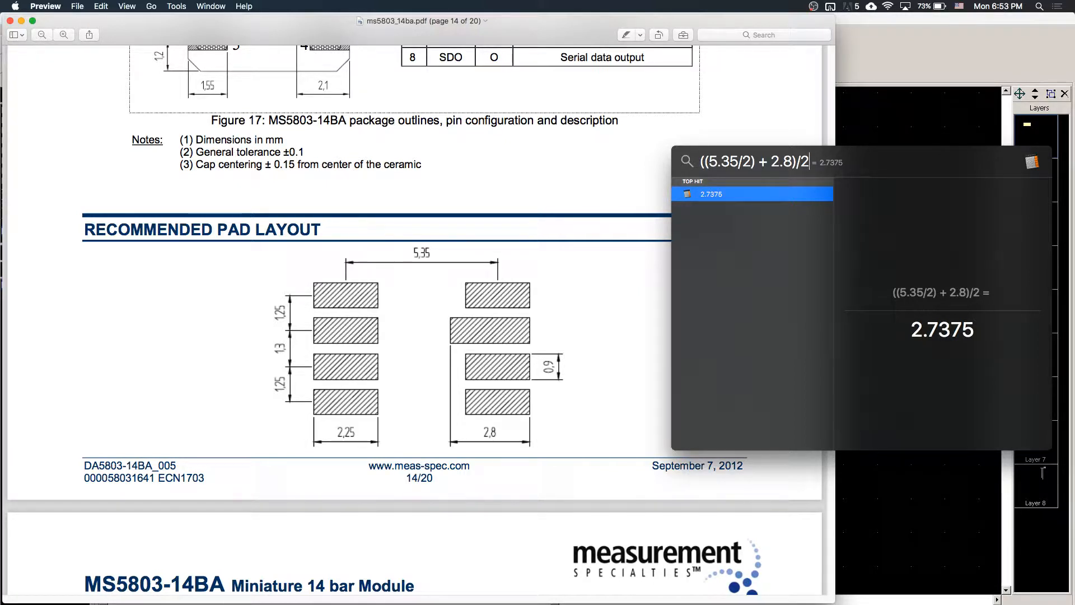
Switch back to the Pattern Editor and set pad 7's X position to the calculated 2.7375 mm
key(super+Tab)
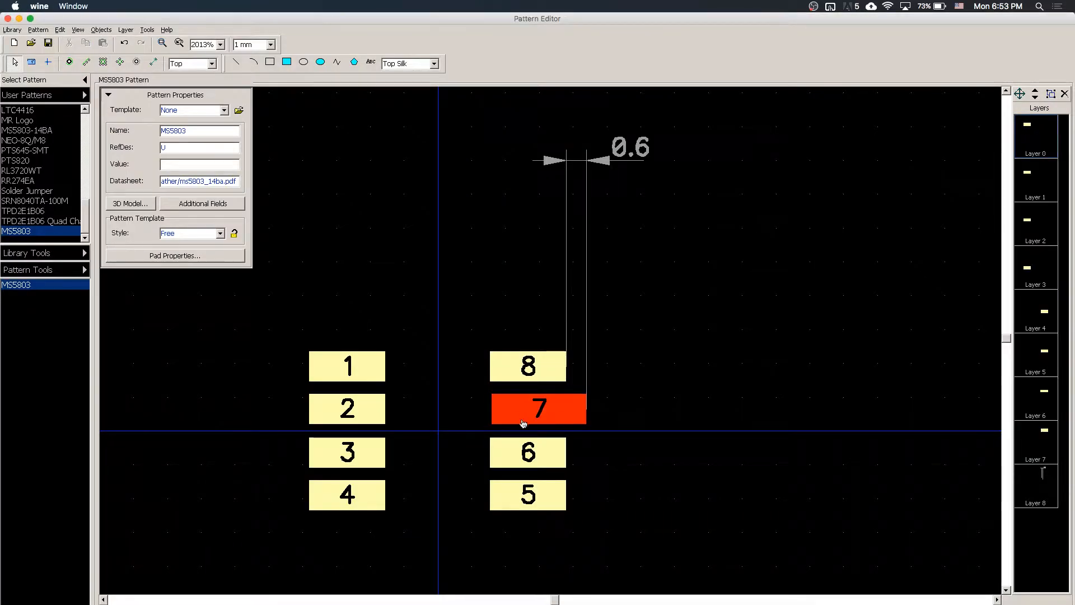
double_click(517, 420)
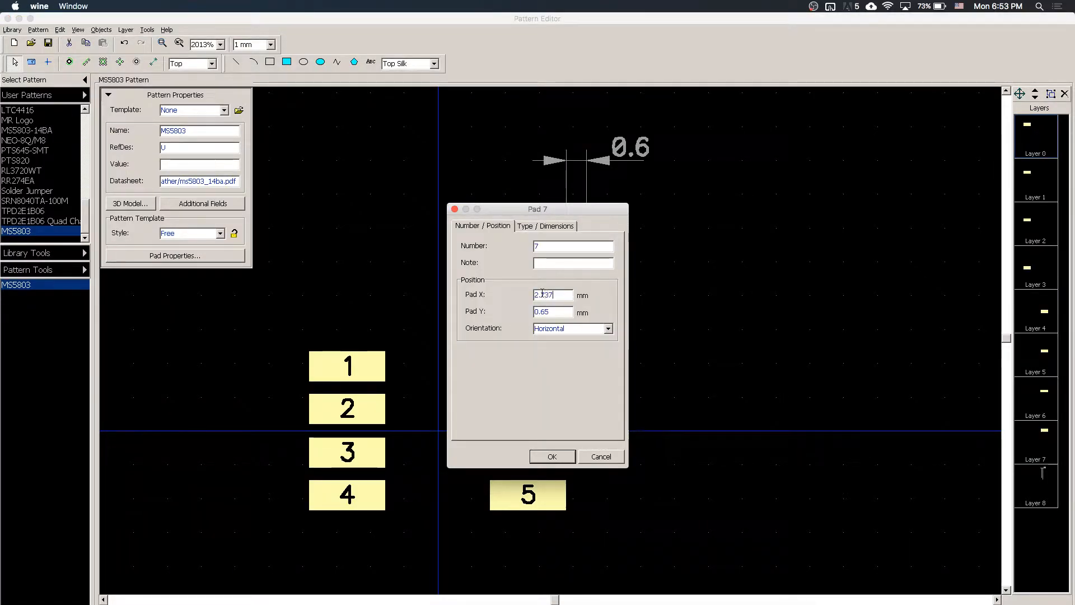
key(Return)
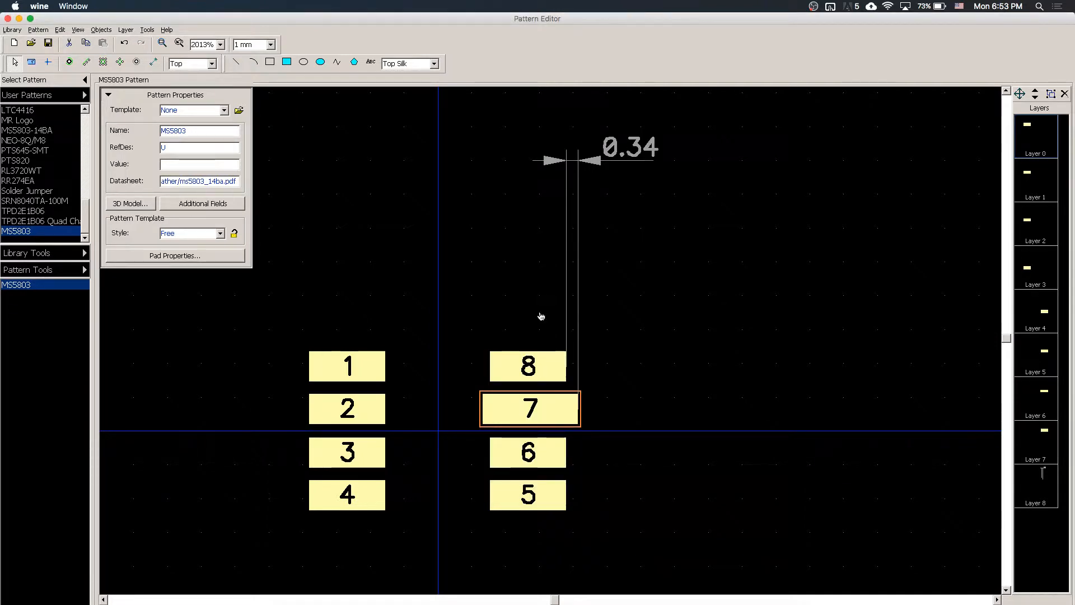
Recheck pad 7's position properties and undo its last X position change
double_click(526, 408)
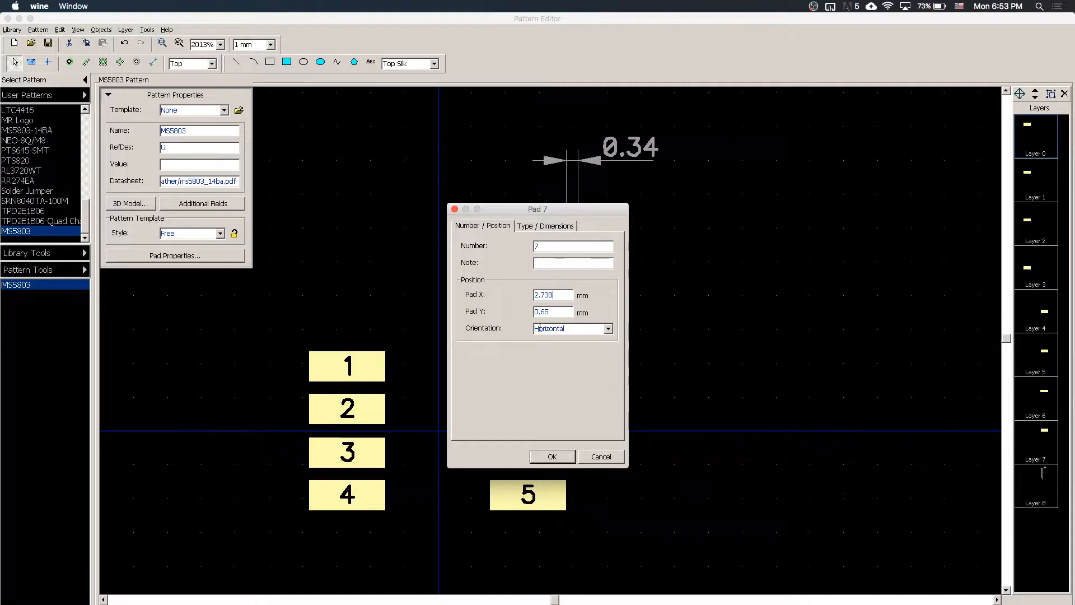
click(601, 457)
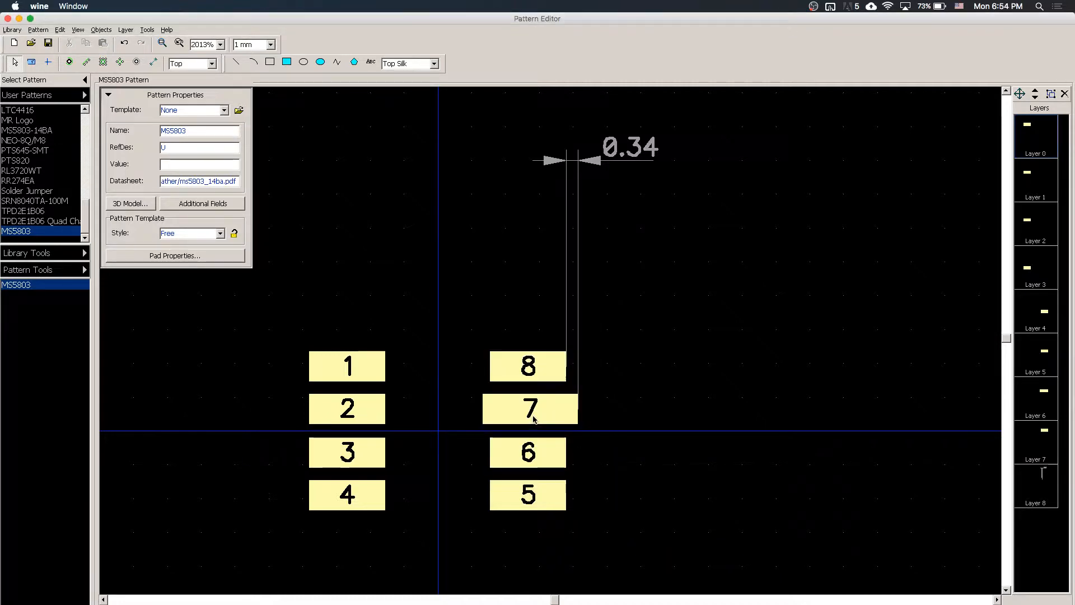
mouse_move(529, 413)
mouse_down()
mouse_move(513, 410)
mouse_move(531, 412)
mouse_up()
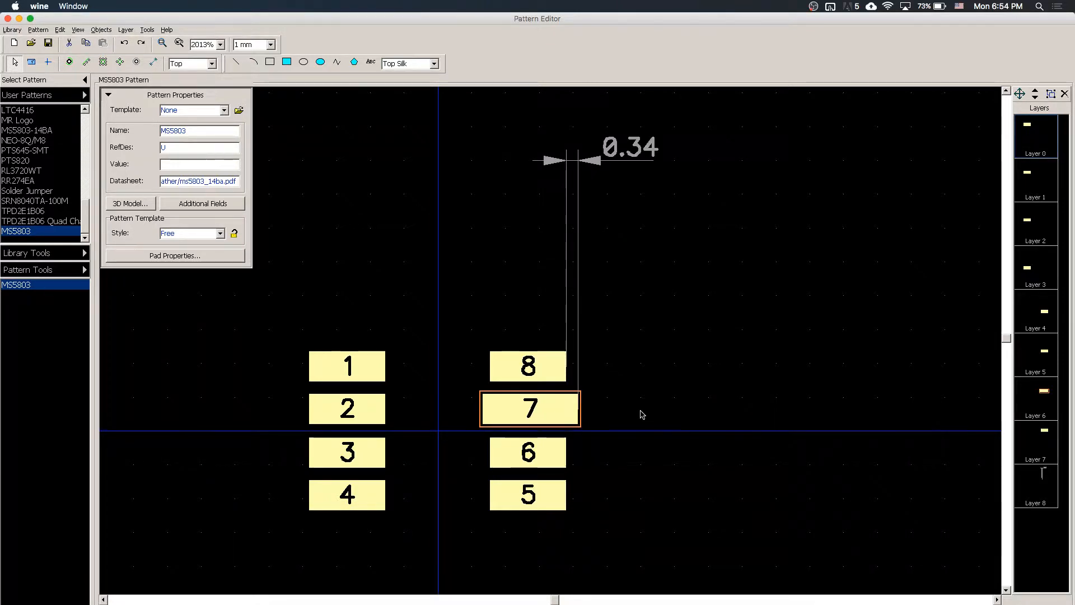
key(ctrl+z)
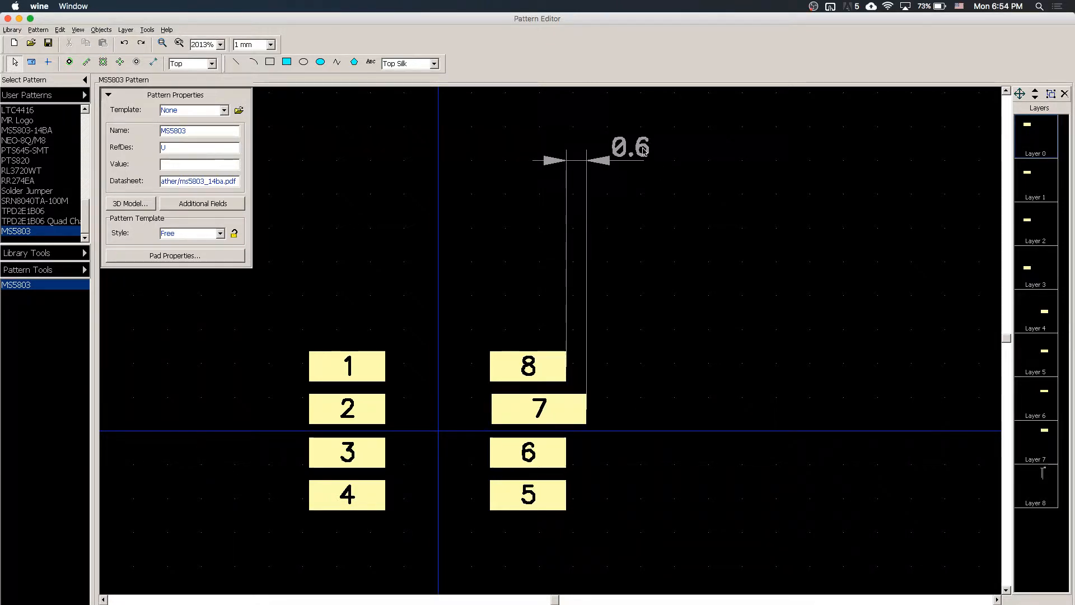
Set pad 7's X position to 2.4 mm
double_click(540, 410)
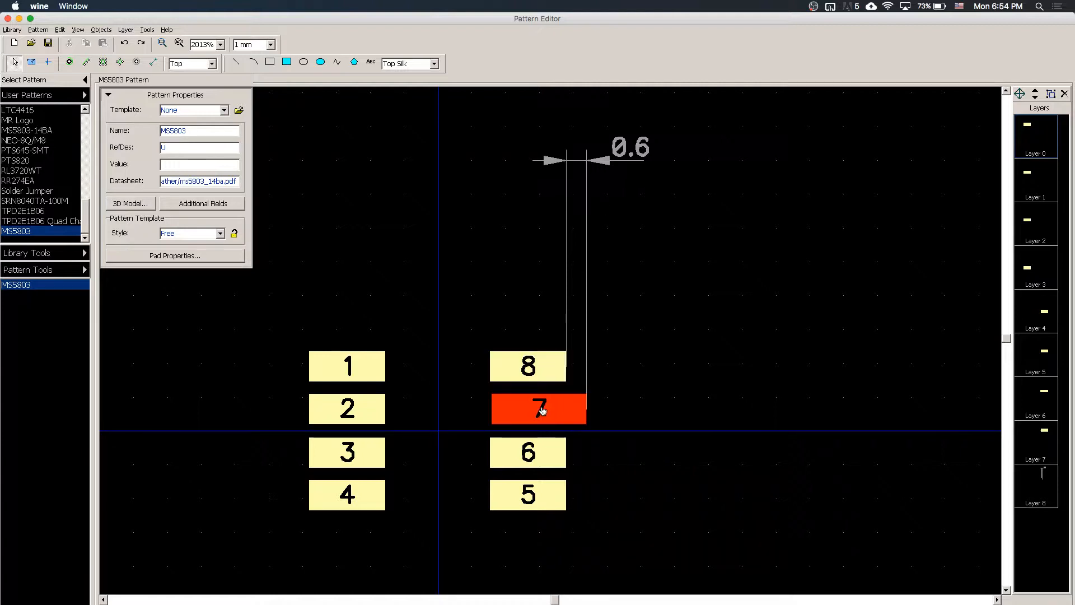
click(552, 294)
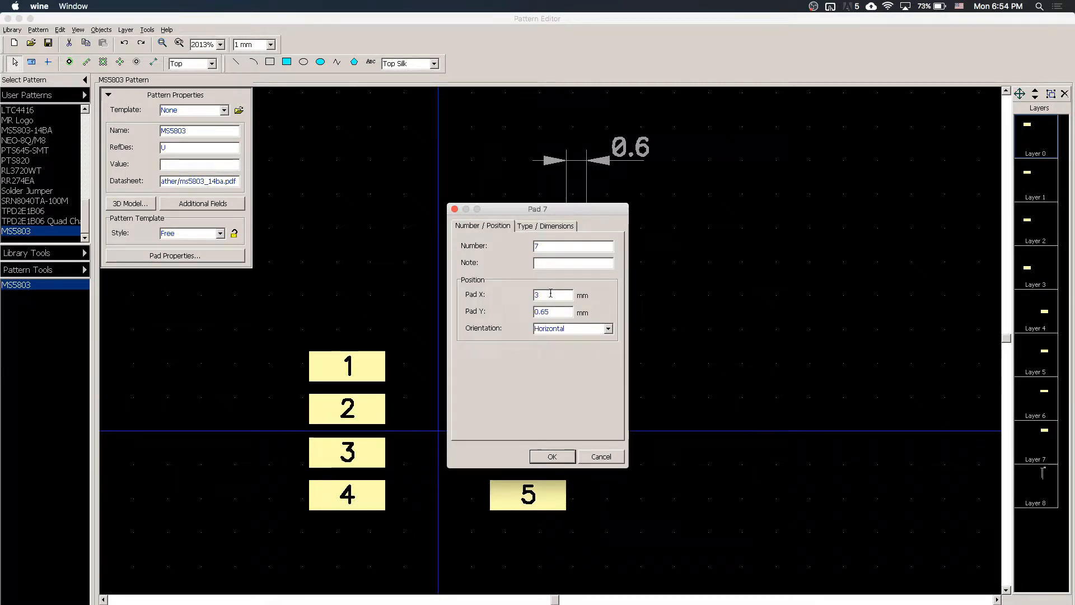
key(BackSpace)
text(2.4)
key(Return)
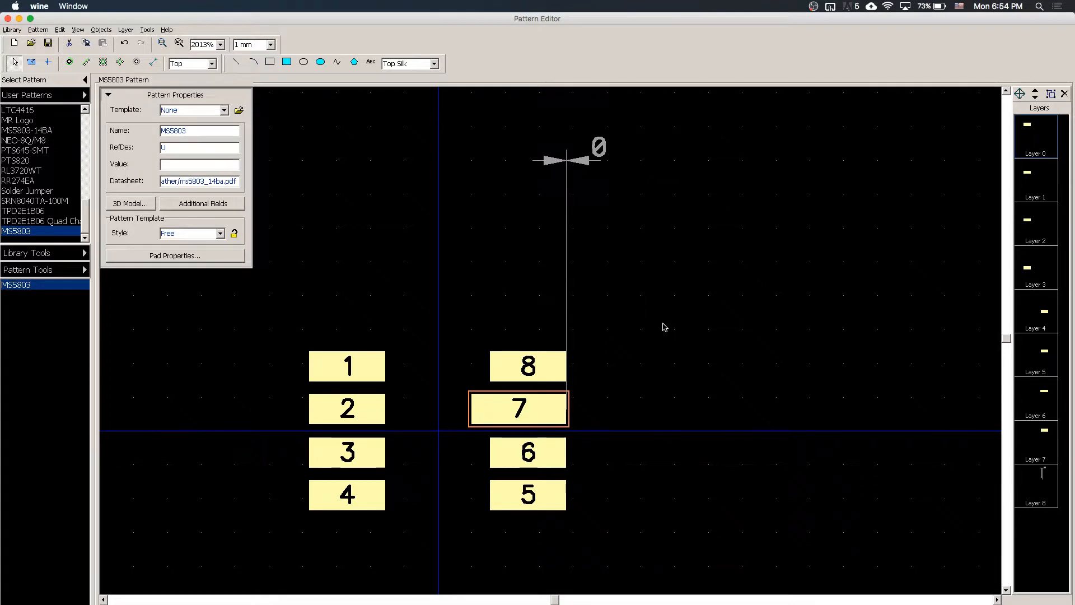
Examine up close how the outer edges of pads 8, 7 and 6 line up, and review the whole footprint
click(618, 357)
scroll(618, 357, up, 3)
scroll(620, 359, up, 6)
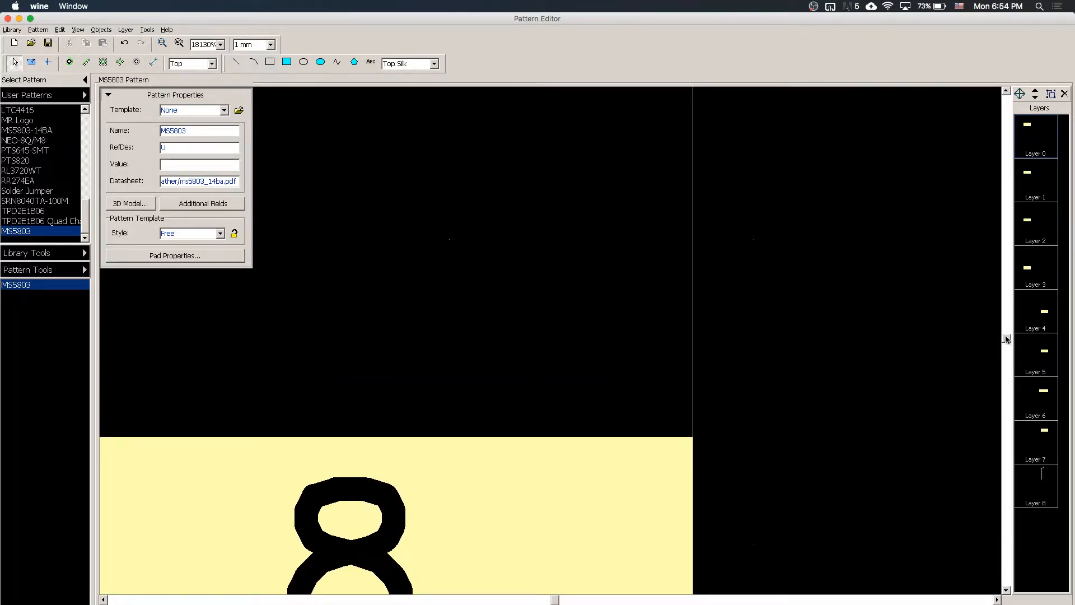
mouse_move(1007, 339)
mouse_down()
mouse_move(1006, 360)
mouse_move(1004, 342)
mouse_up()
scroll(880, 348, down, 4)
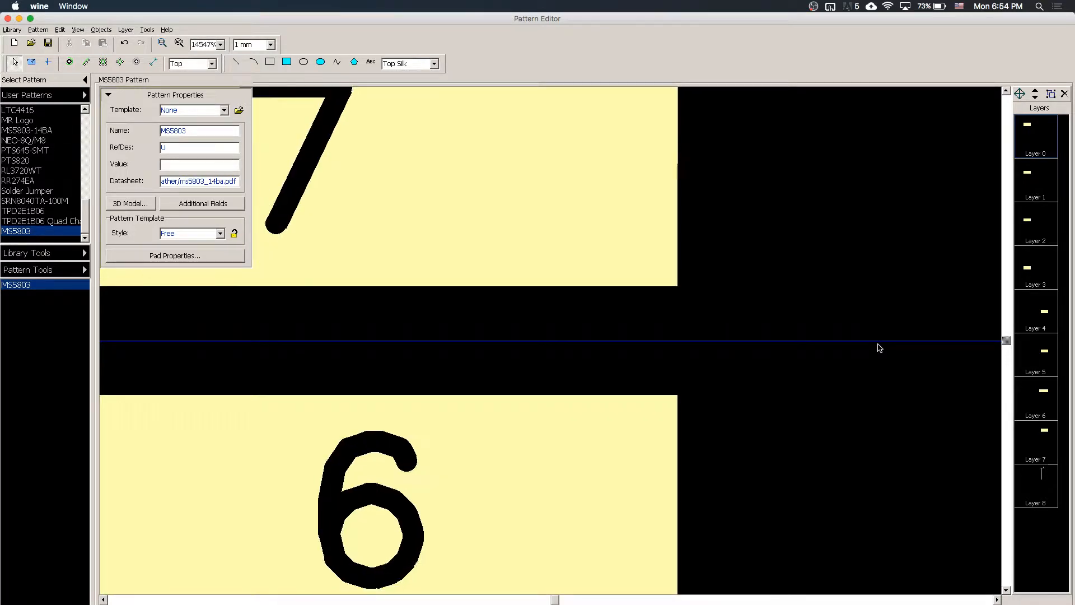
scroll(879, 347, up, 2)
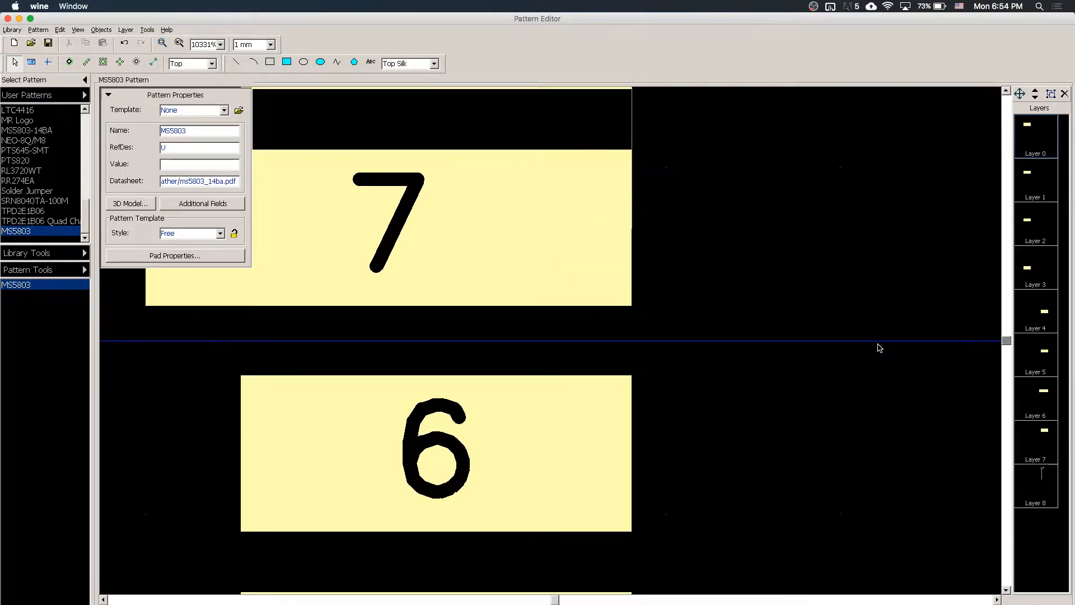
scroll(879, 347, down, 6)
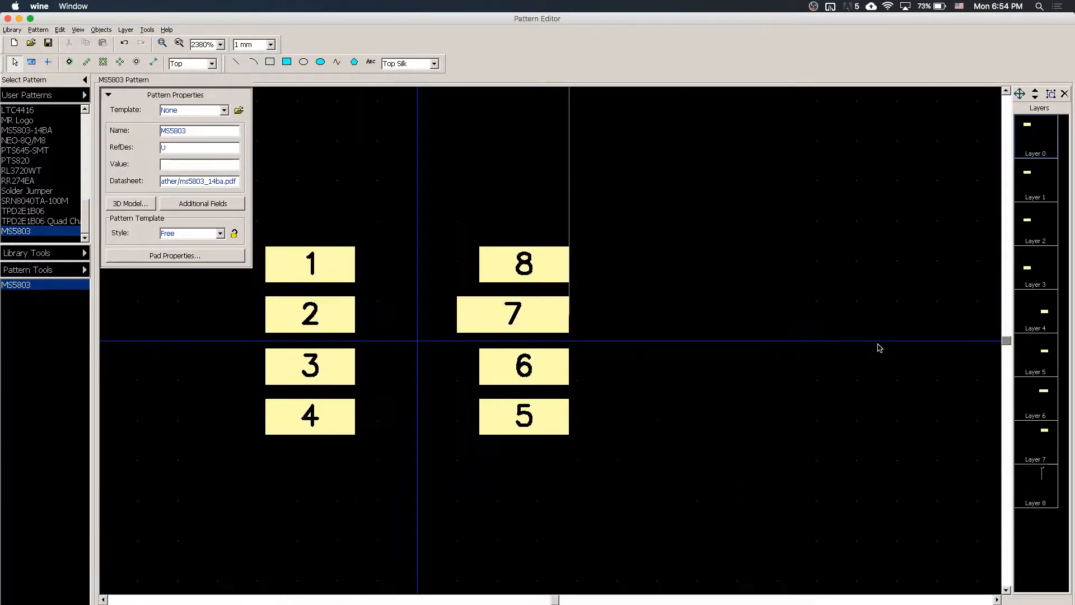
scroll(879, 348, down, 2)
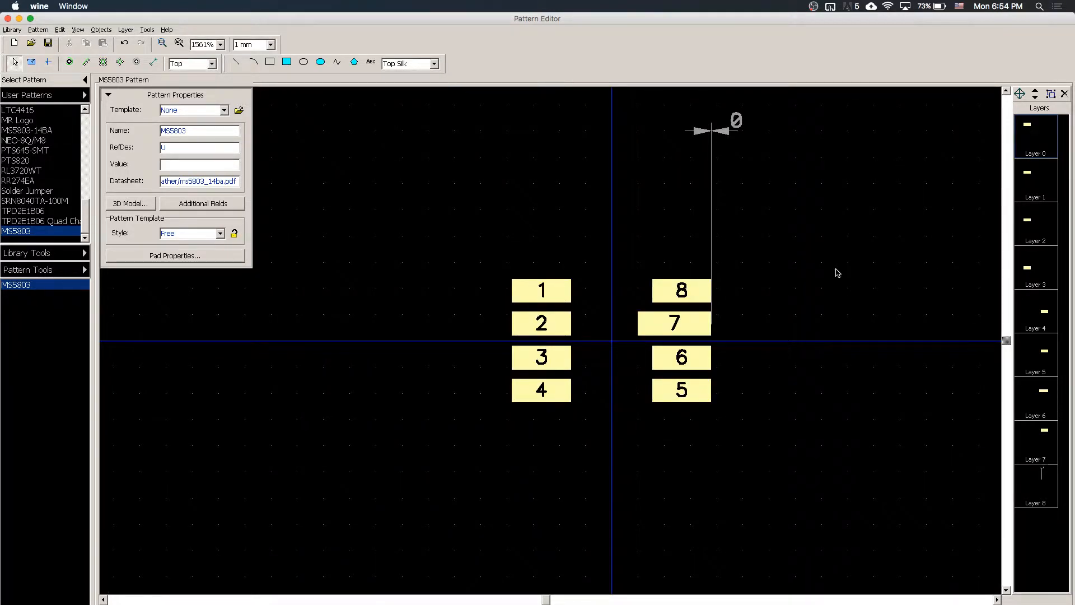
scroll(838, 273, up, 2)
scroll(838, 272, down, 2)
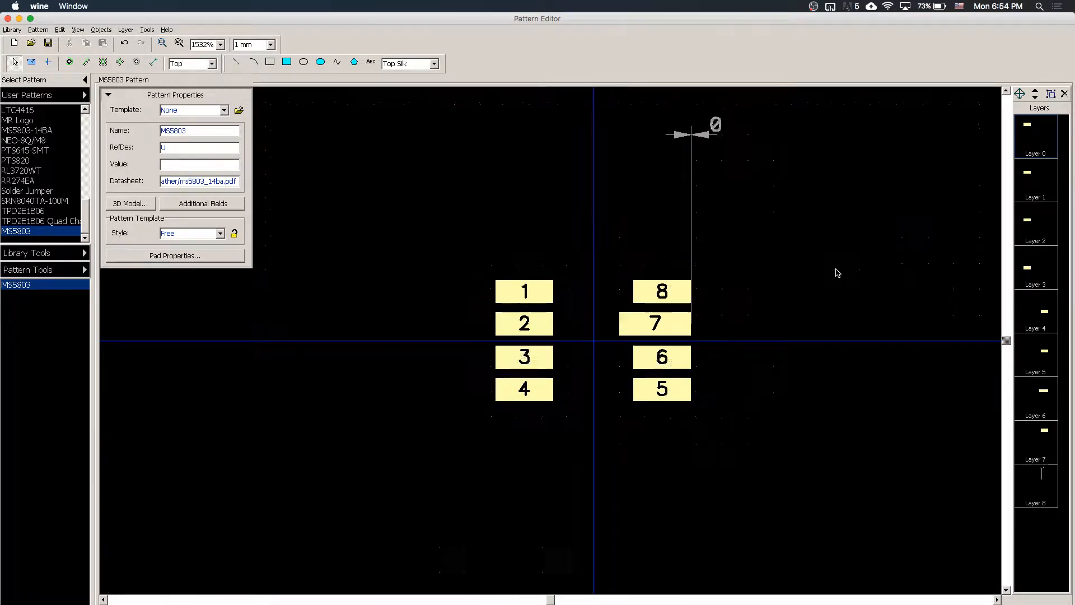
scroll(838, 273, up, 1)
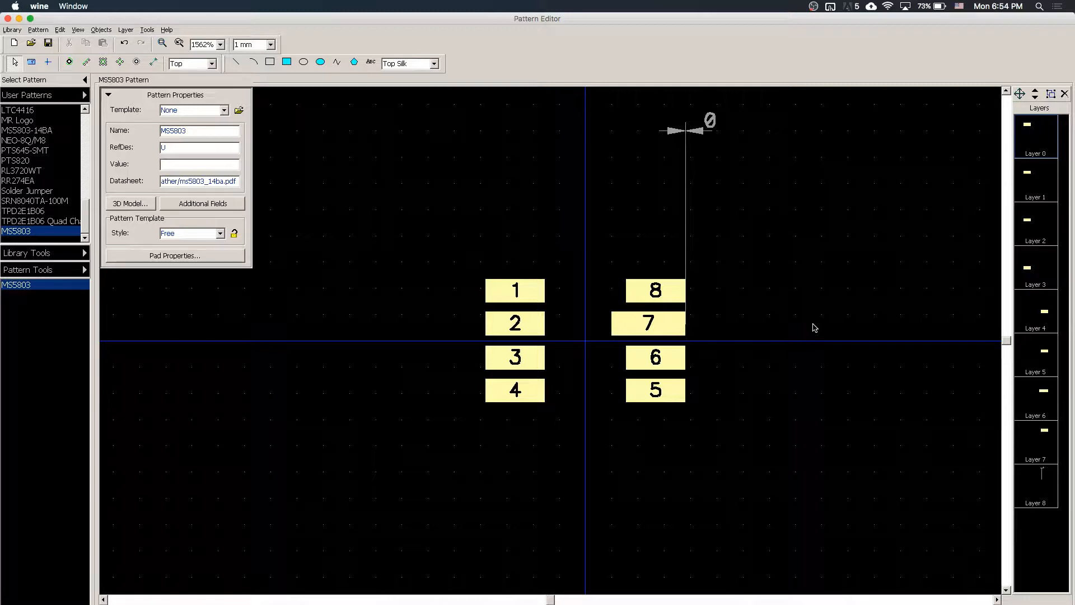
click(87, 66)
drag(349, 183, 348, 522)
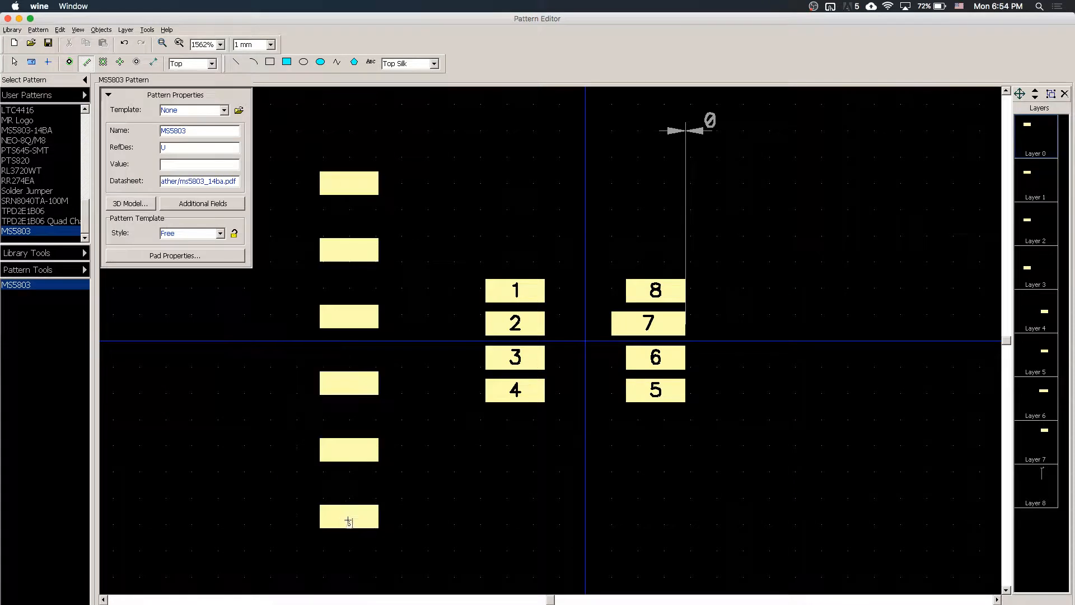
right_click(351, 531)
click(104, 66)
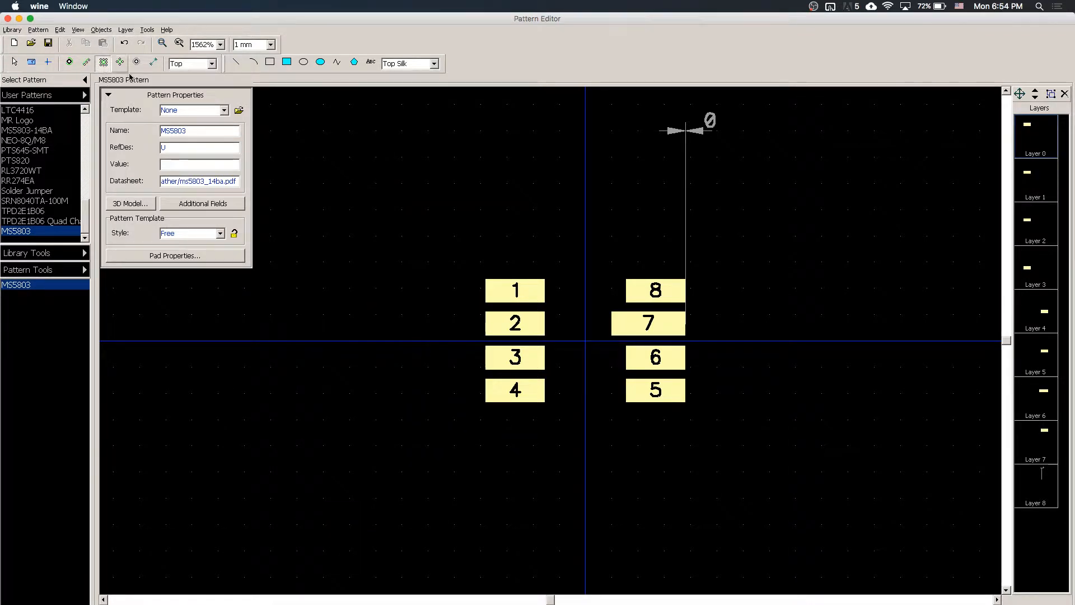
drag(331, 182, 335, 271)
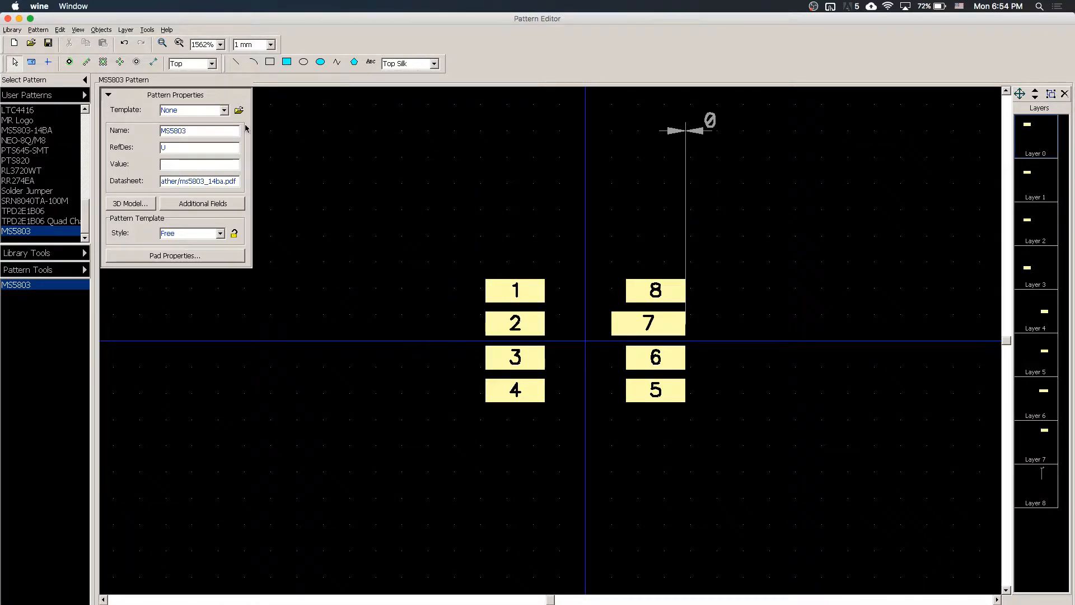
click(123, 65)
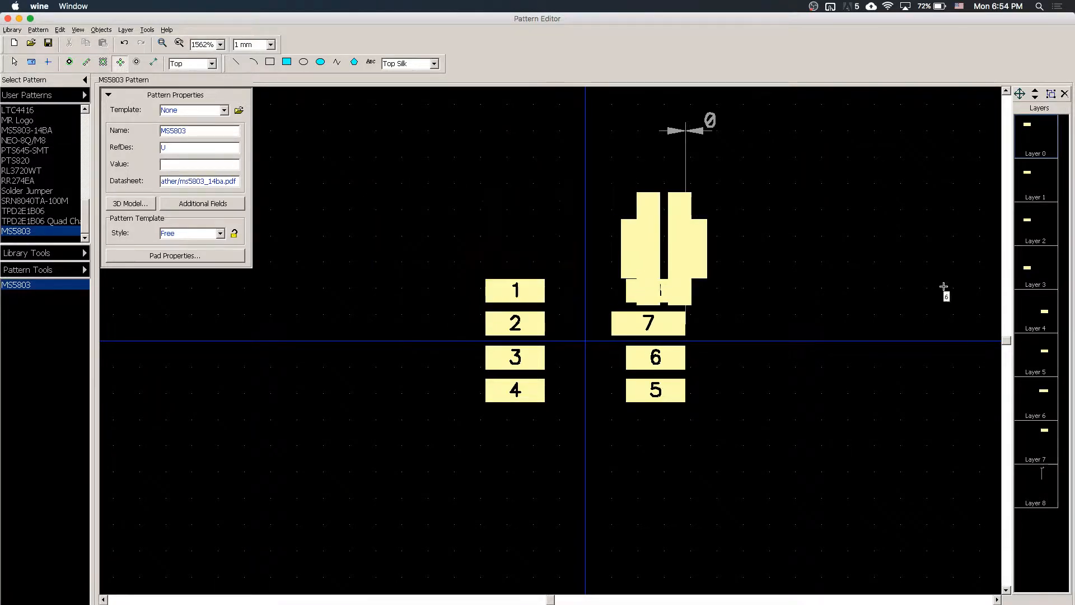
right_click(524, 583)
scroll(500, 458, up, 2)
scroll(500, 458, down, 1)
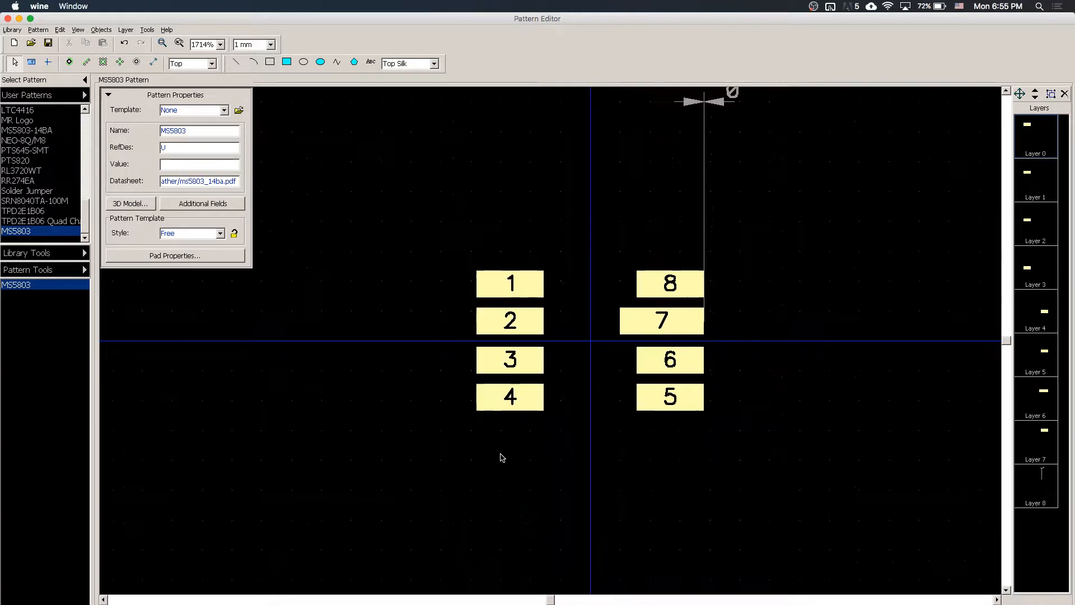
Switch to the datasheet PDF, examine the package outline's body dimensions in the top view, and return to the Pattern Editor
scroll(500, 458, up, 1)
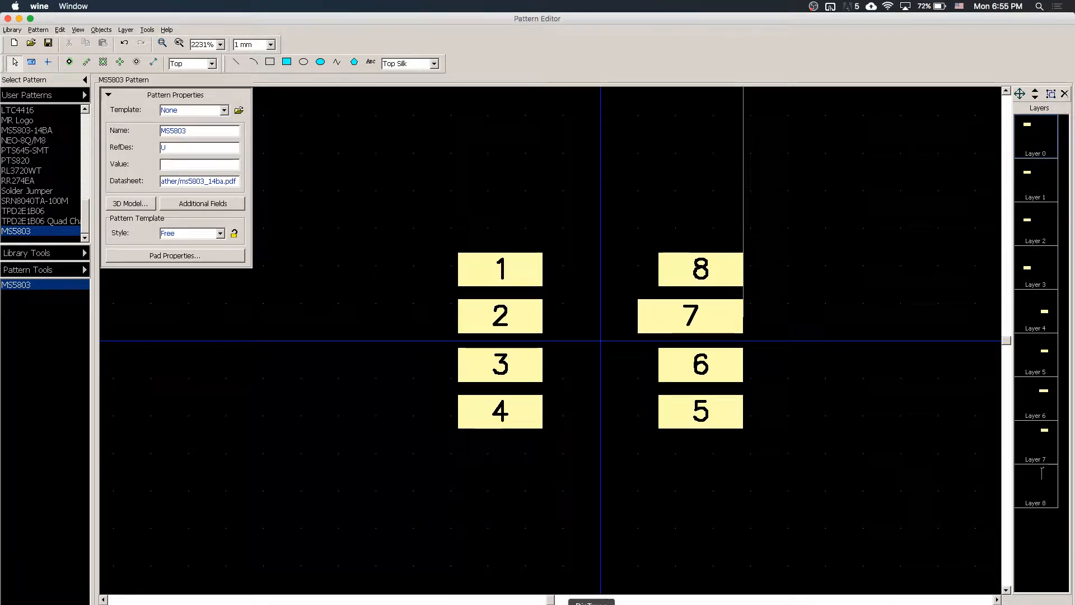
click(506, 604)
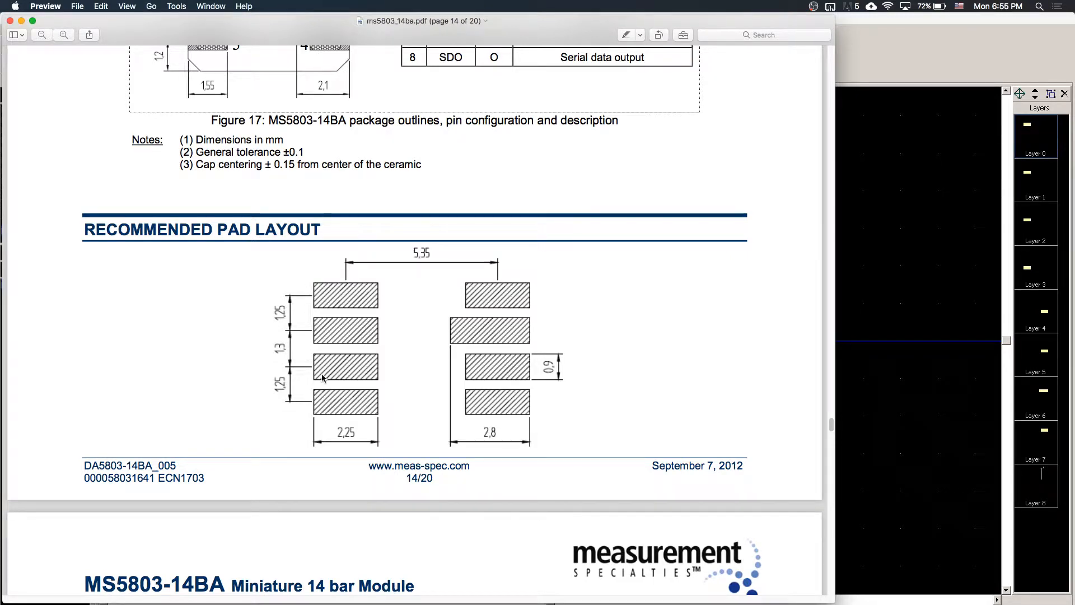
scroll(508, 367, up, 10)
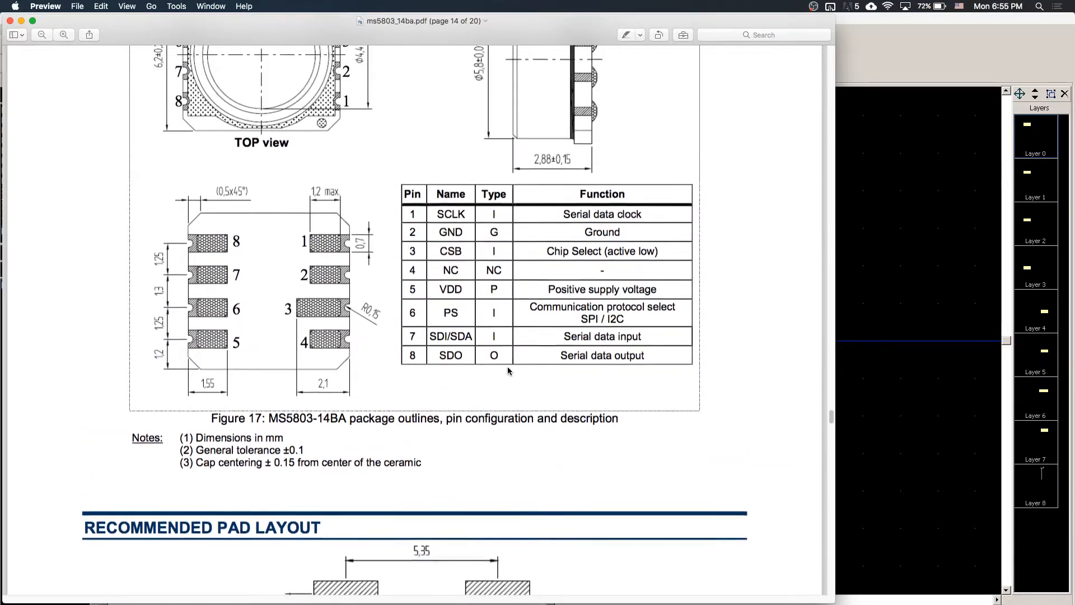
scroll(508, 369, up, 2)
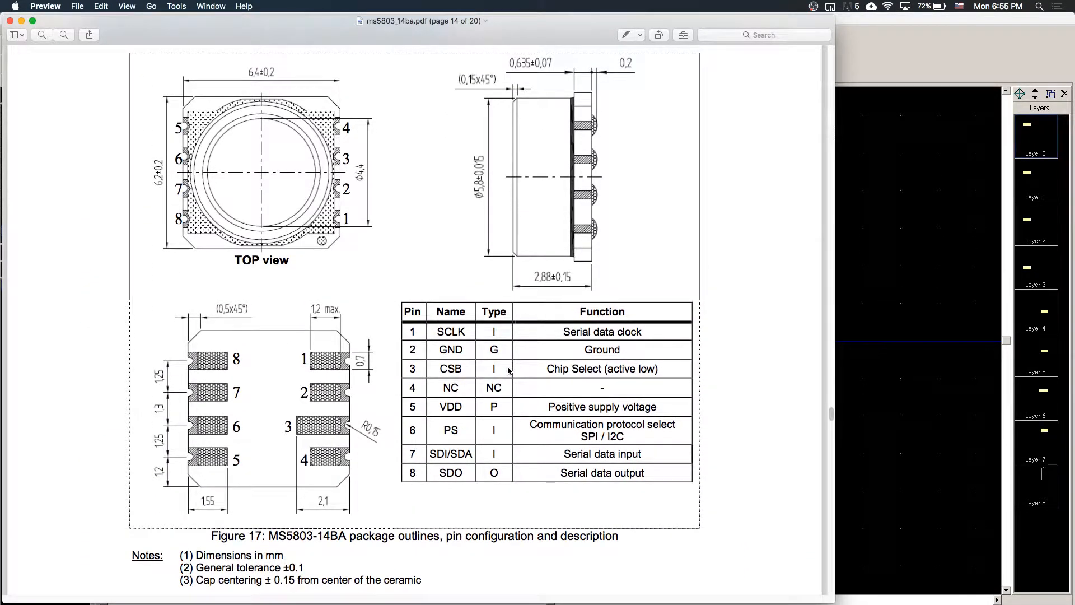
scroll(509, 369, down, 1)
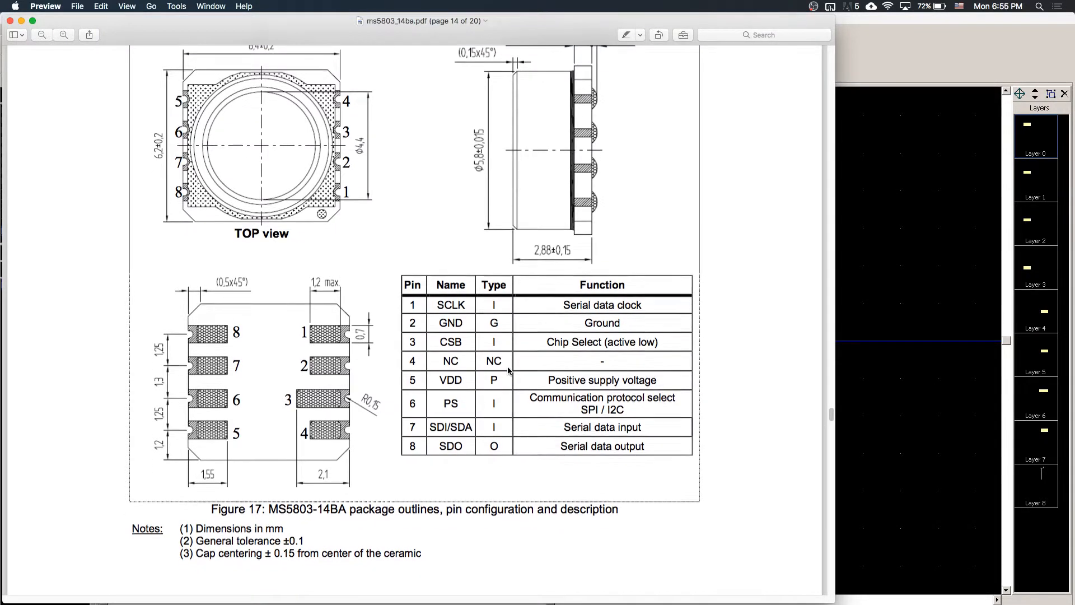
scroll(508, 370, up, 2)
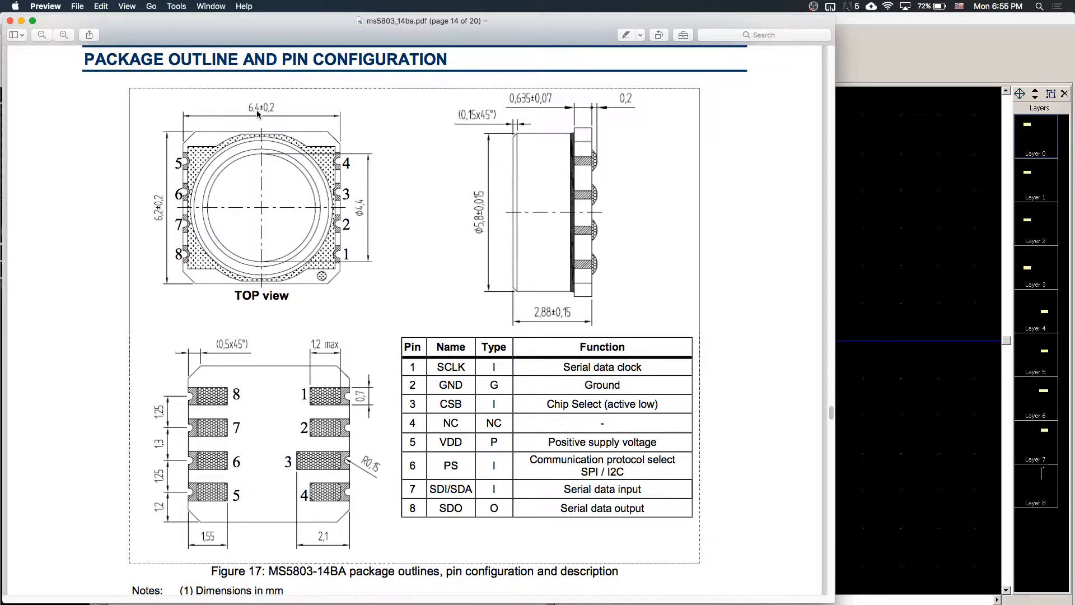
key(super+a)
click(241, 169)
click(923, 237)
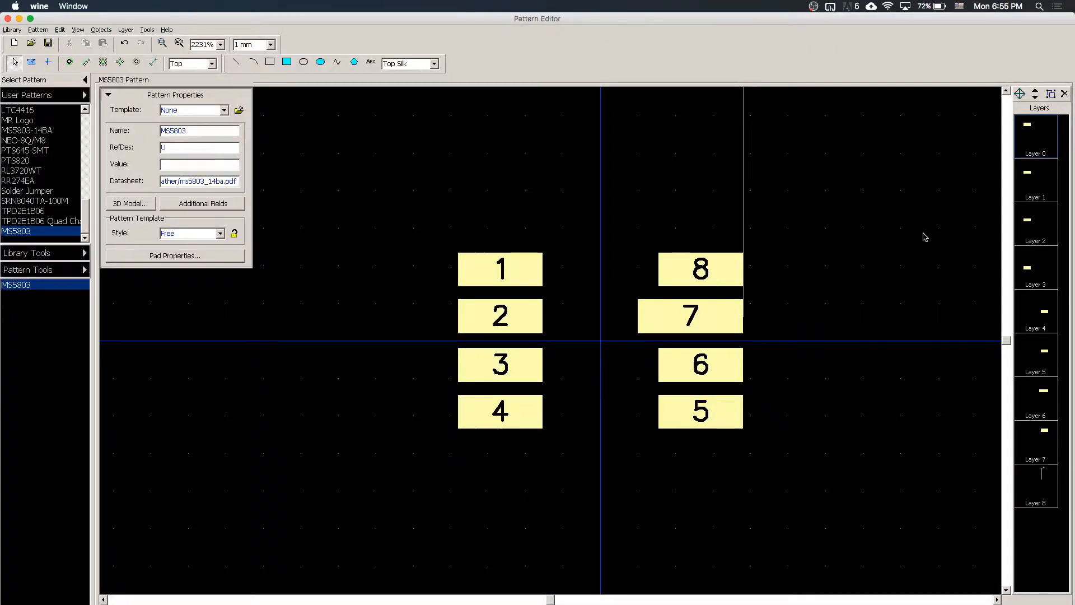
Draw a horizontal top silk line about 6 mm long above the pads, centred on the vertical axis
click(236, 64)
click(485, 153)
click(715, 157)
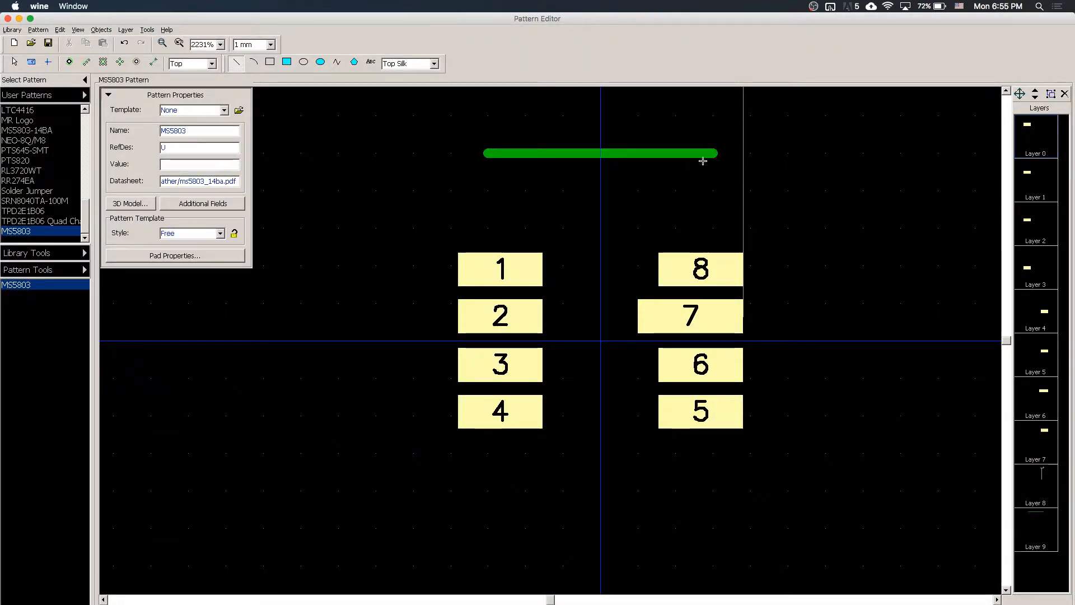
key(Escape)
Set the X coordinates of the silkscreen line's two endpoints to -3.2 mm and 3.2 mm
double_click(629, 155)
click(497, 315)
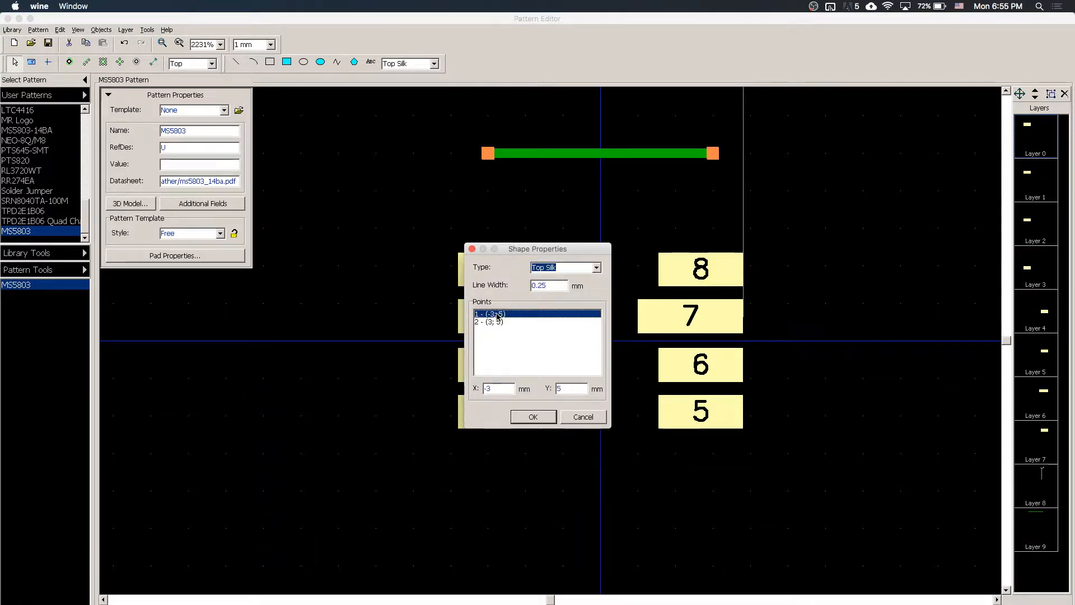
click(499, 390)
text(.2)
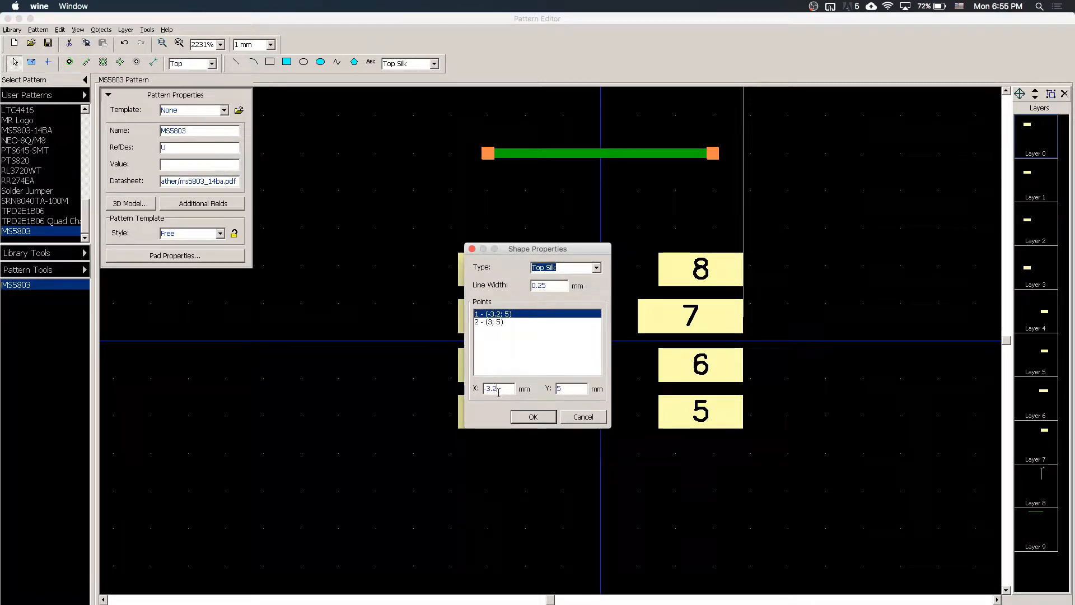
click(501, 322)
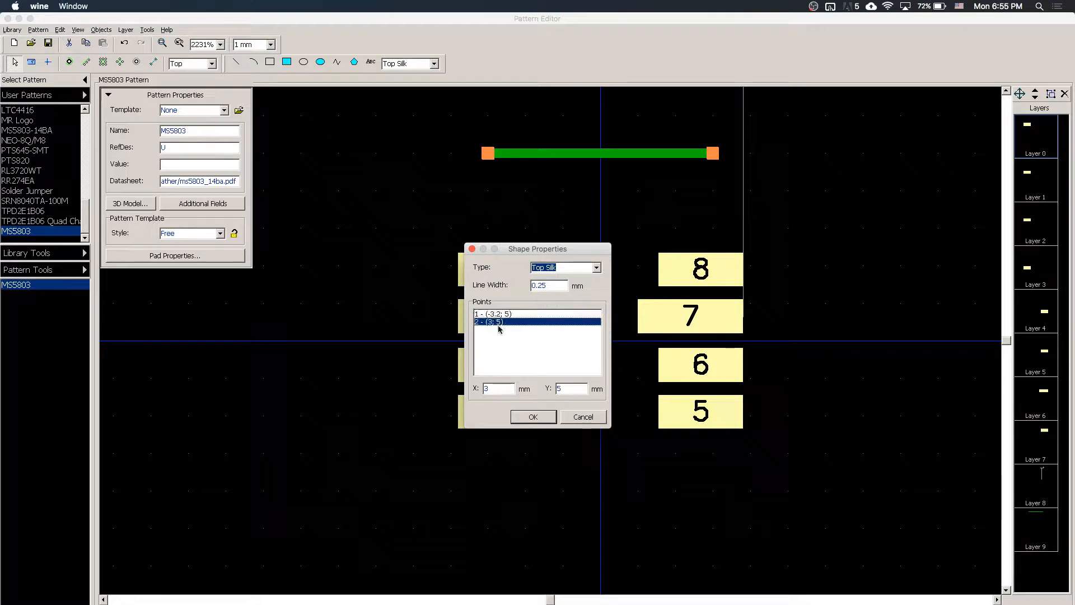
click(503, 389)
text(.2)
key(Return)
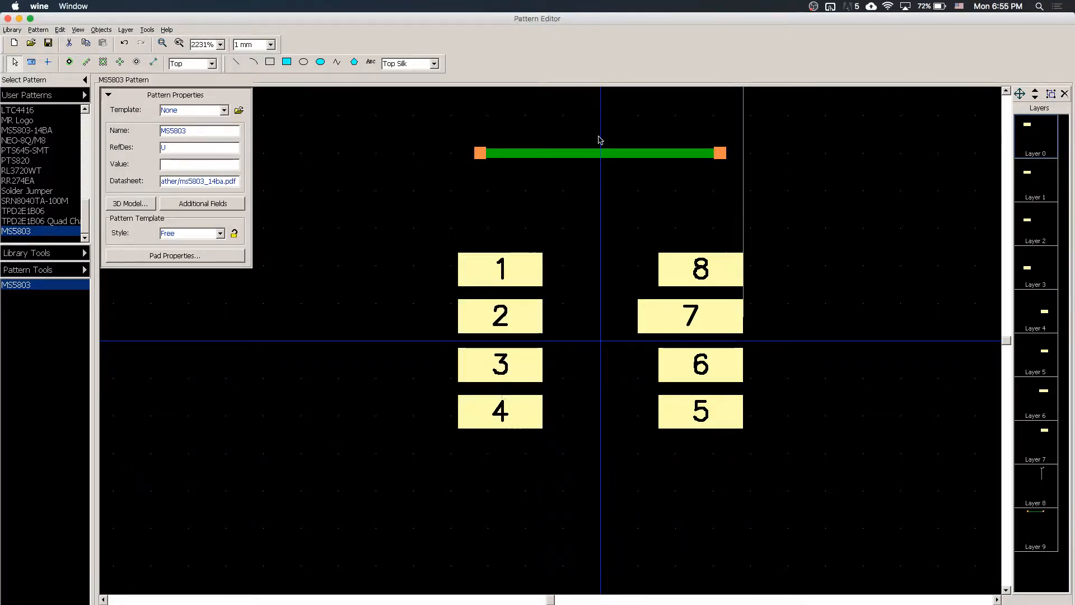
Check the package height in the datasheet and set both endpoints of the silkscreen line to Y 3.1 mm
double_click(600, 153)
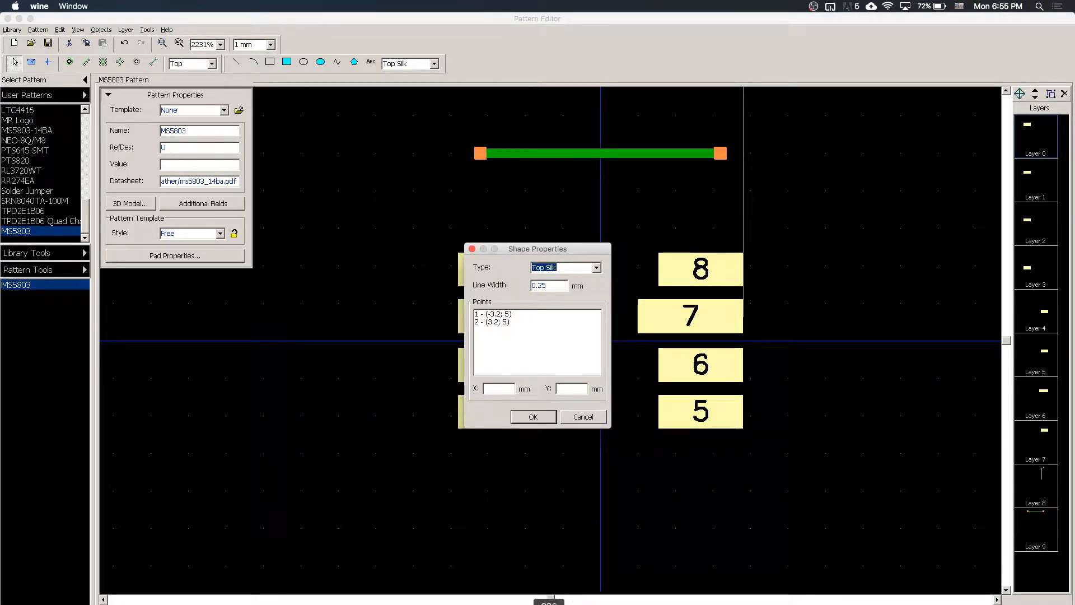
click(507, 603)
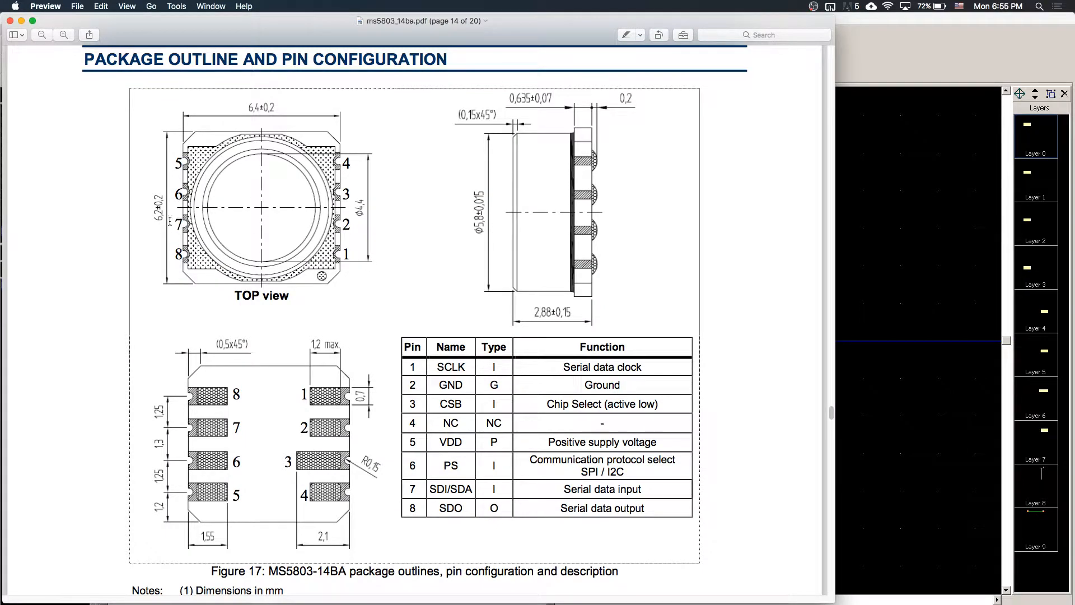
click(939, 247)
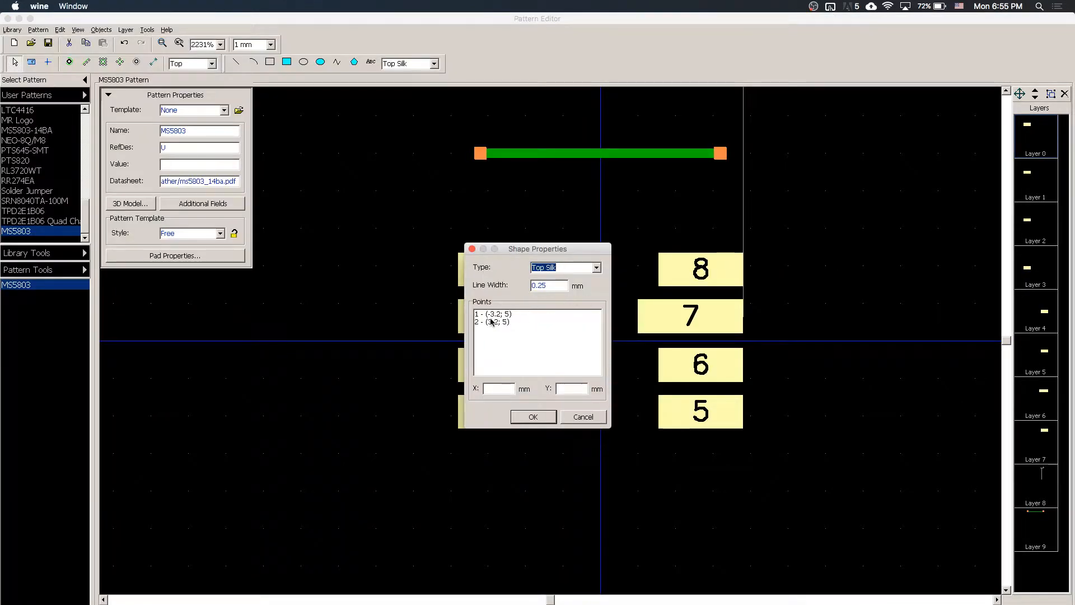
click(512, 314)
click(576, 392)
key(BackSpace)
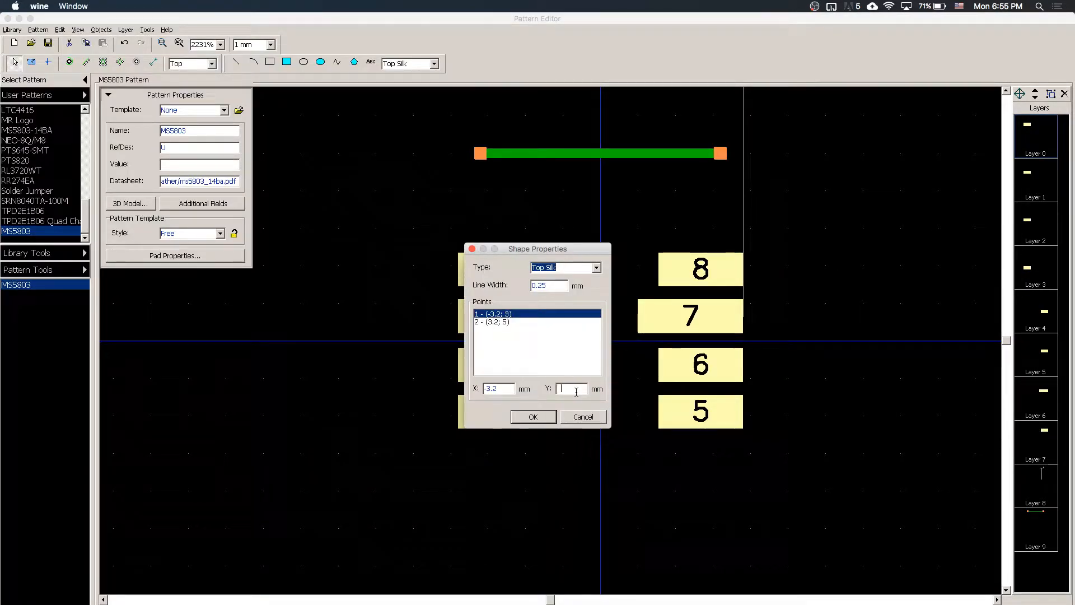
text(3.1)
click(487, 323)
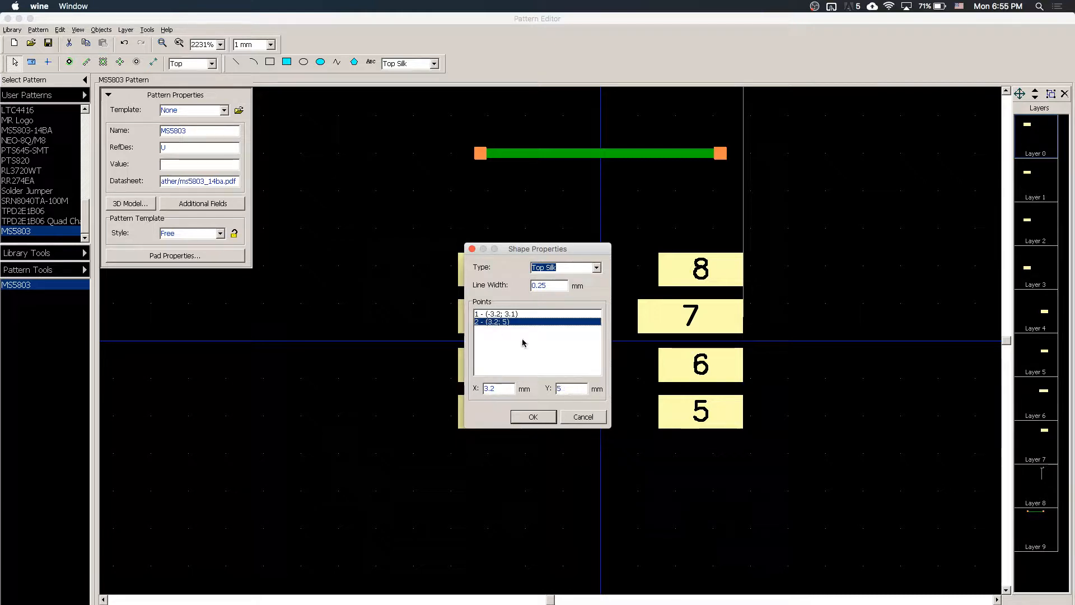
click(572, 389)
key(BackSpace)
text(3.1)
key(Return)
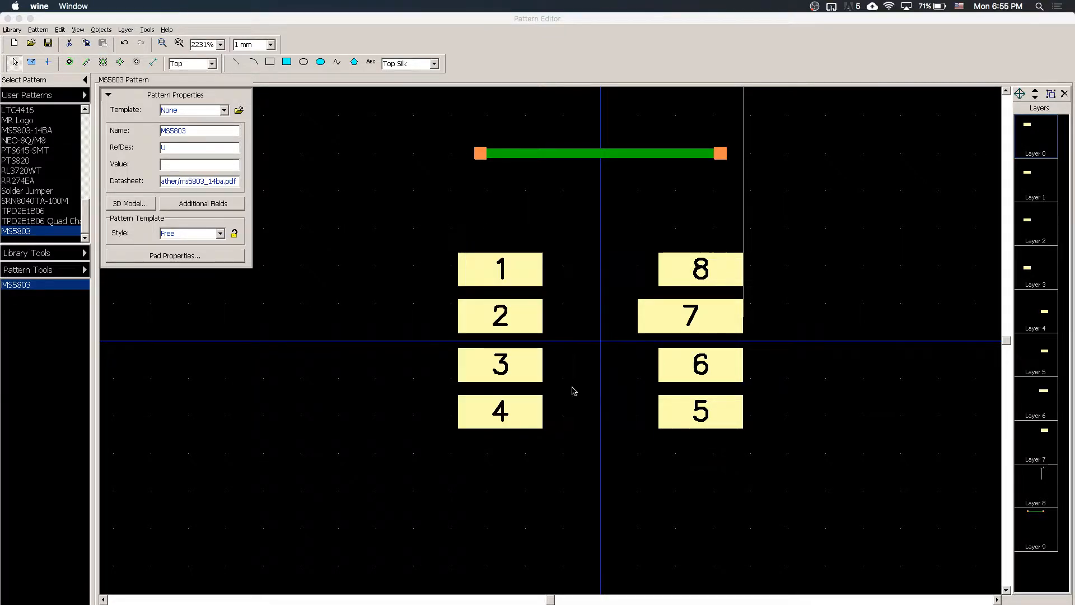
click(622, 435)
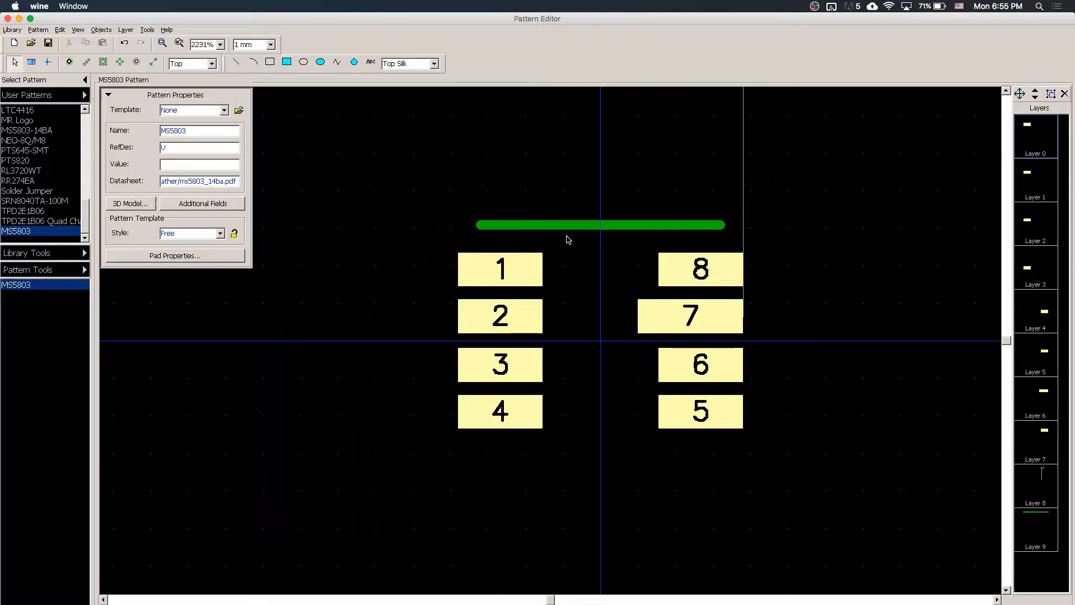
Try outlining the package with a top silk rectangle around the pad rows, and delete that rectangle
click(270, 62)
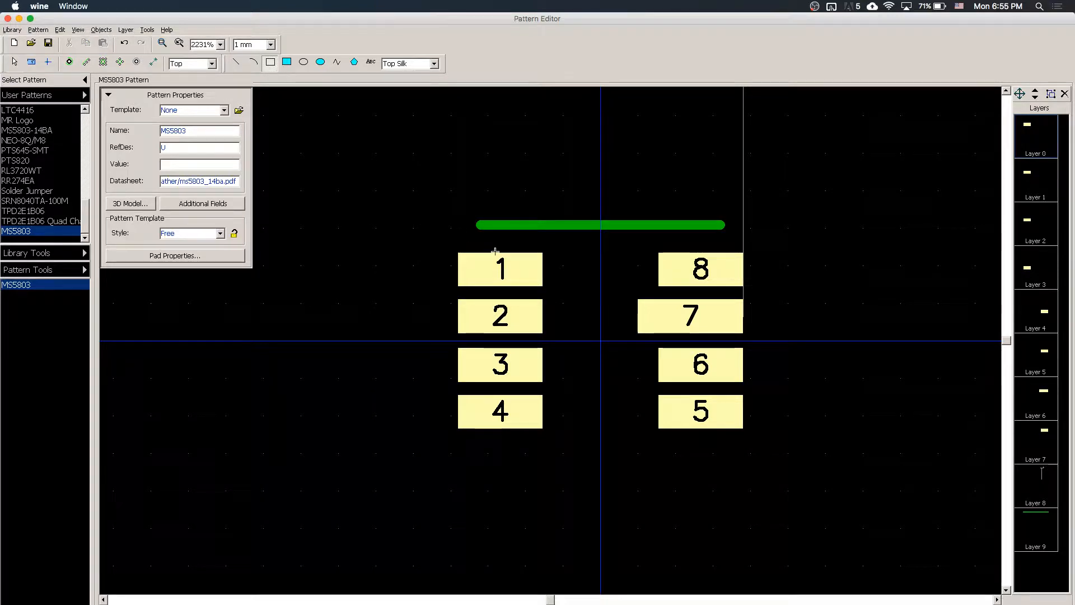
click(488, 224)
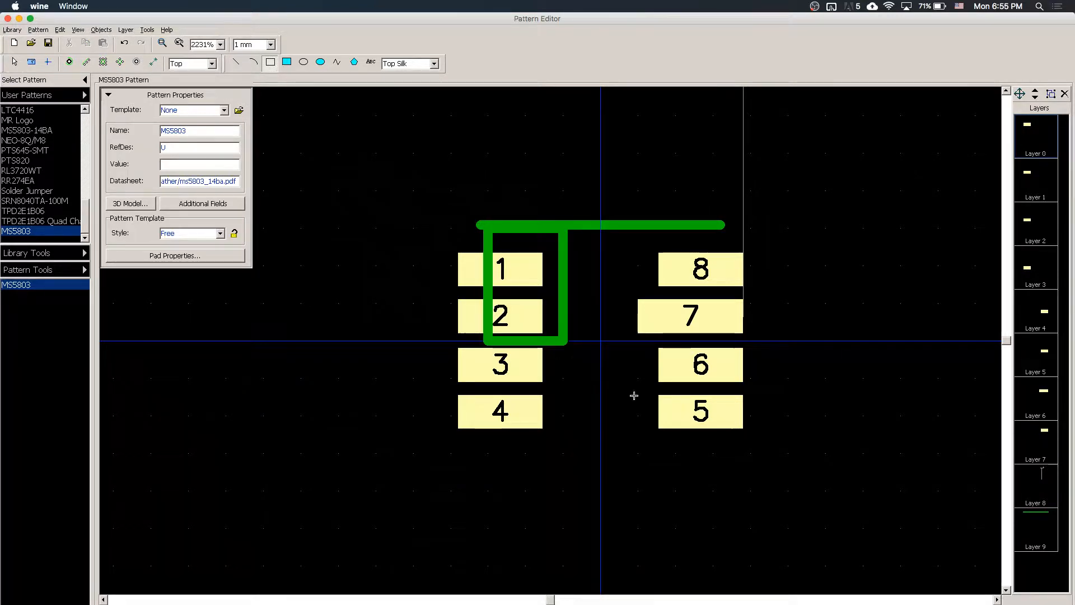
click(708, 462)
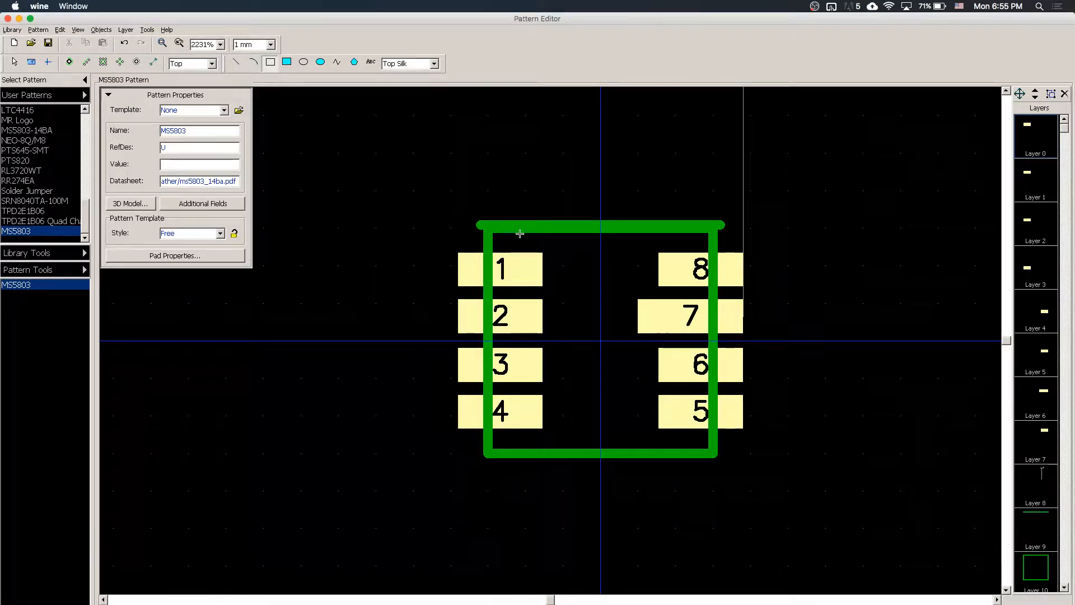
key(Escape)
click(487, 244)
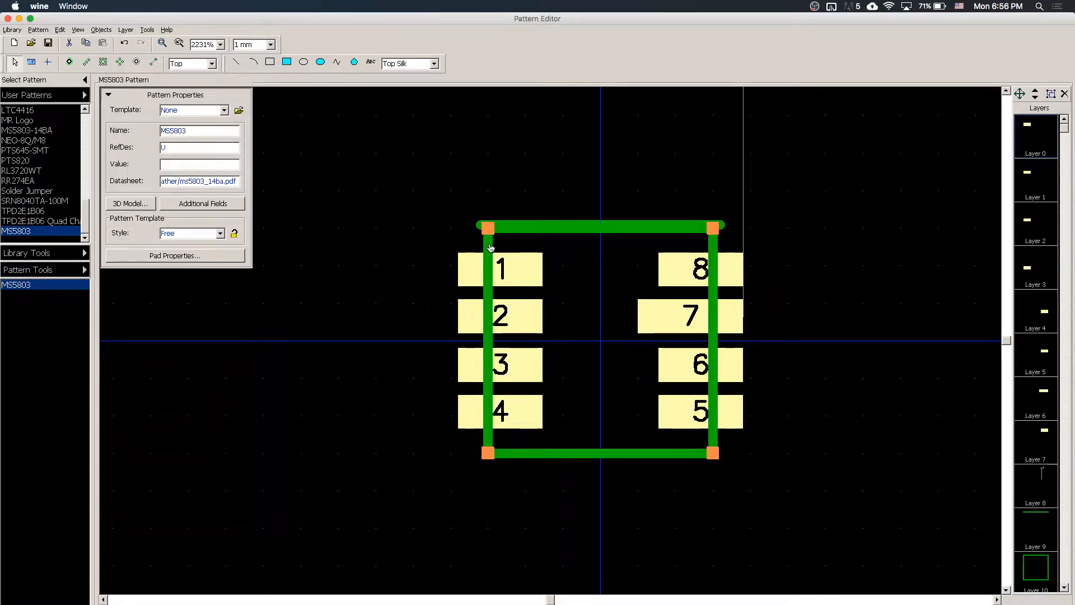
key(Delete)
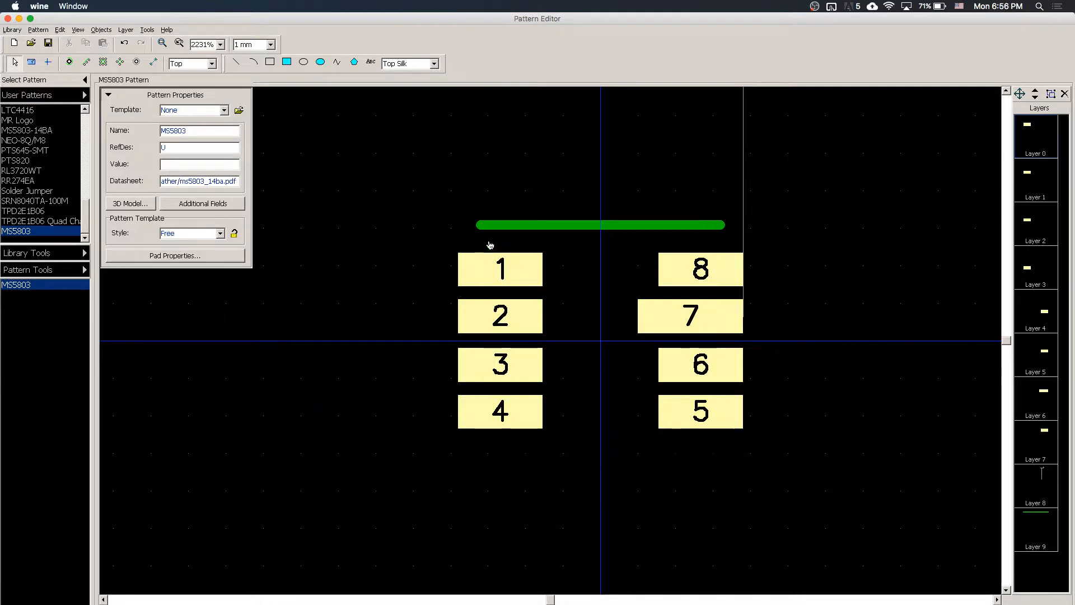
Duplicate the silkscreen line and place the copy below the pads at about Y -3.9 mm
key(plus)
click(579, 200)
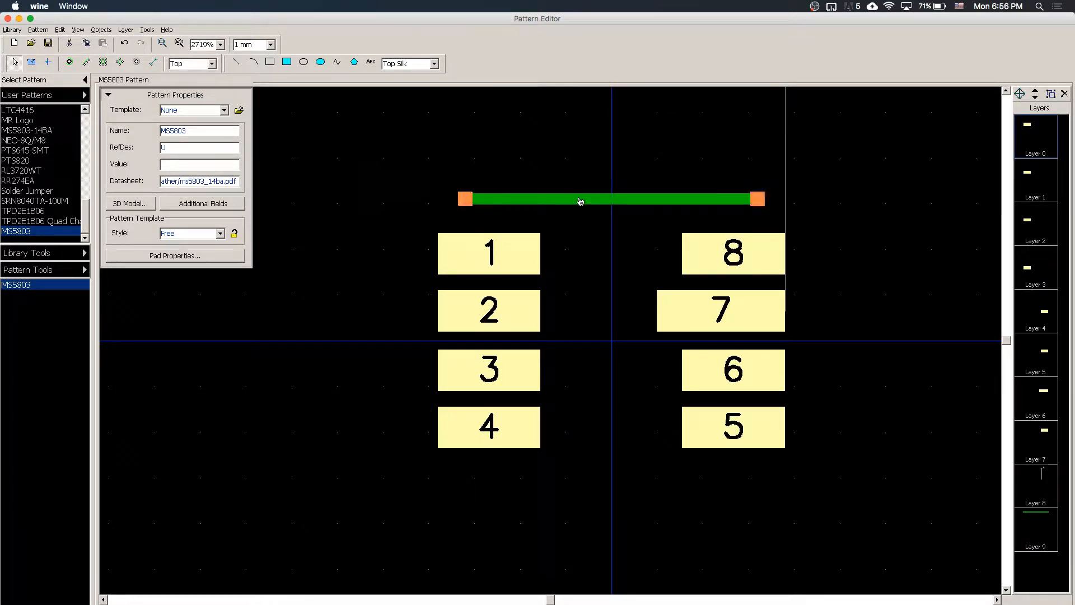
key(ctrl+c)
key(ctrl+v)
drag(642, 337, 532, 518)
Set the Y coordinate of both endpoints of the silkscreen line below the pads to -3.1 mm
double_click(536, 517)
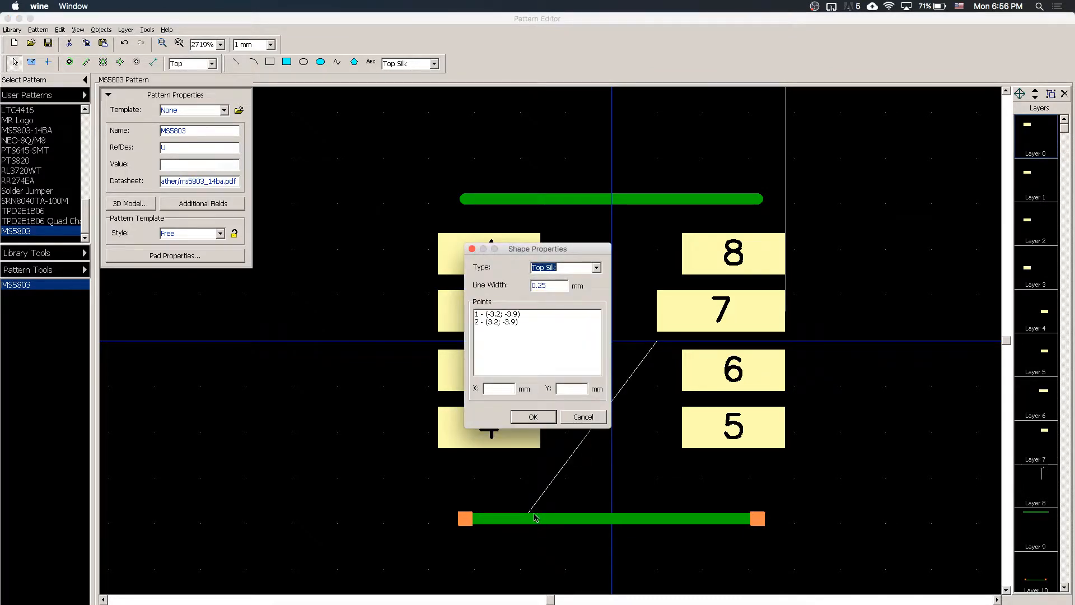
click(509, 322)
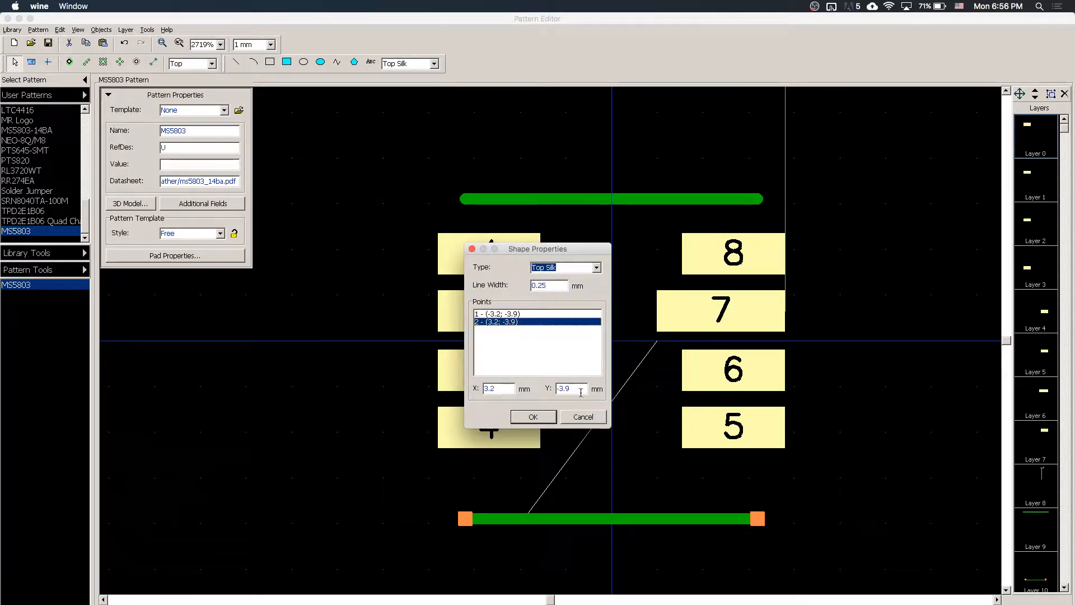
click(581, 392)
click(515, 313)
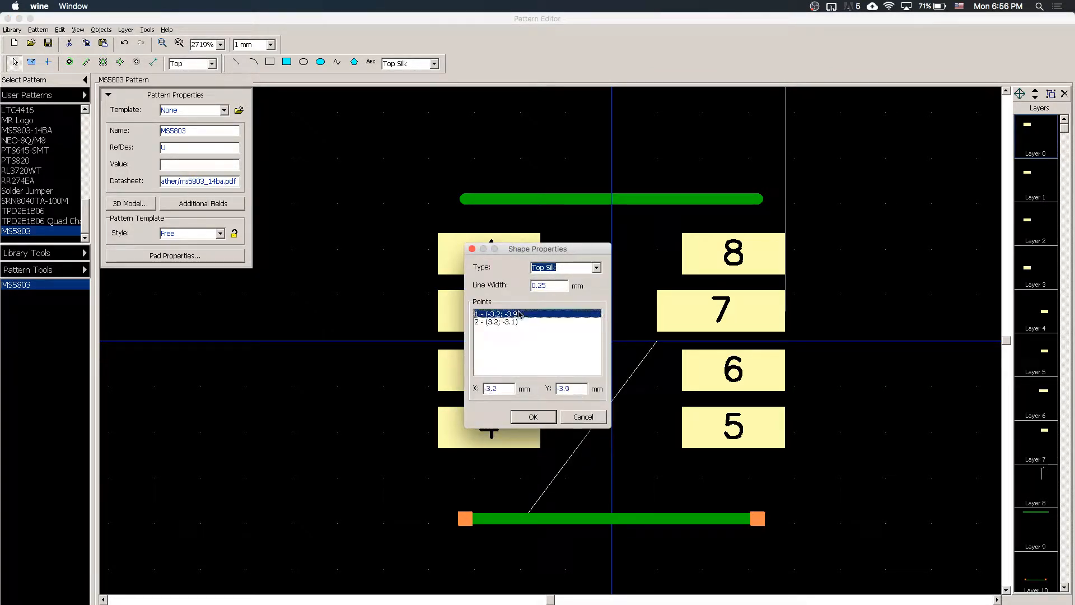
click(583, 390)
key(BackSpace)
text(1)
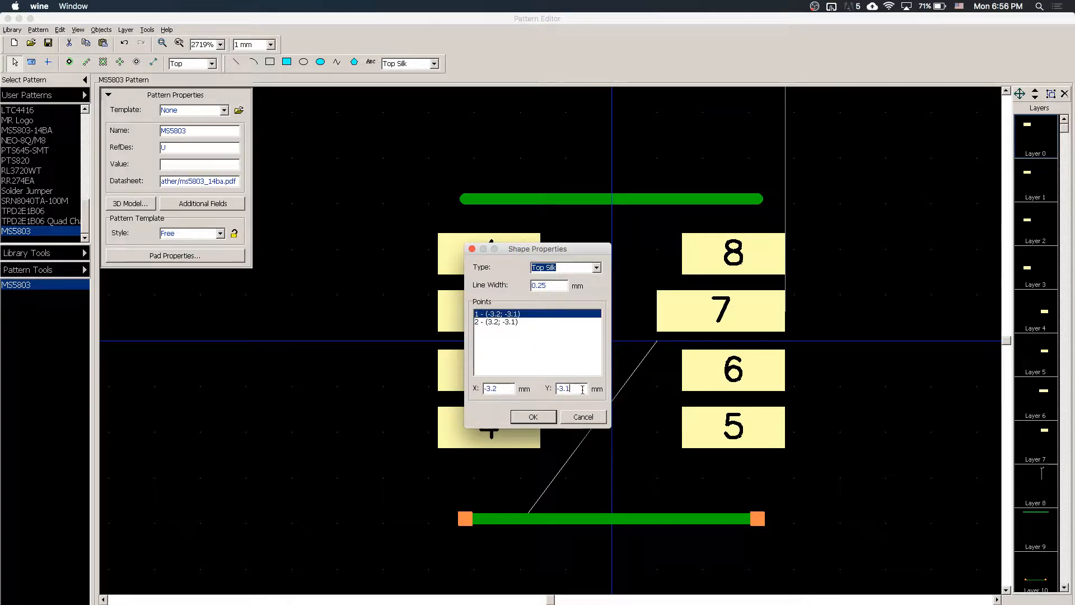
key(Return)
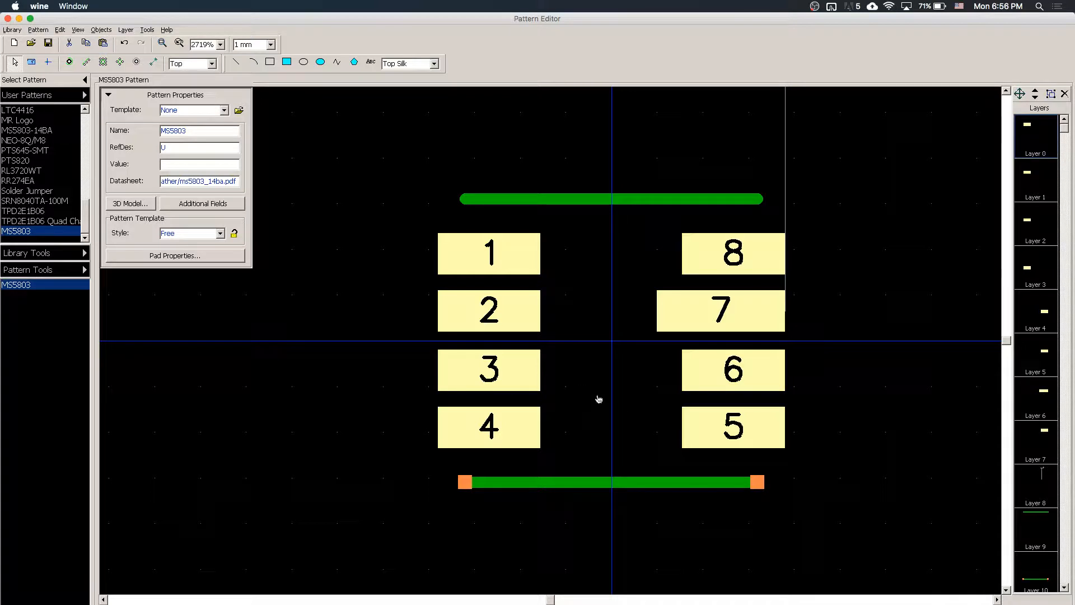
click(823, 504)
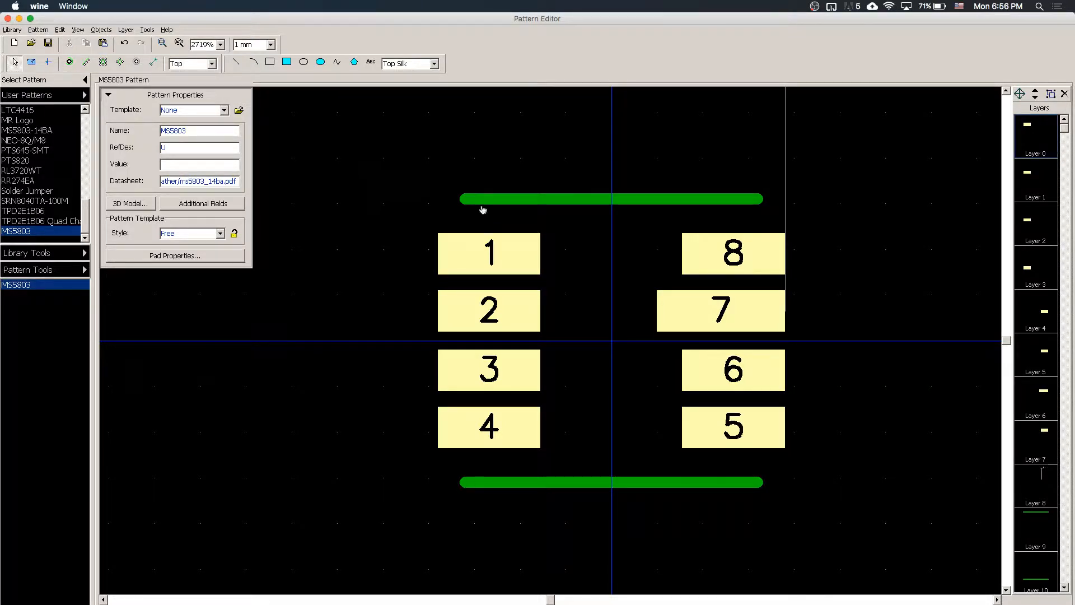
Check the package corners in the datasheet and set the upper silkscreen line's left endpoint to X -2.9 mm
double_click(561, 201)
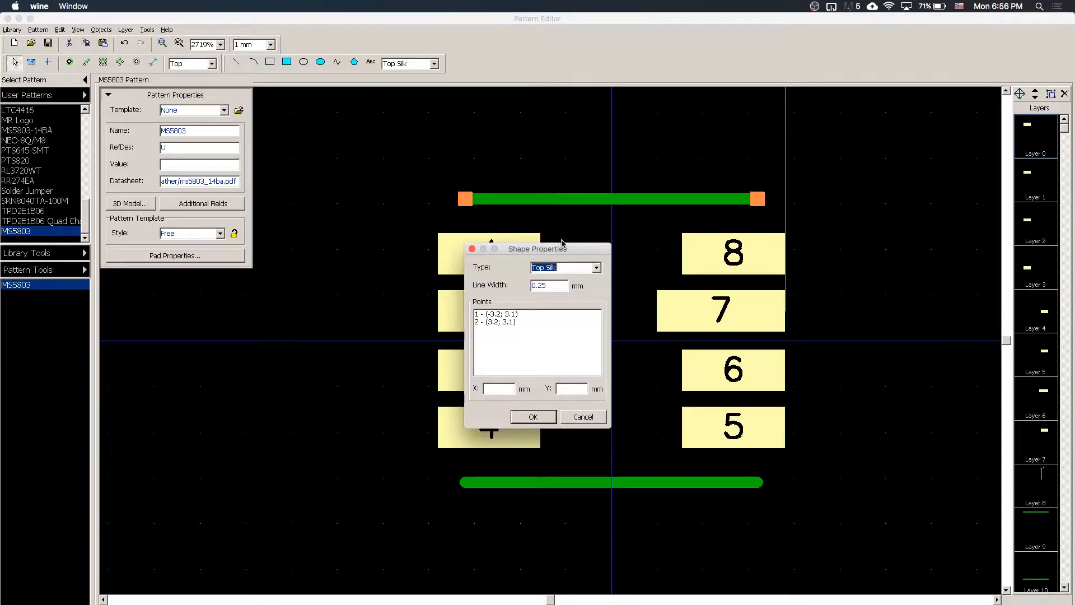
click(502, 315)
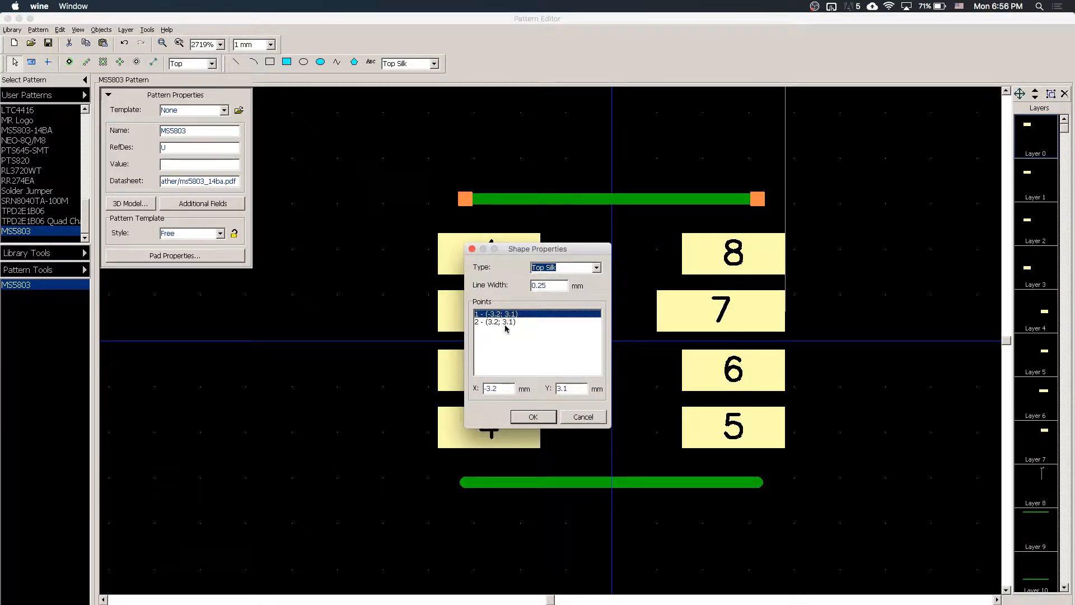
click(504, 322)
click(510, 387)
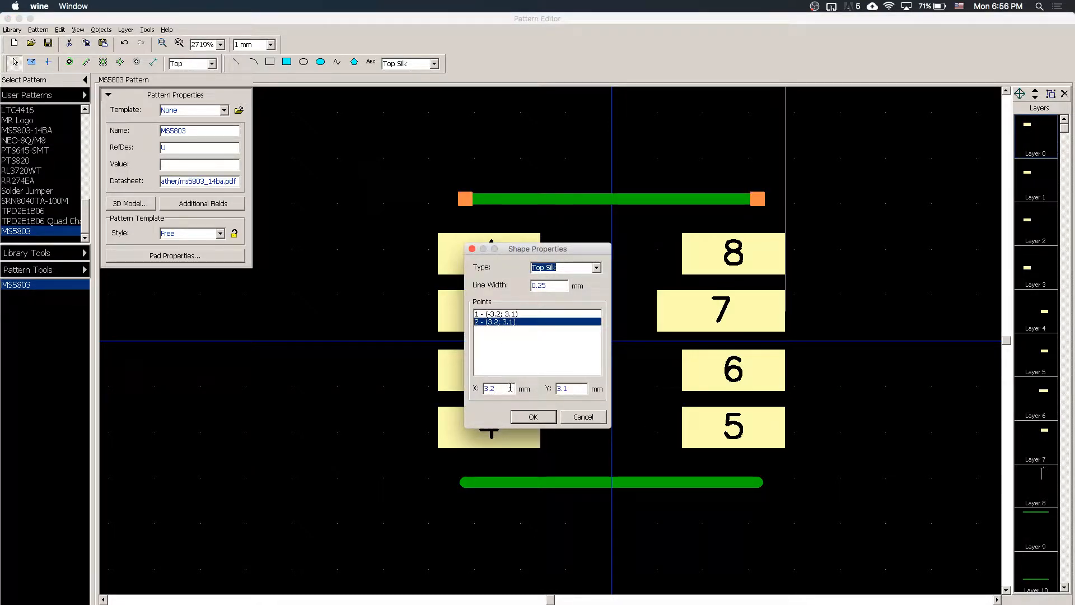
click(507, 604)
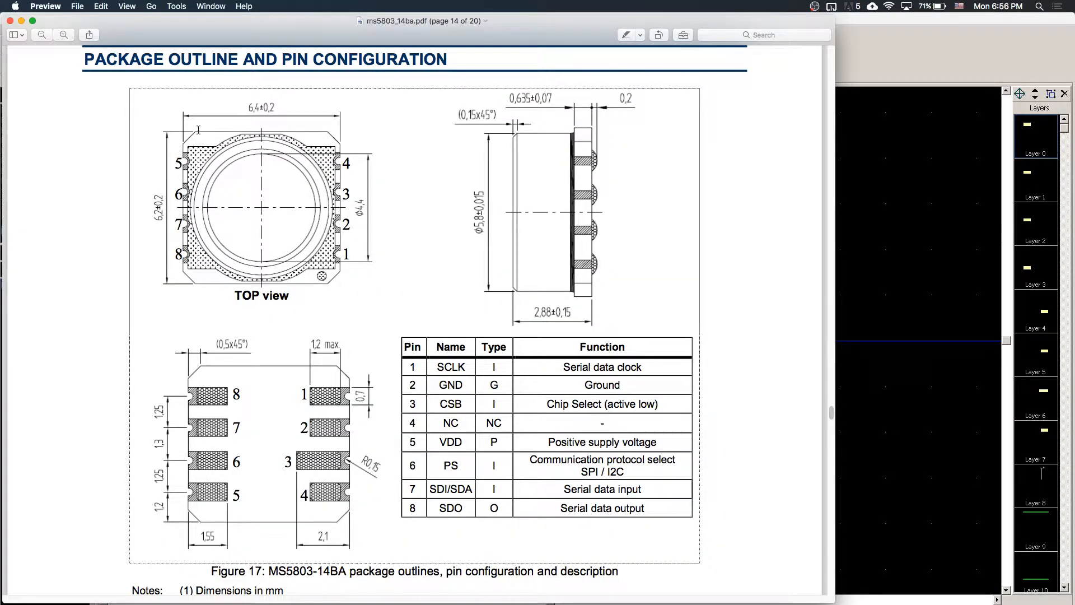
click(953, 206)
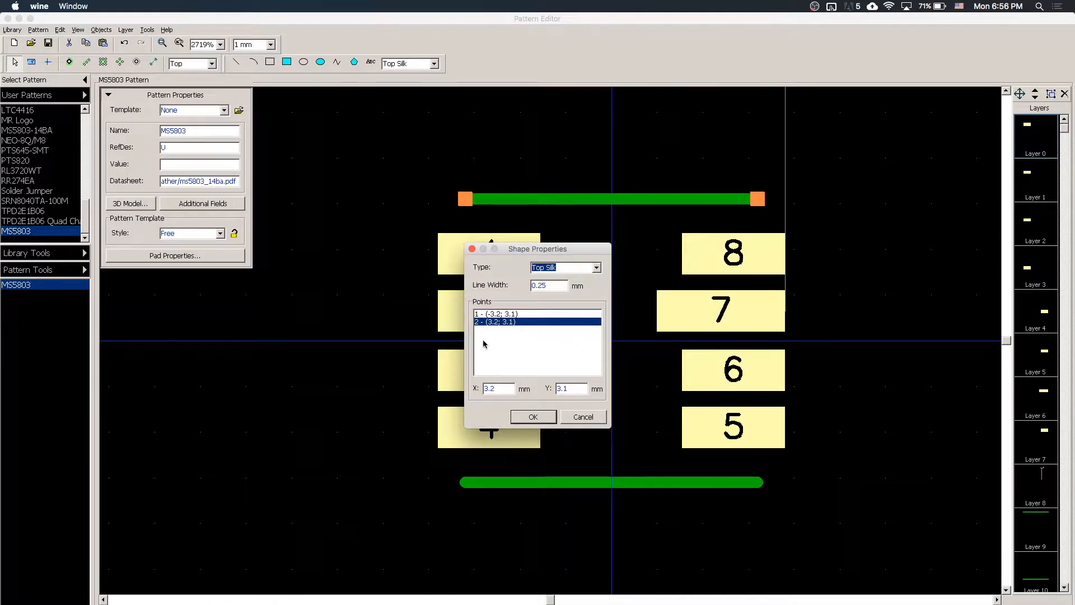
click(496, 314)
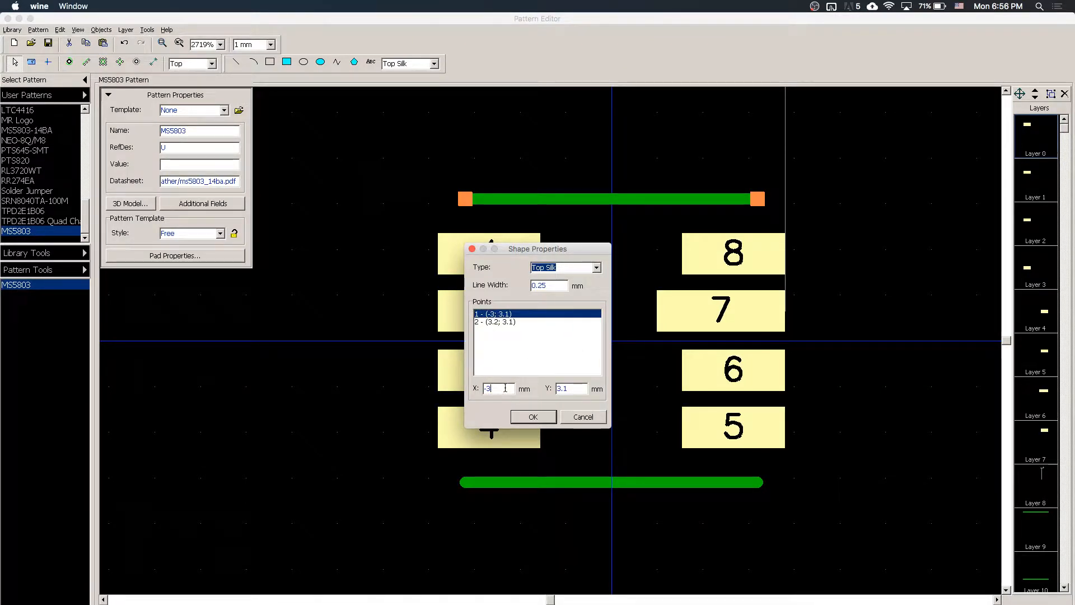
key(BackSpace)
text(2.9)
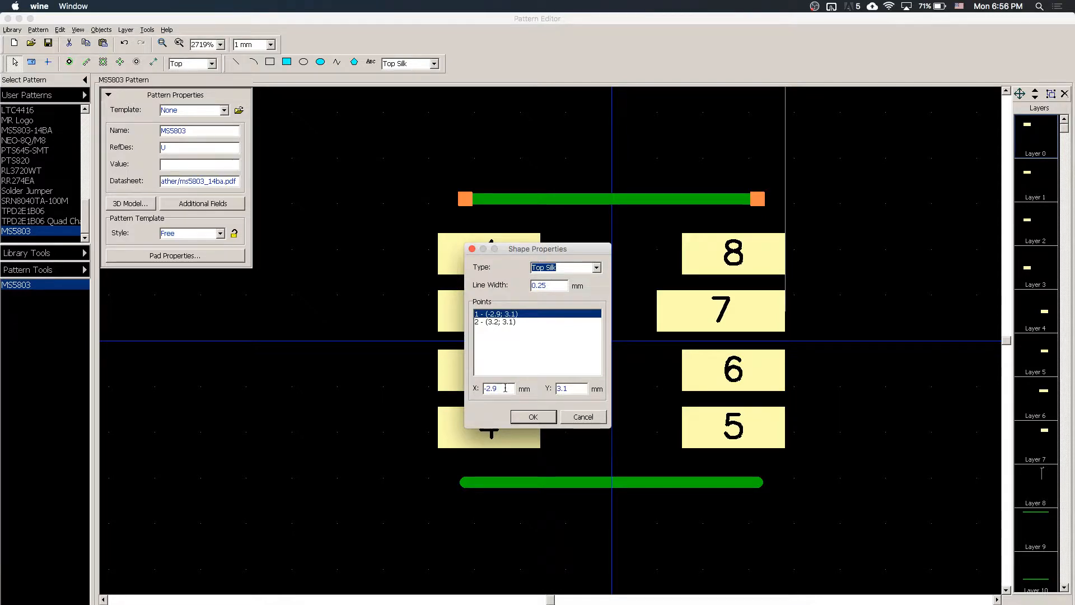
key(Return)
Set the X coordinate of the upper silkscreen line's right endpoint to 2.9 mm
double_click(713, 199)
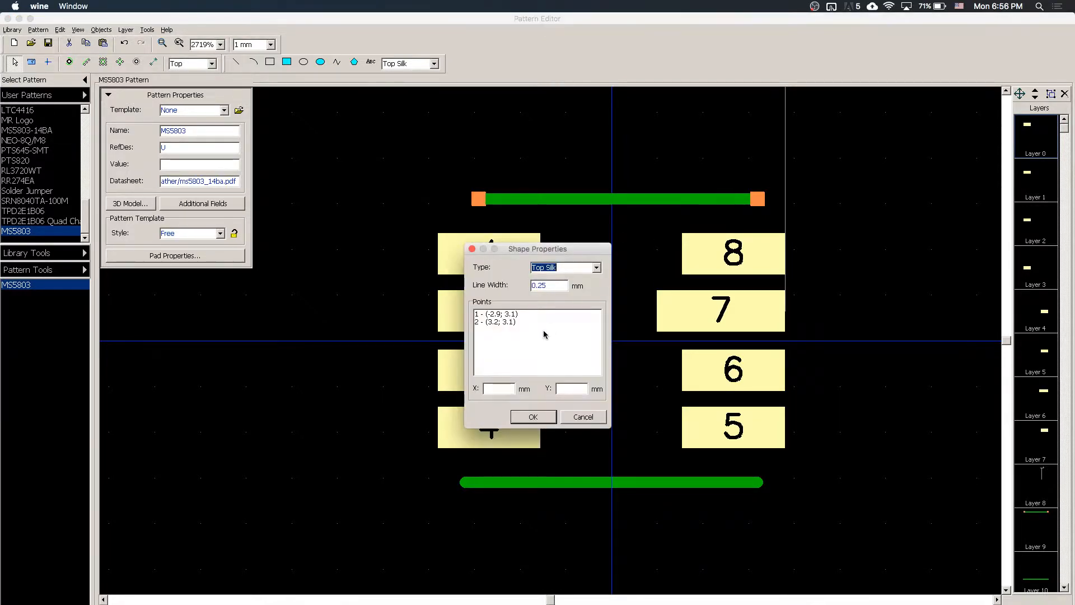
click(498, 315)
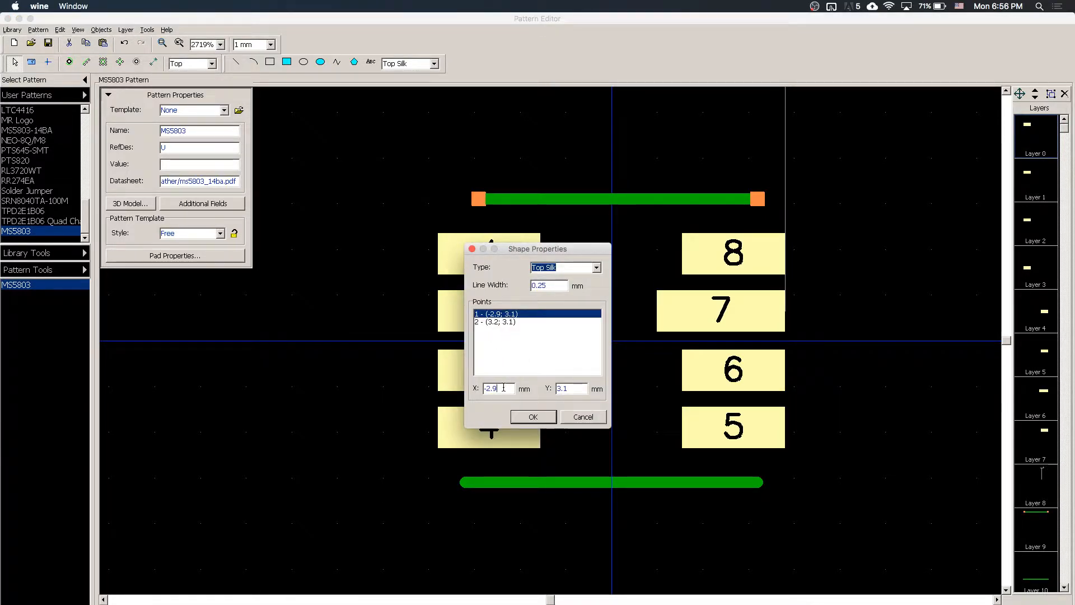
click(491, 322)
click(505, 389)
key(BackSpace)
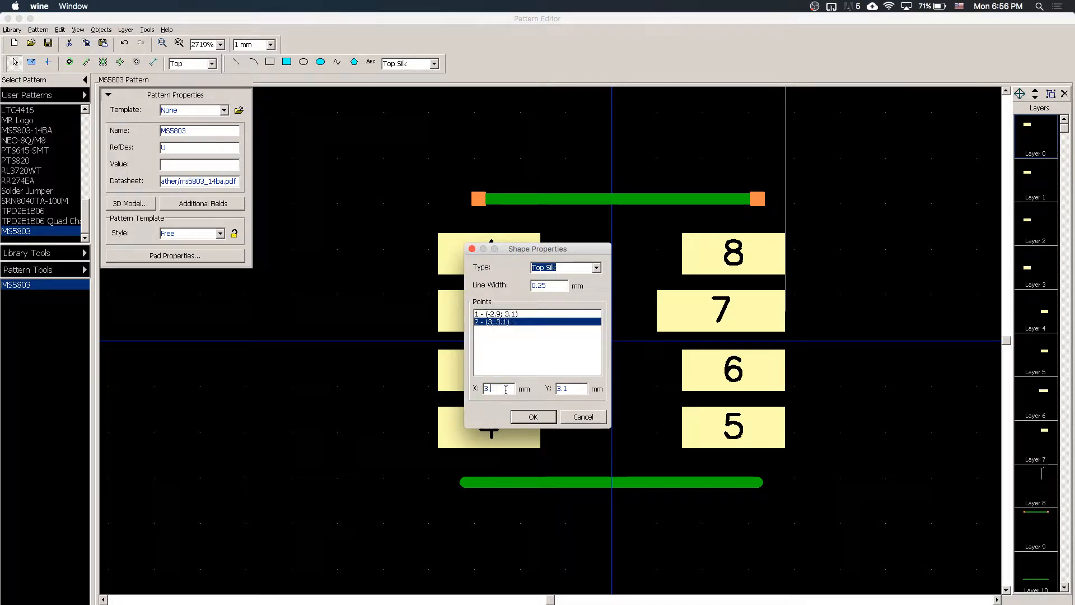
key(BackSpace)
key(BackSpace)
text(2.)
click(533, 417)
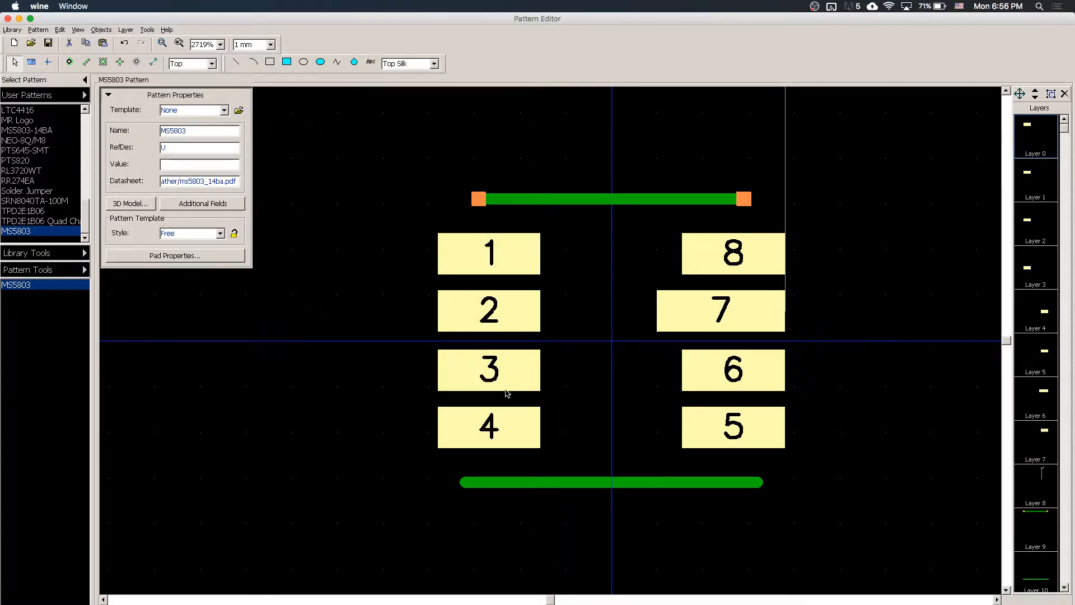
Set the X coordinates of the lower silkscreen line's endpoints to -3 mm and 3 mm
double_click(557, 482)
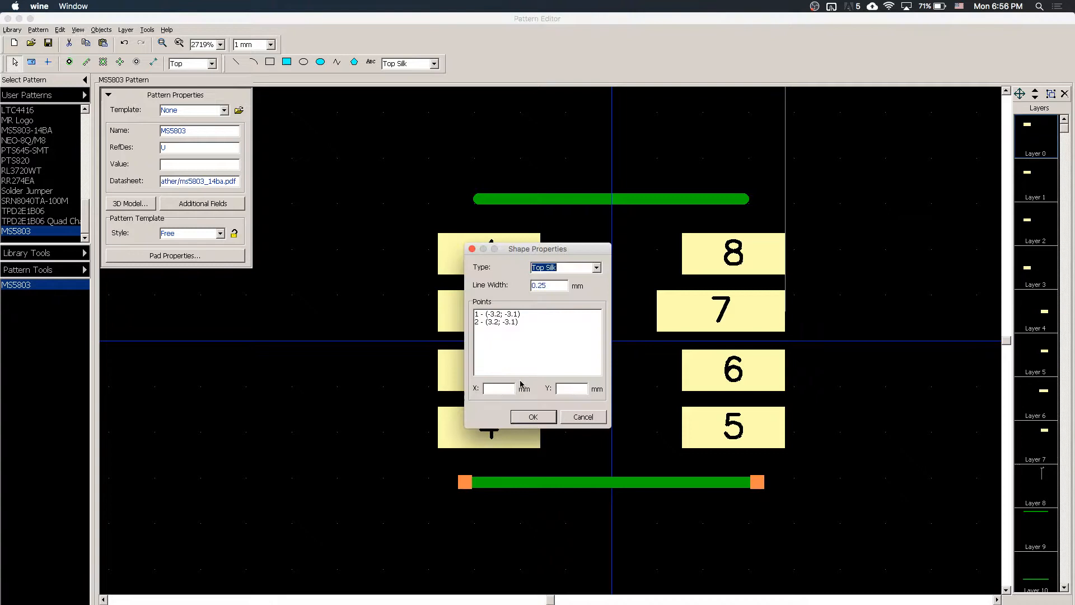
click(504, 314)
click(501, 391)
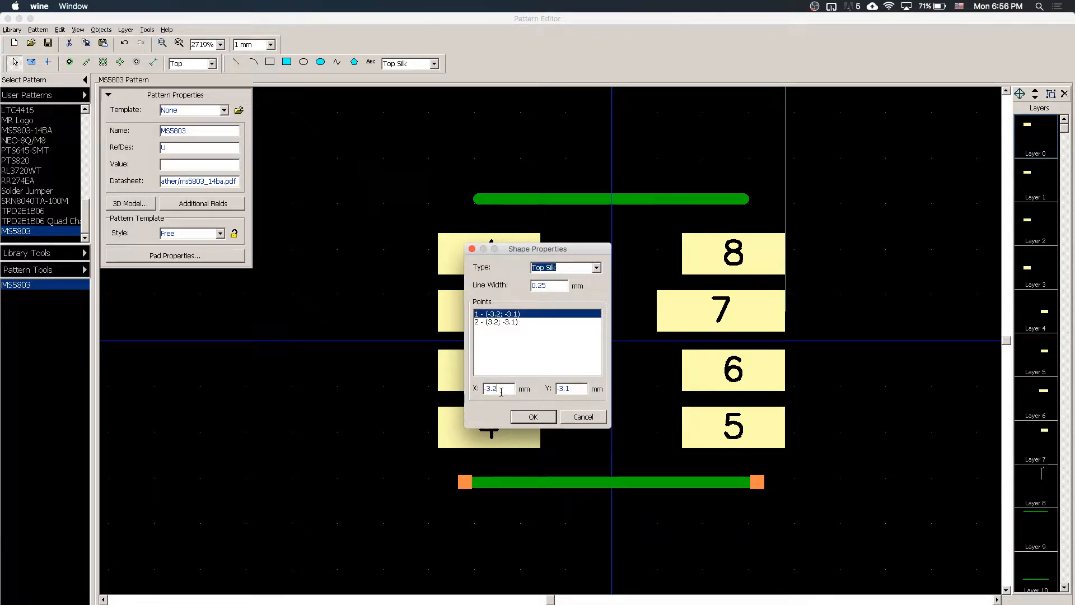
key(Return)
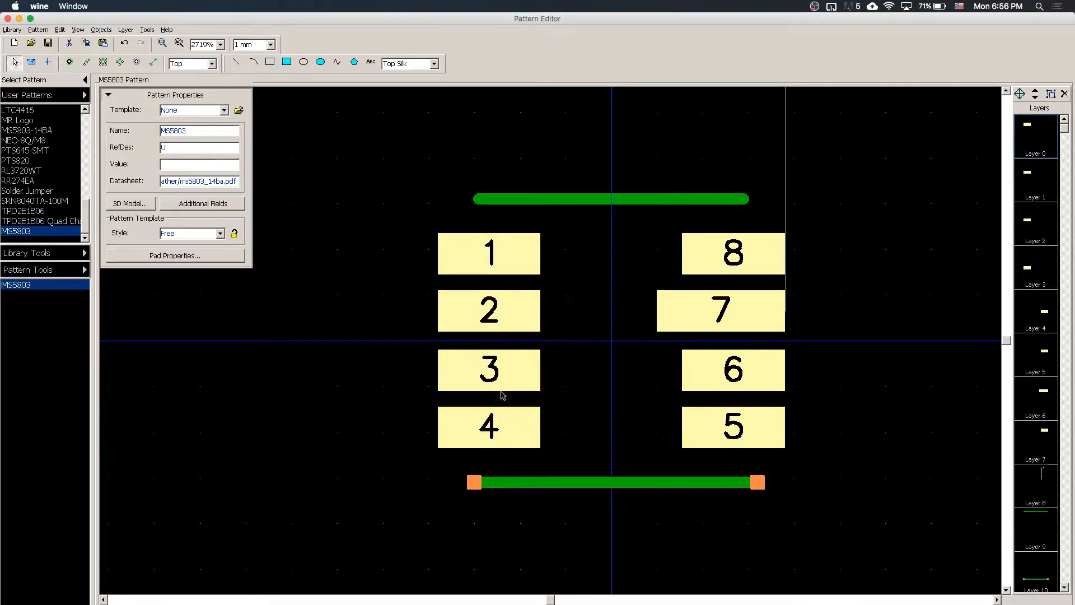
double_click(625, 482)
click(507, 322)
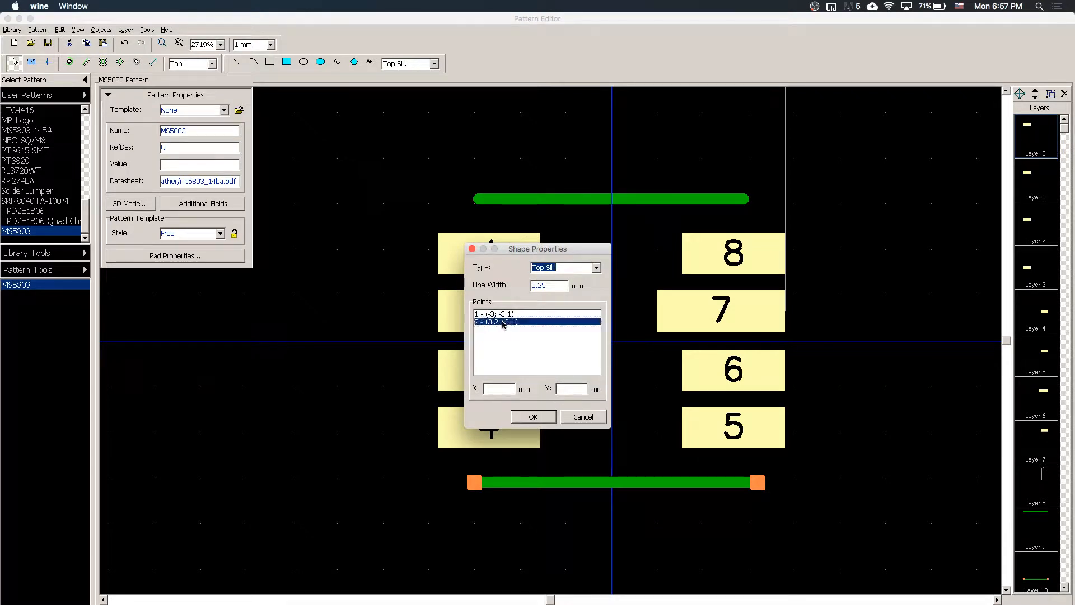
click(506, 386)
key(Return)
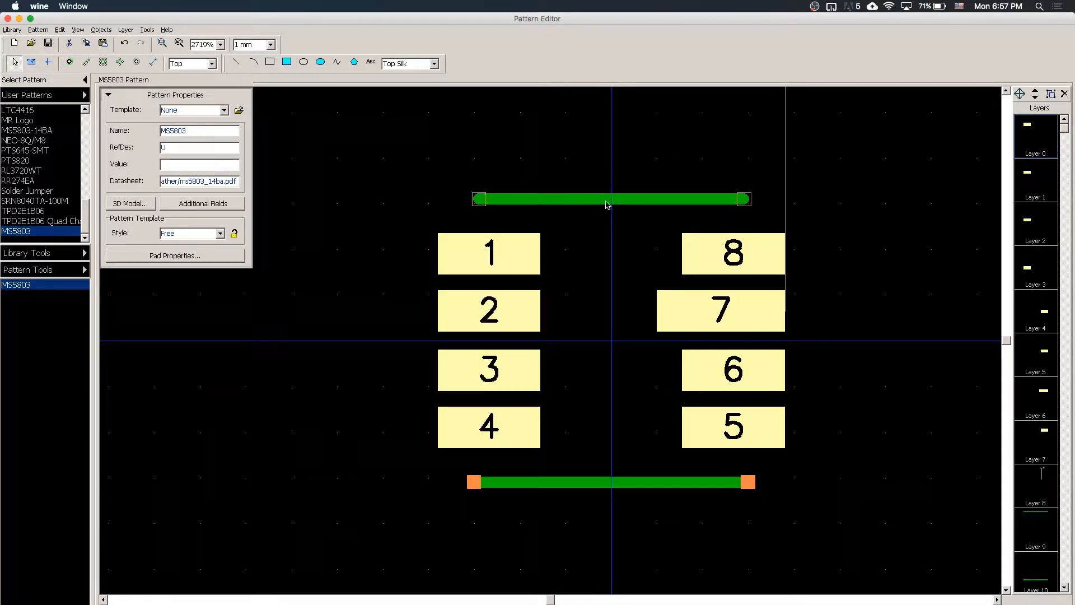
Set the X coordinate of the upper silkscreen line's left endpoint to -3 mm
double_click(607, 200)
click(507, 314)
click(501, 390)
key(BackSpace)
key(BackSpace)
key(BackSpace)
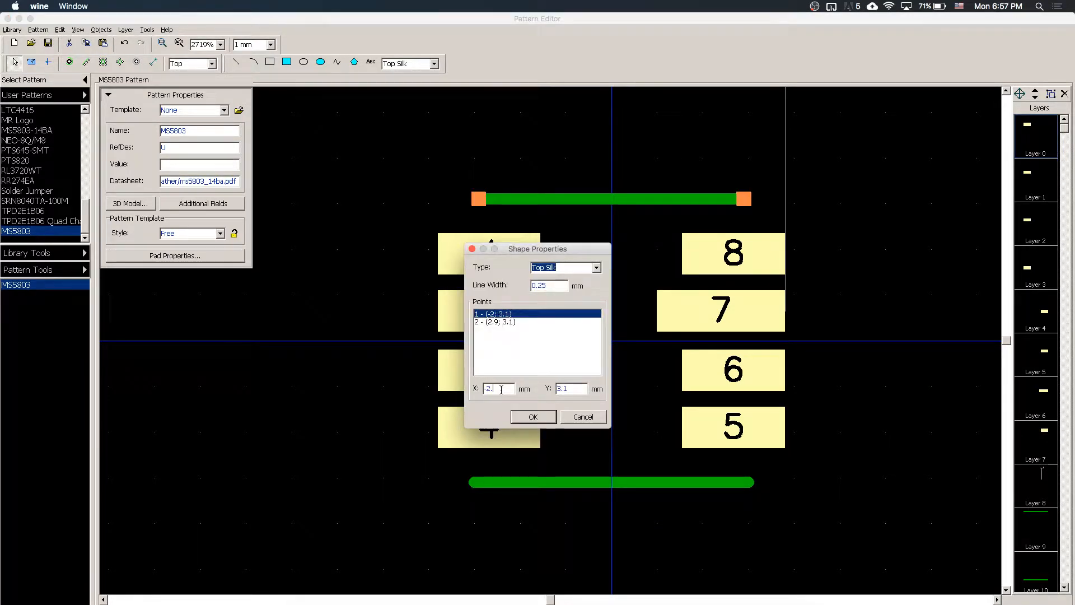
text(3)
key(Return)
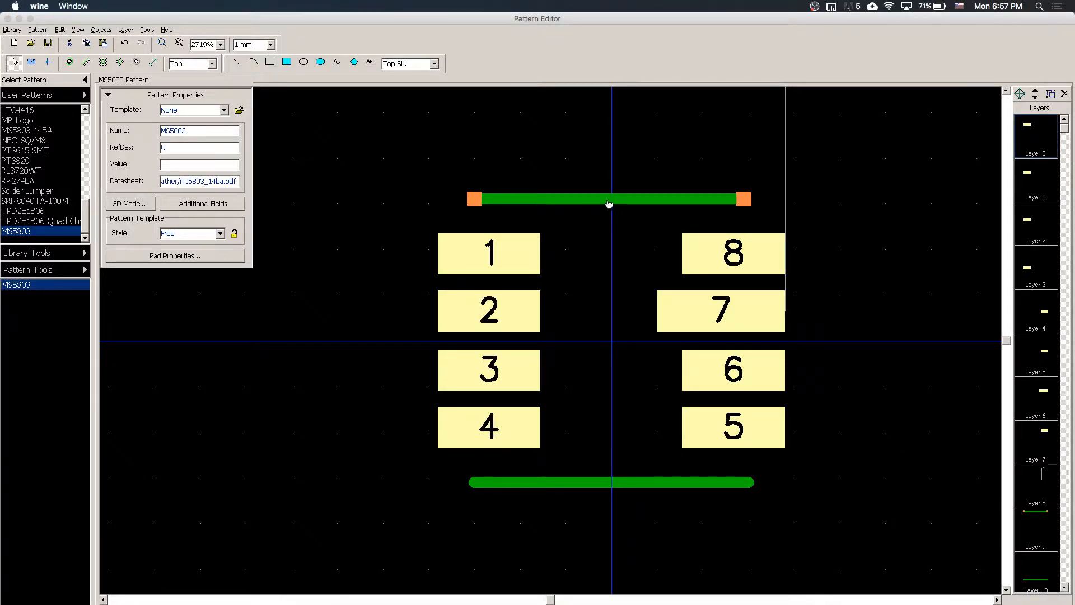
Set the X coordinate of the upper silkscreen line's right endpoint to 3 mm
double_click(609, 199)
click(496, 322)
click(499, 390)
key(BackSpace)
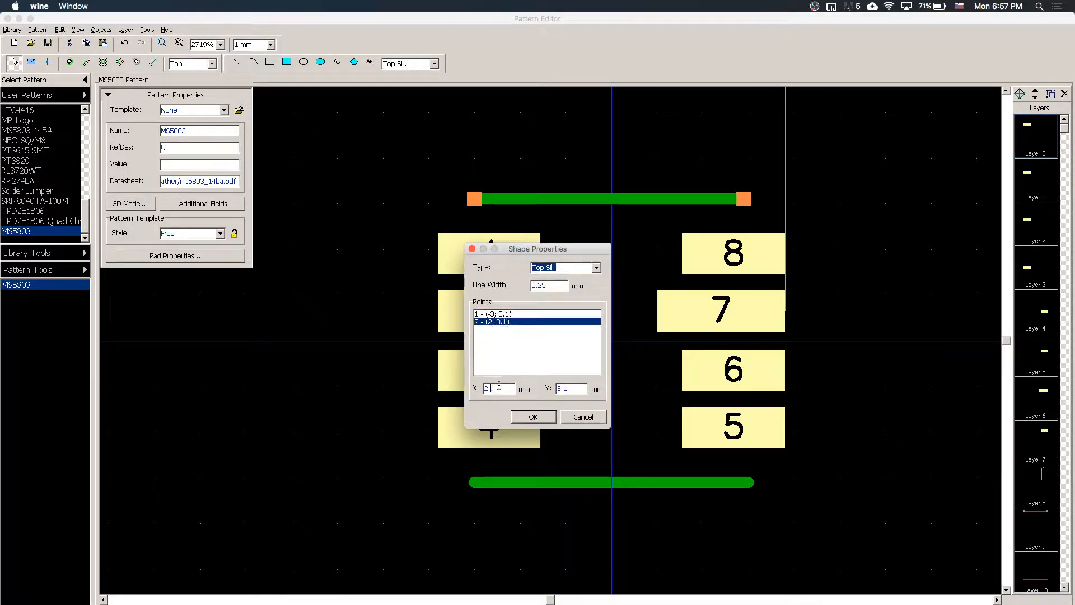
text(3)
click(519, 418)
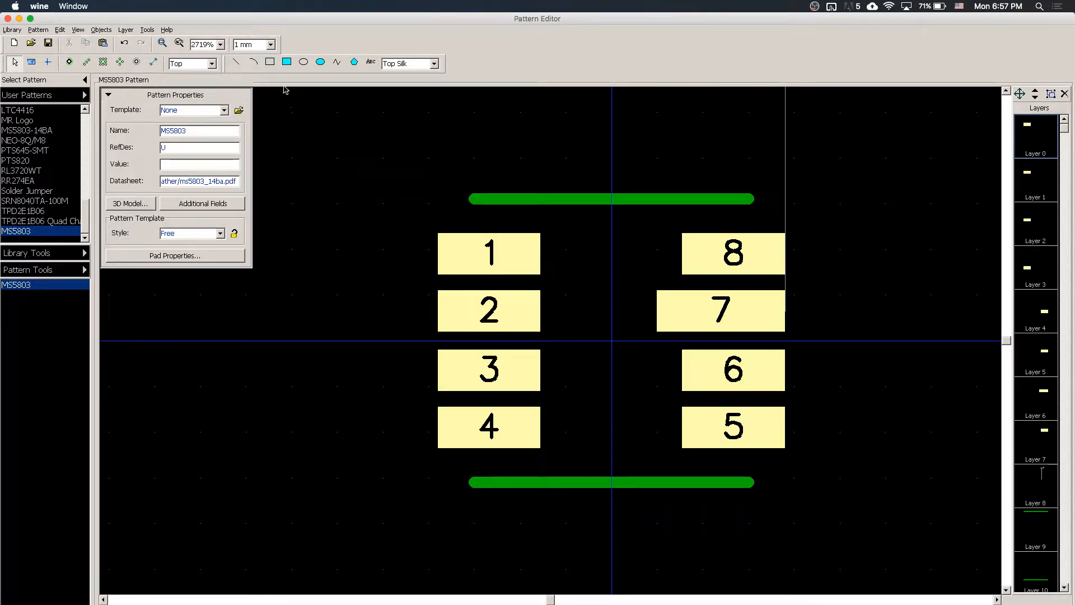
Try joining the left ends of the two silkscreen lines with a vertical Top Silk line
click(236, 61)
click(452, 222)
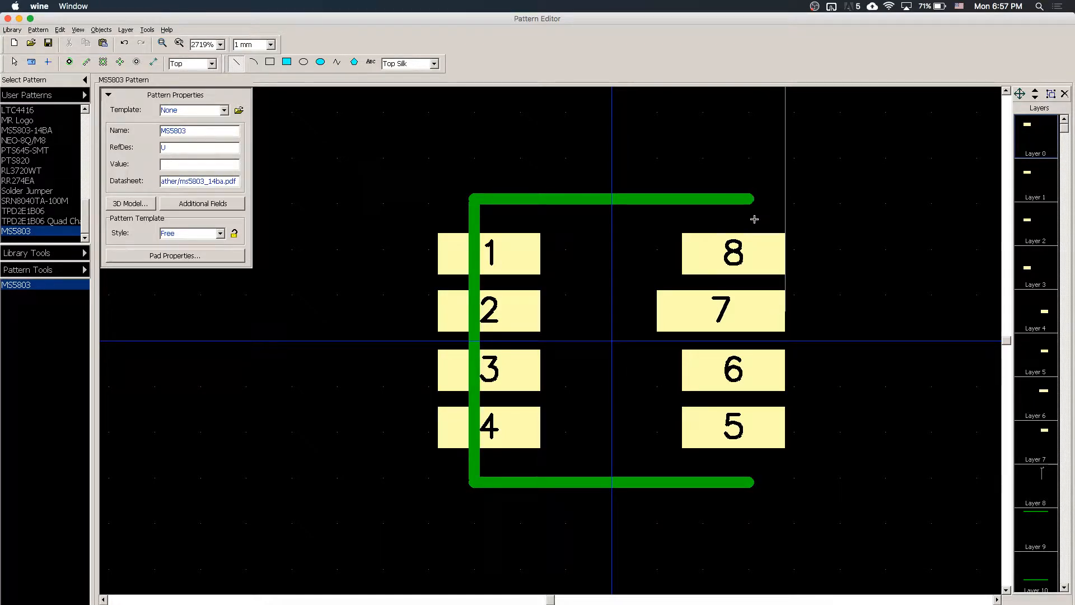
key(Escape)
Draw two vertical Top Assy lines across the pad columns at about X -3 and 3 mm, joining the silkscreen lines' ends
click(434, 63)
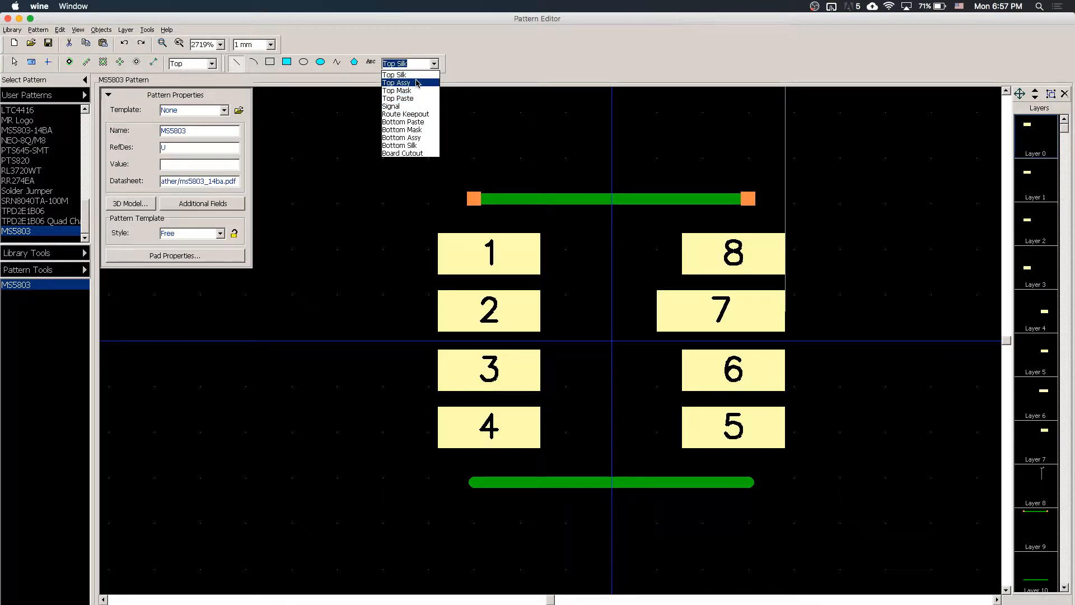
click(417, 83)
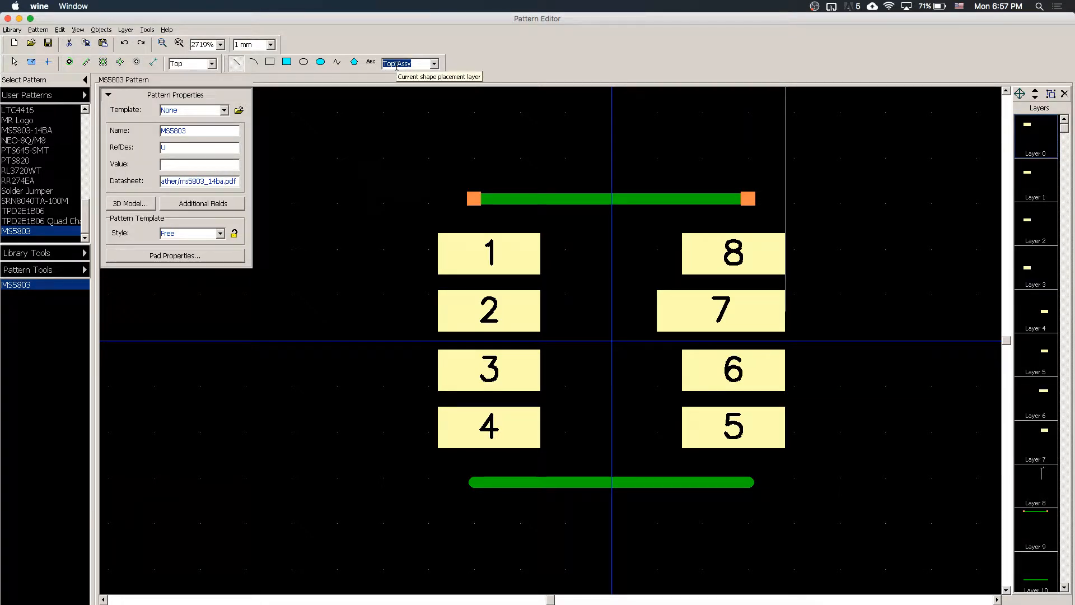
click(474, 198)
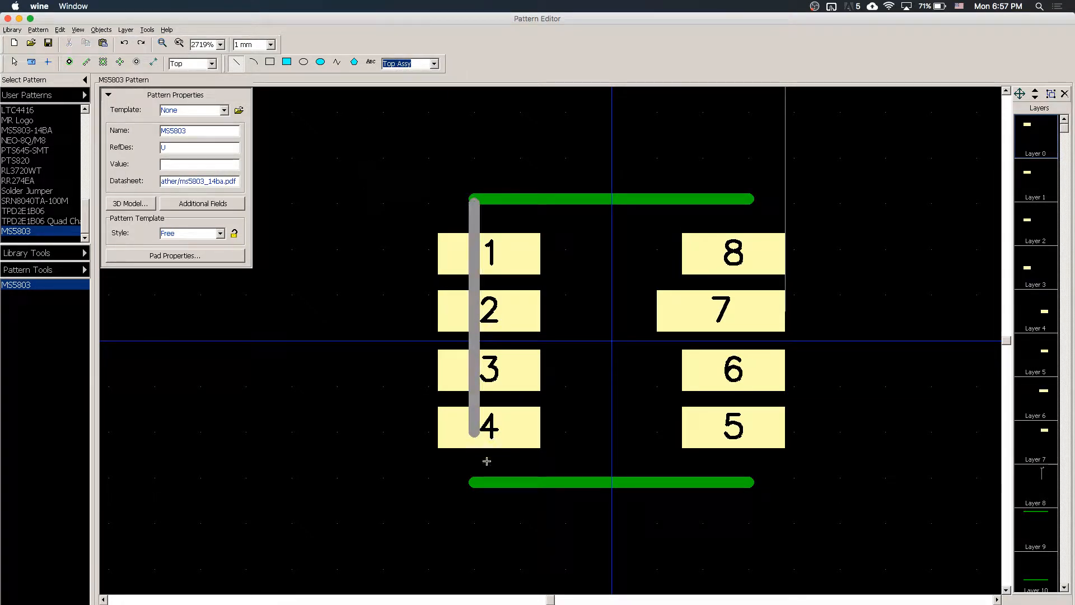
click(474, 482)
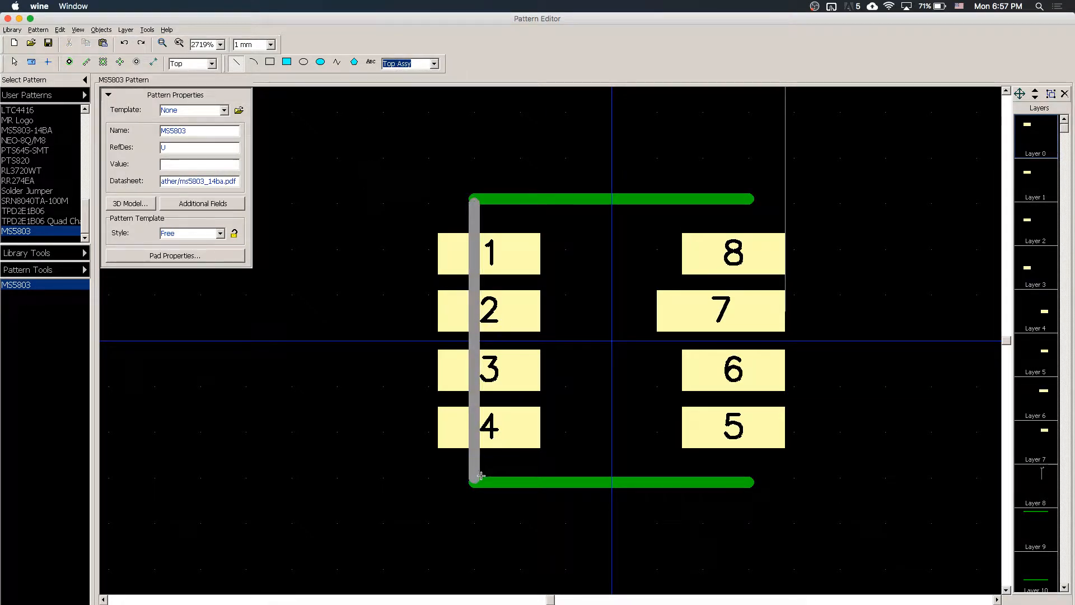
click(748, 199)
click(746, 473)
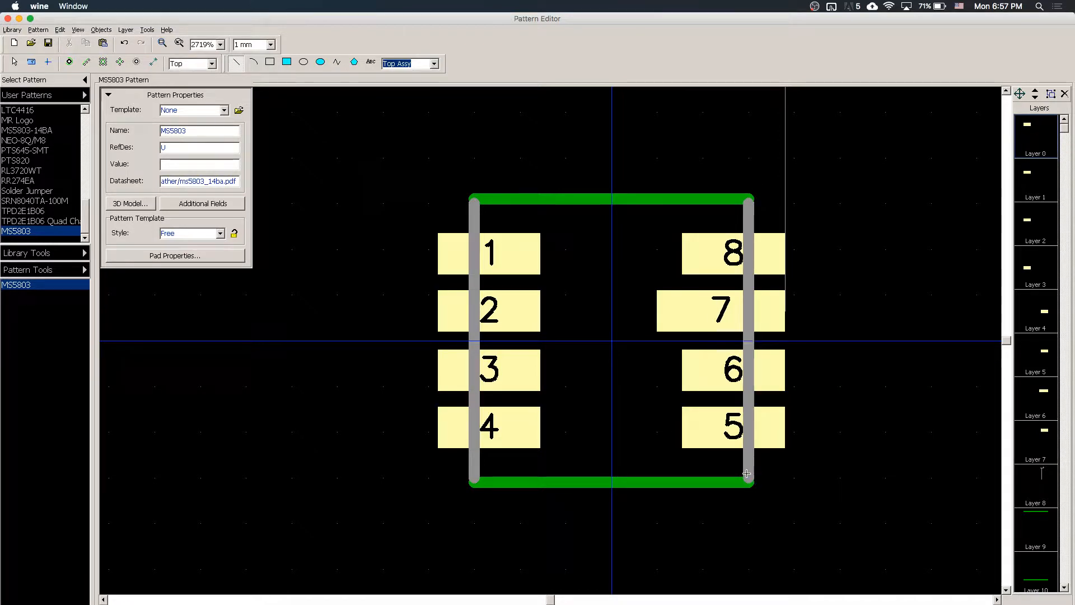
key(Escape)
double_click(474, 215)
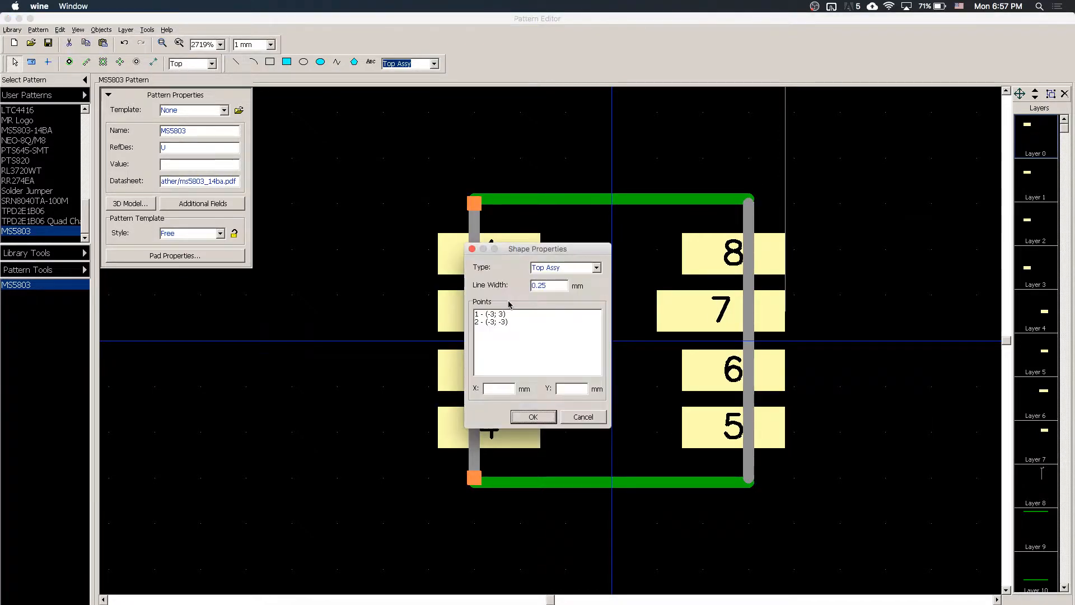
click(495, 321)
click(503, 314)
click(504, 321)
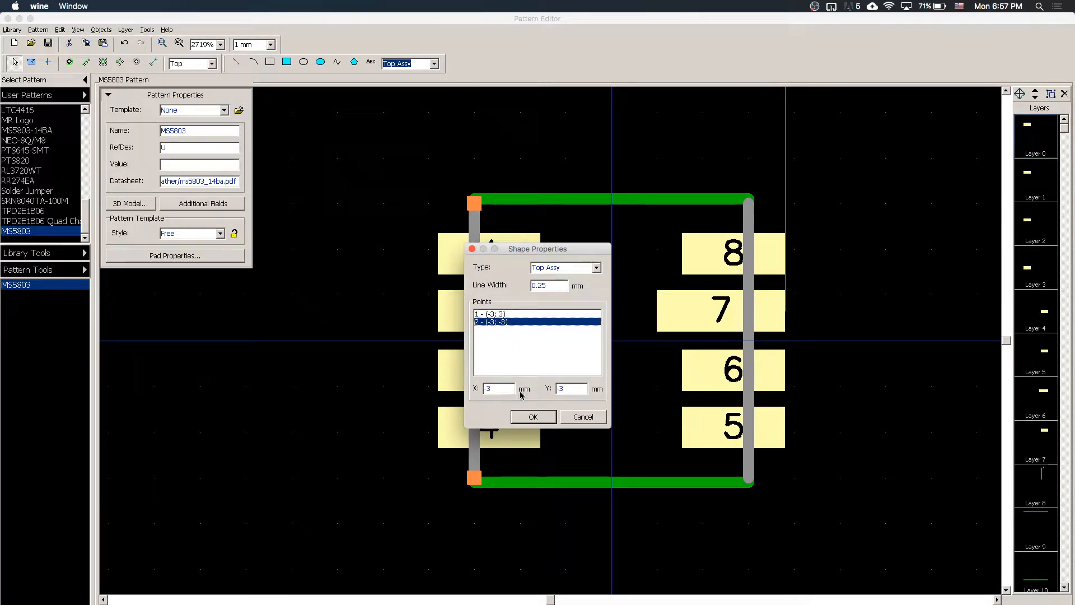
click(501, 386)
text(.1)
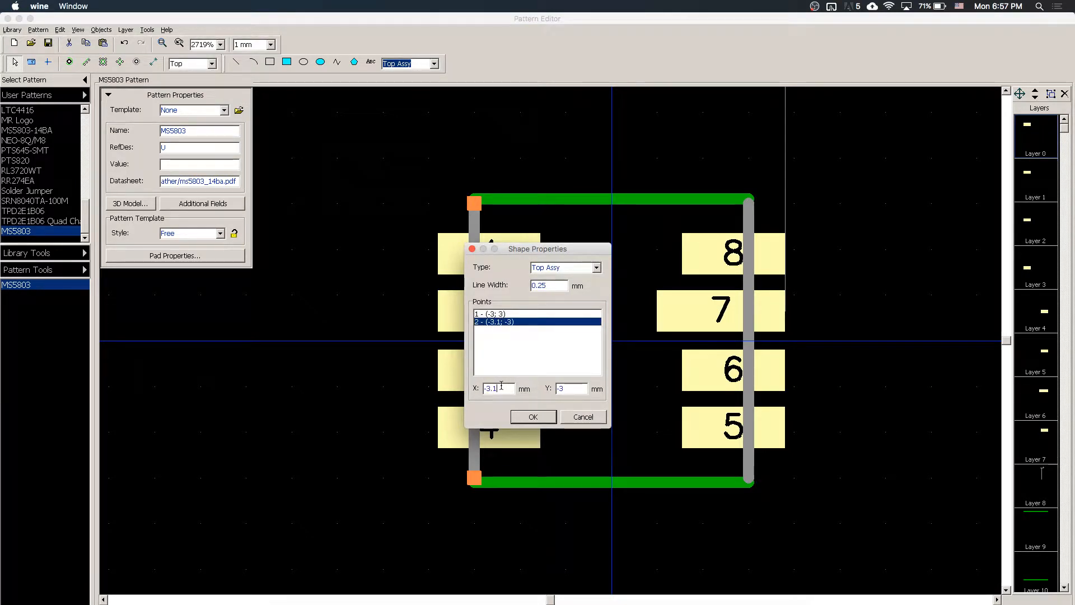
key(Escape)
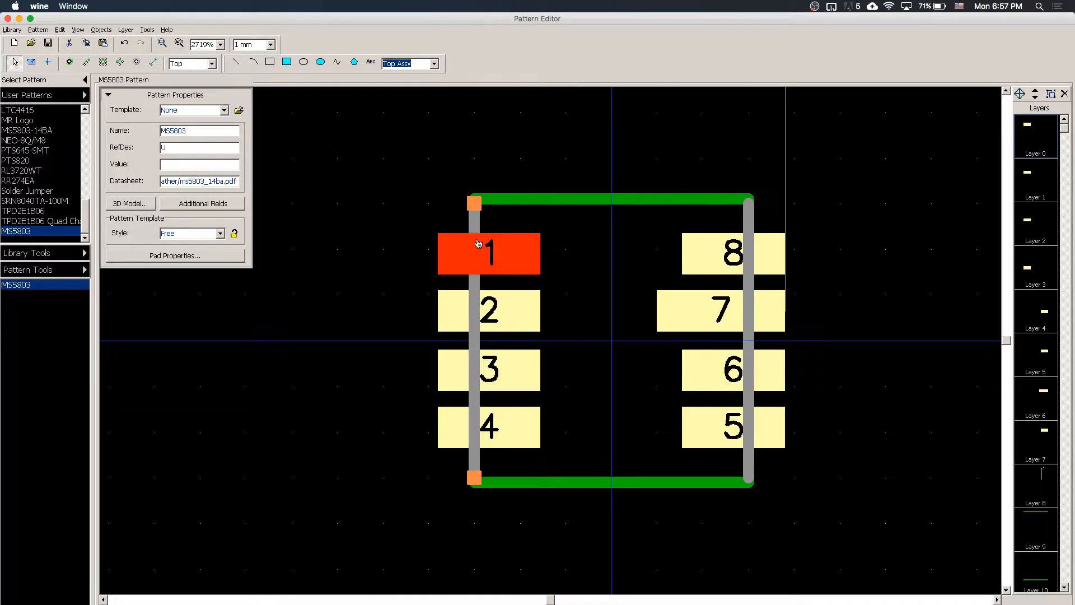
Set the X coordinates of both endpoints of the left Top Assy line to -3.2 mm
double_click(472, 220)
click(494, 315)
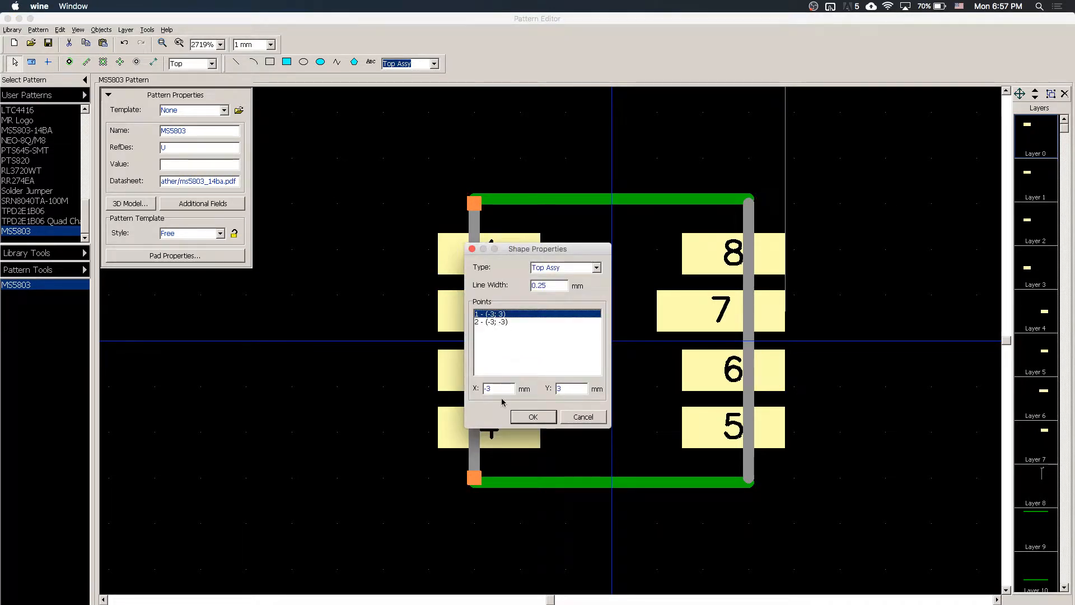
click(502, 389)
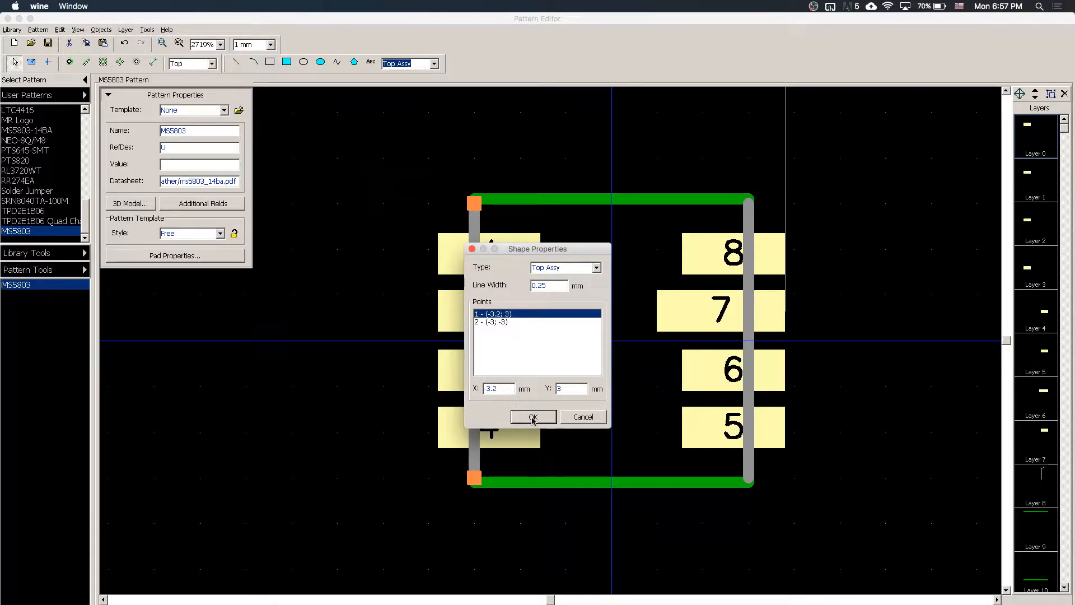
click(503, 323)
click(501, 386)
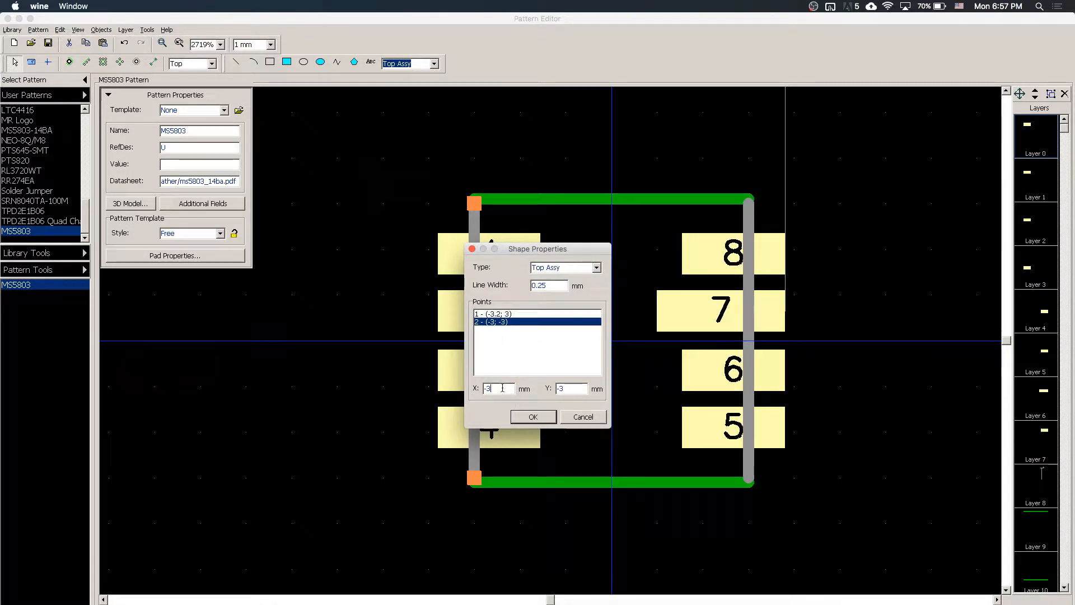
text(.2)
key(Return)
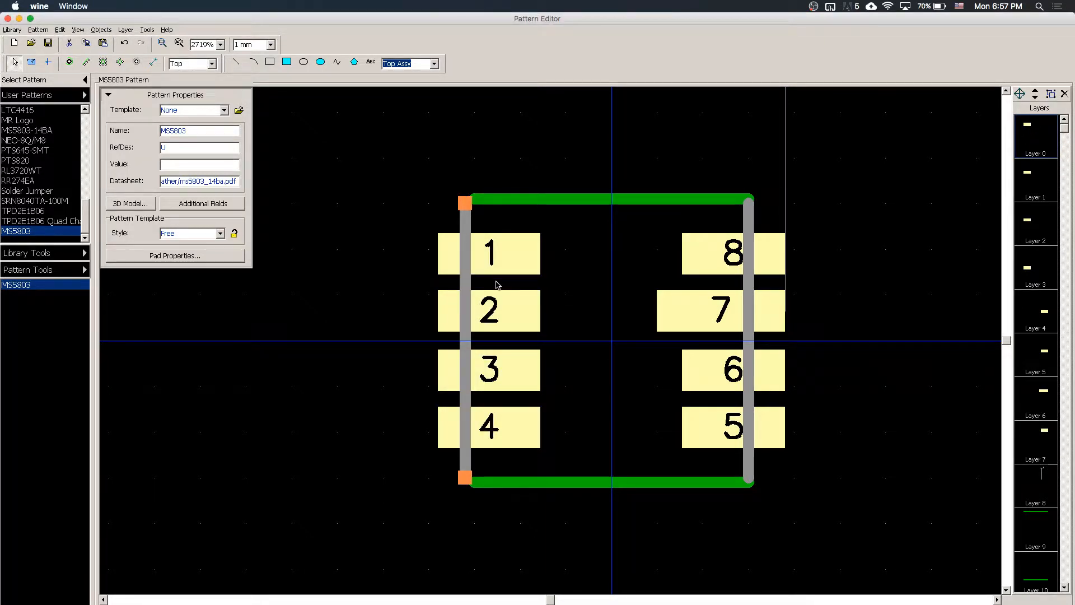
click(470, 219)
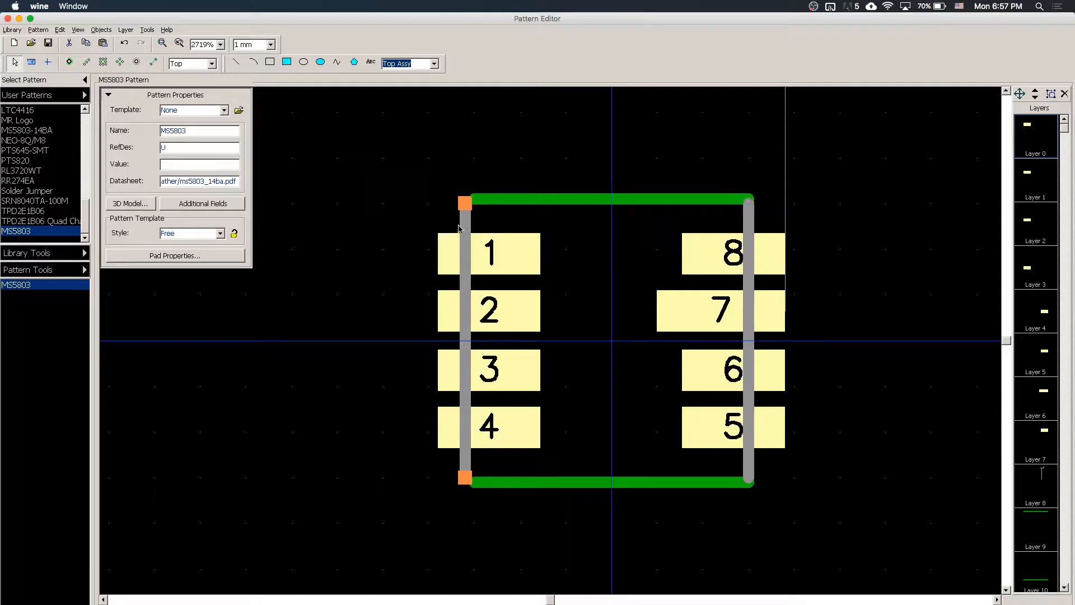
Try extending the upper Top Silk line by setting its endpoint X coordinates to -3.2 and 3.2 mm
click(754, 222)
double_click(754, 221)
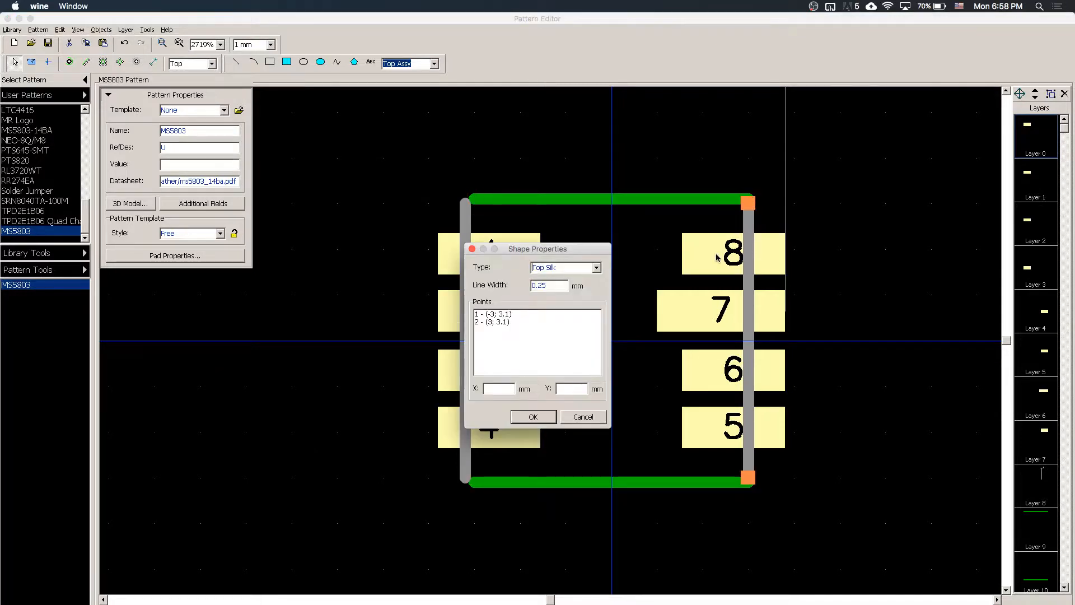
click(507, 322)
click(508, 314)
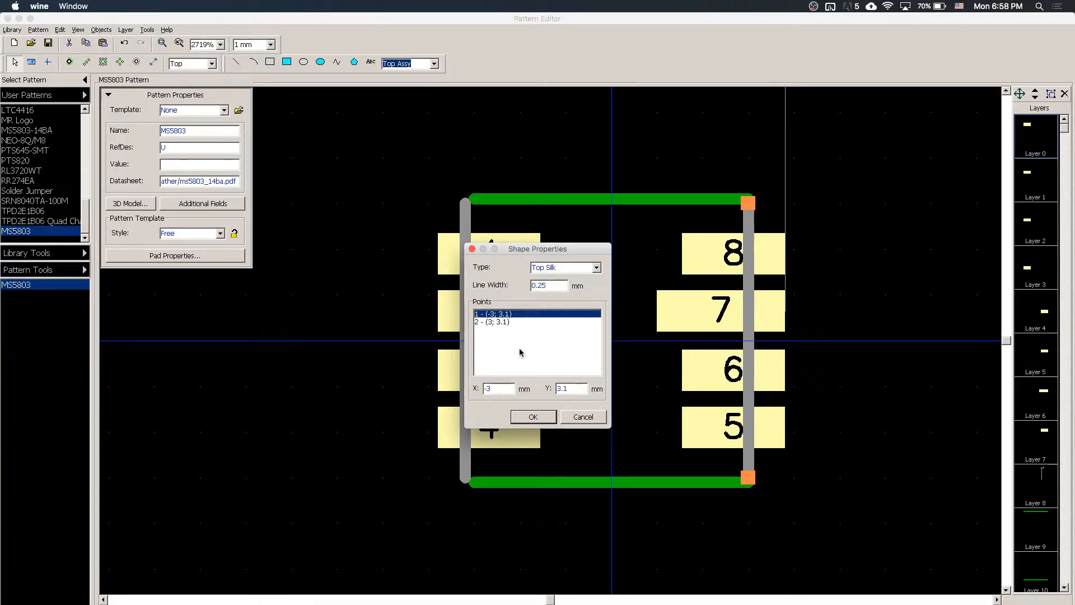
click(495, 390)
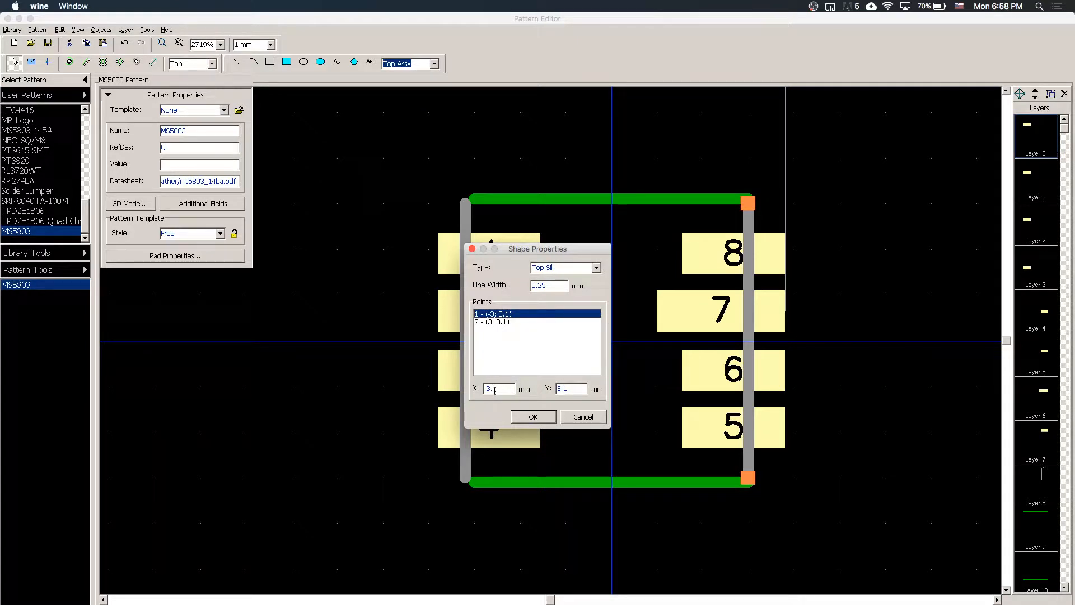
text(.2)
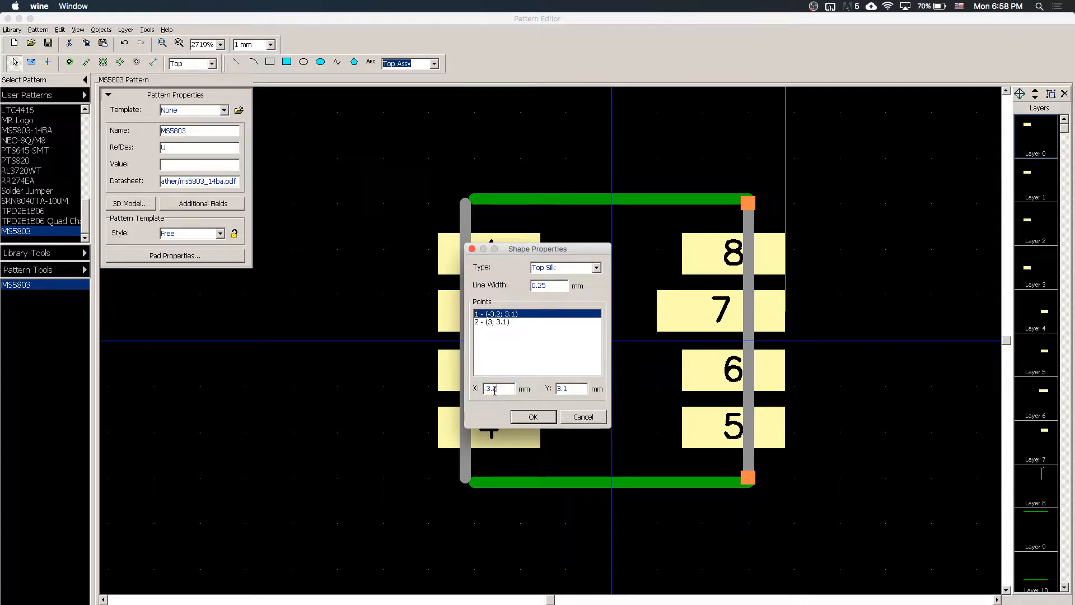
click(494, 323)
click(508, 388)
text(2)
key(BackSpace)
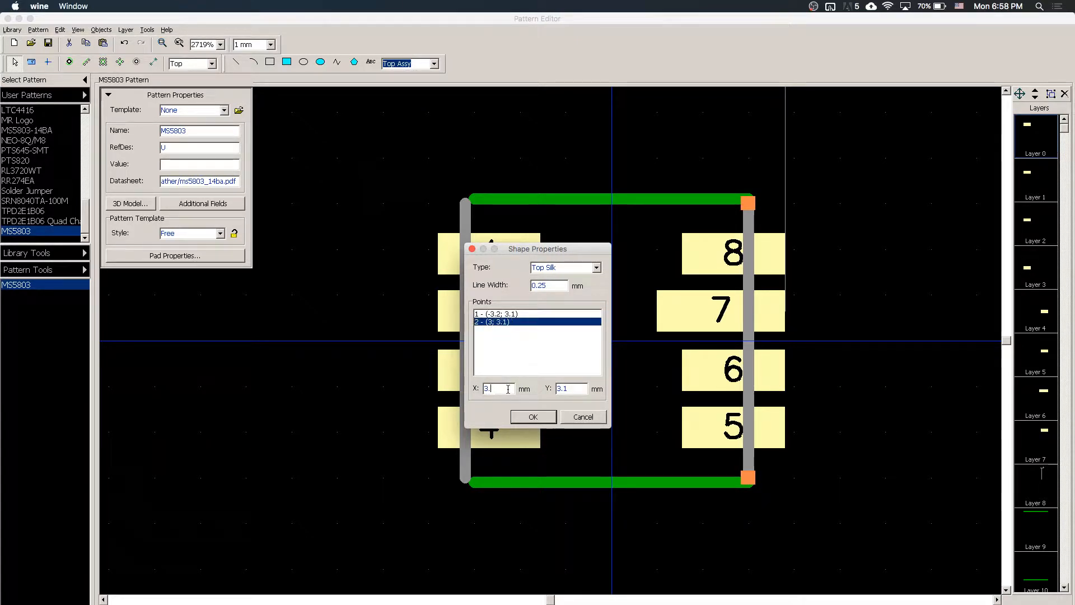
text(.2)
key(Return)
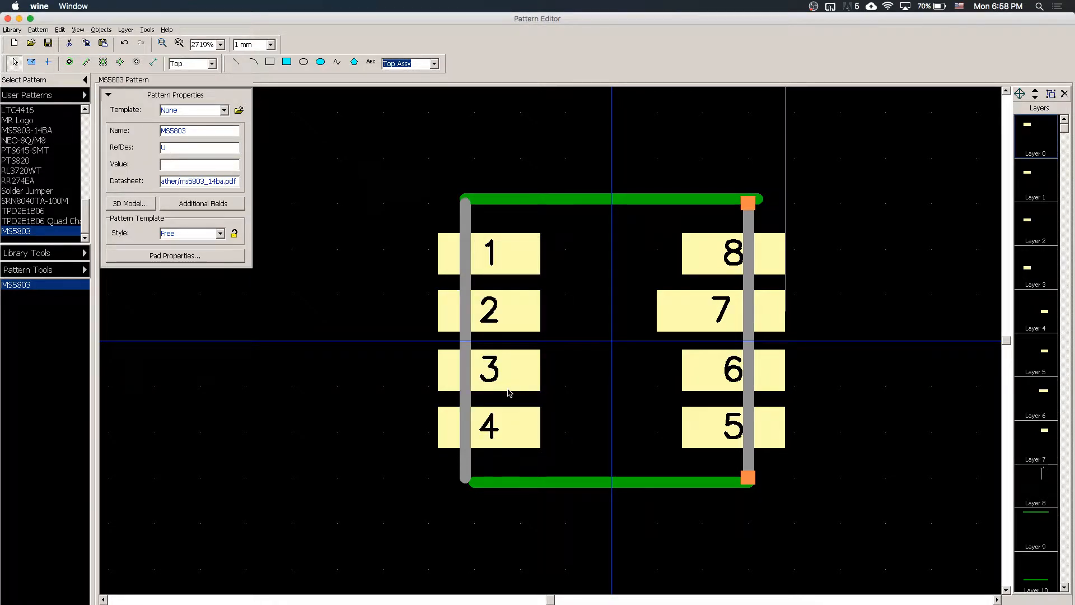
Set the X coordinates of both endpoints of the right Top Assy line to 3.2 mm
double_click(748, 285)
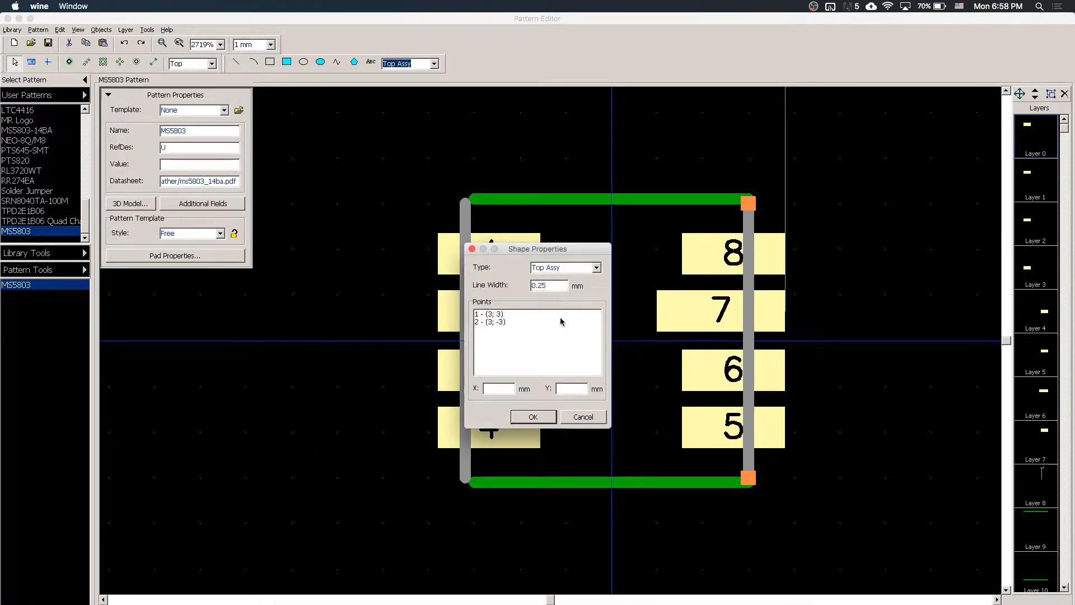
click(495, 315)
click(509, 392)
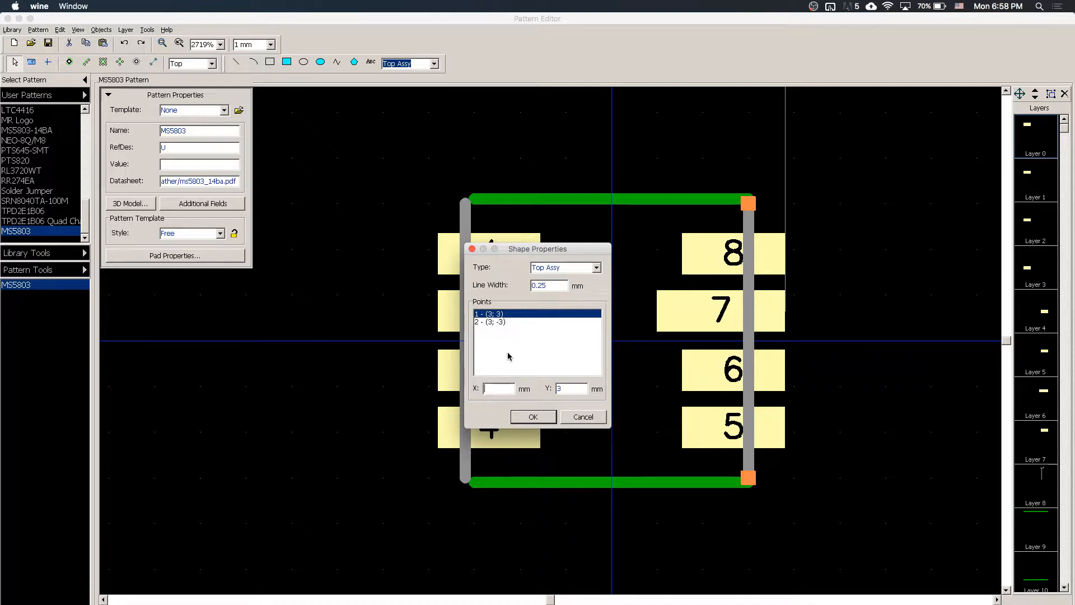
click(496, 322)
click(505, 316)
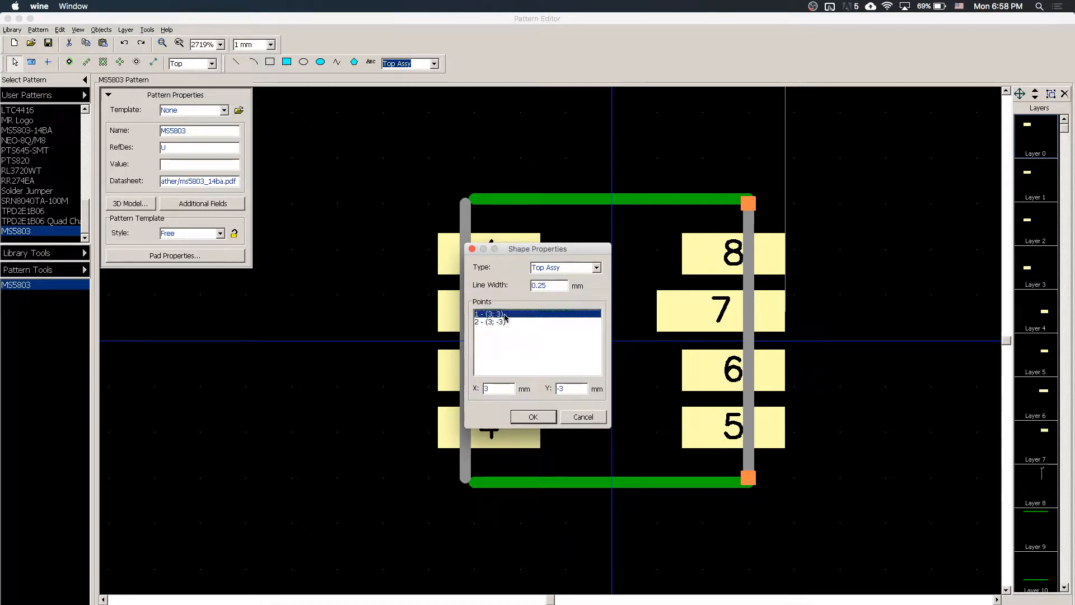
click(504, 322)
click(502, 388)
text(.2)
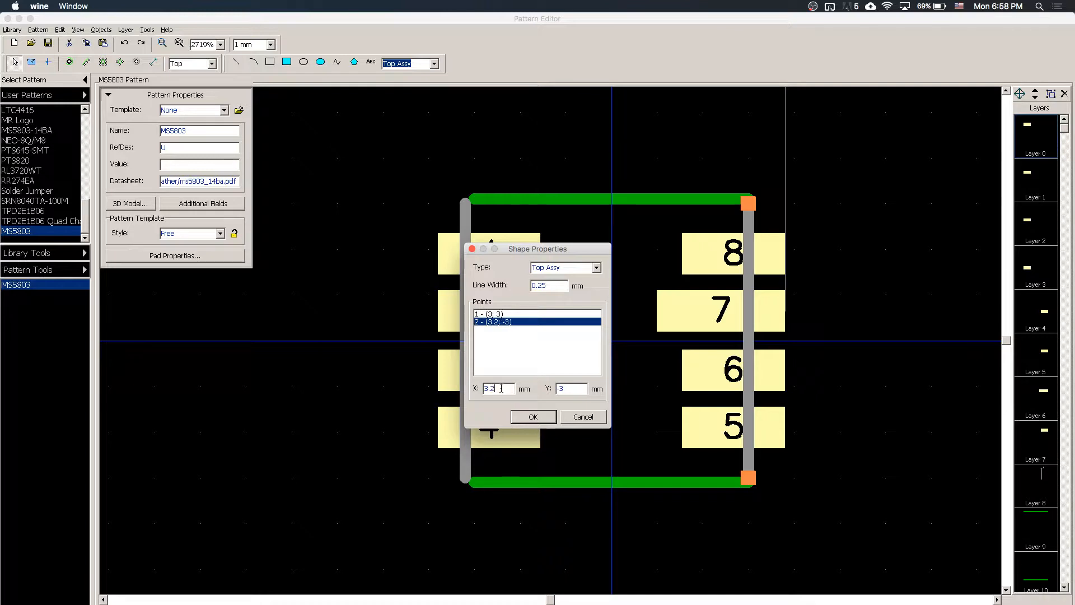
click(496, 315)
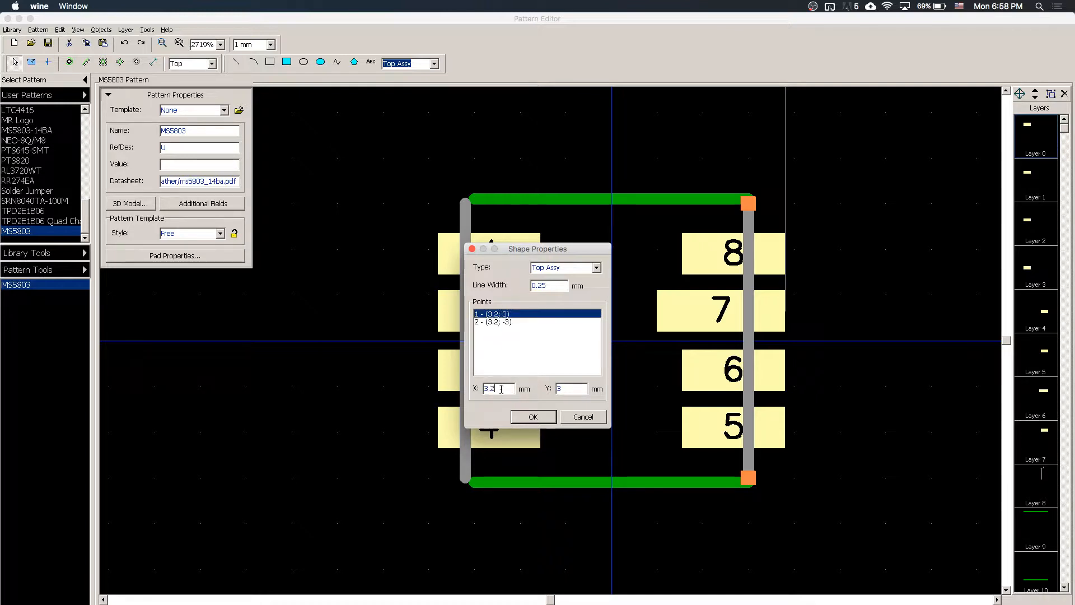
key(Return)
Shorten the upper Top Silk line by setting its endpoint X coordinates to -2.7 and 2.7 mm
click(541, 205)
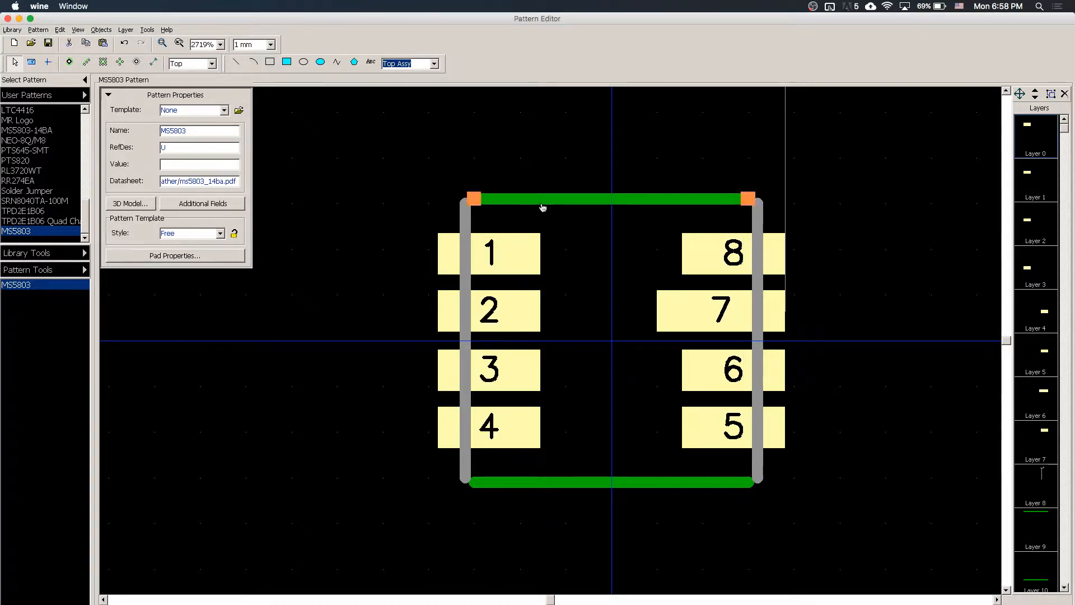
double_click(543, 207)
click(499, 313)
click(504, 389)
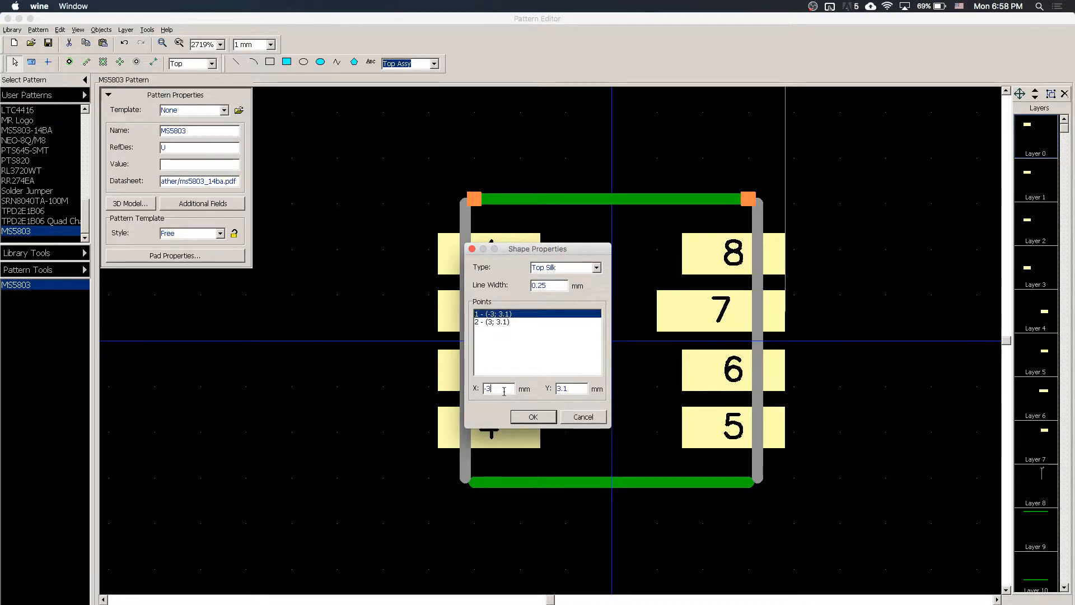
text(2.7)
click(504, 321)
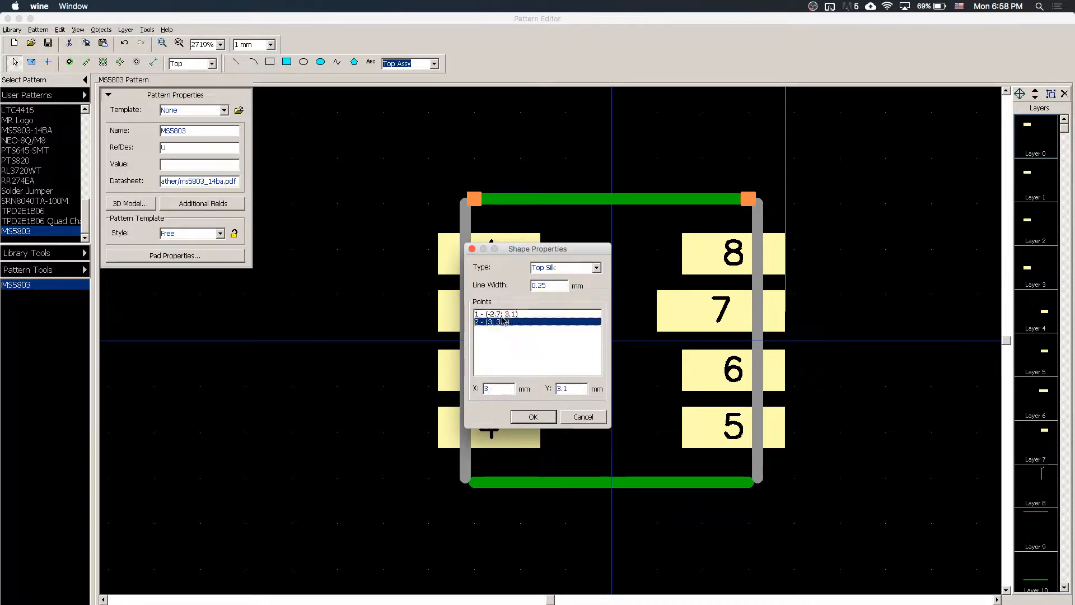
click(496, 388)
text(2.7)
key(Return)
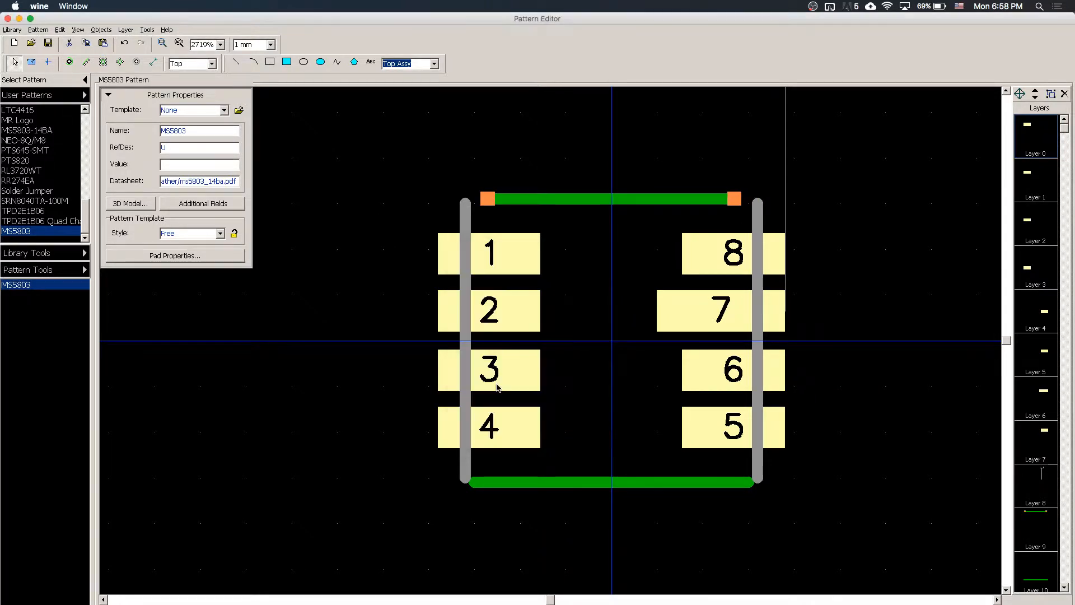
Set the Y coordinate of the left Top Assy line's upper endpoint to 2.6 mm
click(465, 216)
double_click(464, 216)
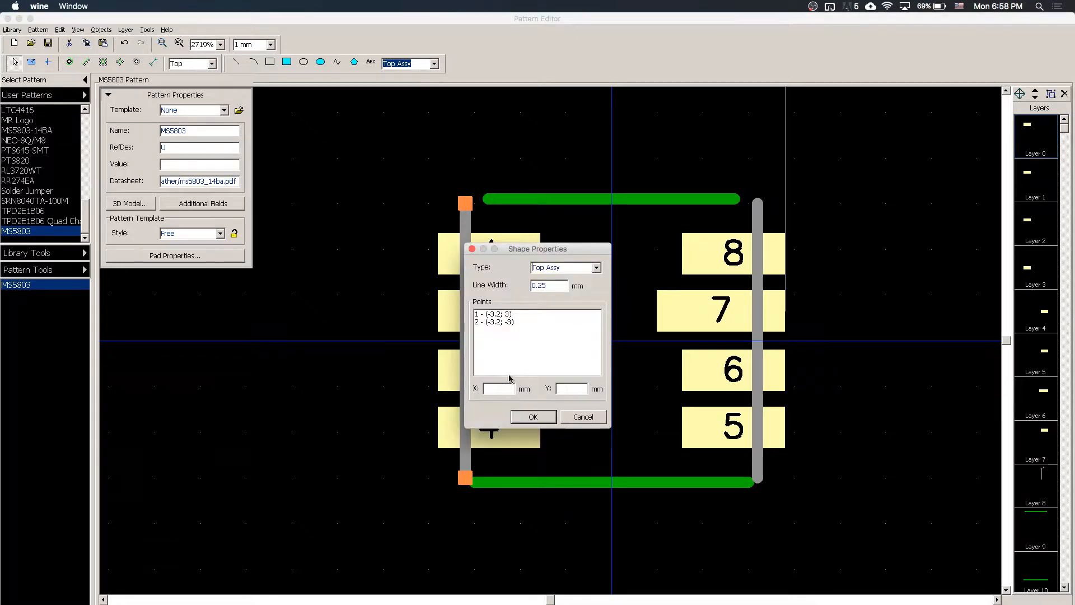
click(500, 313)
click(574, 392)
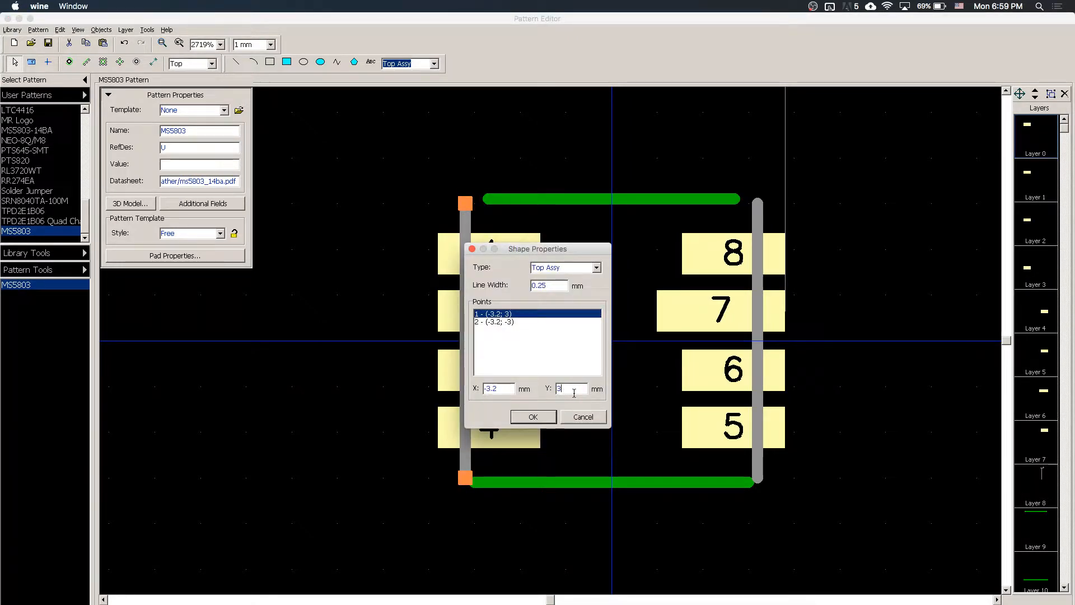
key(BackSpace)
text(2.7)
key(Return)
Set the Y coordinate of the left Top Assy line's lower endpoint to -2.6 mm
click(472, 454)
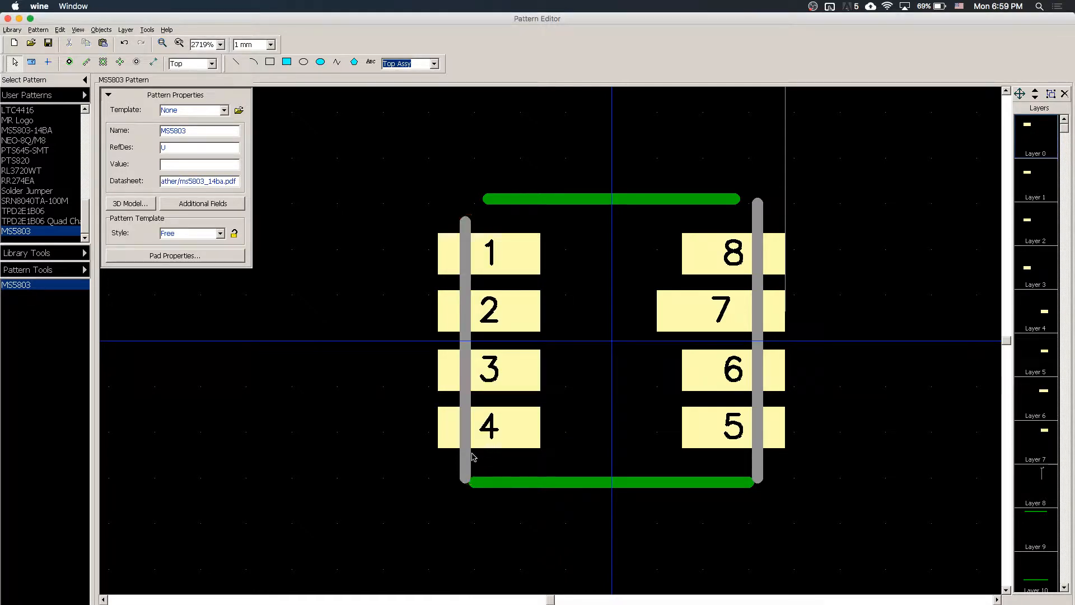
double_click(464, 471)
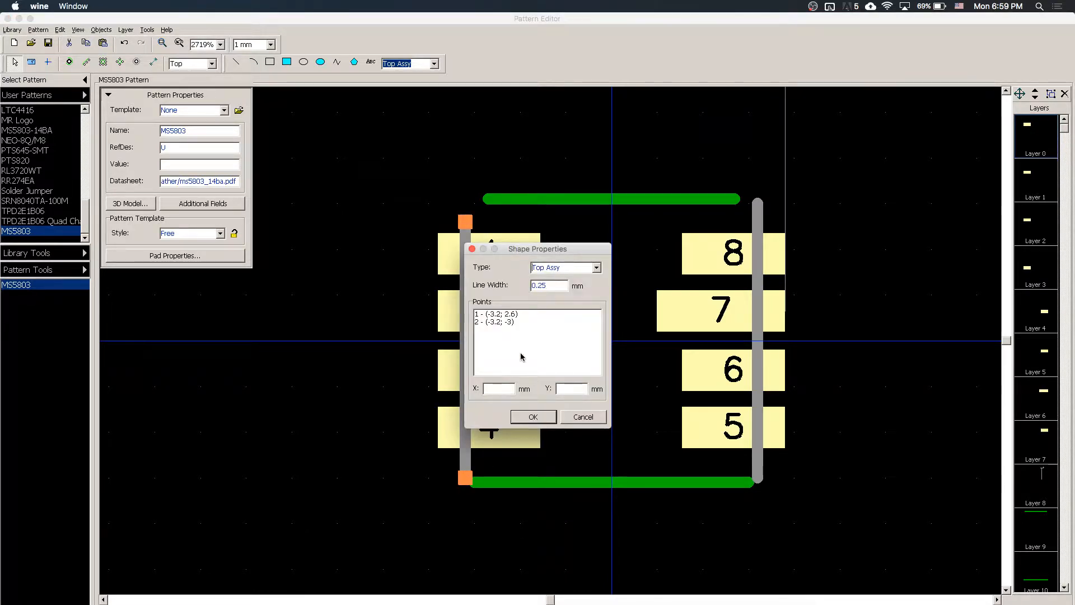
click(510, 322)
key(BackSpace)
text(2.6)
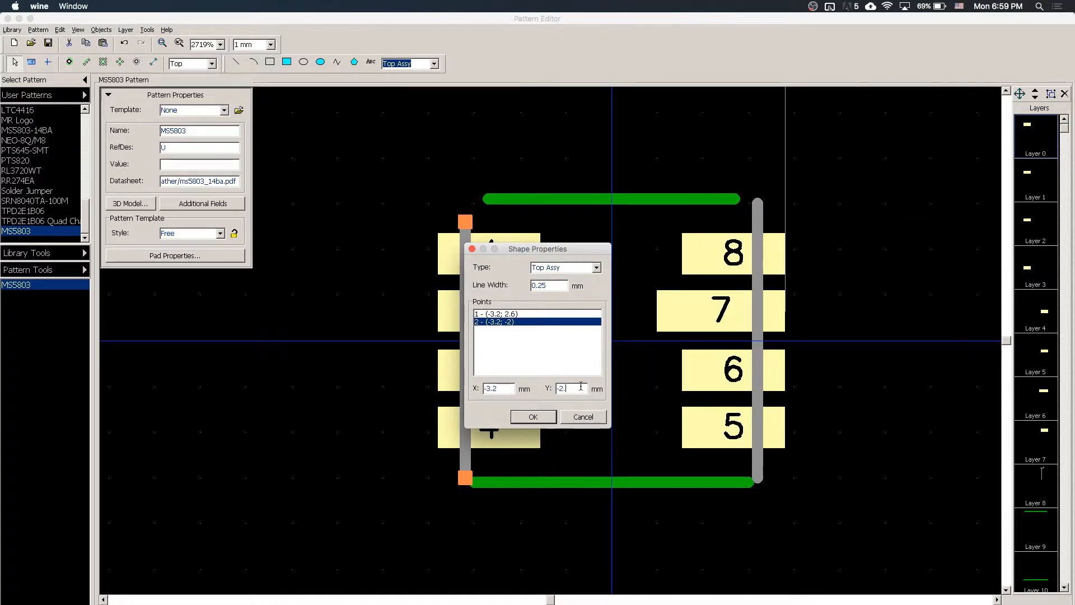
key(Return)
Set the right Top Assy line's endpoint Y coordinates to 2.6 mm at the upper end and -2.6 mm at the lower end
double_click(757, 252)
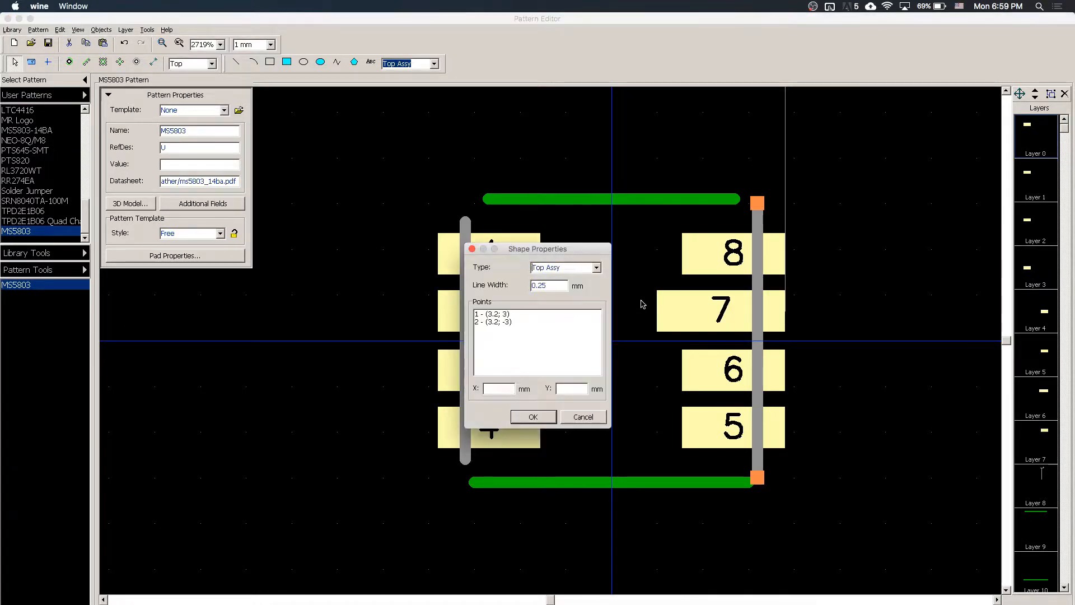
click(504, 314)
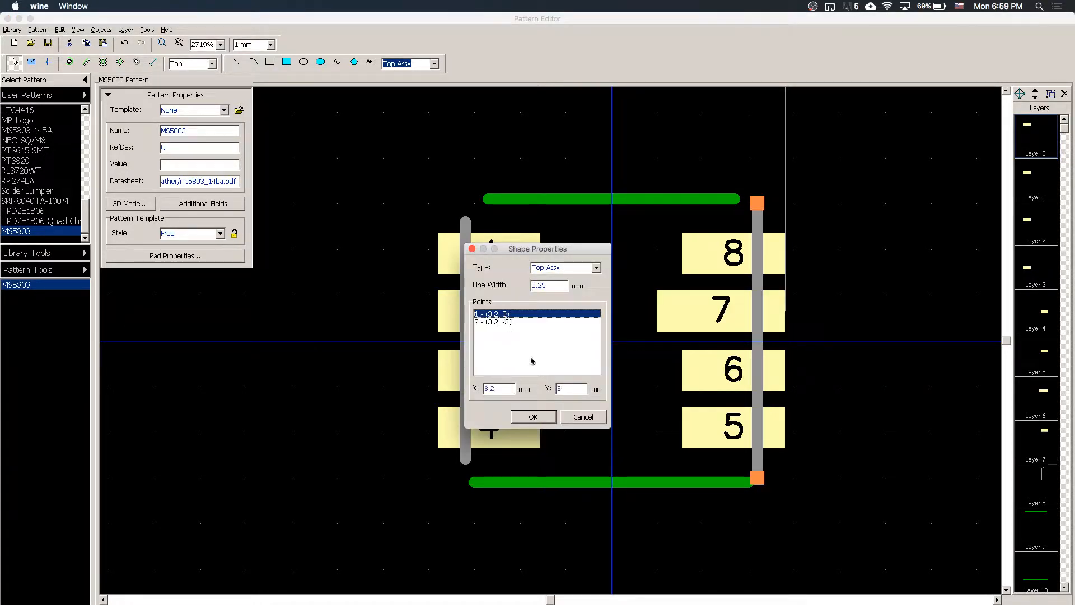
click(565, 388)
key(BackSpace)
text(2.6)
click(513, 323)
click(565, 388)
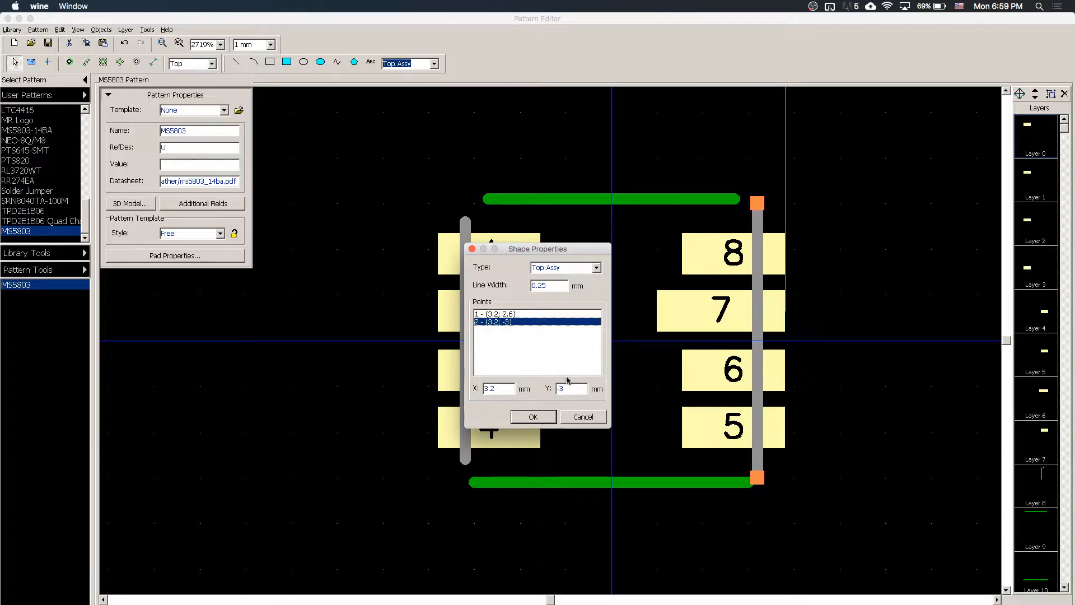
key(BackSpace)
text(2.6)
key(Return)
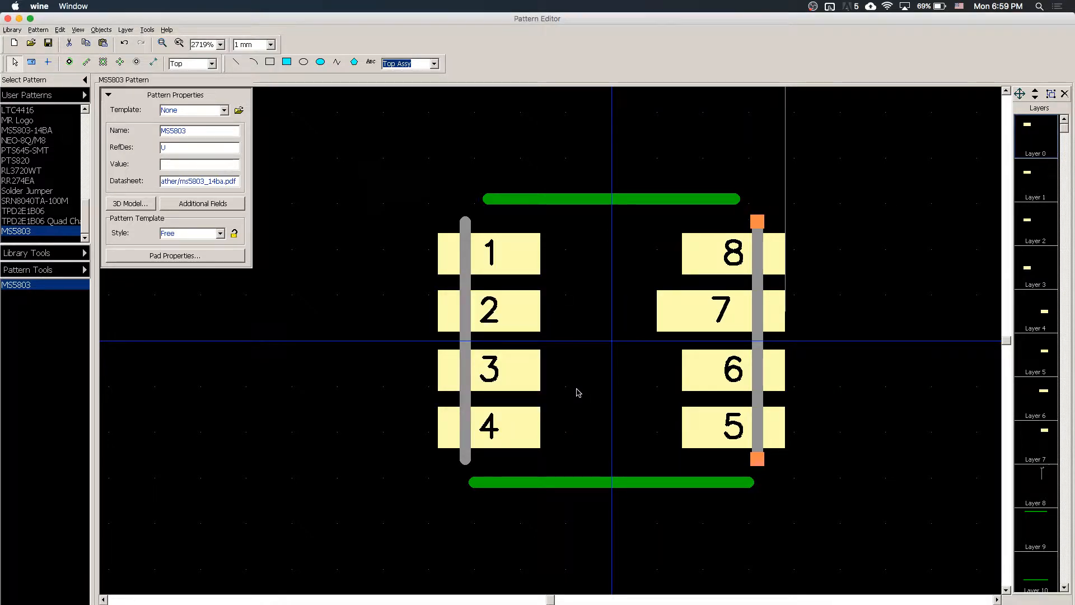
With a 0.1 mm grid, draw a diagonal Top Silk line from the left assembly line's upper end to the upper silkscreen line's left end
click(300, 171)
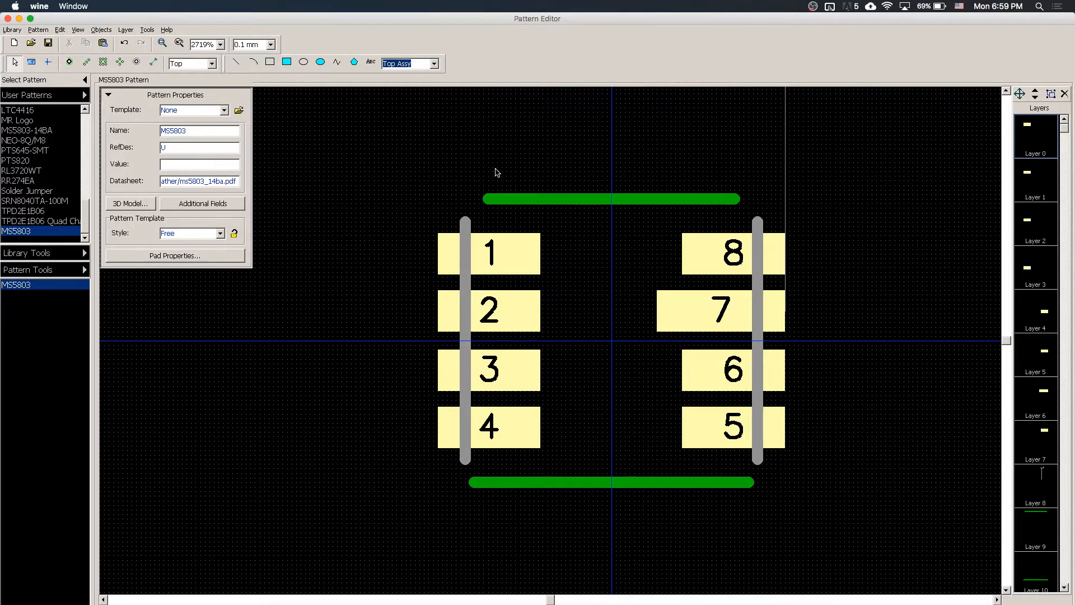
scroll(473, 196, up, 10)
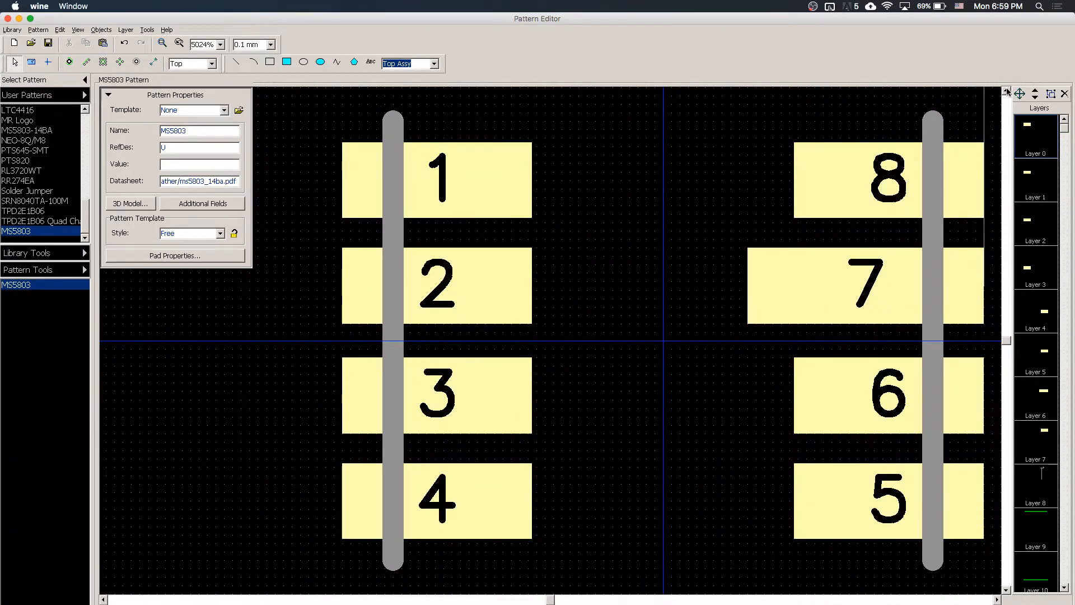
click(1006, 89)
click(1006, 90)
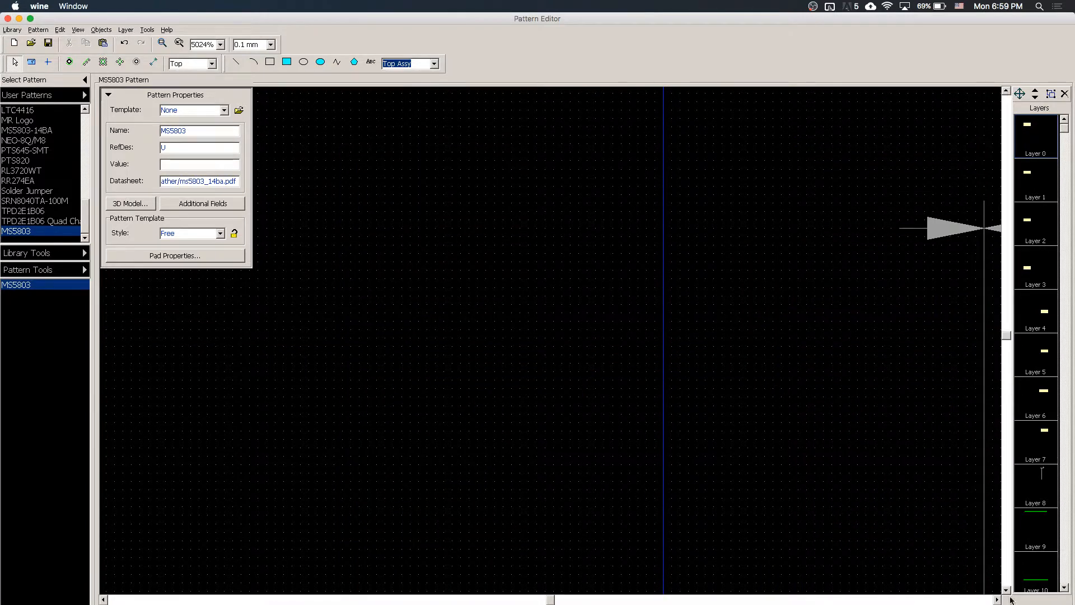
click(1006, 590)
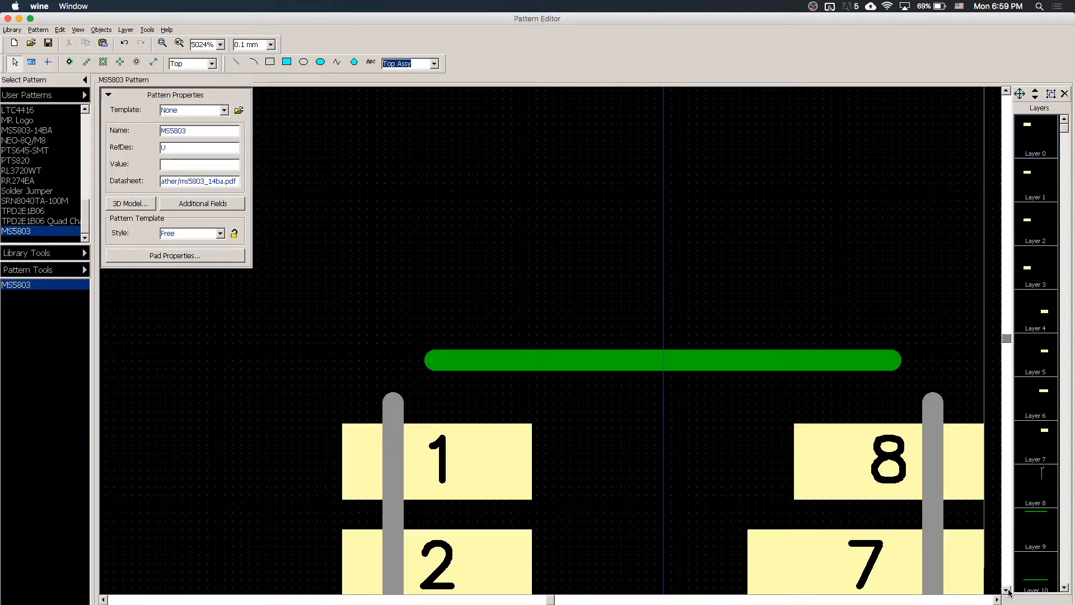
click(236, 62)
click(434, 63)
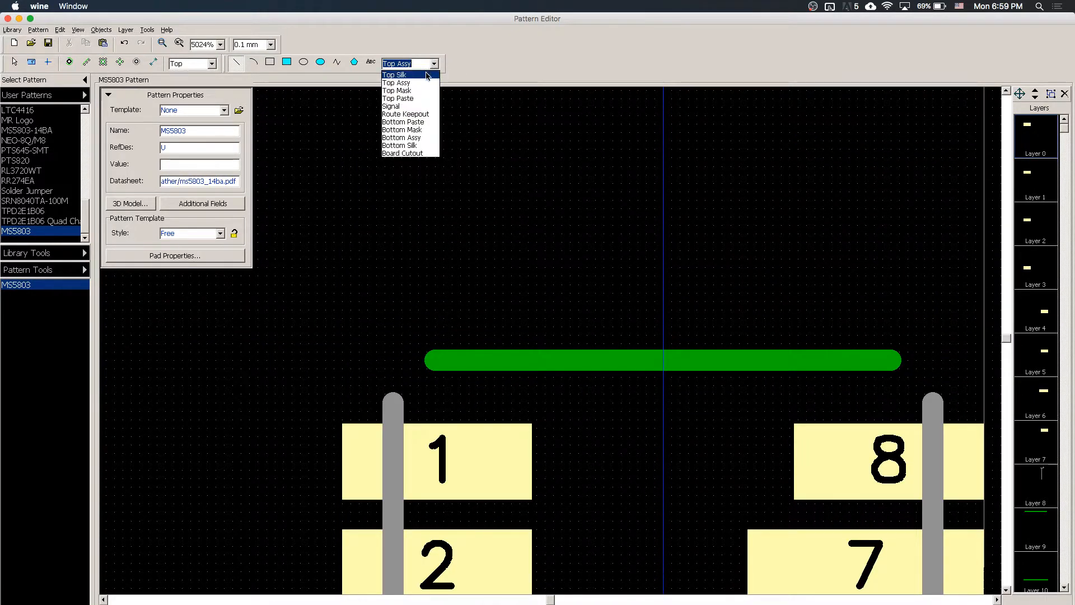
click(414, 79)
click(393, 402)
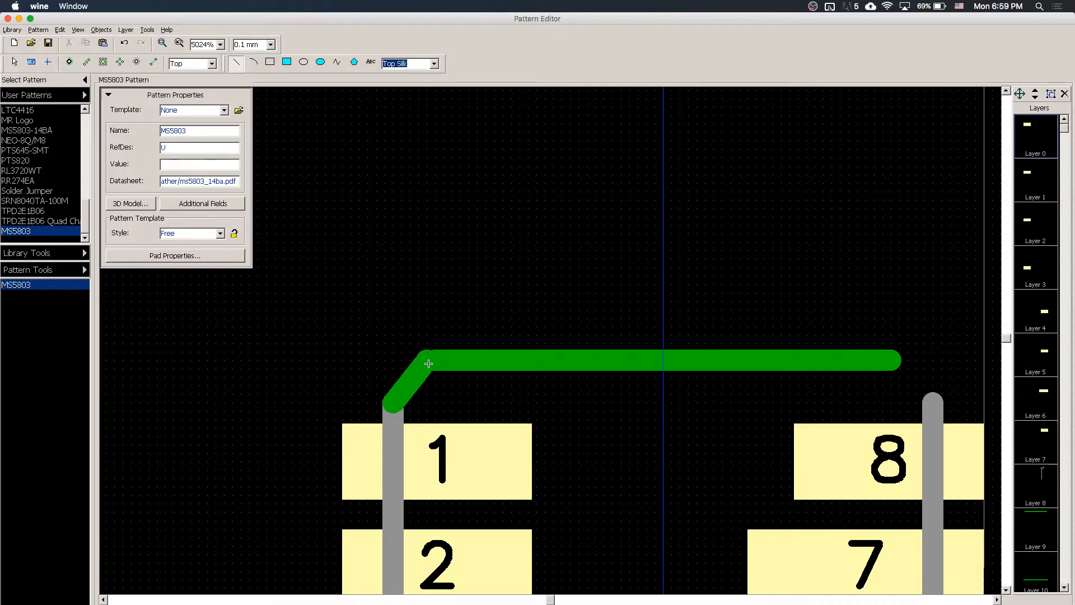
click(437, 359)
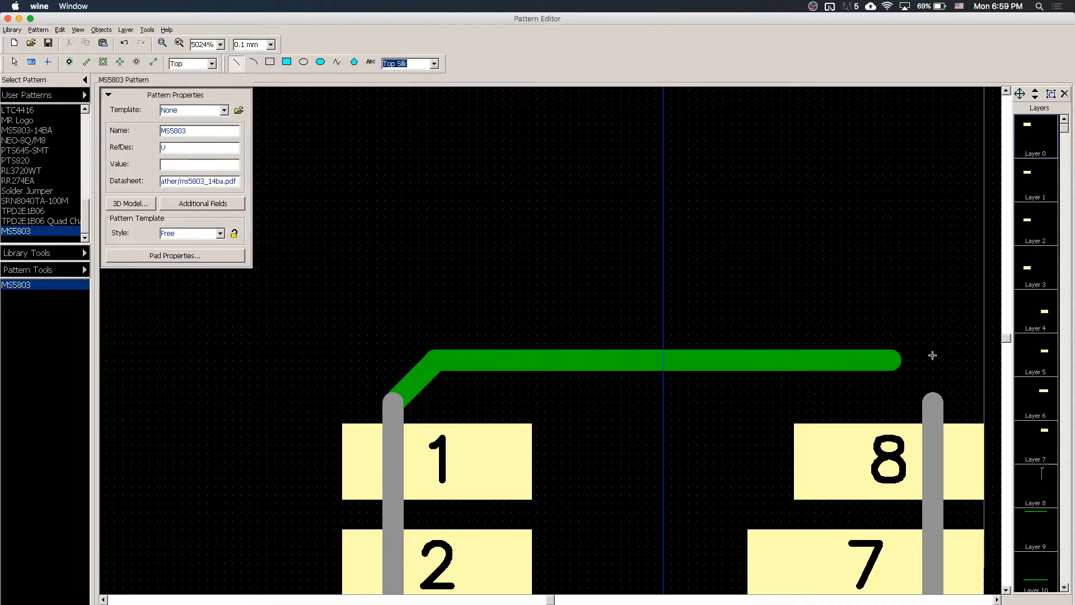
Draw the upper-right diagonal silkscreen line from the end of the top line to the side line over pad 8, aligning its endpoint
click(891, 360)
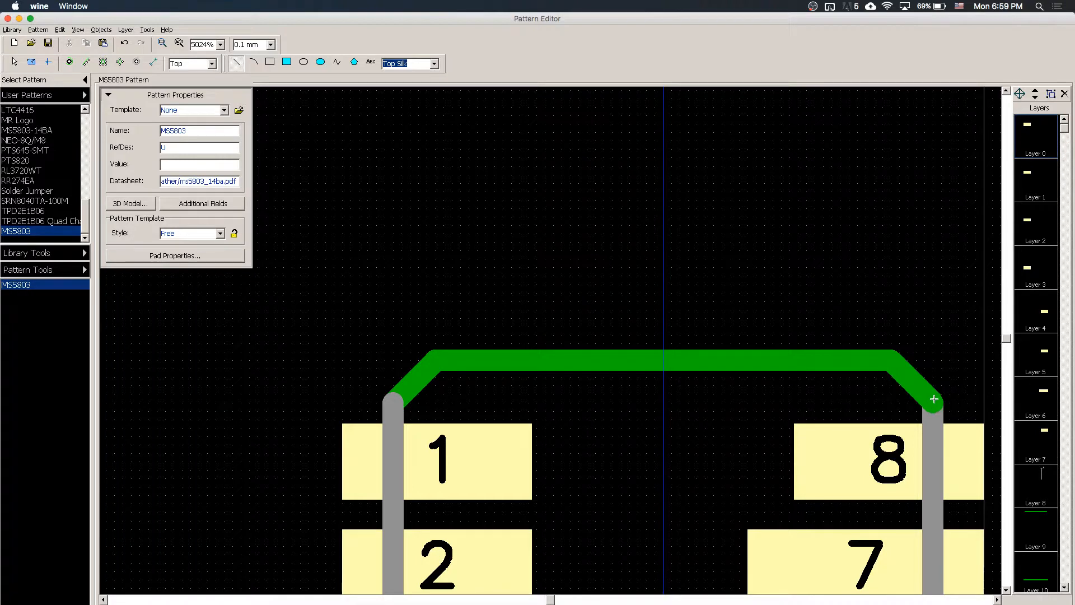
click(934, 395)
right_click(927, 392)
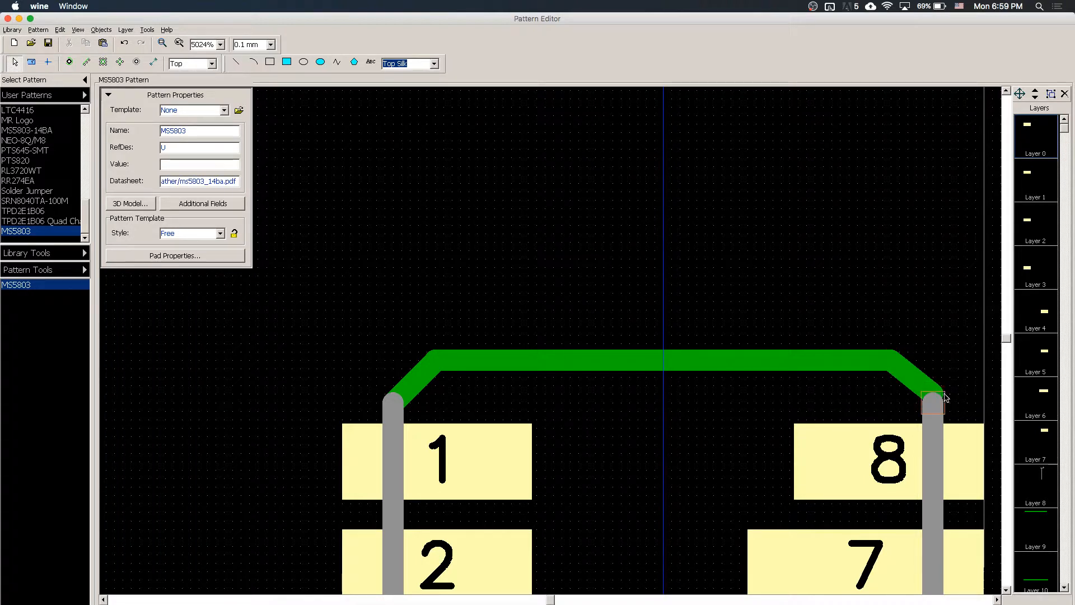
click(938, 399)
drag(938, 399, 931, 399)
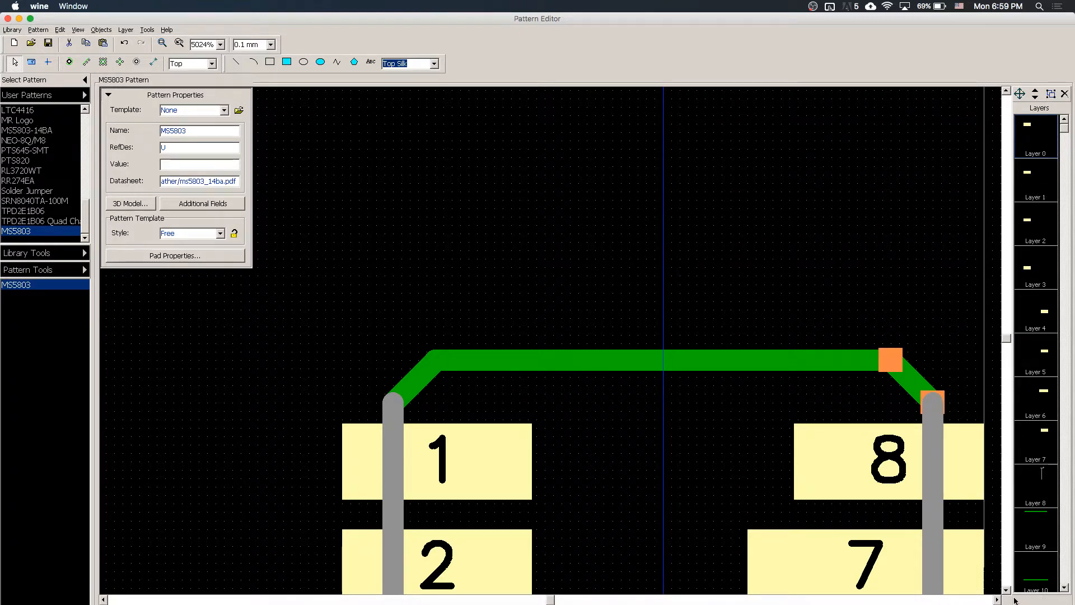
Set the bottom silkscreen line's endpoint X coordinates to -2.7 mm and 2.7 mm
scroll(756, 358, down, 10)
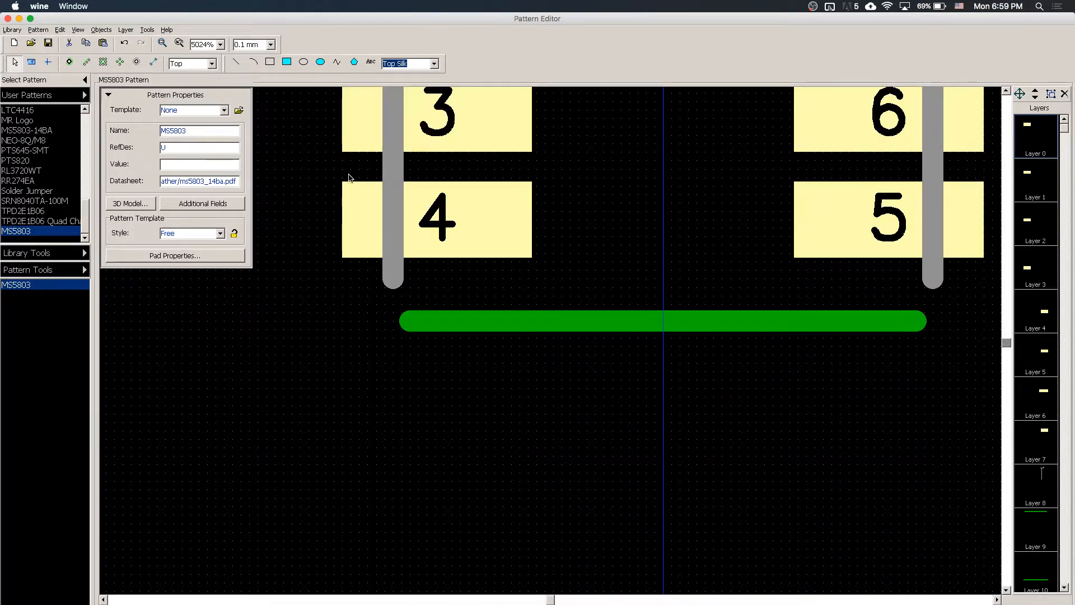
double_click(547, 321)
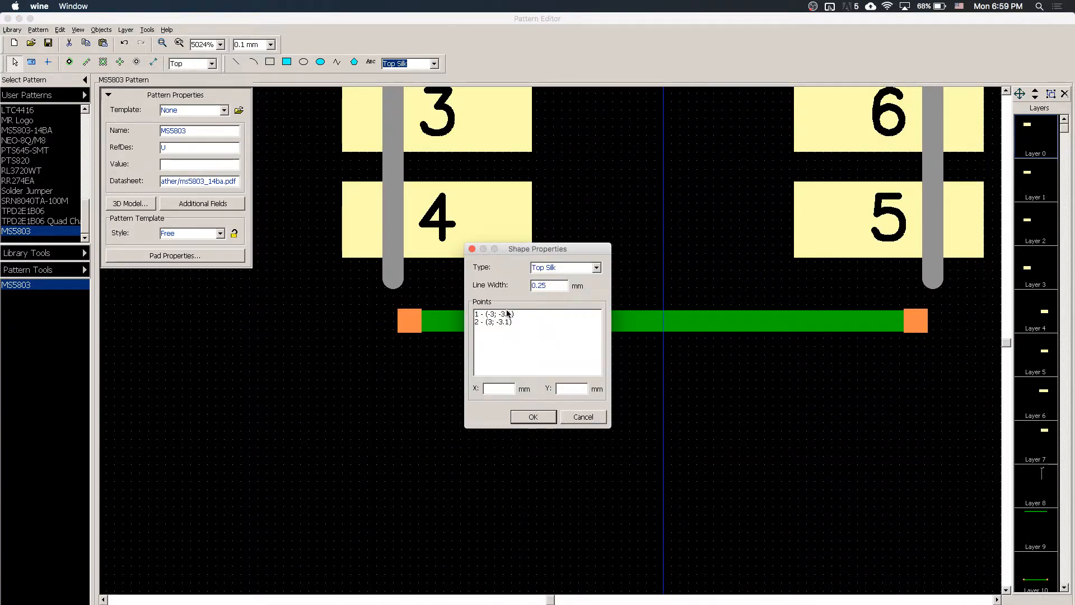
click(508, 314)
click(582, 388)
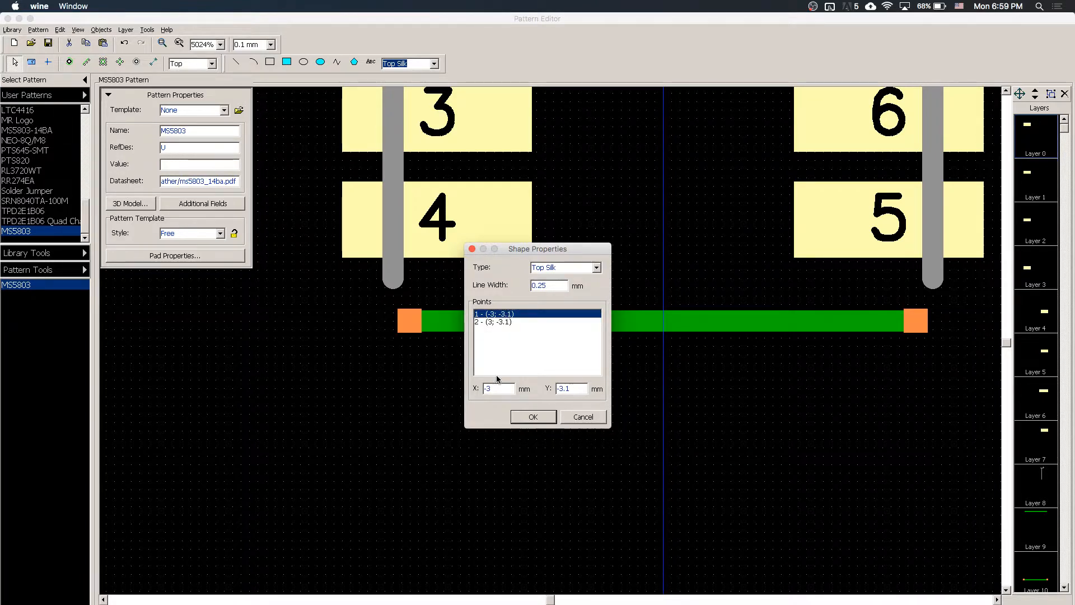
click(502, 392)
text(2.7)
click(508, 321)
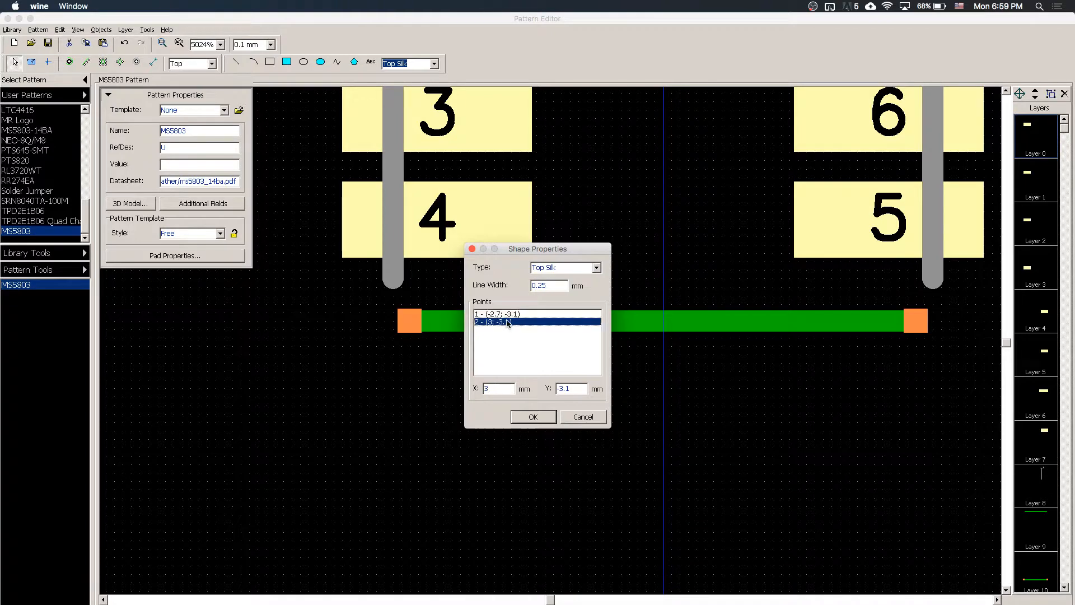
click(505, 385)
text(2)
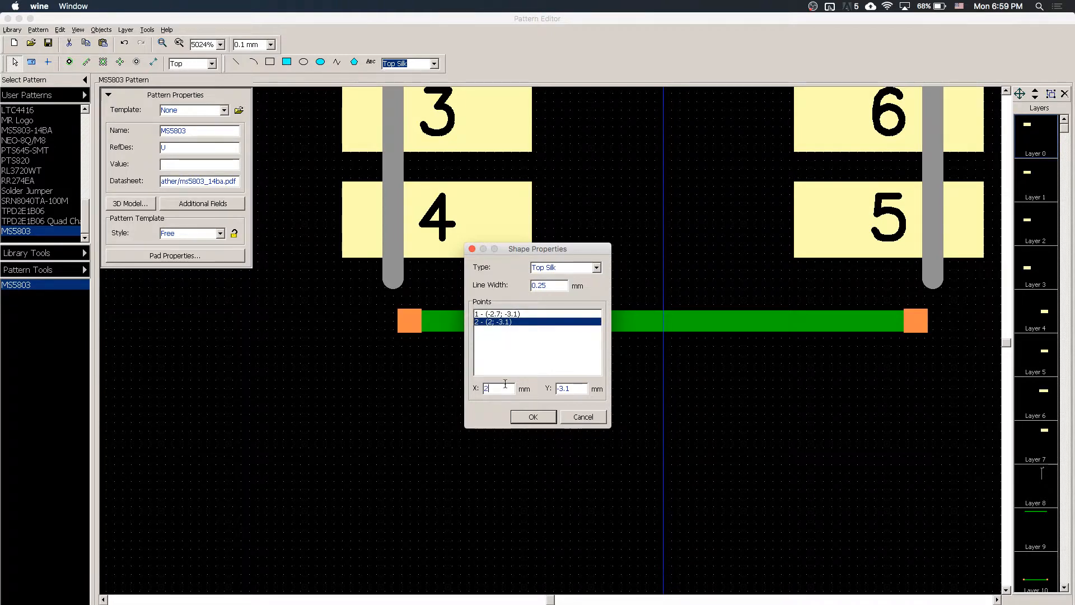
text(.7)
key(Return)
click(506, 386)
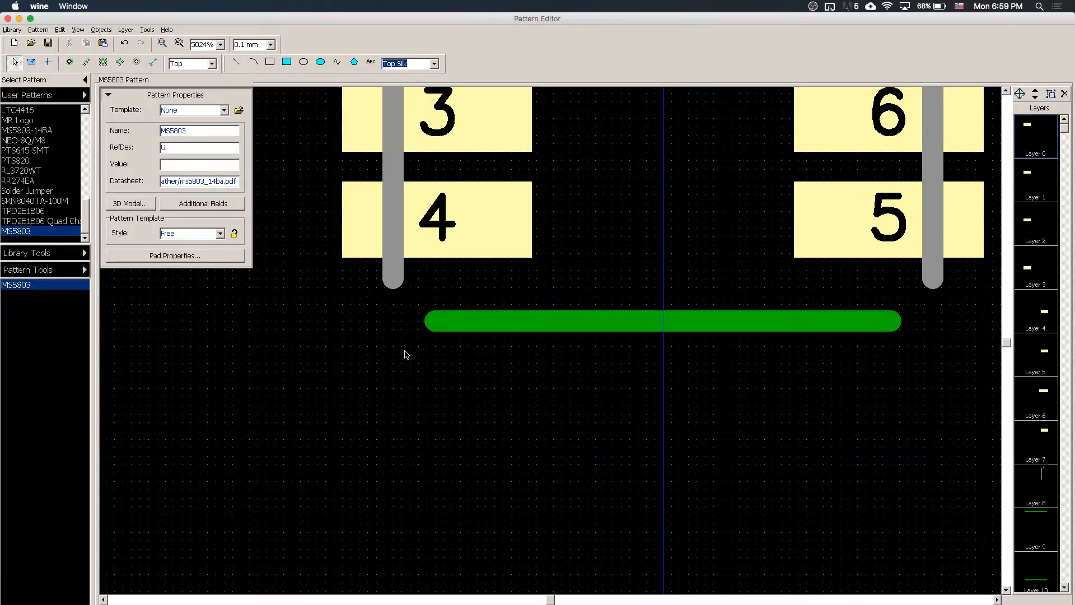
Draw two diagonal silkscreen lines connecting the bottom line's ends to the side lines below pads 4 and 5
click(235, 62)
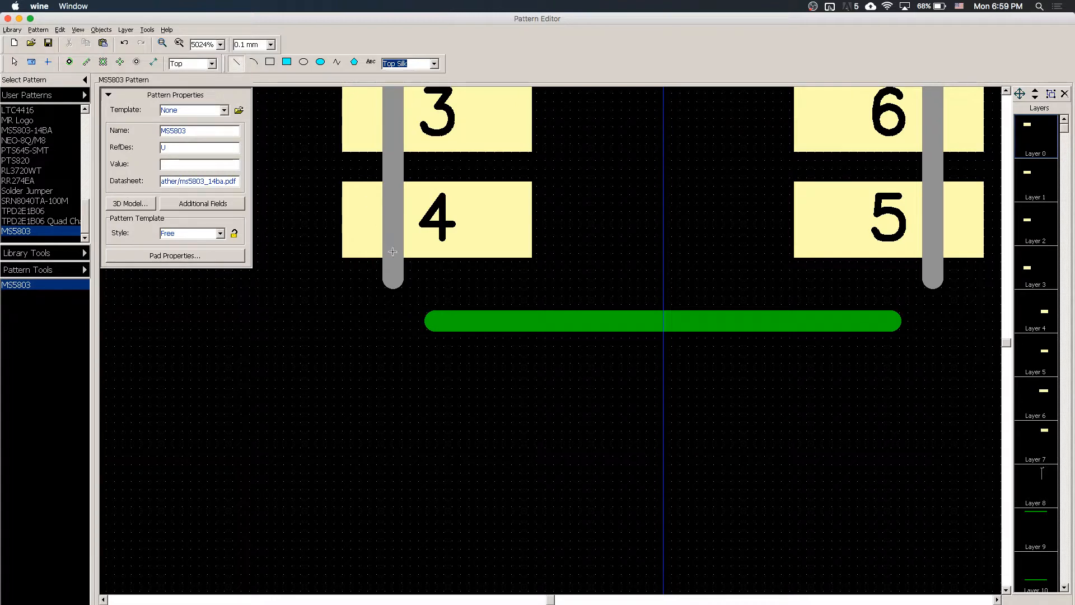
click(393, 276)
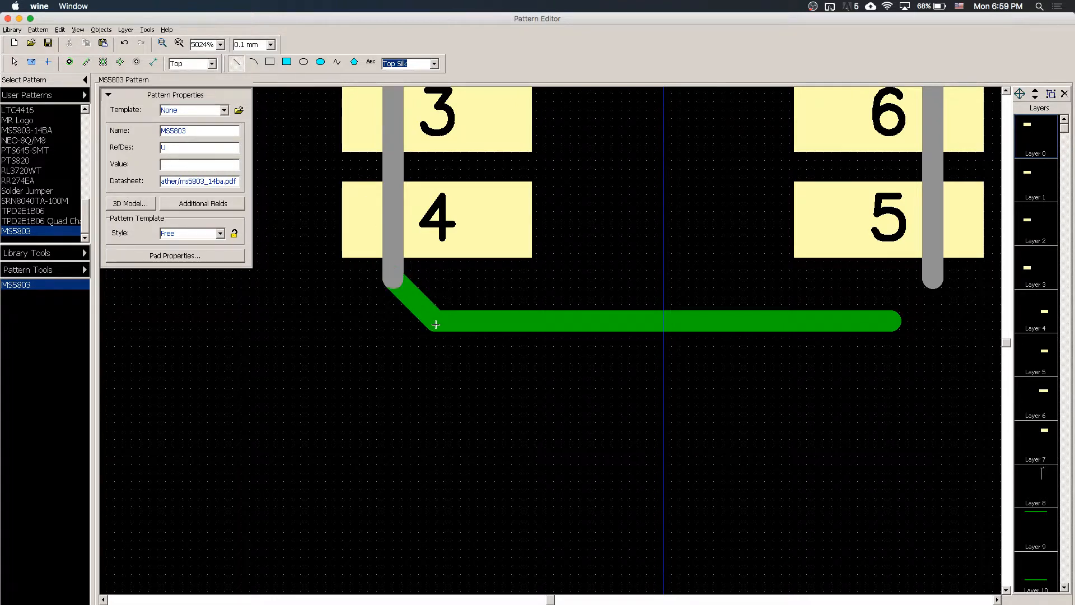
click(896, 320)
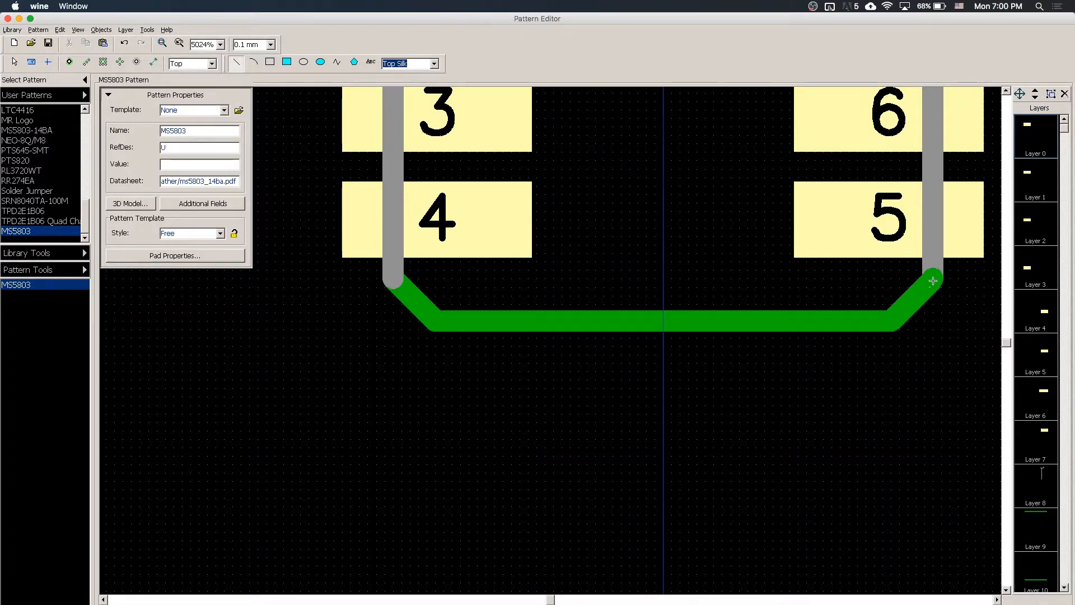
click(931, 280)
right_click(931, 280)
scroll(668, 368, up, 1)
scroll(669, 368, down, 2)
scroll(669, 368, down, 5)
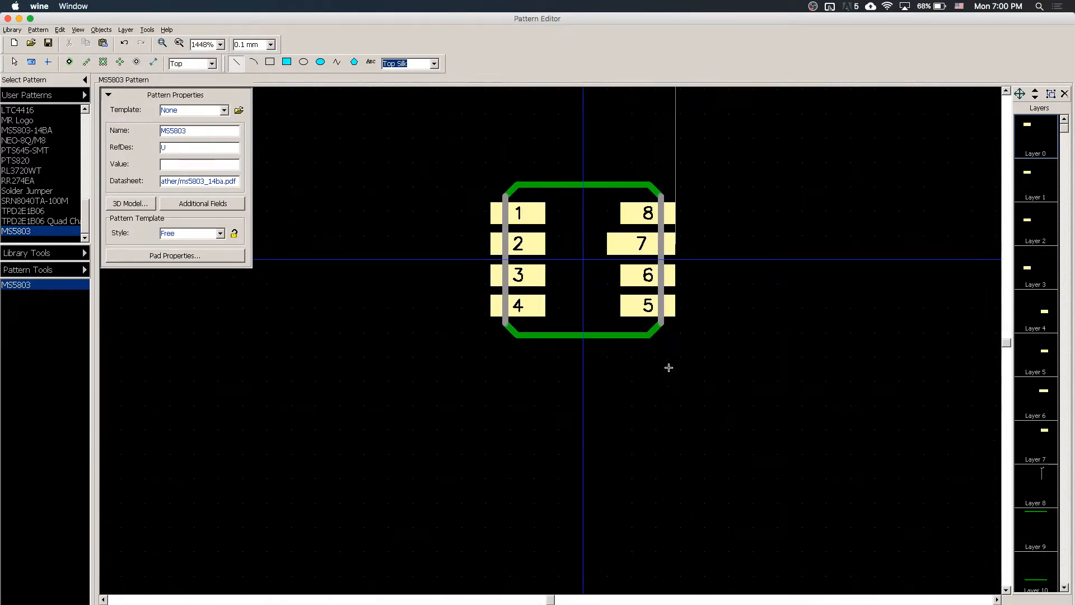
click(1006, 92)
click(1006, 92)
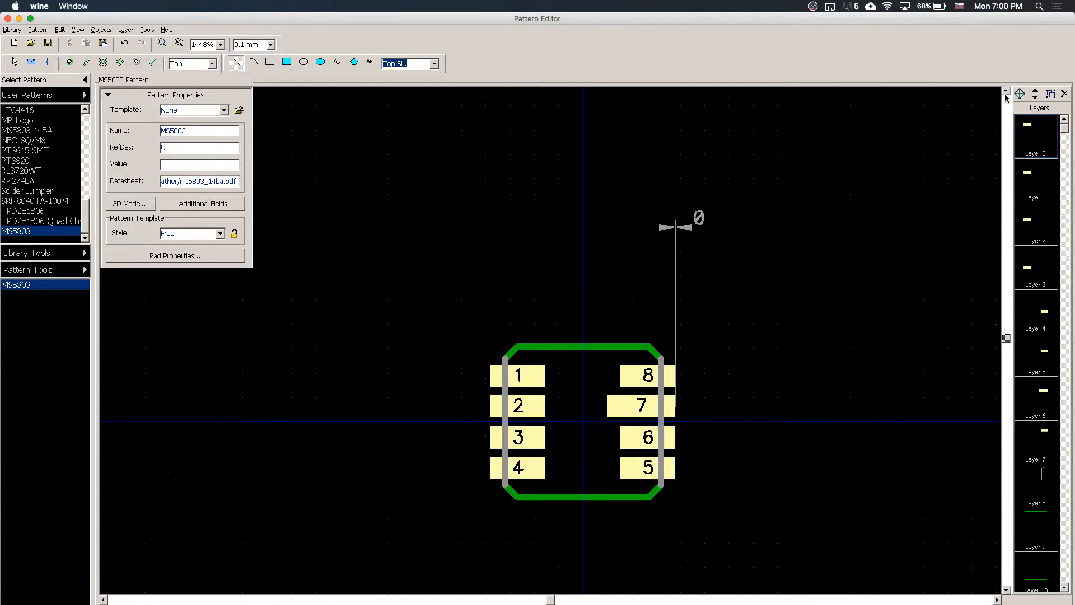
key(Escape)
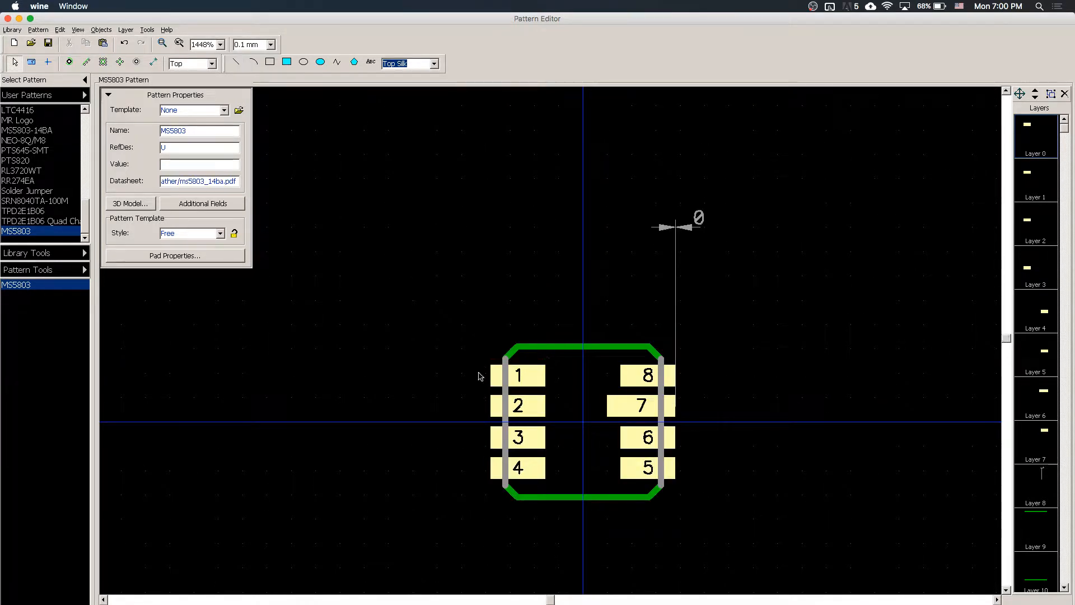
Draw a small filled silkscreen circle just outside pad 1 as the pin 1 marker
click(505, 393)
click(404, 416)
scroll(404, 415, up, 5)
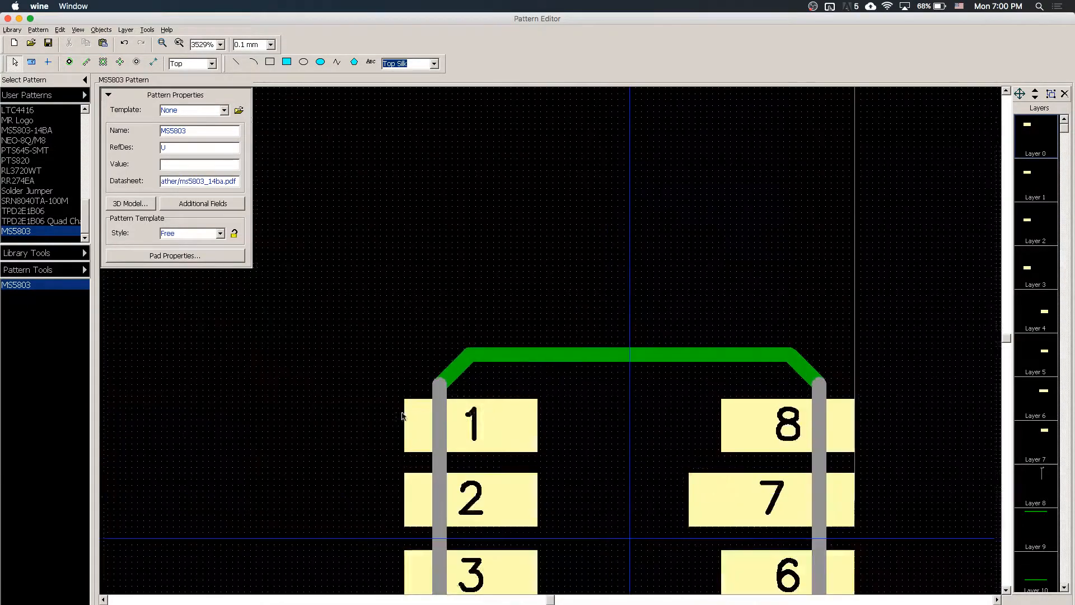
click(1007, 590)
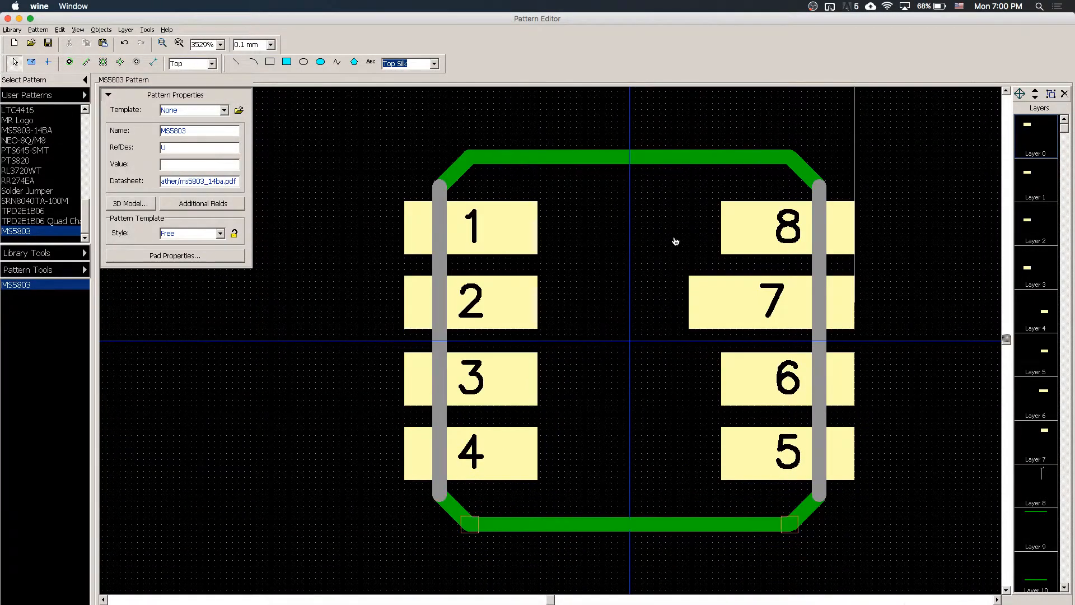
click(320, 62)
scroll(356, 216, up, 3)
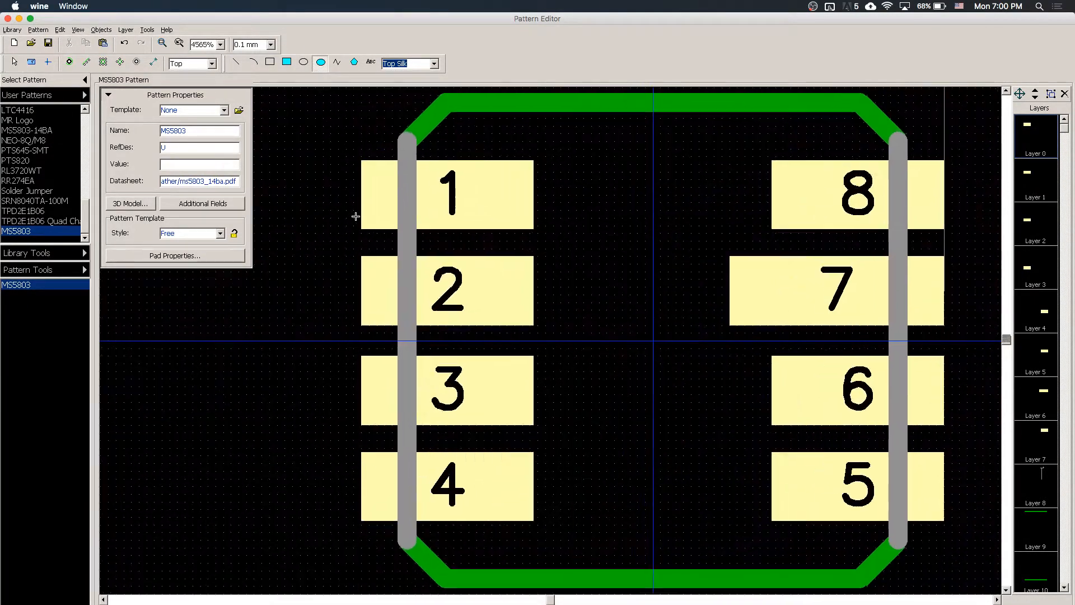
scroll(355, 216, down, 2)
drag(313, 193, 342, 213)
key(Escape)
click(339, 221)
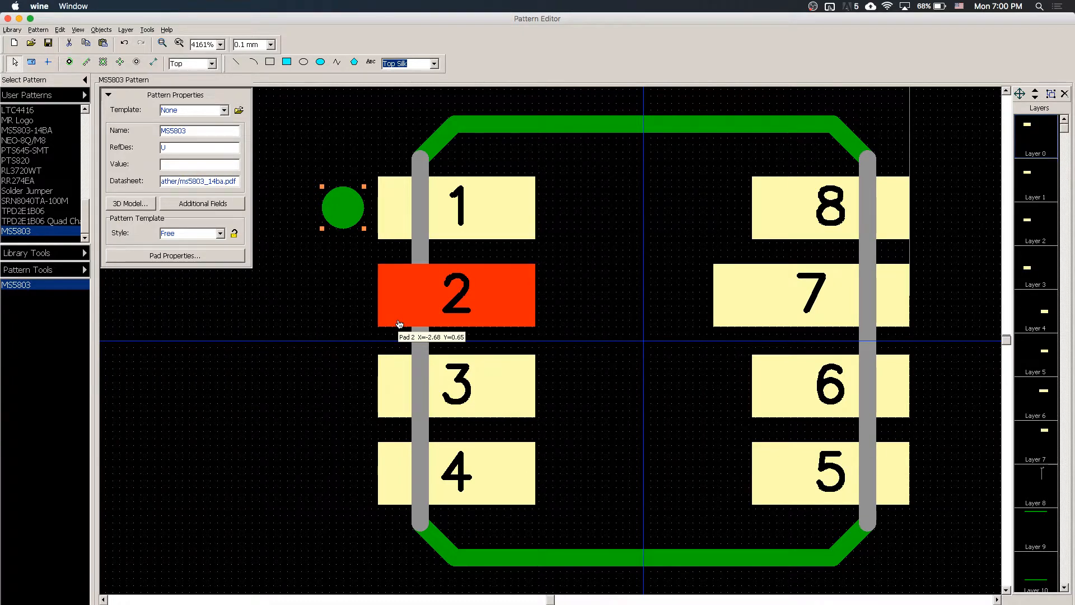
Compare the footprint with the package outline and pin configuration in the ms5803_14ba.pdf datasheet in Preview
key(super+Tab)
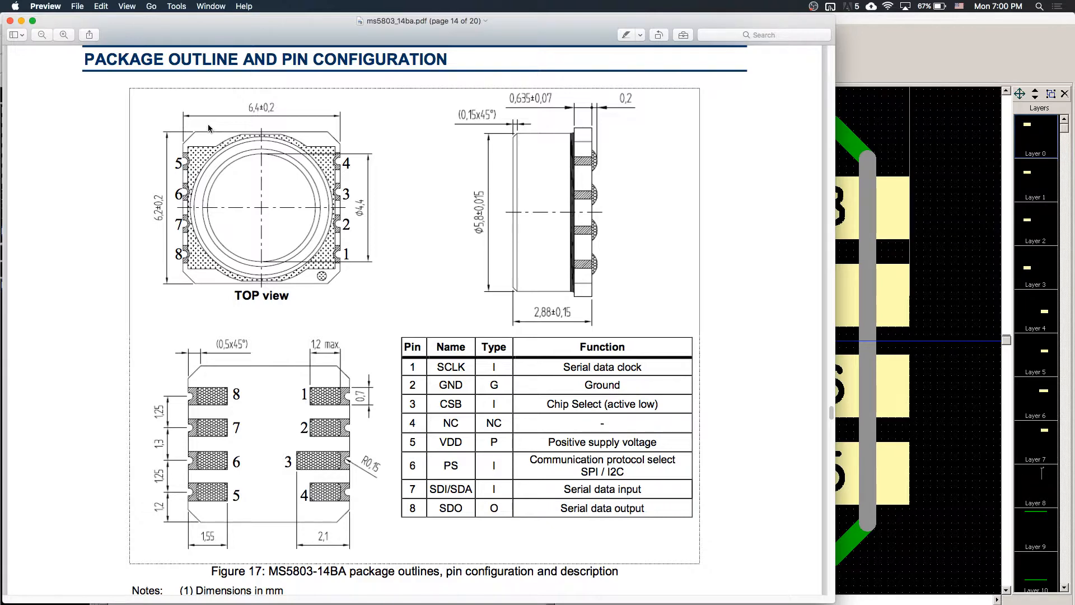
click(959, 167)
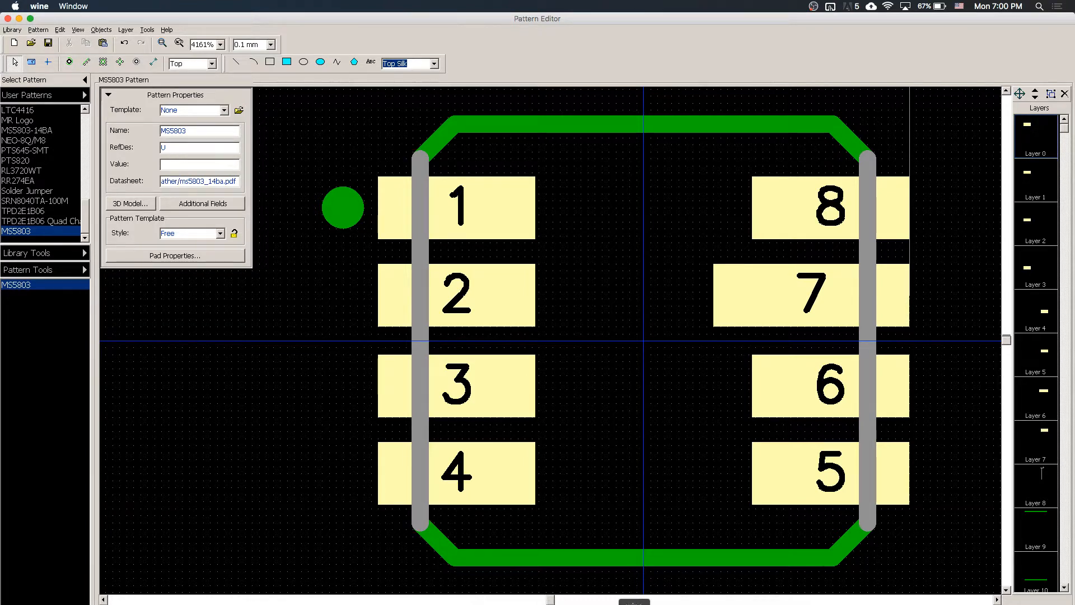
click(507, 604)
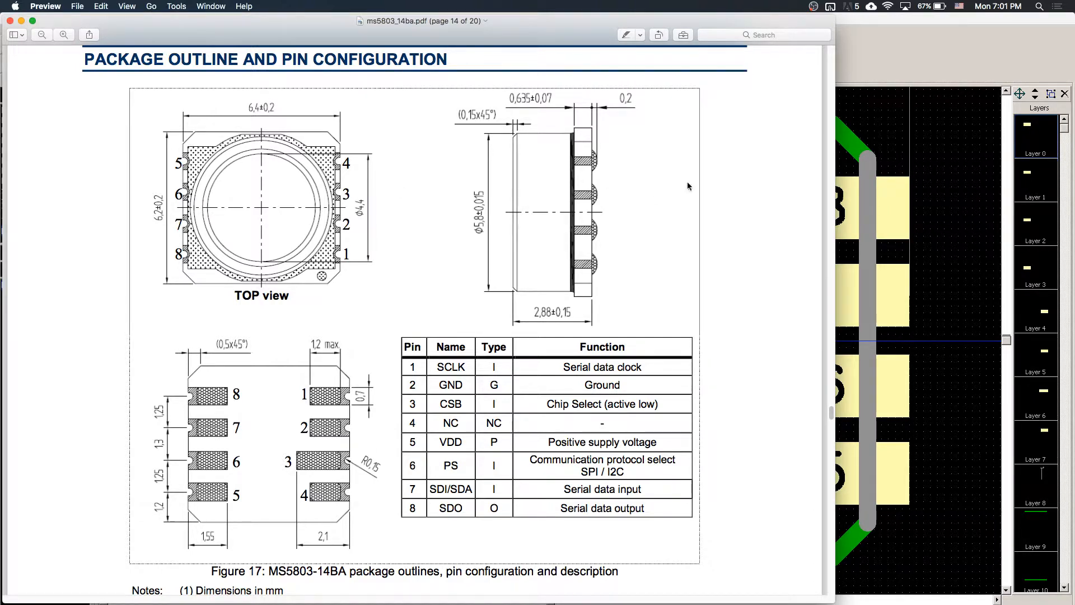
click(941, 170)
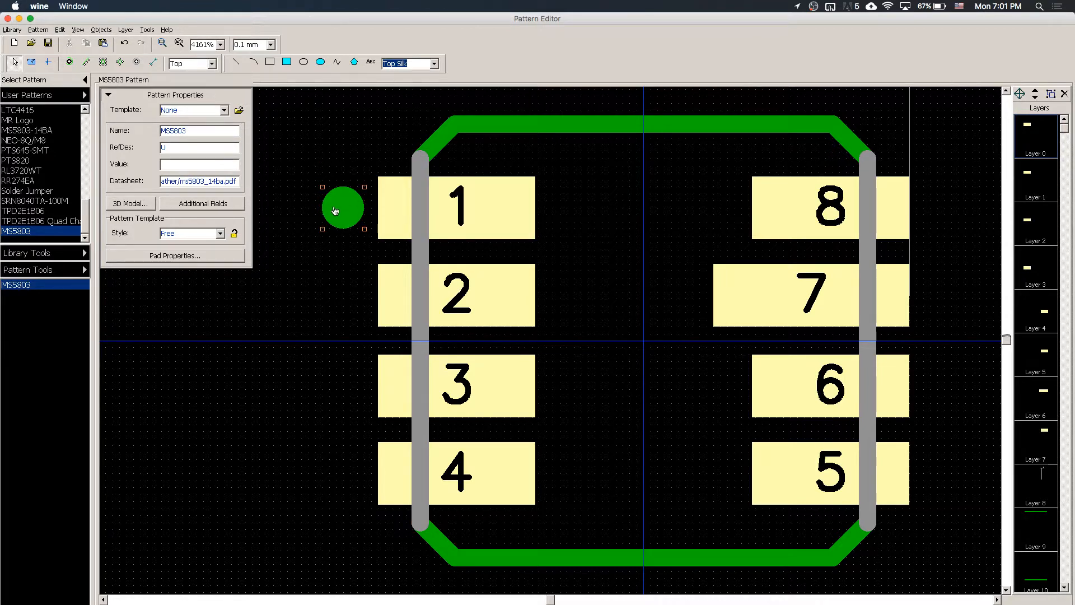
Preview the MS5803 footprint in the 3D Model window, rotate it slightly, and close the window without attaching a model
click(336, 212)
key(minus)
scroll(301, 385, down, 5)
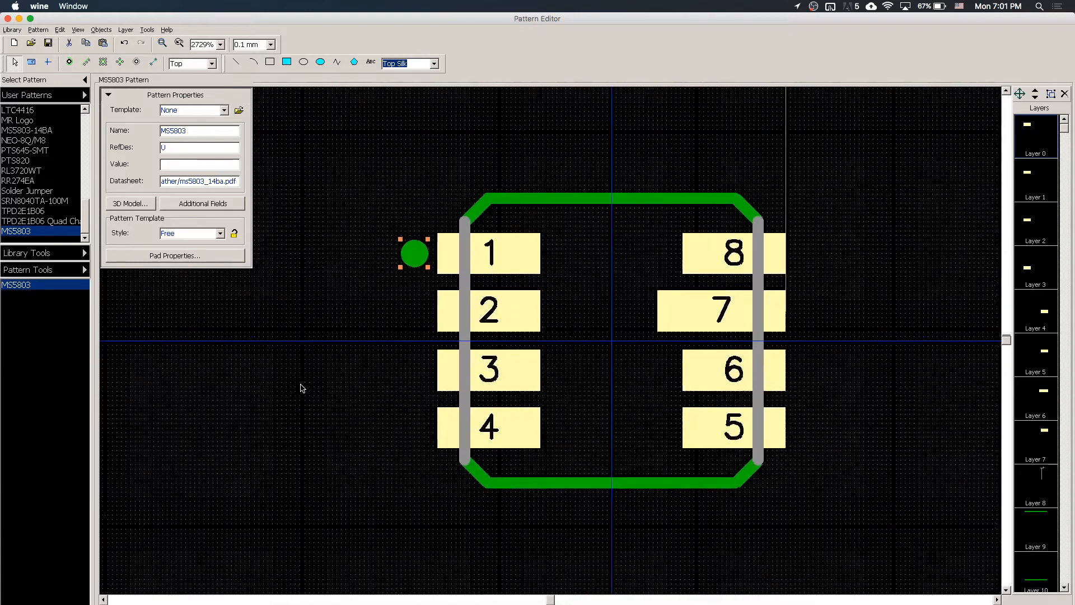
scroll(301, 384, up, 5)
scroll(301, 385, down, 4)
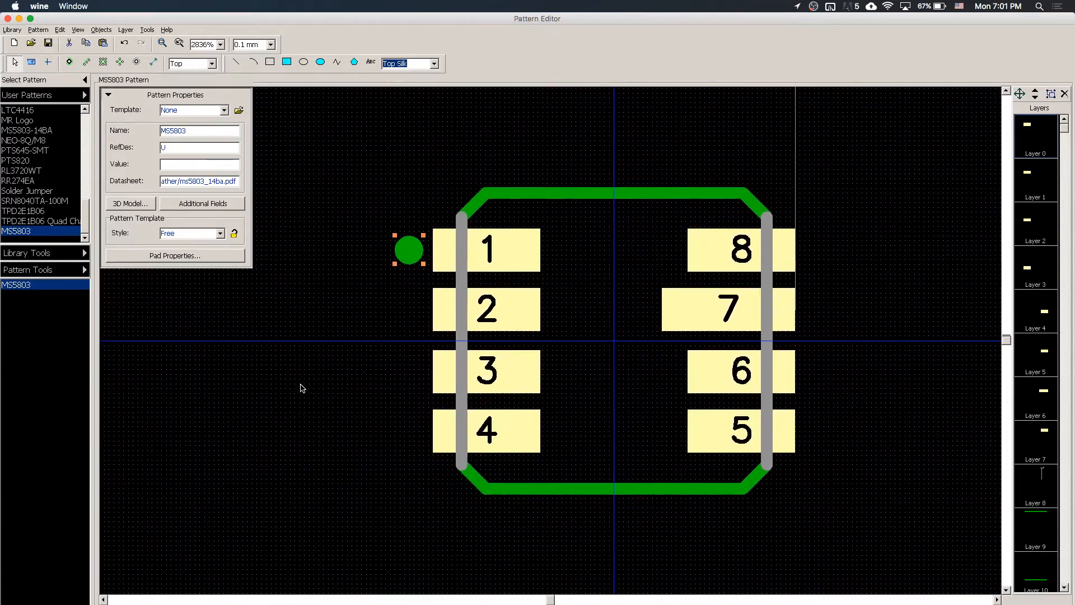
click(128, 204)
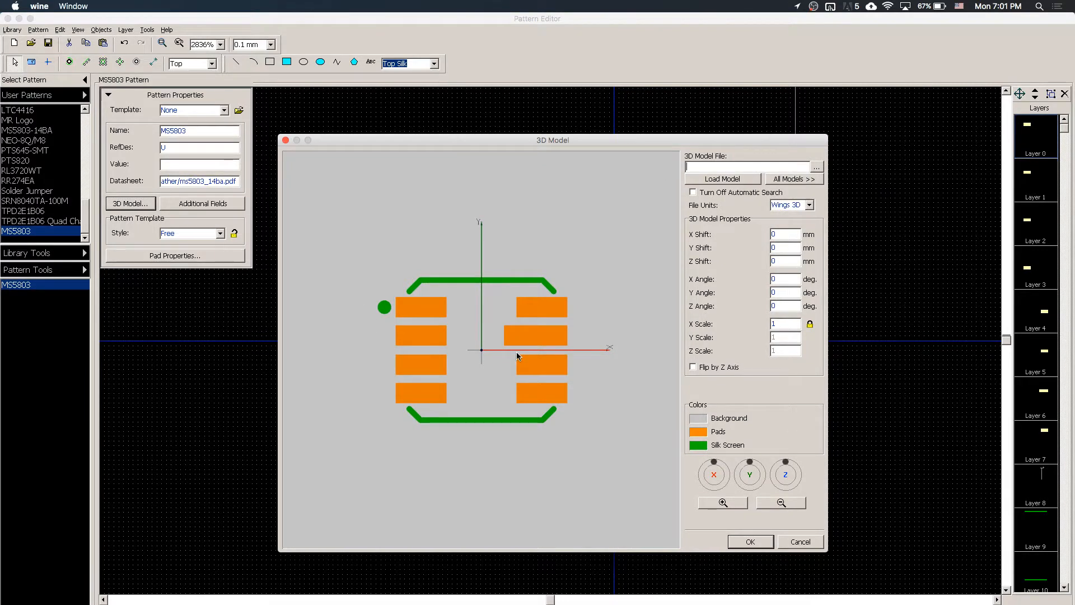
mouse_move(516, 352)
mouse_down()
mouse_move(489, 322)
mouse_move(560, 393)
mouse_move(439, 295)
mouse_move(504, 361)
mouse_move(494, 302)
mouse_move(474, 319)
mouse_move(526, 331)
mouse_move(507, 317)
mouse_move(533, 363)
mouse_up()
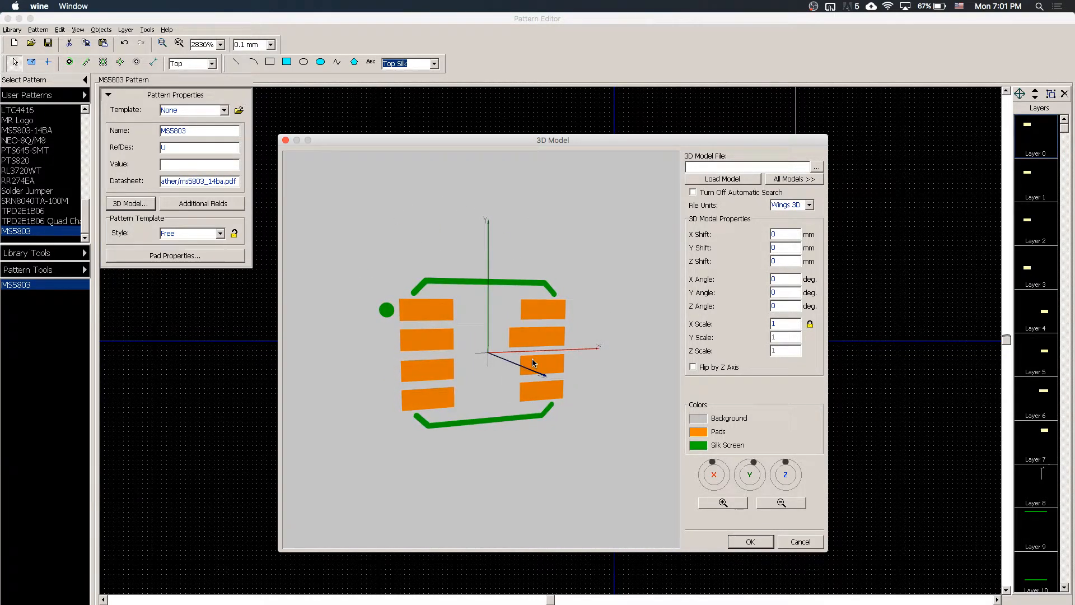
key(Escape)
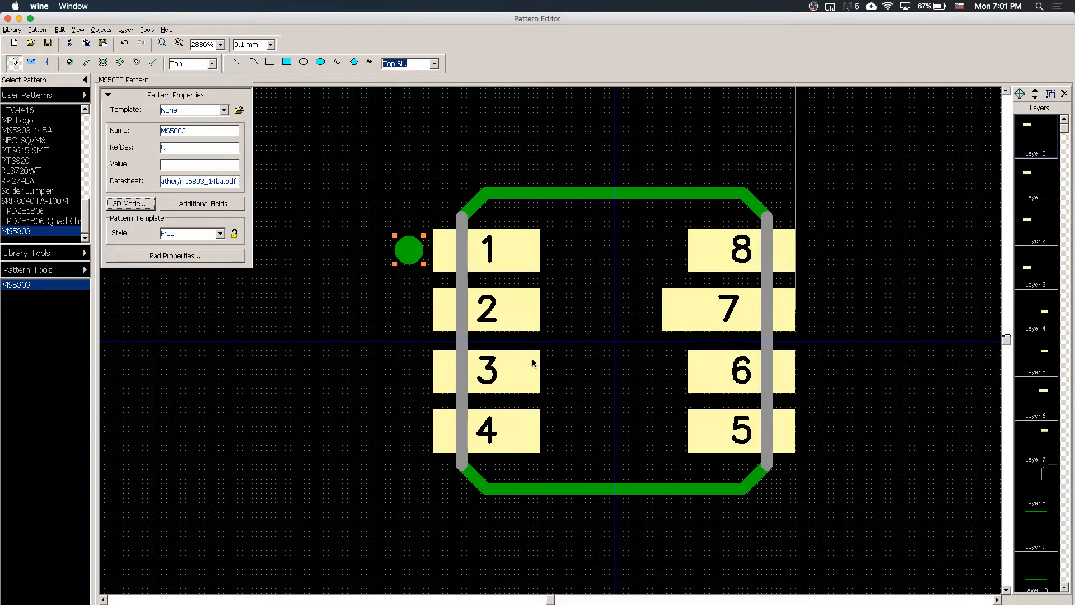
click(330, 349)
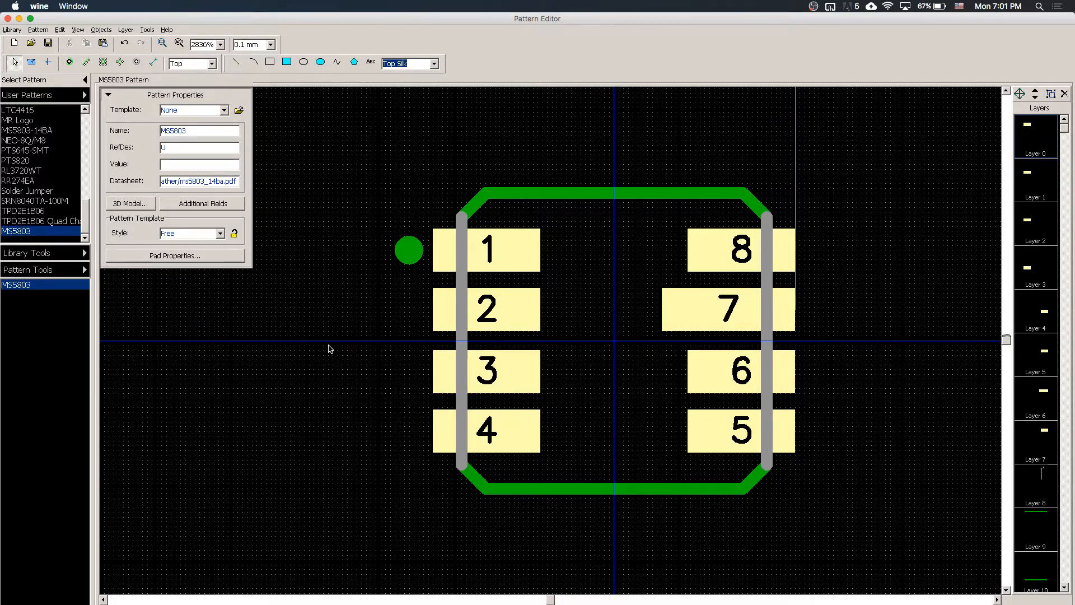
Add a horizontal dimension between the top edges of pads 1 and 8, placing it above the silkscreen outline
click(154, 65)
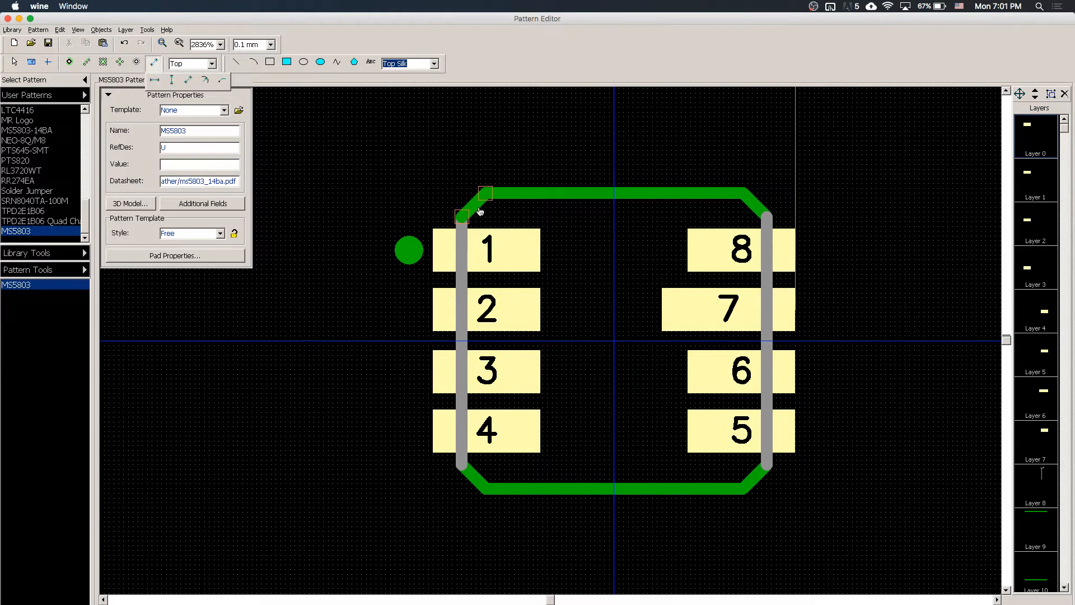
click(149, 83)
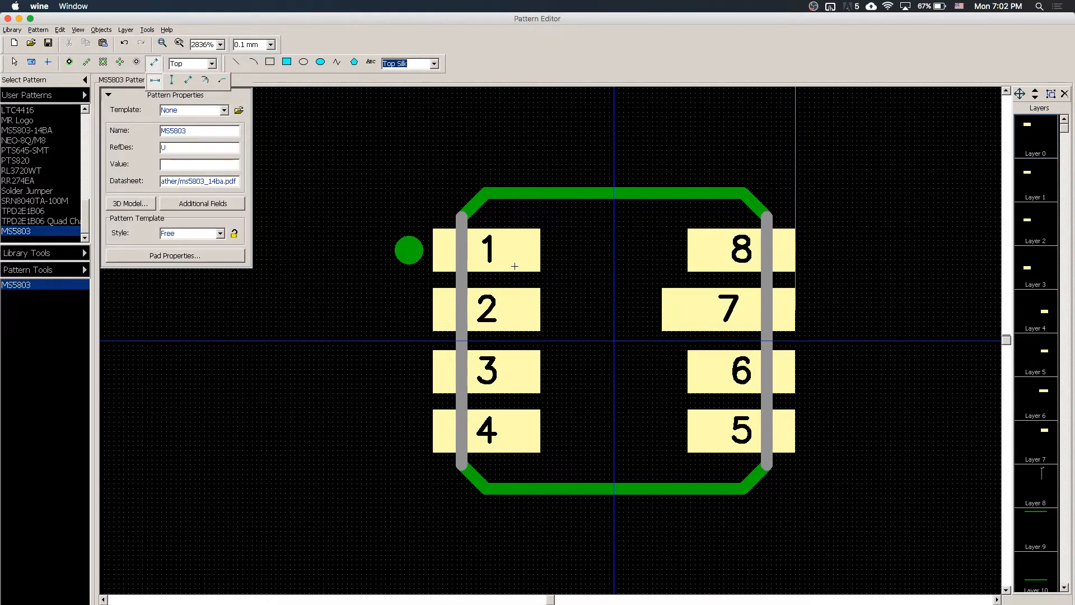
click(486, 229)
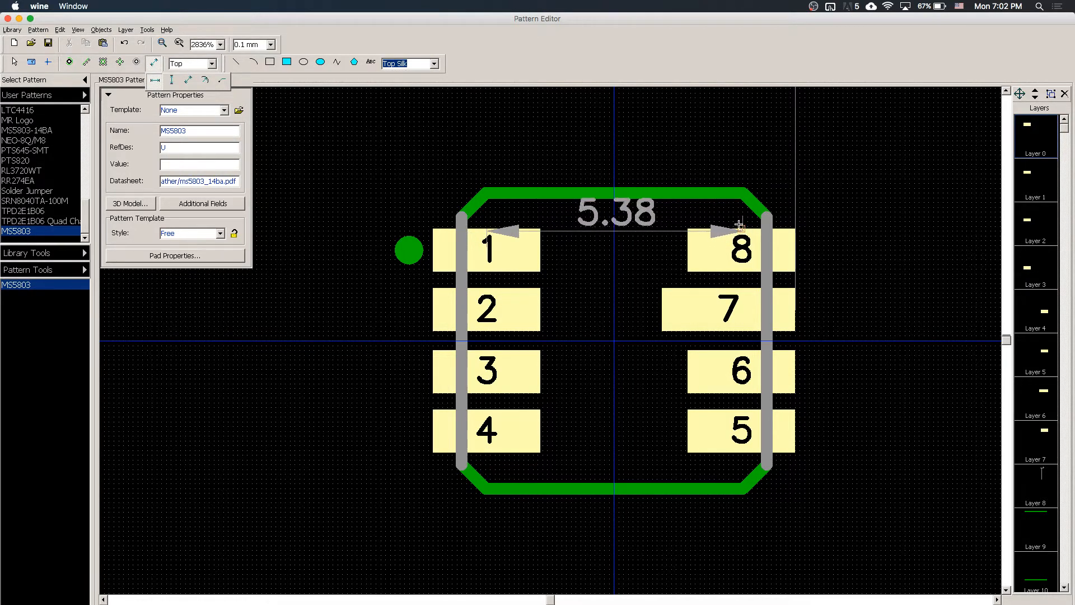
click(742, 228)
click(731, 137)
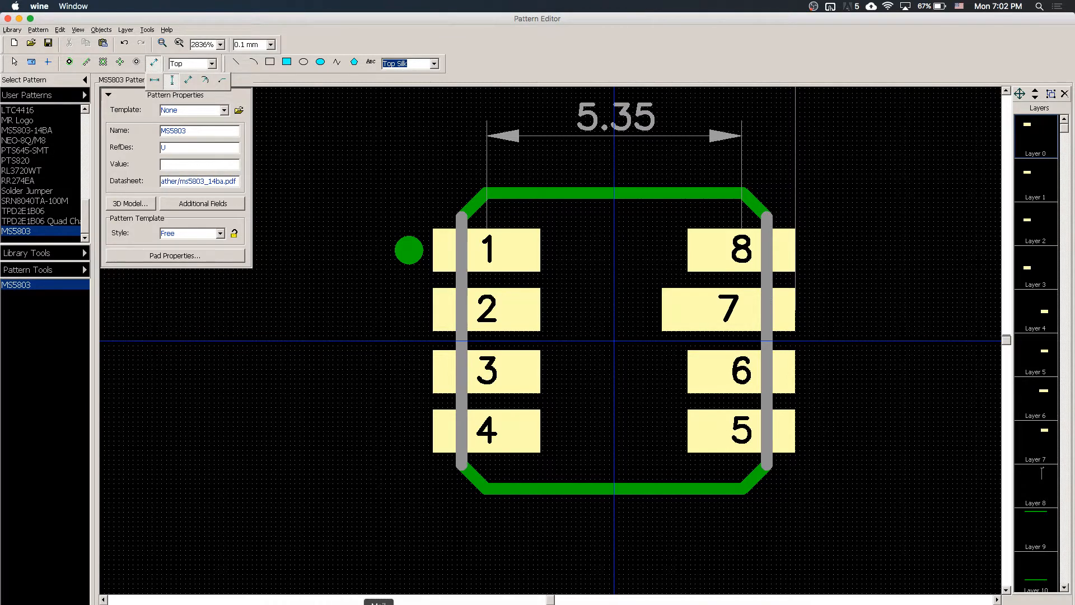
Look up the recommended pad layout in the ms5803_14ba.pdf datasheet in Preview, quit Mail, and return to the pattern editor
click(378, 604)
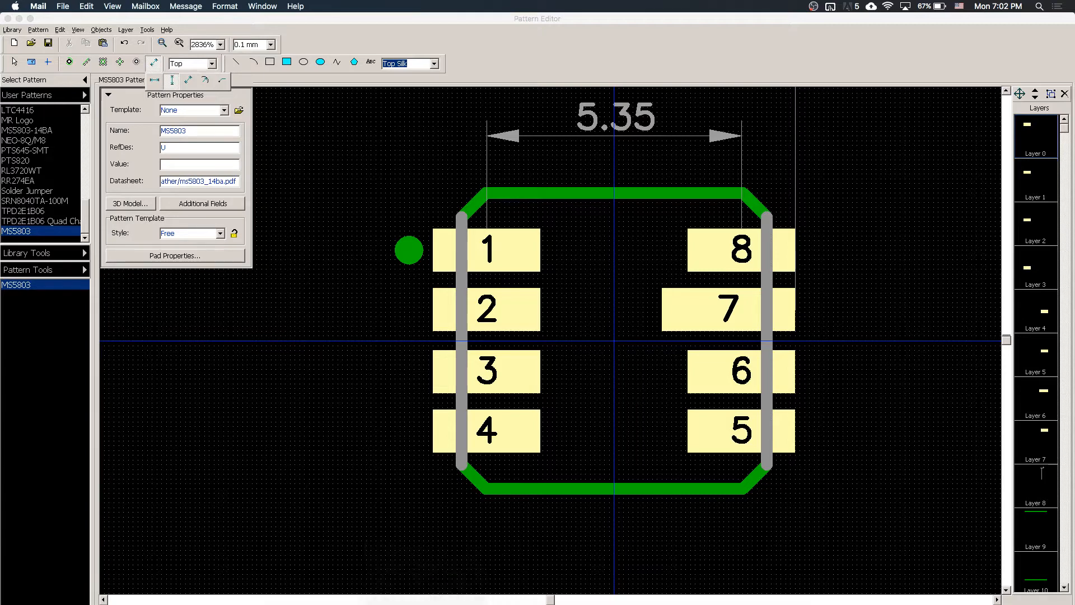
click(506, 604)
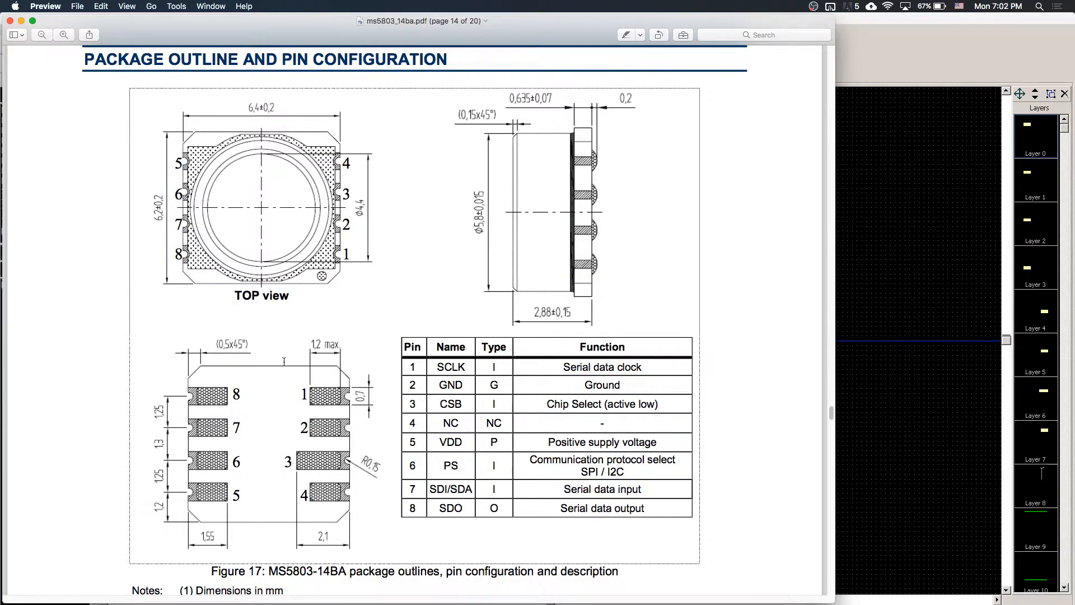
scroll(432, 339, down, 10)
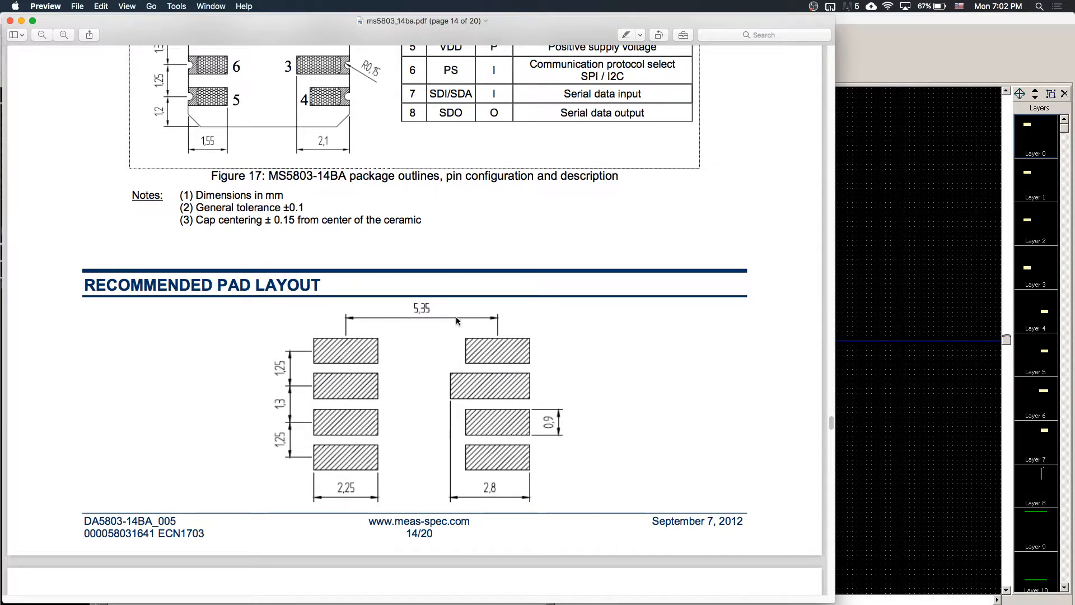
click(932, 215)
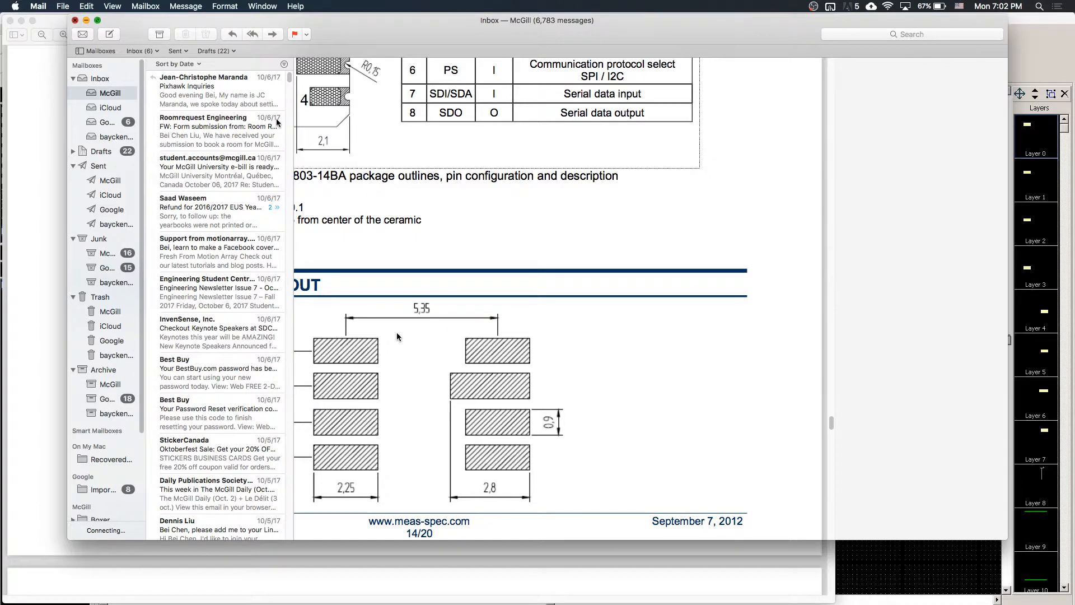
key(super+q)
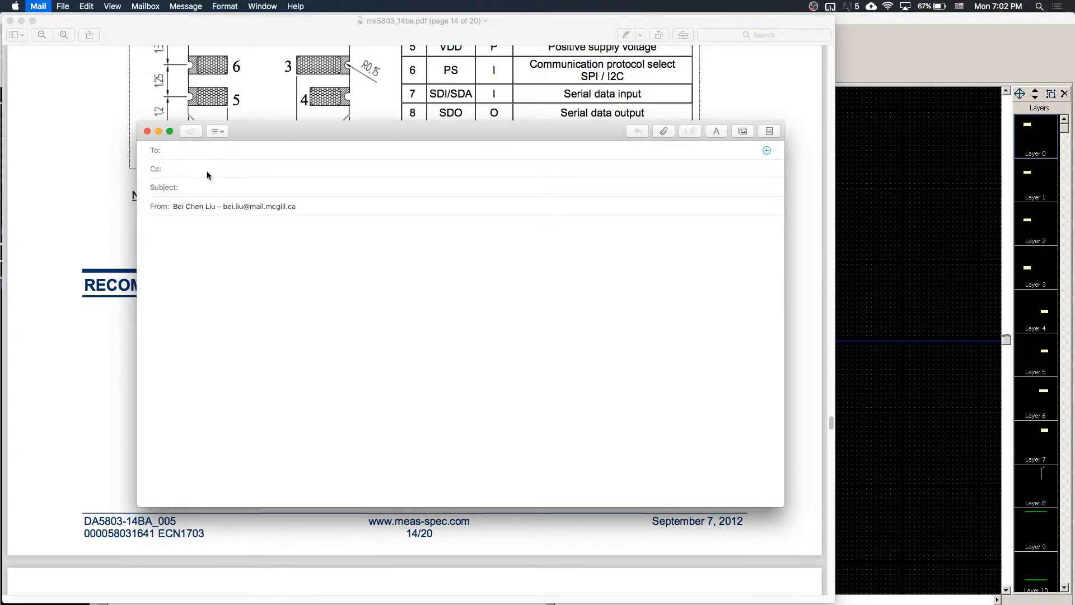
click(866, 217)
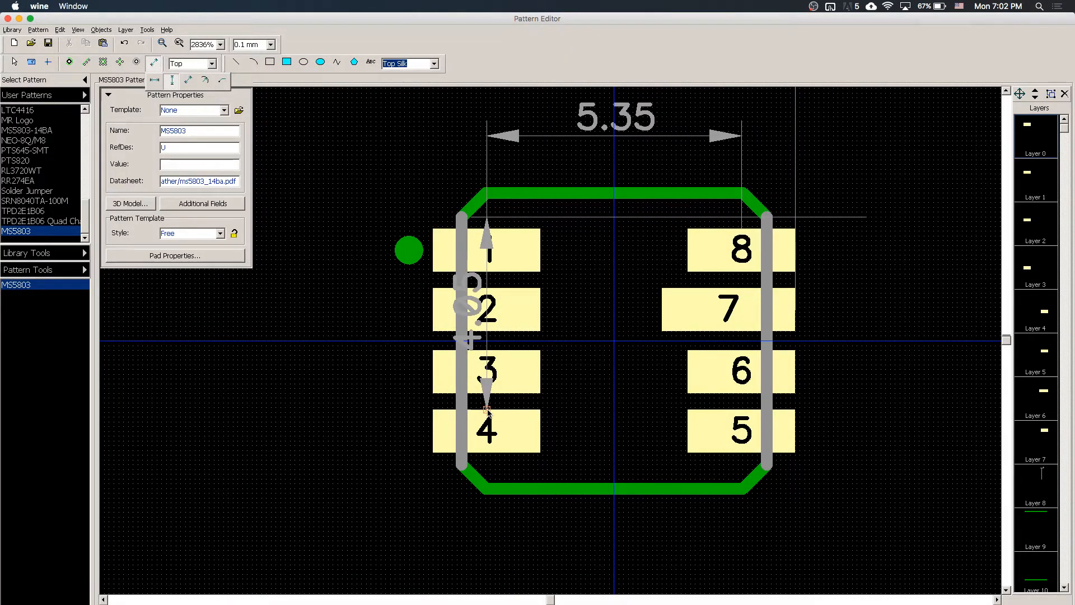
Add horizontal dimensions for the widths of pads 4 and 7, placing both above the silkscreen outline
key(Escape)
click(156, 63)
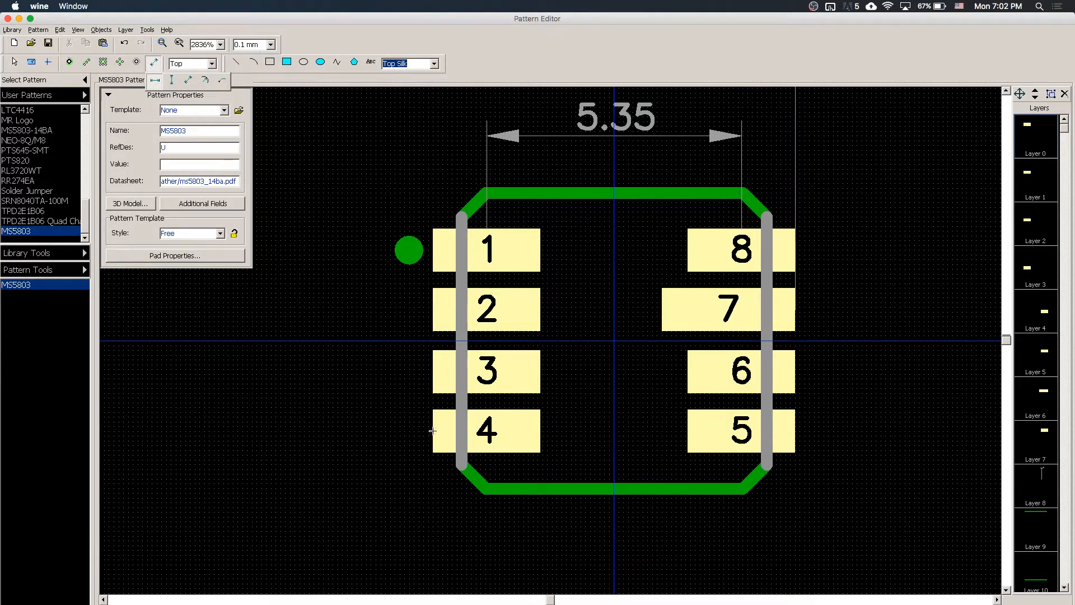
click(433, 431)
click(540, 431)
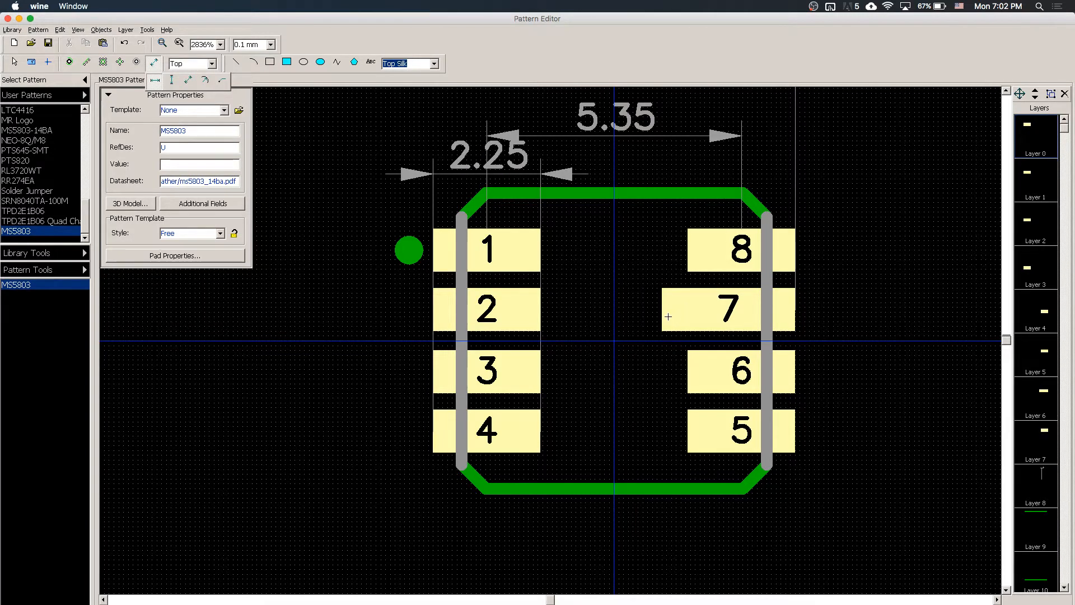
click(662, 308)
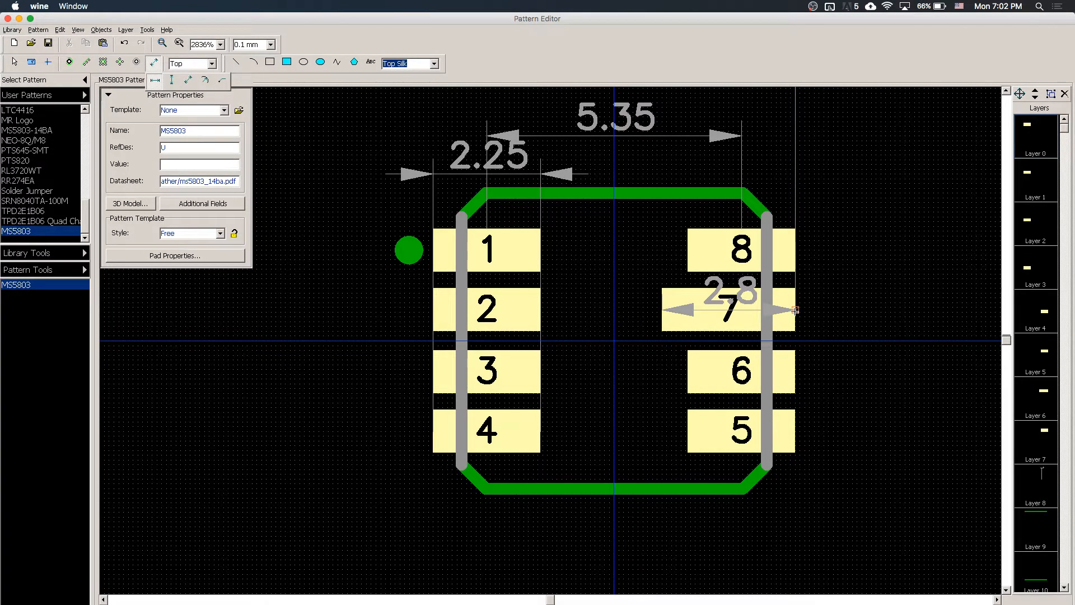
click(795, 309)
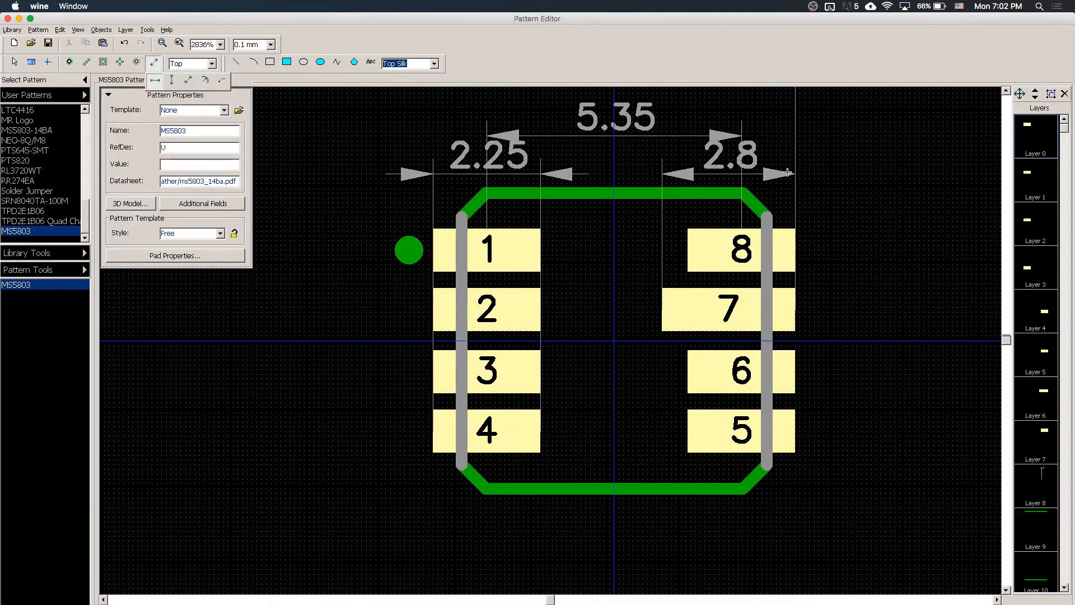
Add vertical dimensions for the spacing from pad 2 to pad 3 and from pad 1 to pad 2, placed outside the left pads
click(172, 81)
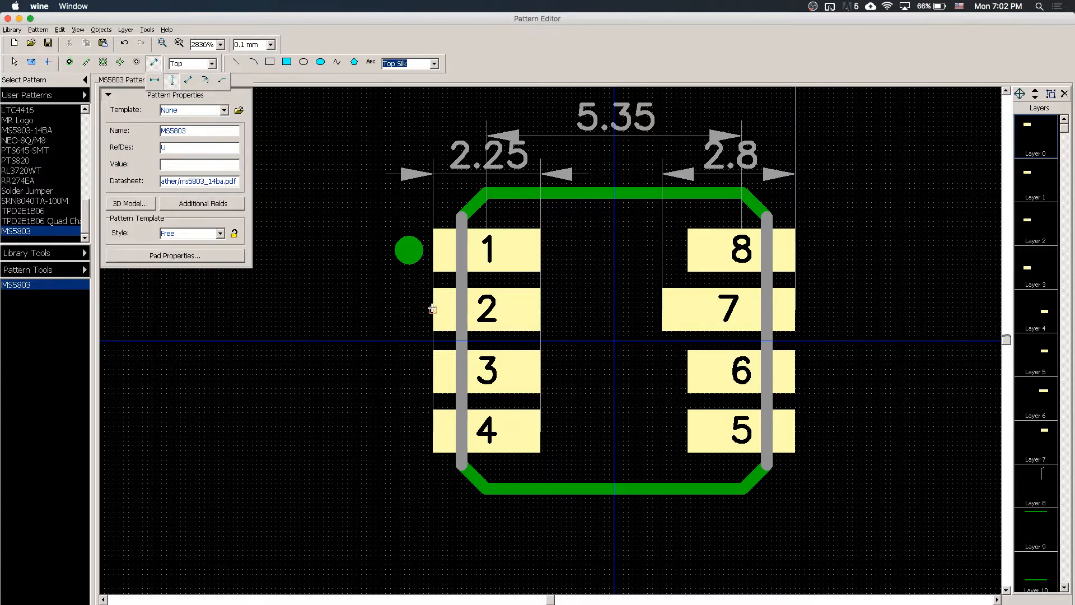
click(432, 309)
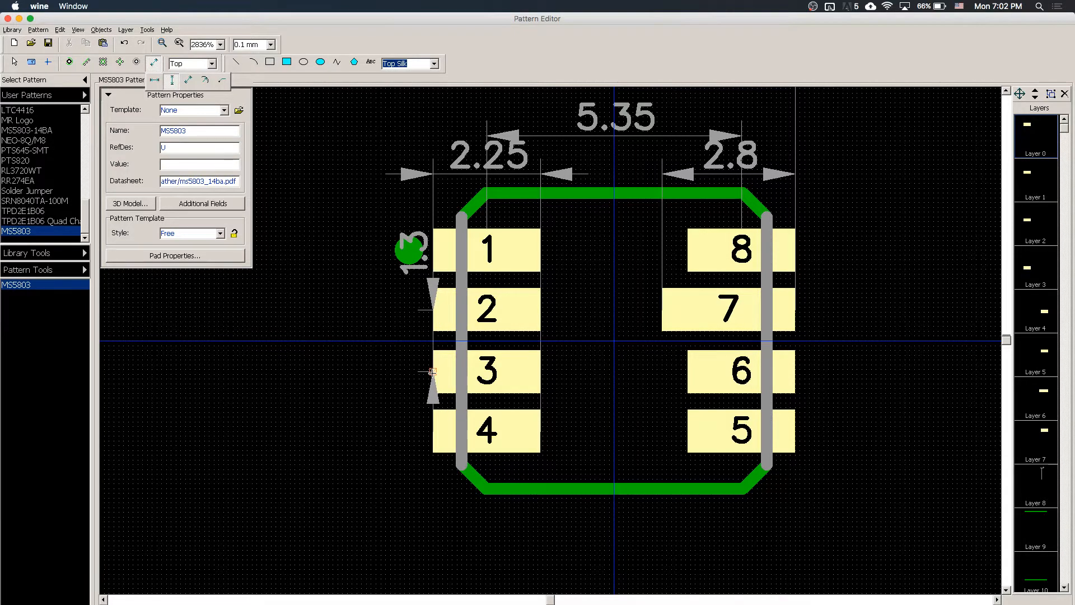
click(432, 371)
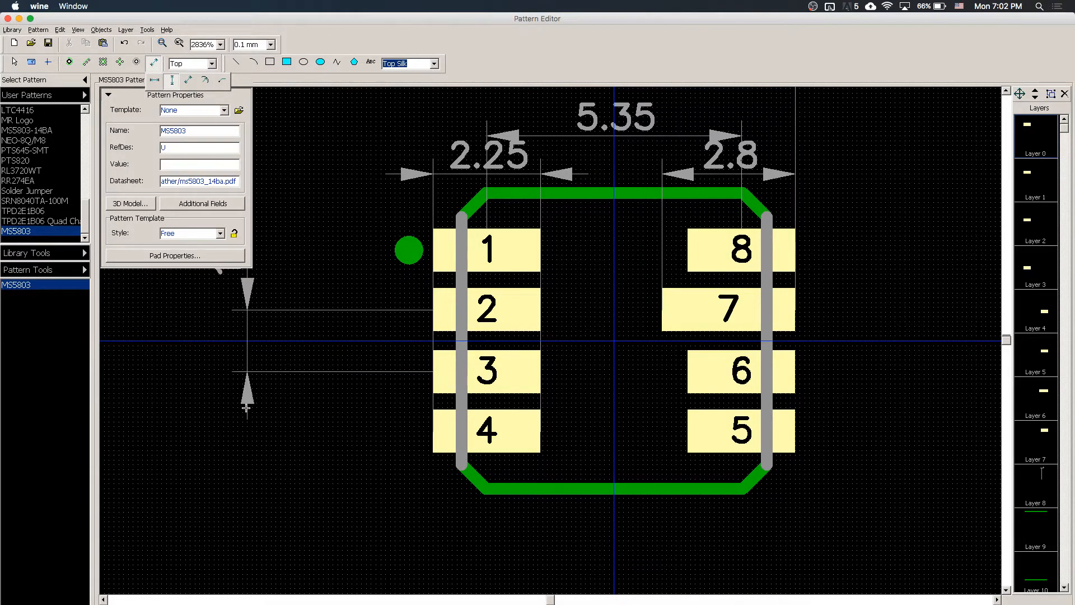
click(433, 249)
click(433, 310)
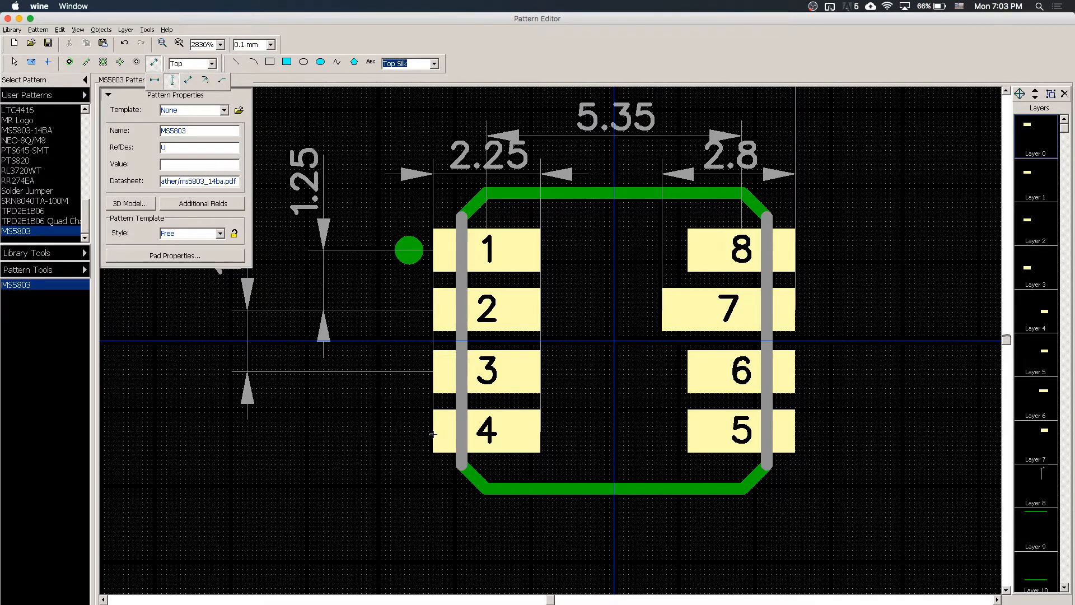
Add a vertical dimension between pads 3 and 4, aligned below the one for pads 1 and 2
click(433, 432)
right_click(421, 429)
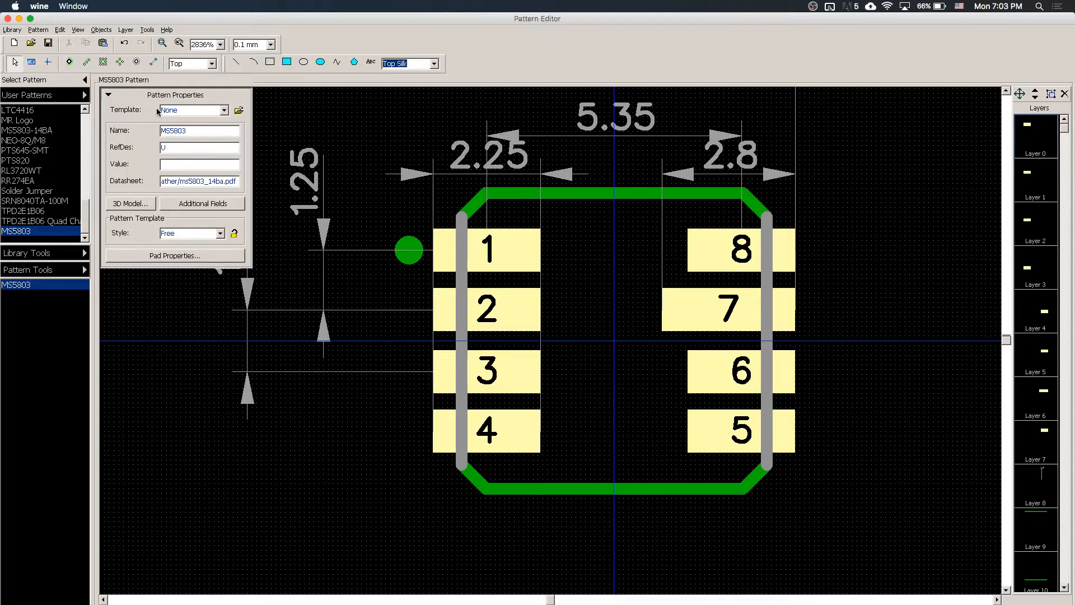
click(153, 62)
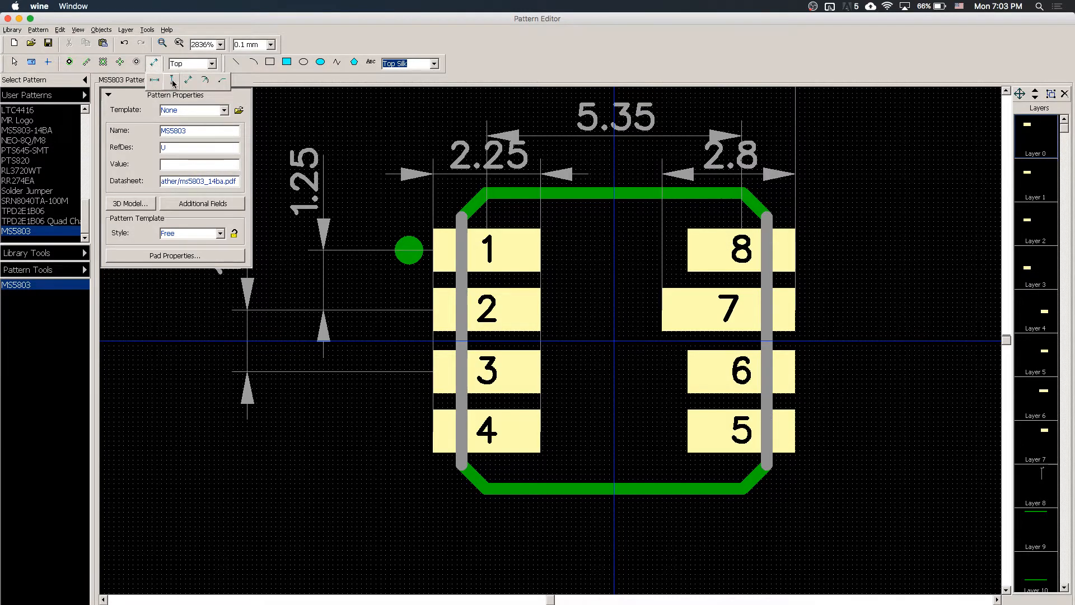
click(172, 80)
click(433, 431)
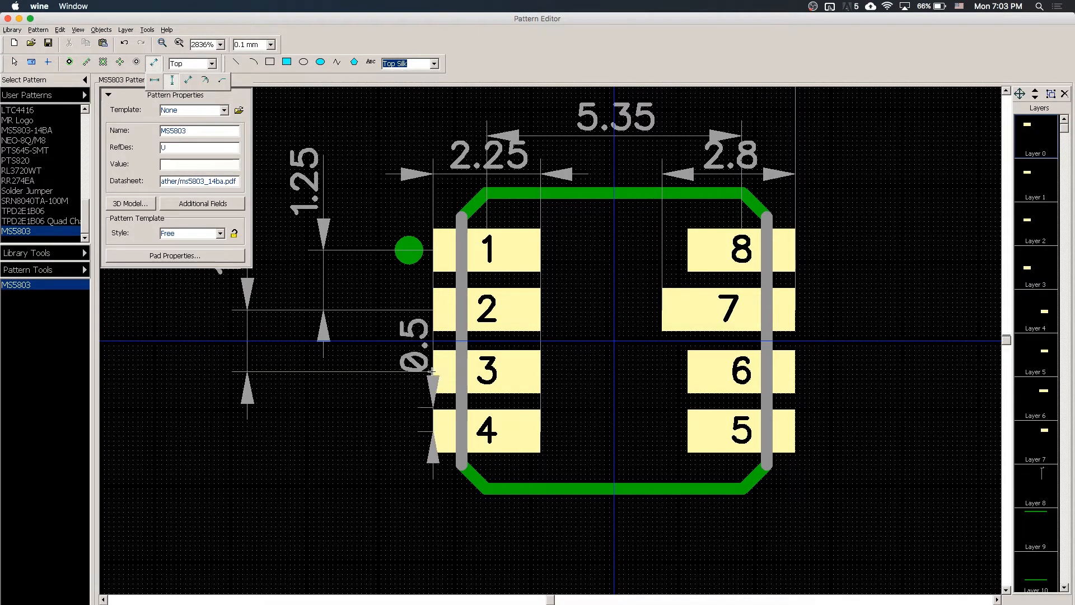
click(432, 309)
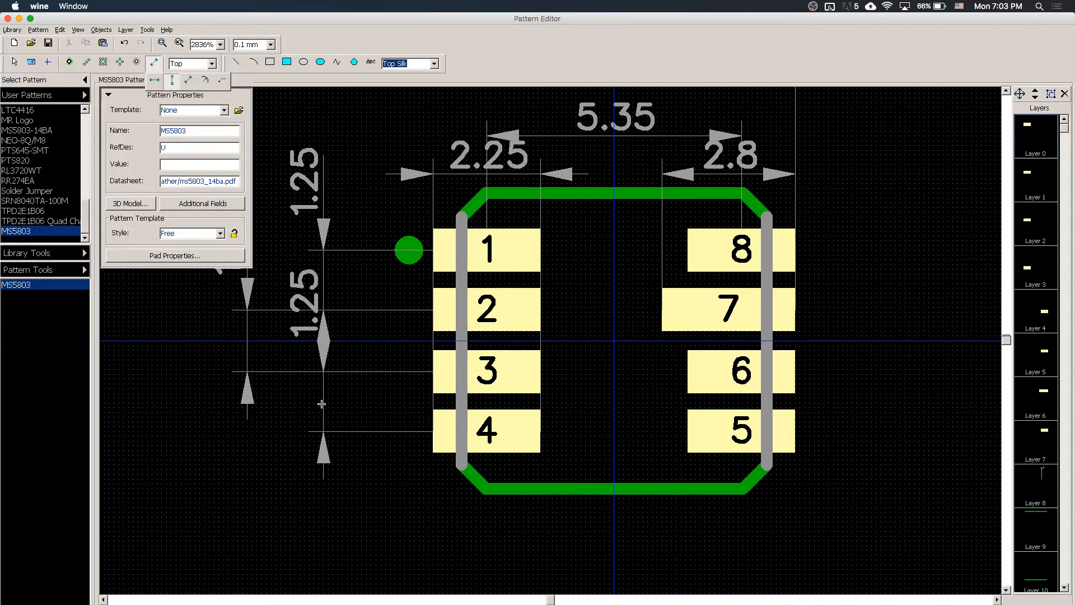
click(322, 404)
scroll(456, 439, down, 3)
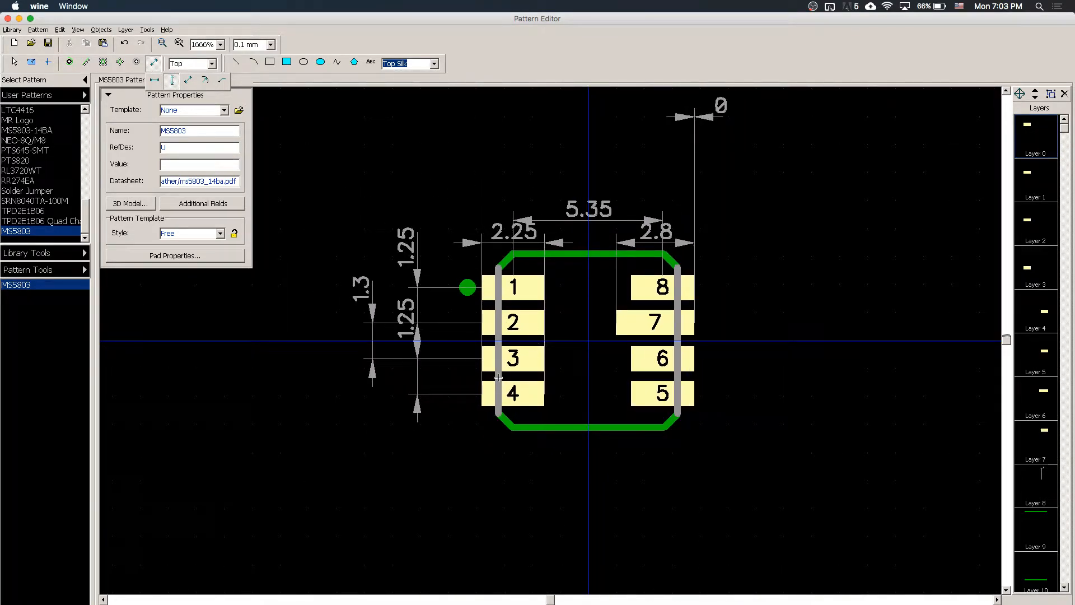
Check the pad spacings against the datasheet's recommended pad layout in Preview, return to the pattern editor, and cancel the stray dimension
click(507, 603)
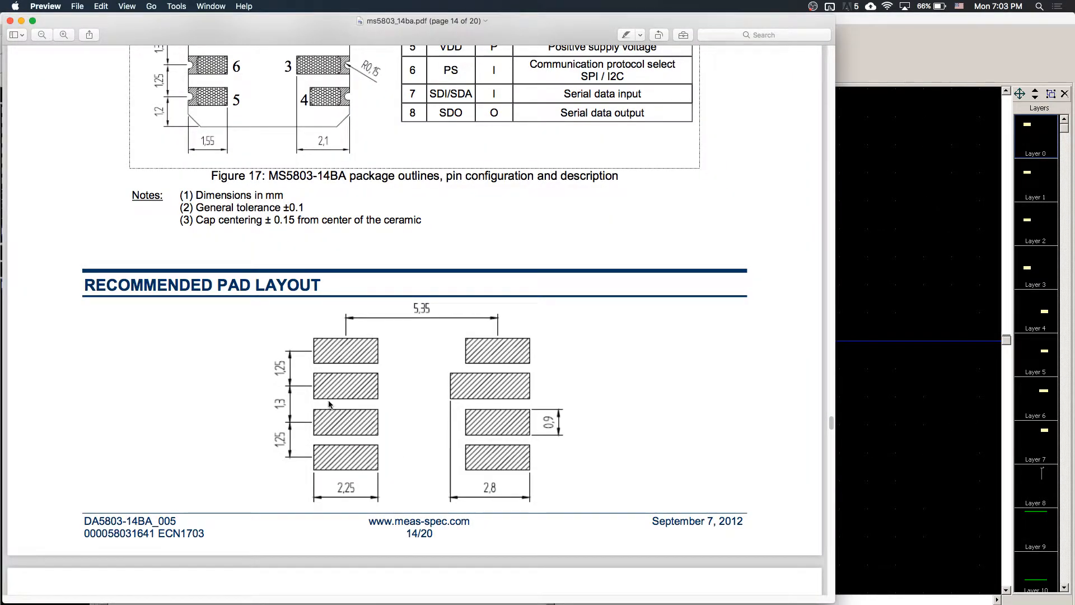
click(934, 380)
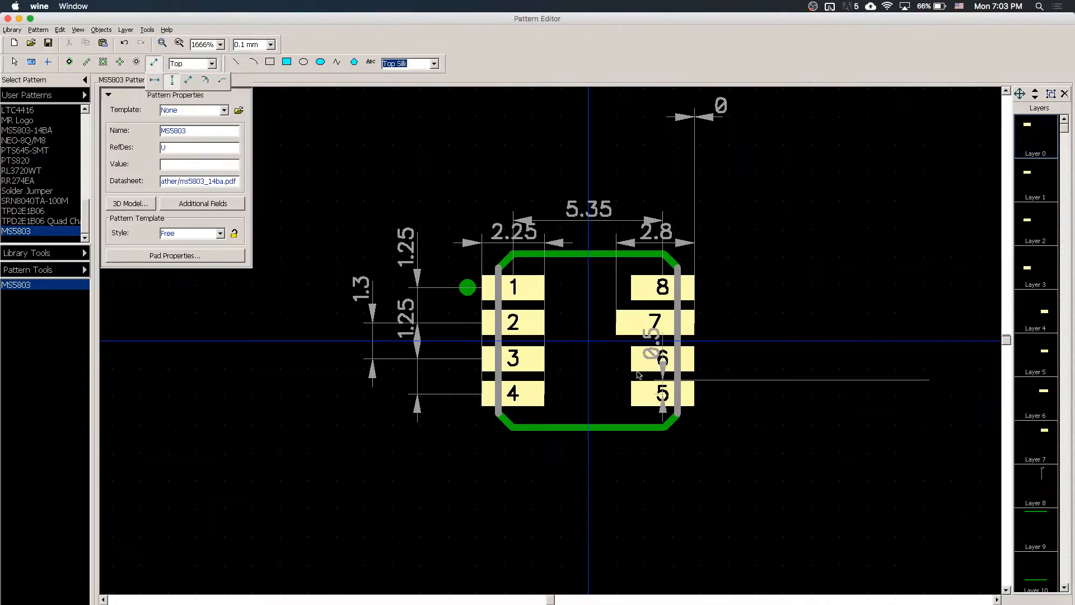
key(Escape)
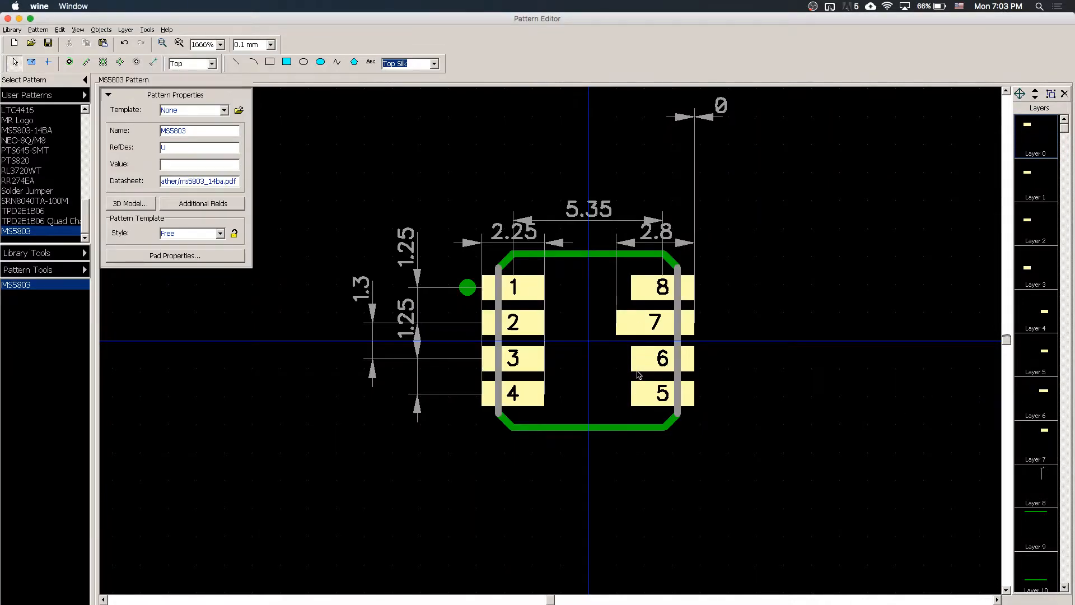
Add a vertical dimension for the height of pad 5 outside the right pads, and compare it with the datasheet
click(152, 62)
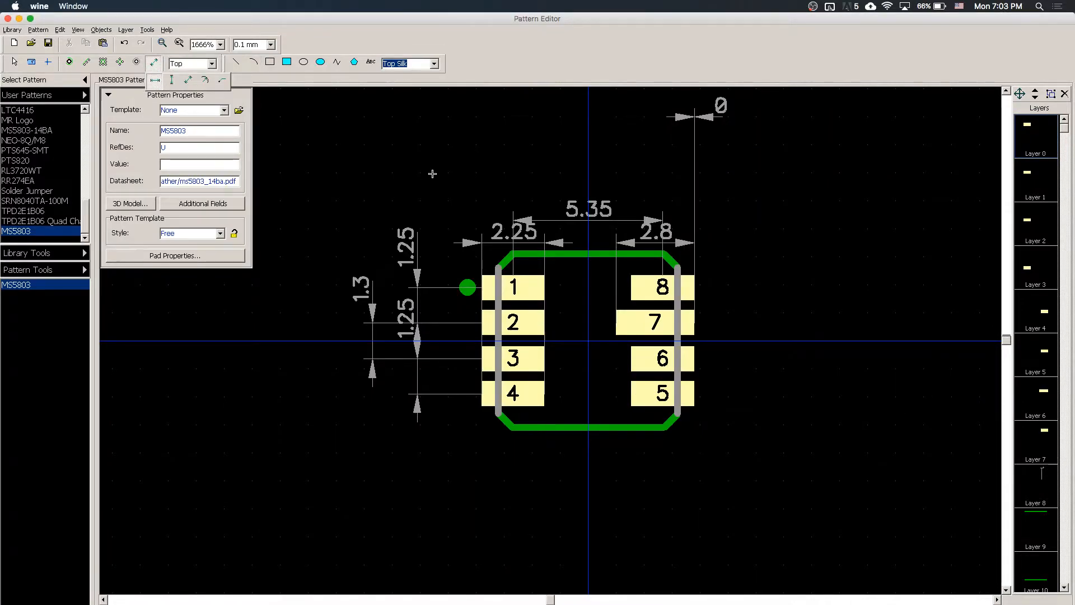
click(171, 79)
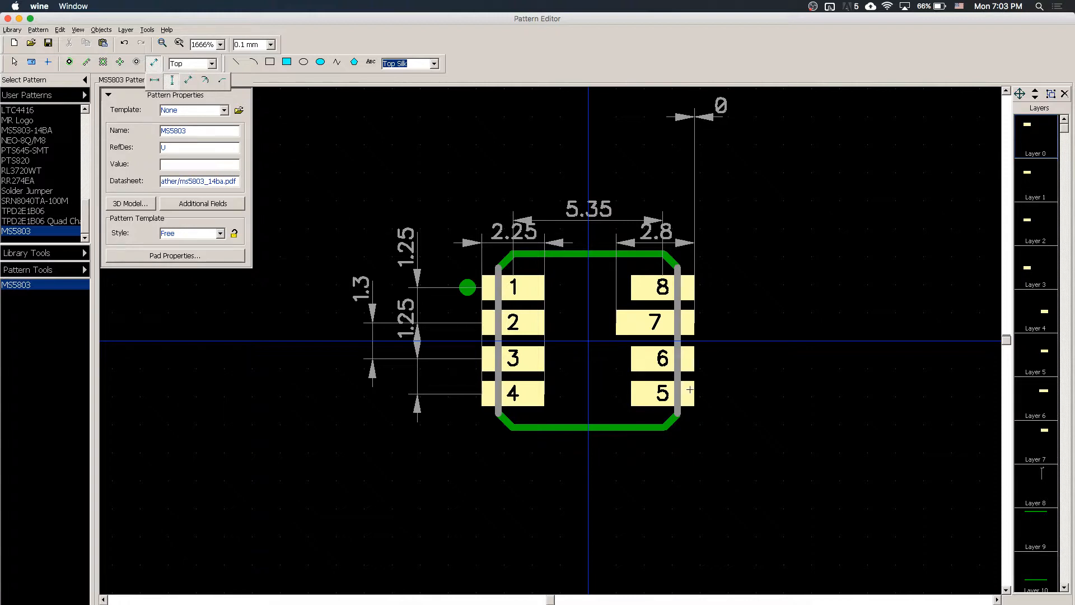
click(663, 406)
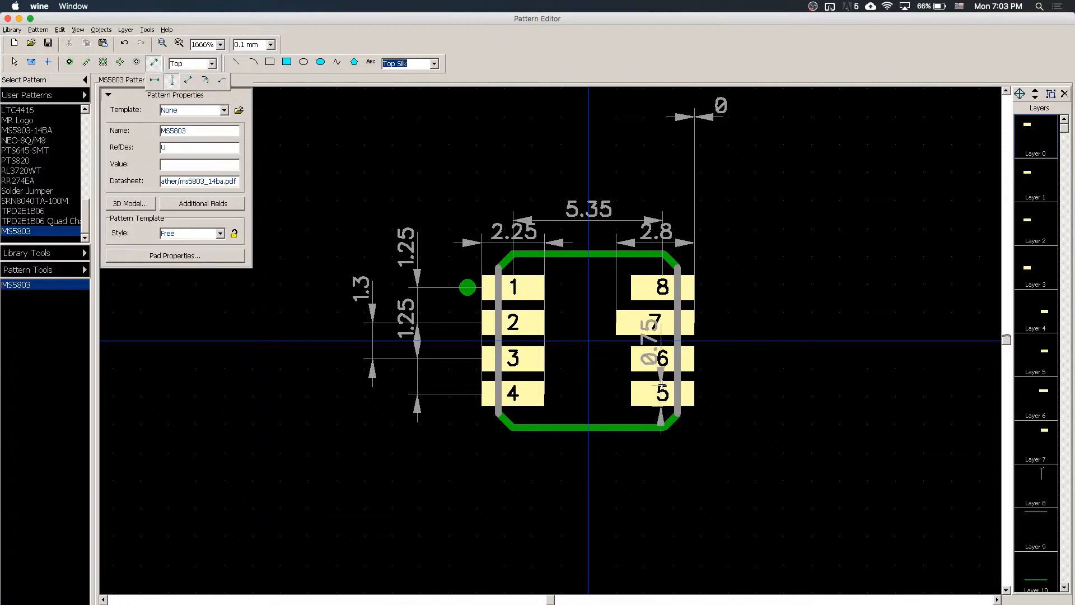
click(663, 381)
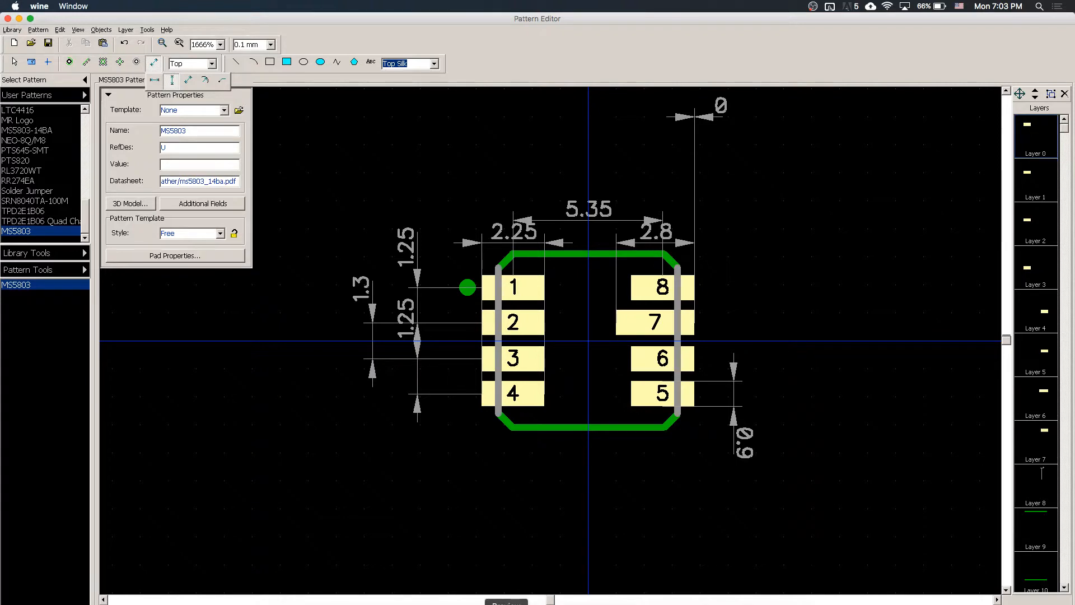
key(super+Tab)
key(super+Tab)
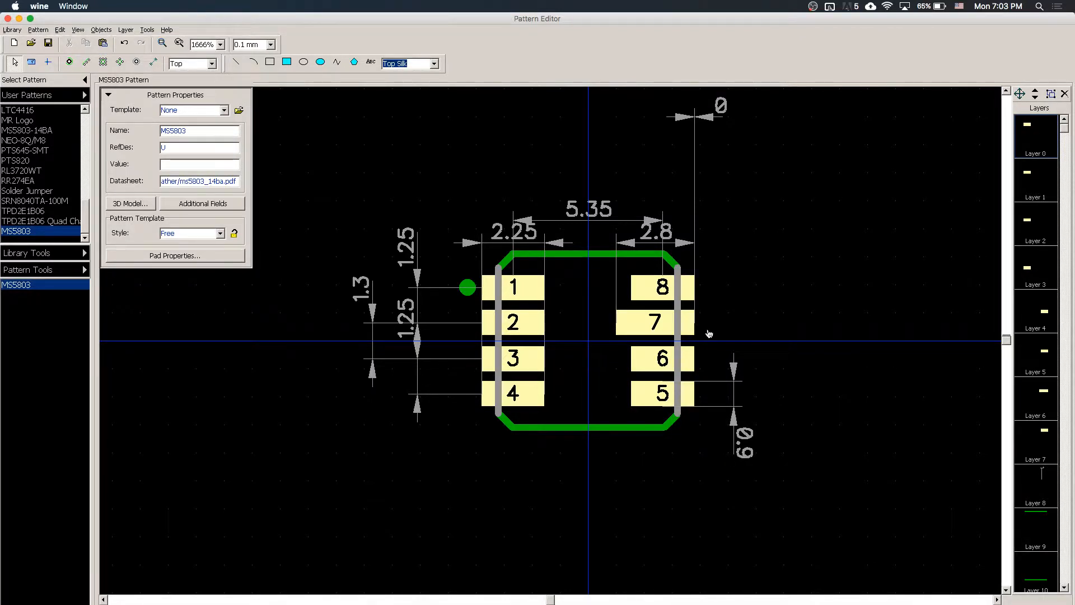
Move the width dimensions of pads 4 and 7 below the silkscreen outline, level with each other
scroll(709, 334, up, 2)
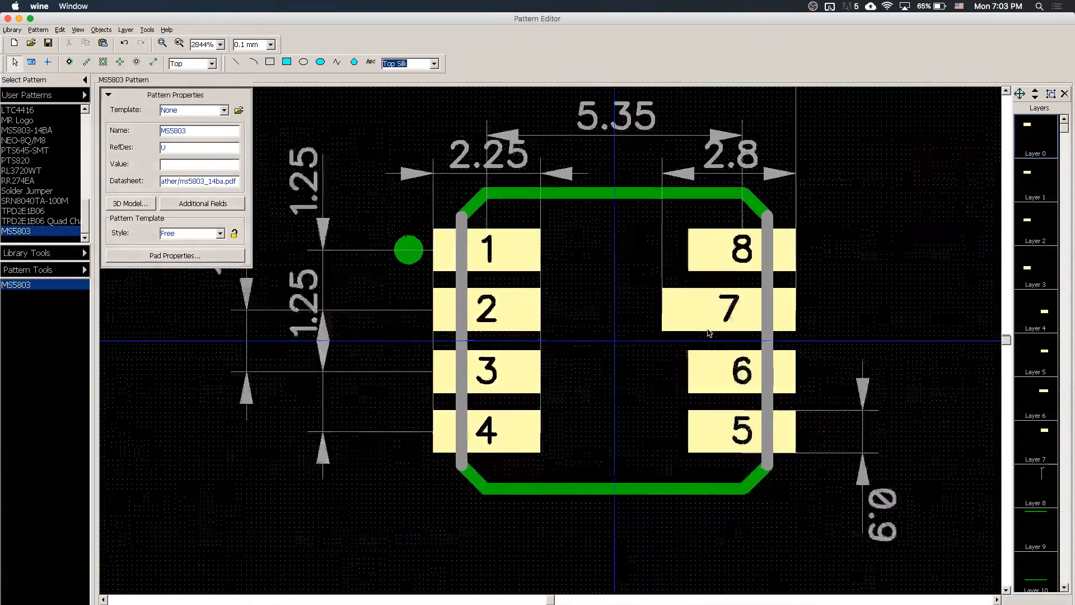
scroll(709, 334, down, 1)
scroll(709, 333, up, 1)
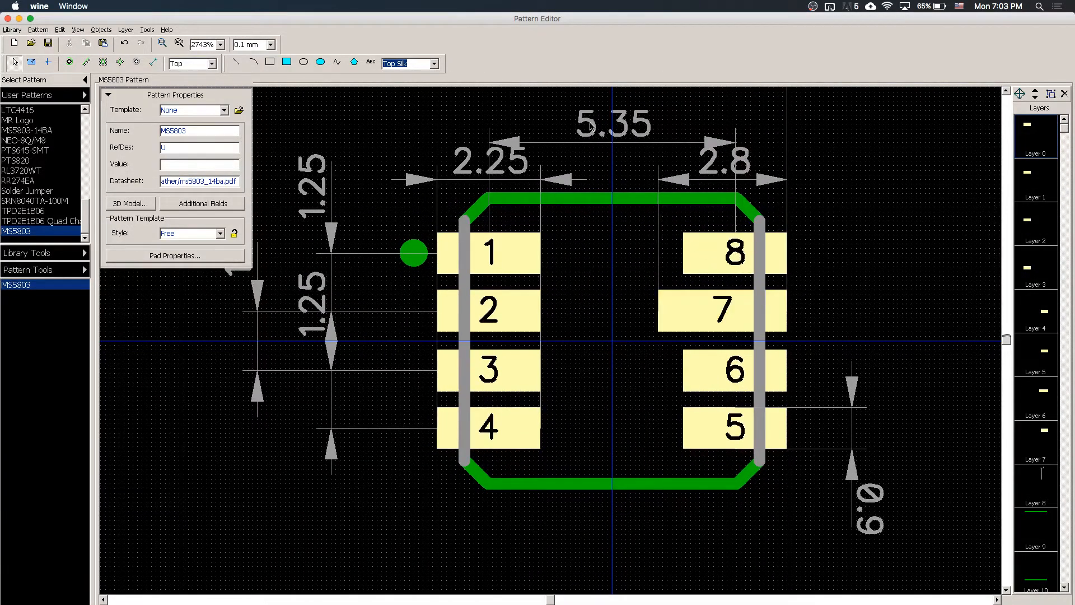
scroll(591, 126, down, 1)
drag(545, 225, 544, 498)
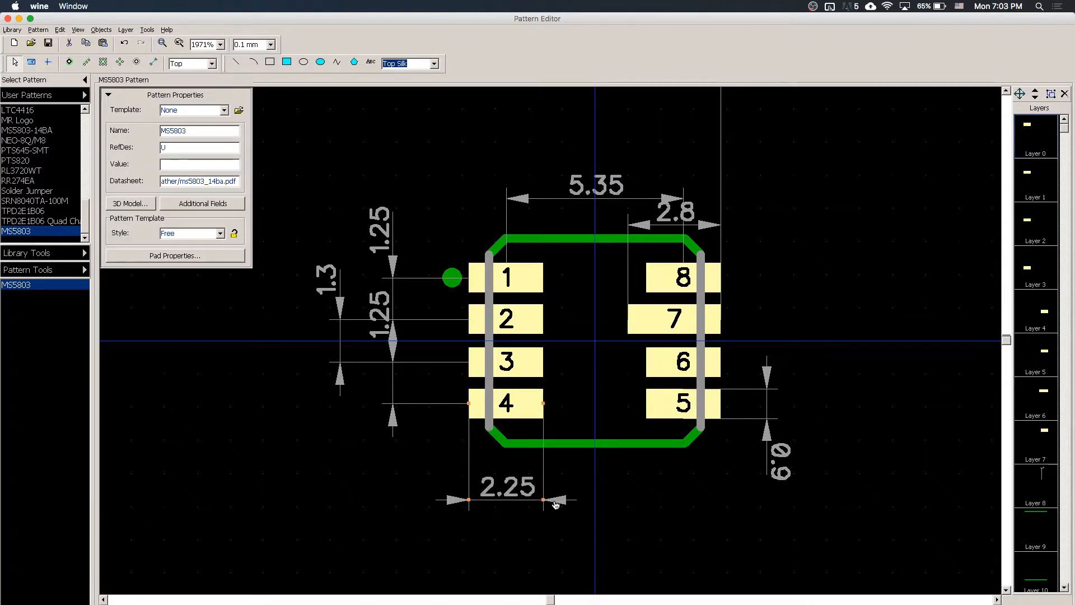
click(697, 224)
drag(691, 312, 712, 505)
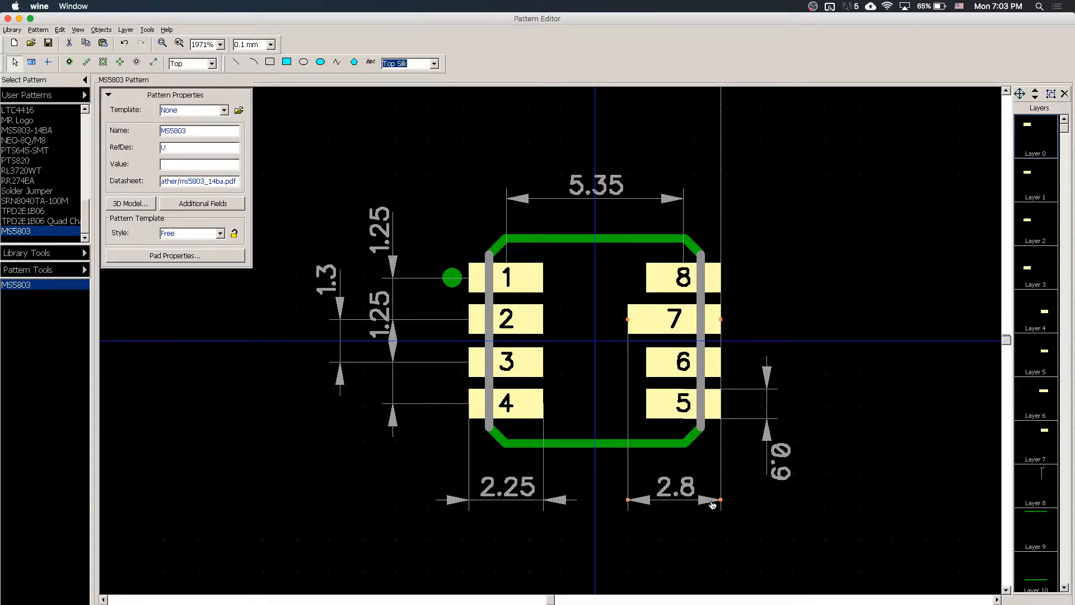
click(787, 519)
Start saving the pattern library in the Dev folder, with "ms5903-measurement_" as the beginning of its file name
key(ctrl+s)
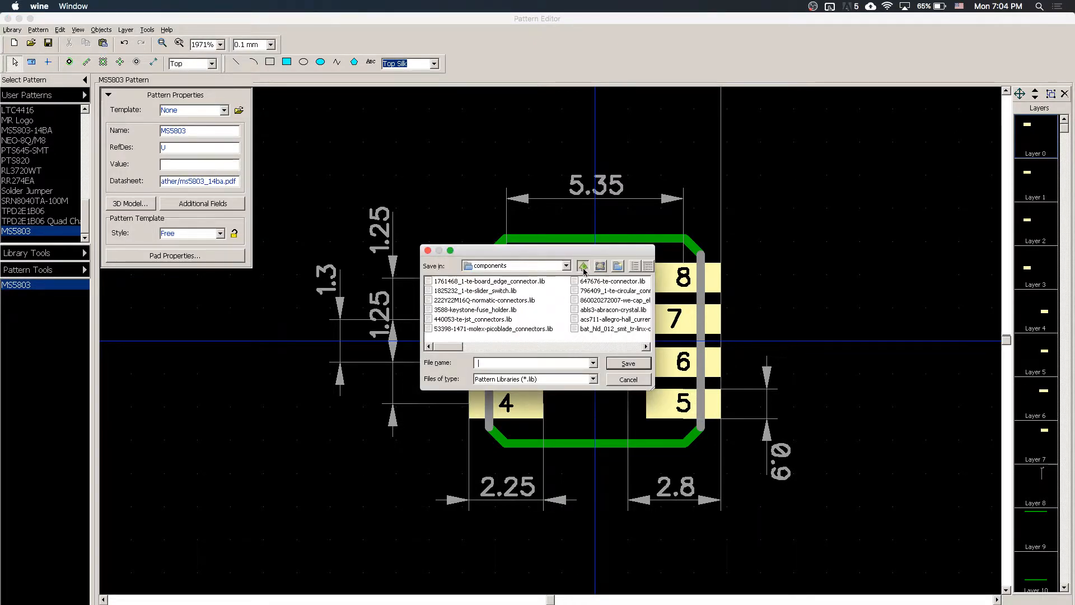
click(582, 267)
click(583, 266)
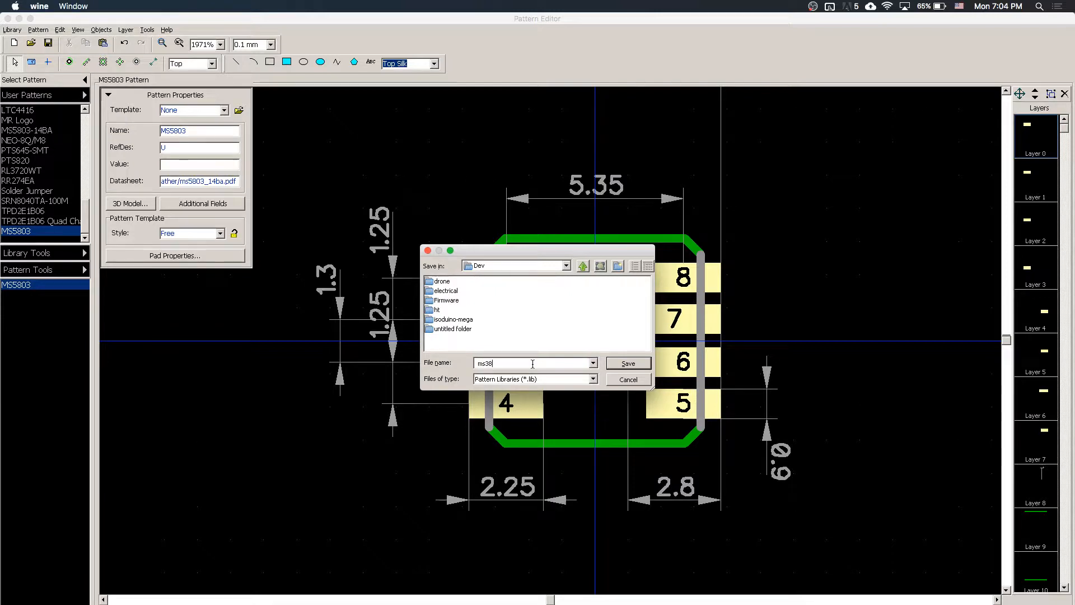
key(BackSpace)
key(BackSpace)
text(5803-)
text(t)
key(BackSpace)
text(me)
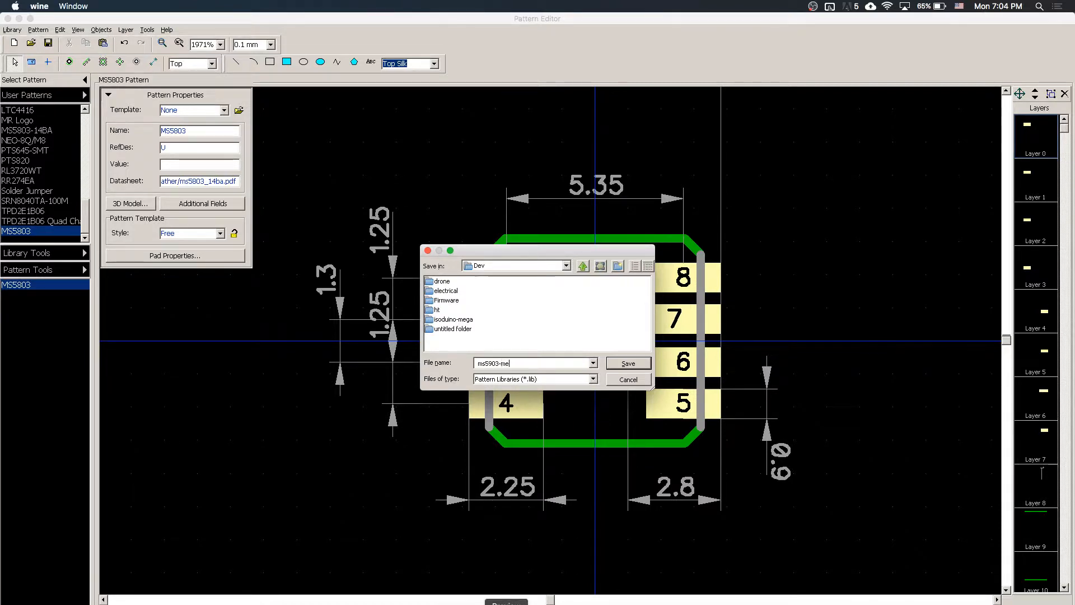
text(asurement_)
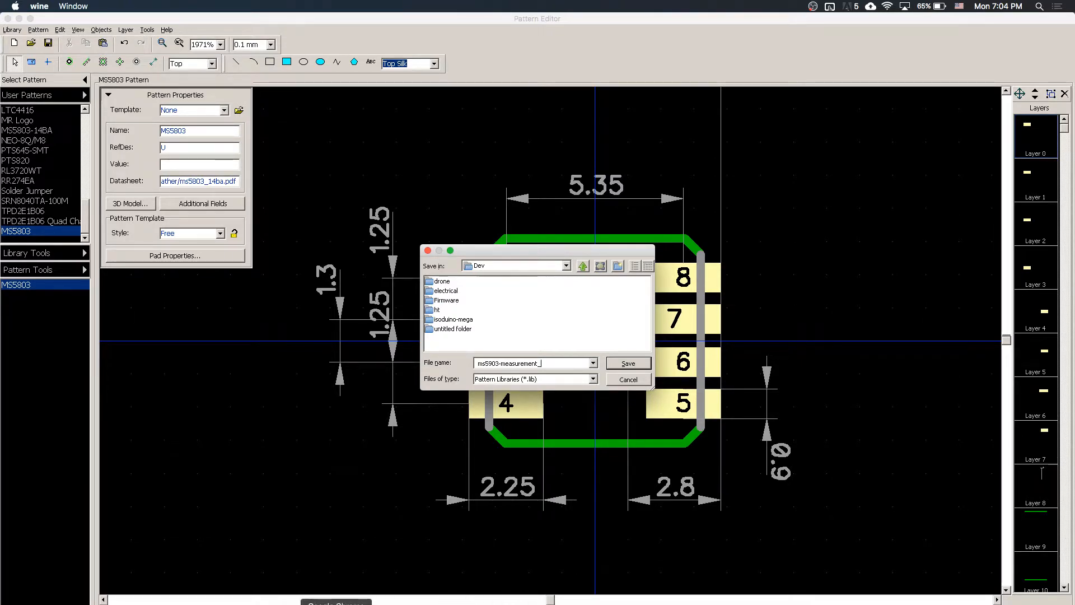
Look up the manufacturer's name in the datasheet's page header in Preview, and return to the save dialog
click(507, 603)
scroll(266, 299, up, 5)
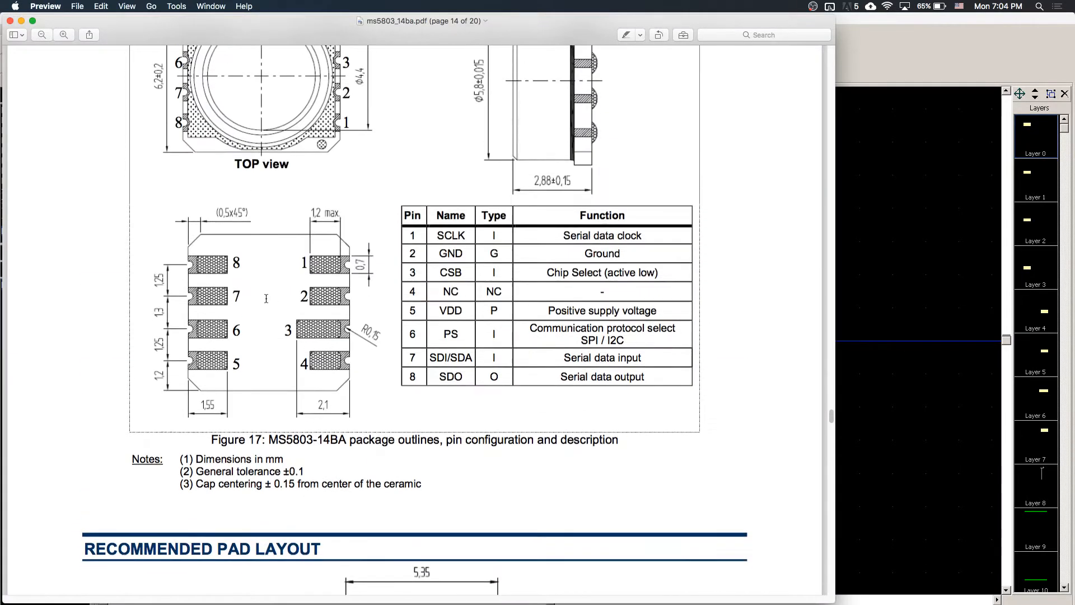
scroll(266, 298, up, 10)
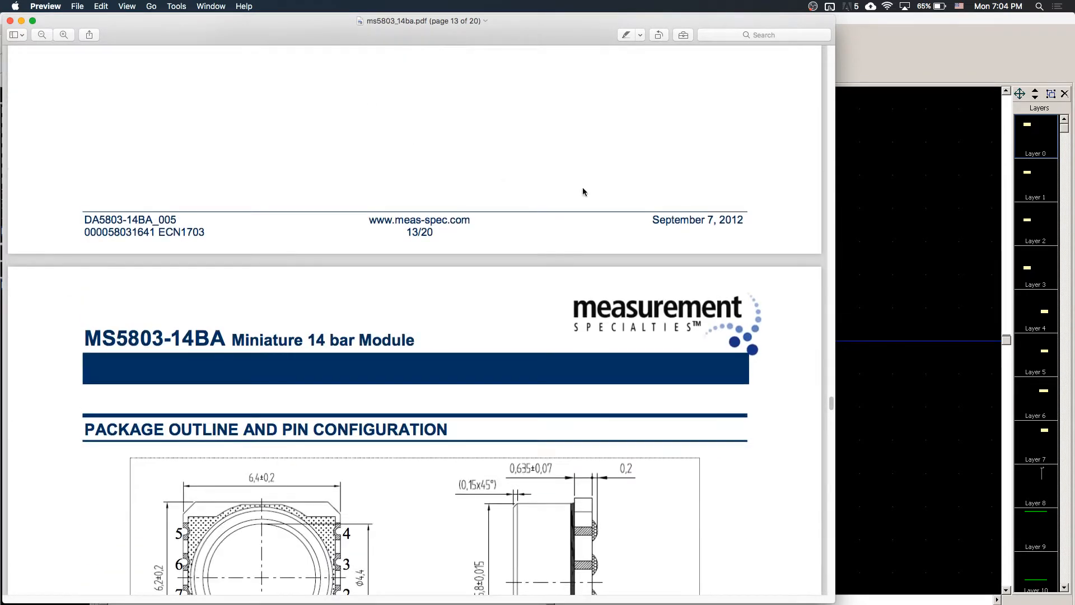
key(super+Tab)
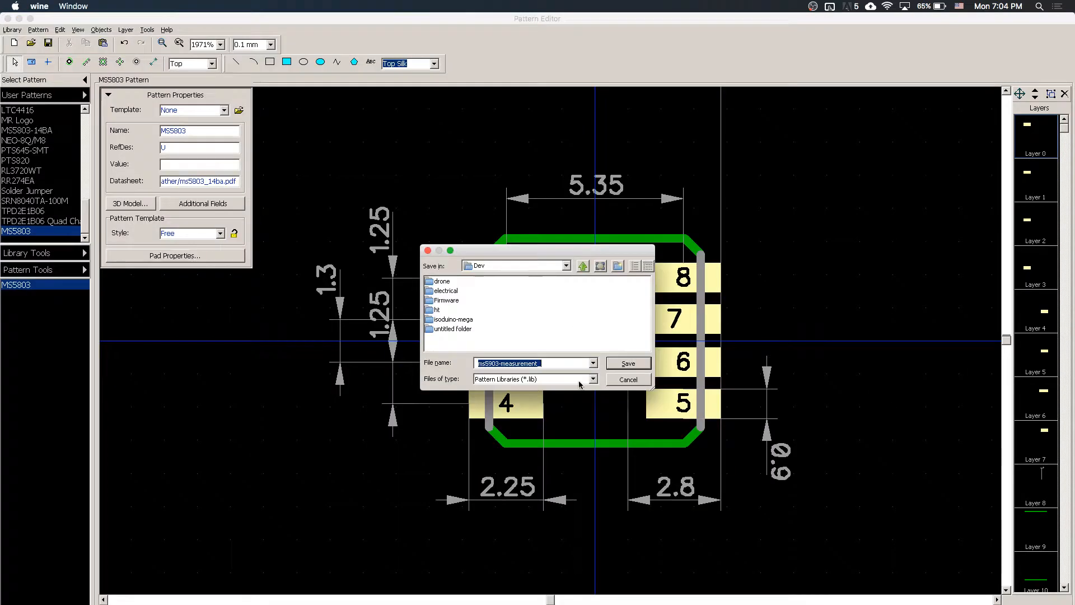
Complete the file name as "ms5903-measurement_specialties-pressuren_sensor" and save the pattern library
click(565, 366)
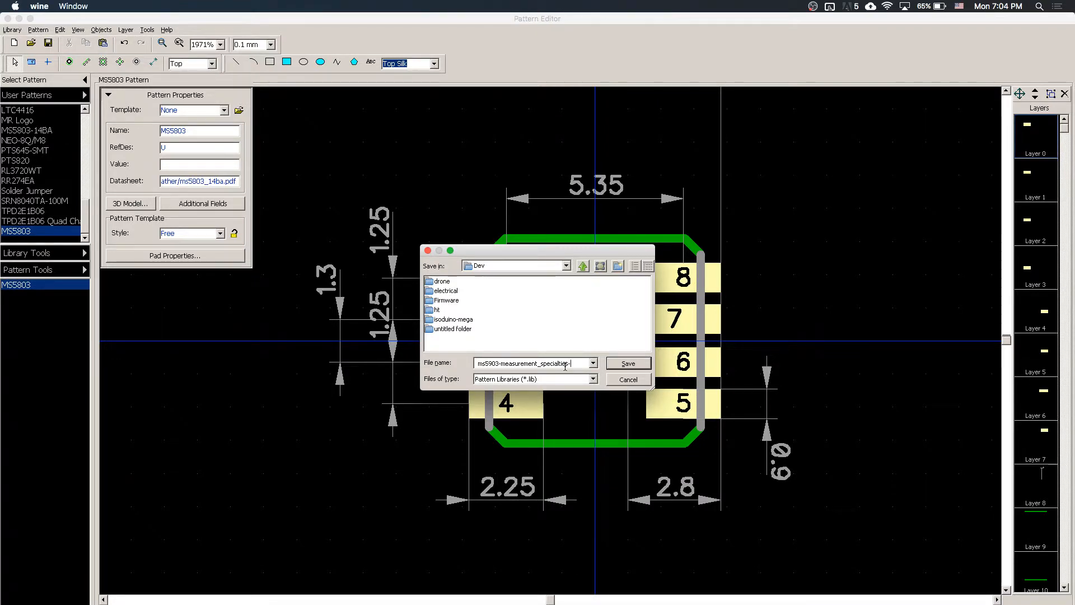
text(essure-)
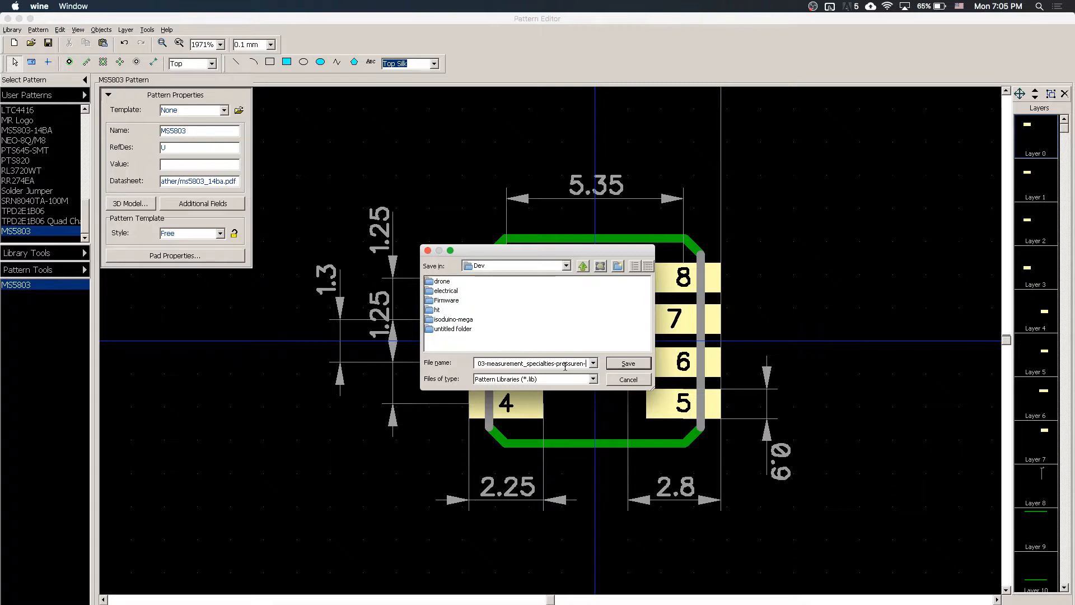
text(snesor)
key(BackSpace)
text(ensror)
key(BackSpace)
key(BackSpace)
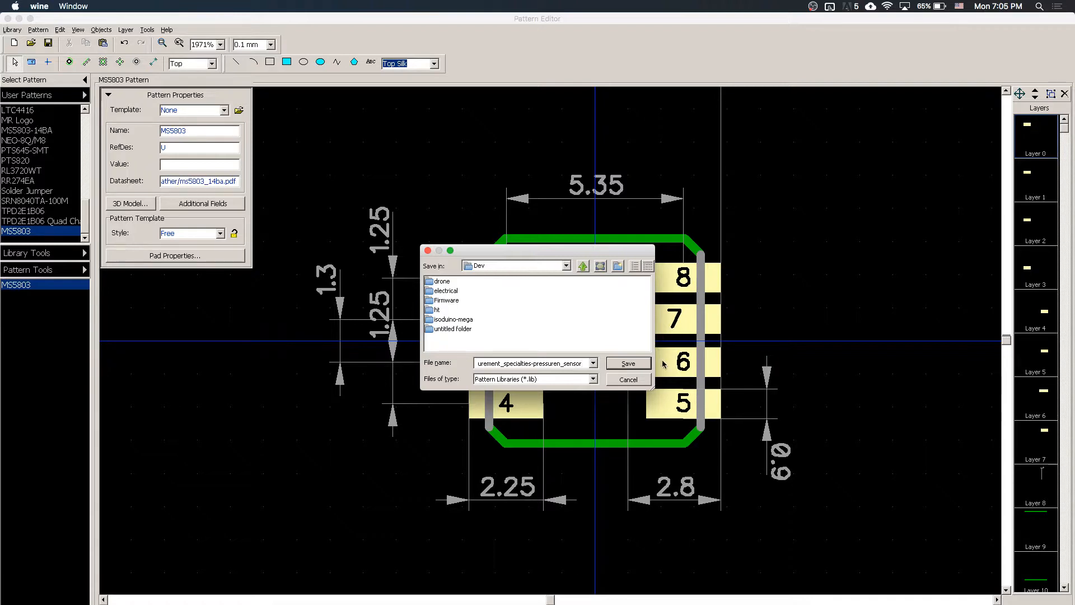
click(639, 363)
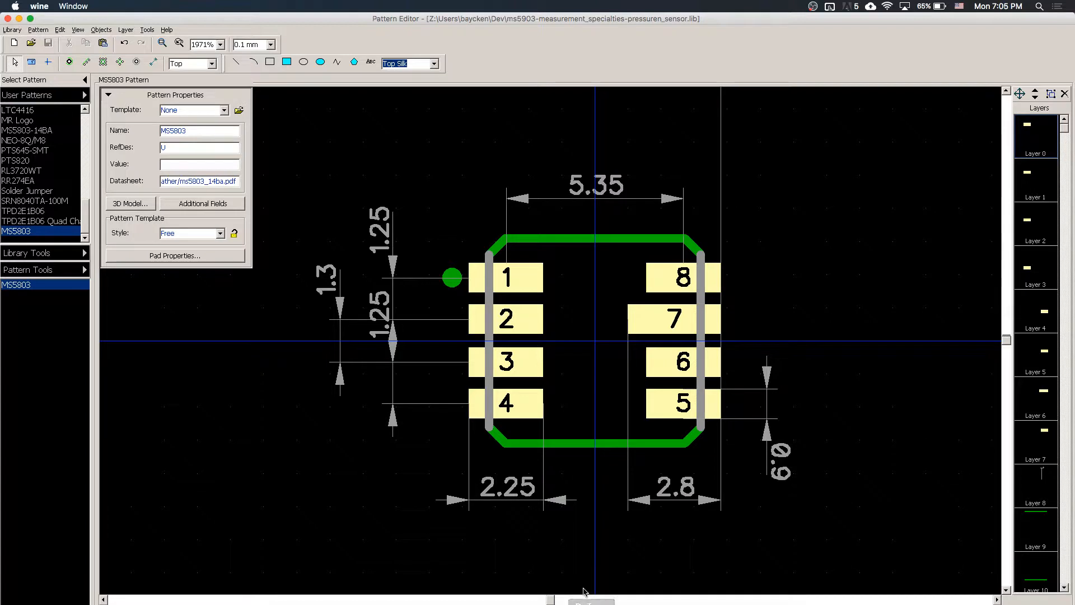
Bring up the DipTrace launcher, close the Pattern Editor and start the Component Editor
click(591, 604)
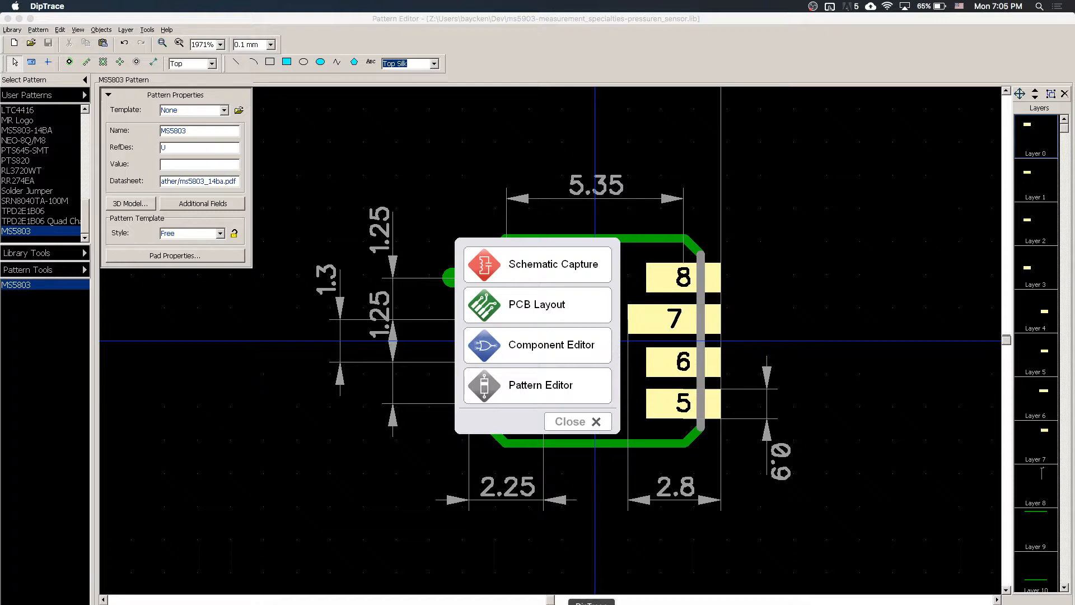
click(269, 459)
click(8, 19)
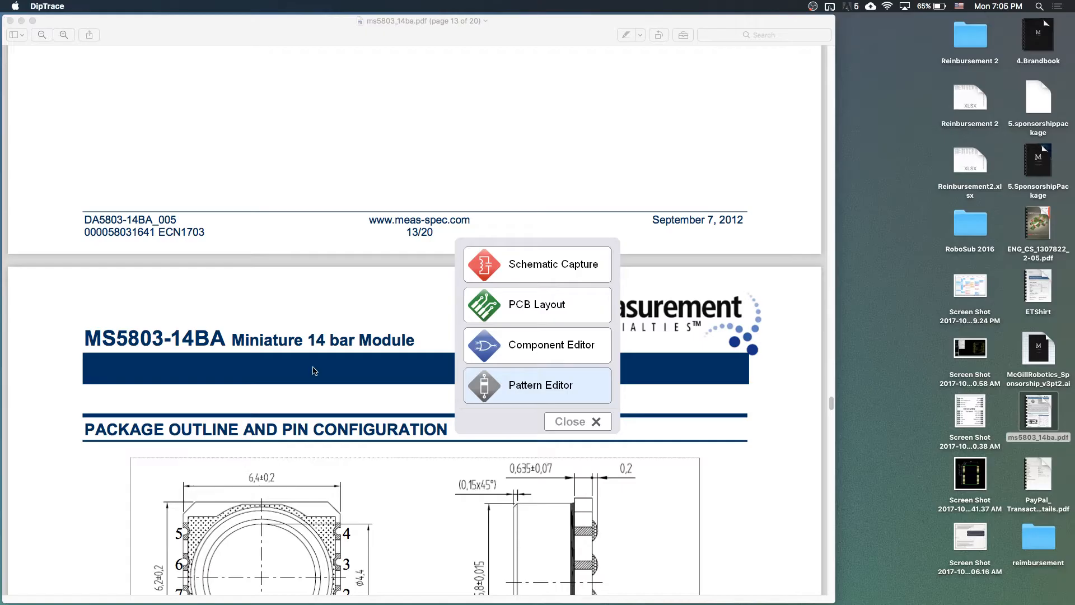
click(530, 339)
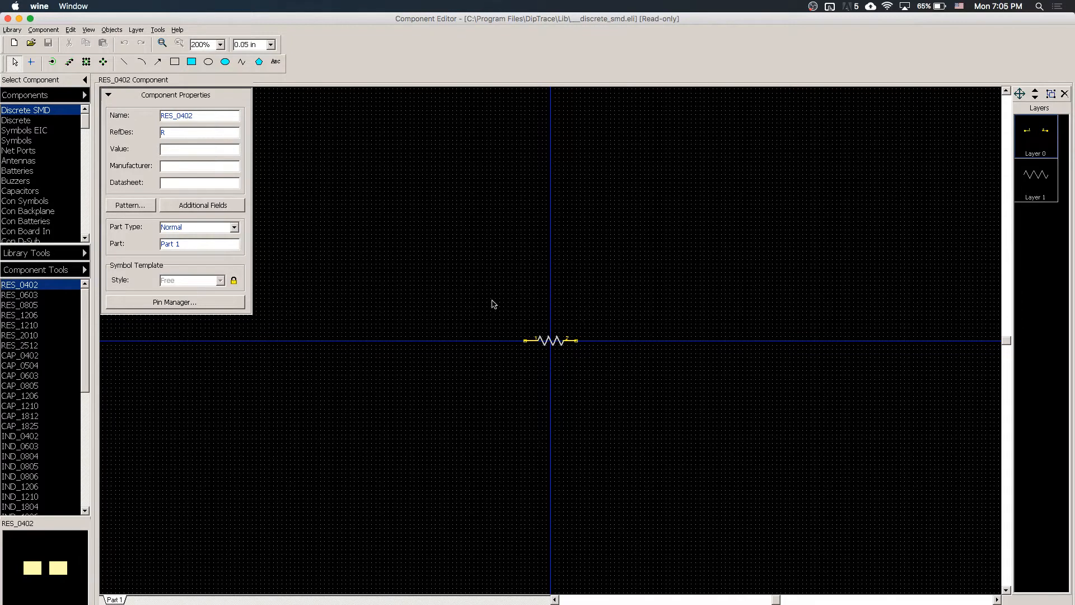
Examine the symbols and attached patterns of stock Discrete SMD components, including DIODE_1206 and IND_1206
drag(492, 304, 598, 396)
click(33, 374)
click(33, 446)
scroll(32, 446, down, 4)
click(35, 446)
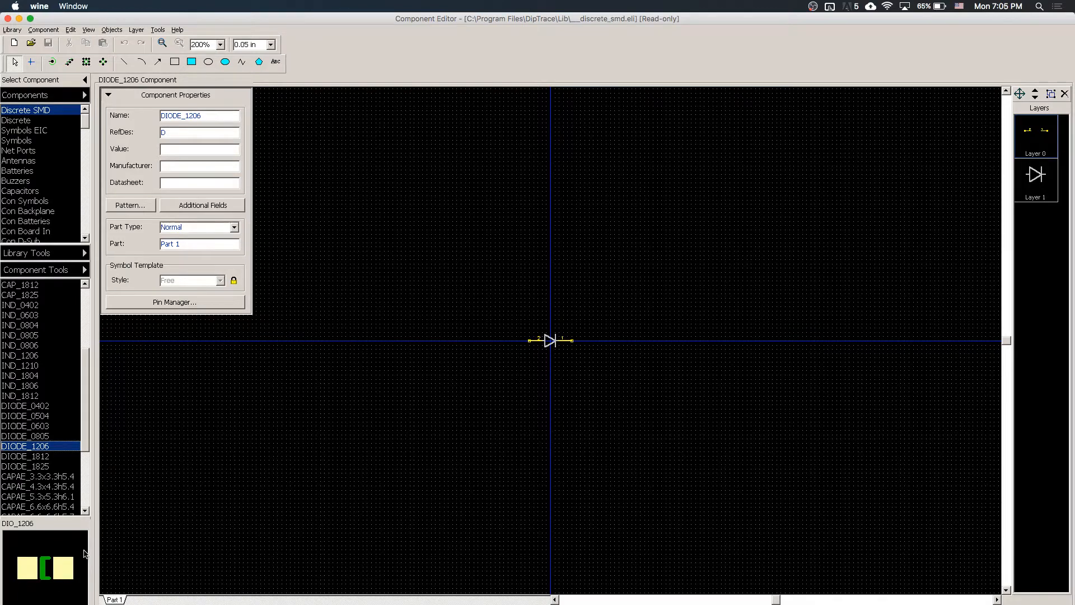
click(23, 354)
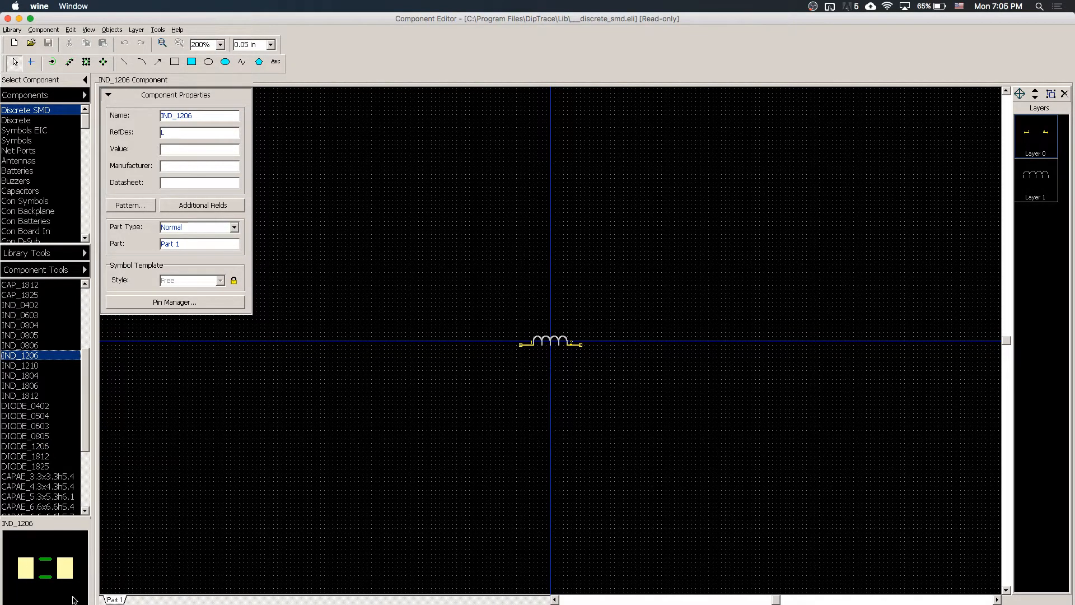
Create a new component library named MS5803 in the User Components group
click(53, 95)
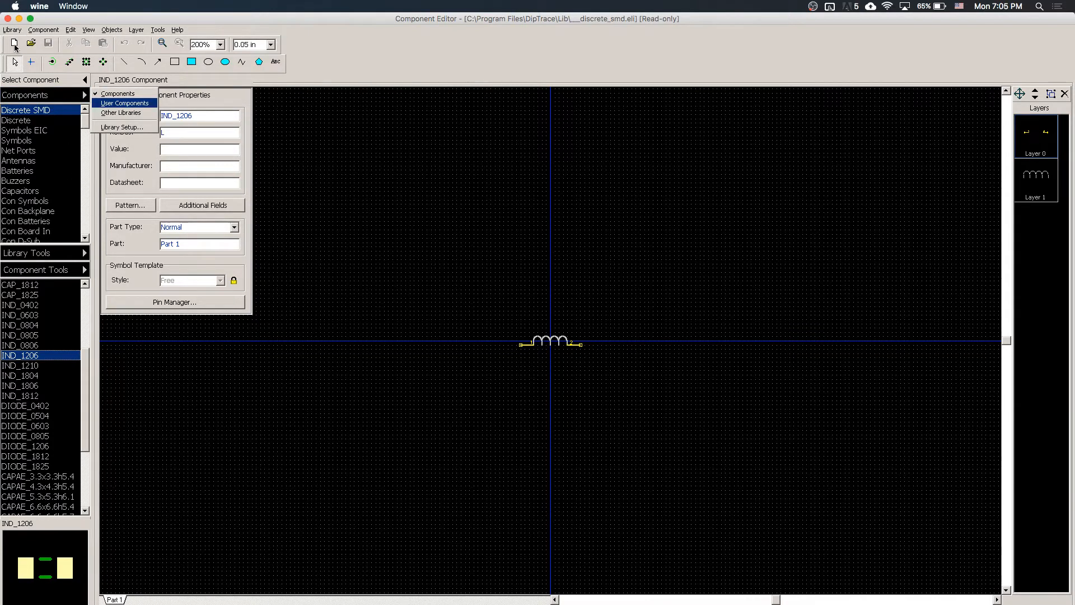
click(15, 45)
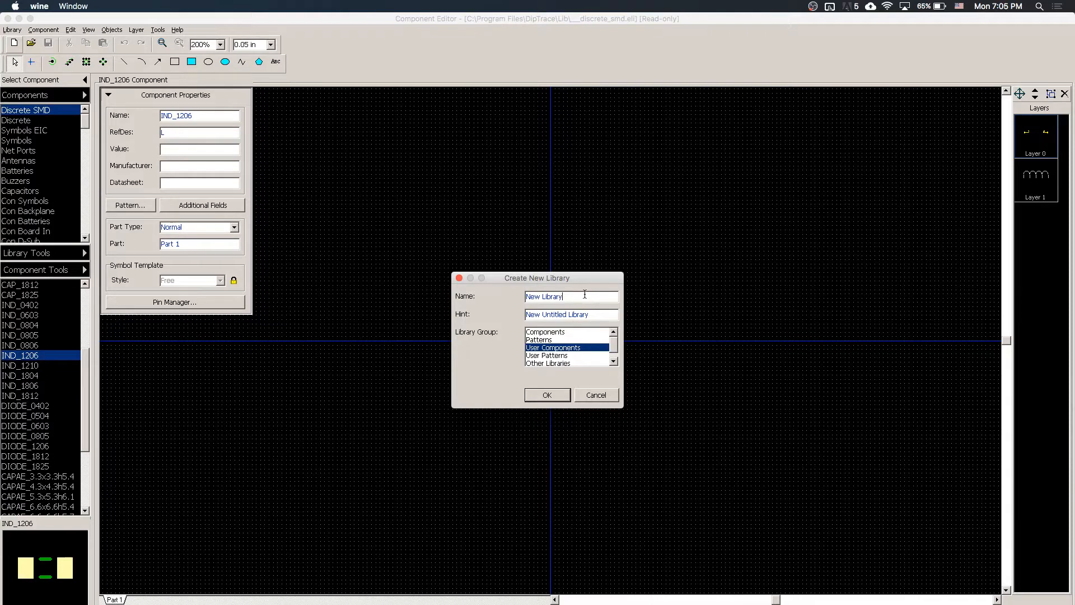
text(MS5803)
click(554, 398)
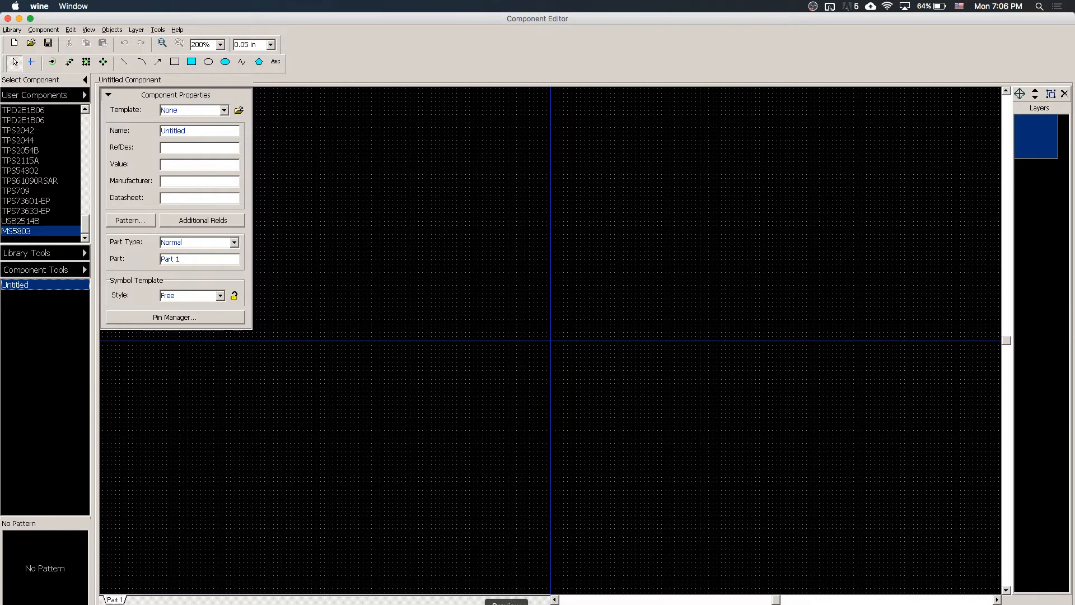
Check the pin configuration table in the datasheet in Preview, and return to the Component Editor
click(506, 603)
scroll(459, 462, down, 6)
scroll(459, 462, down, 3)
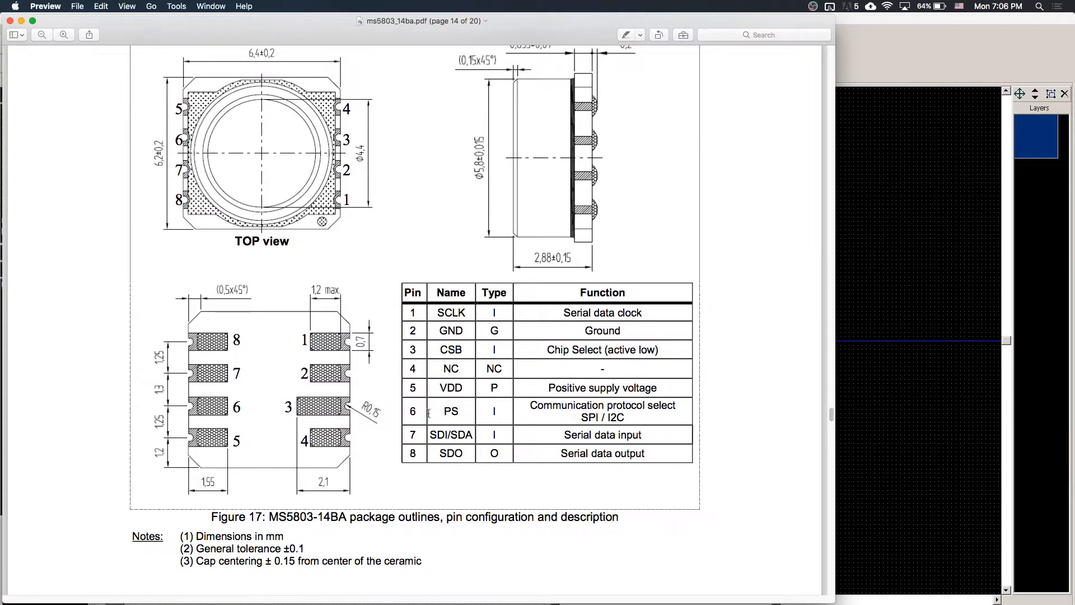
double_click(457, 311)
click(913, 384)
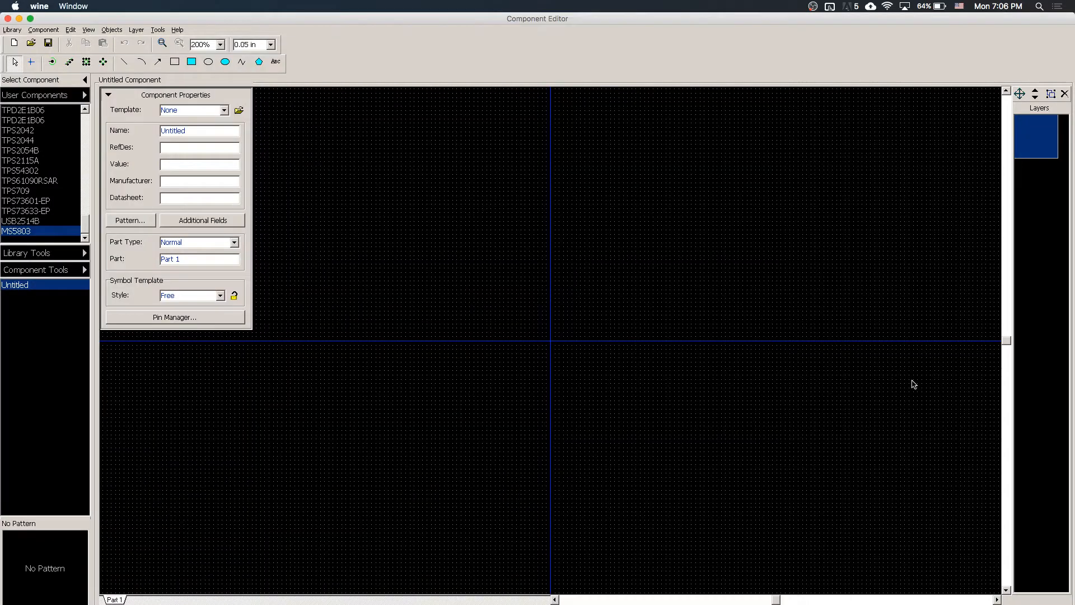
Place eight pins loosely around the origin of the untitled component, and leave pin placement
click(52, 61)
click(449, 298)
click(457, 357)
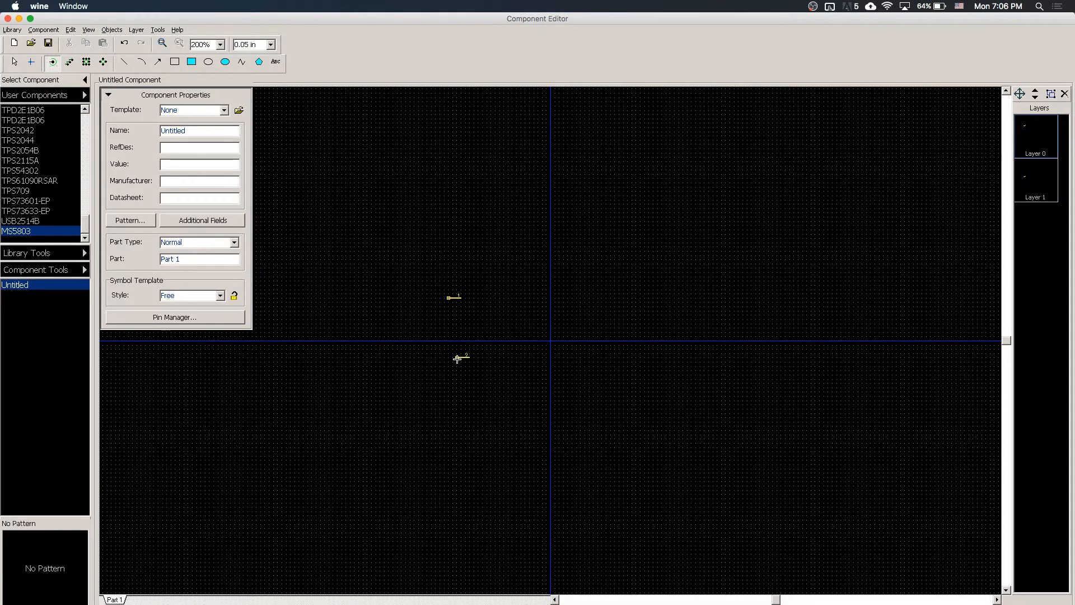
click(446, 328)
click(517, 303)
click(594, 310)
click(525, 349)
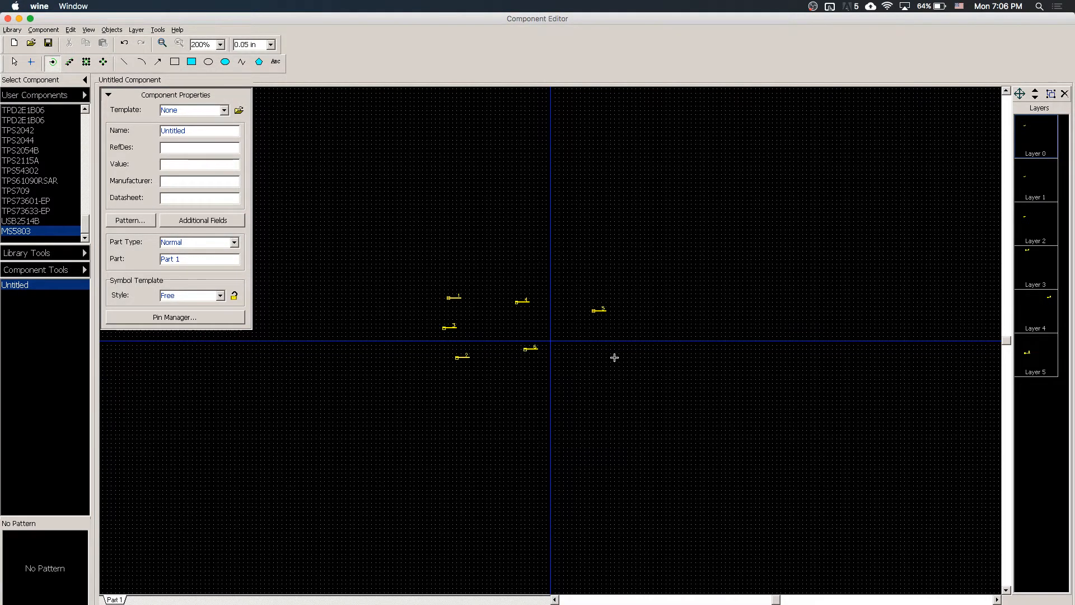
click(620, 362)
click(554, 336)
key(Escape)
Arrange pins 1 to 4 in an evenly spaced vertical column left of the origin, in ascending order downward
scroll(554, 338, up, 5)
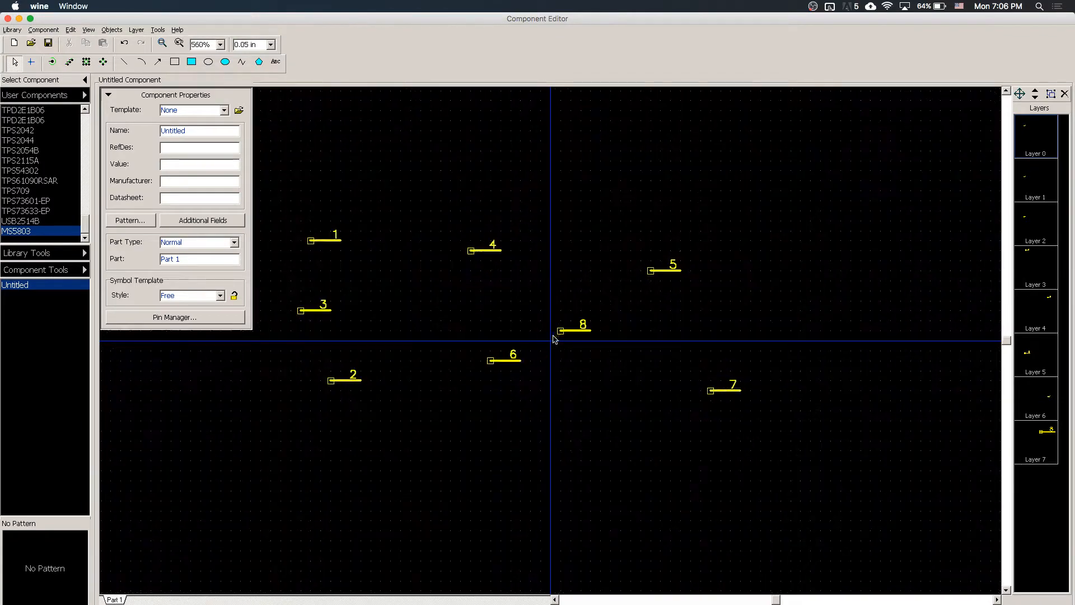
scroll(554, 339, down, 3)
scroll(554, 339, up, 2)
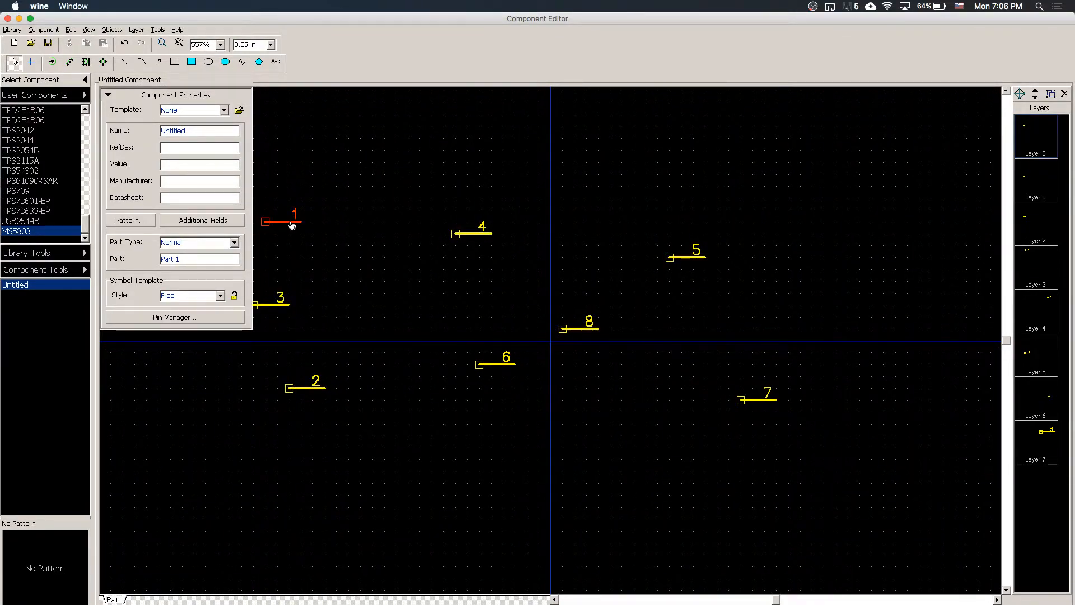
click(271, 45)
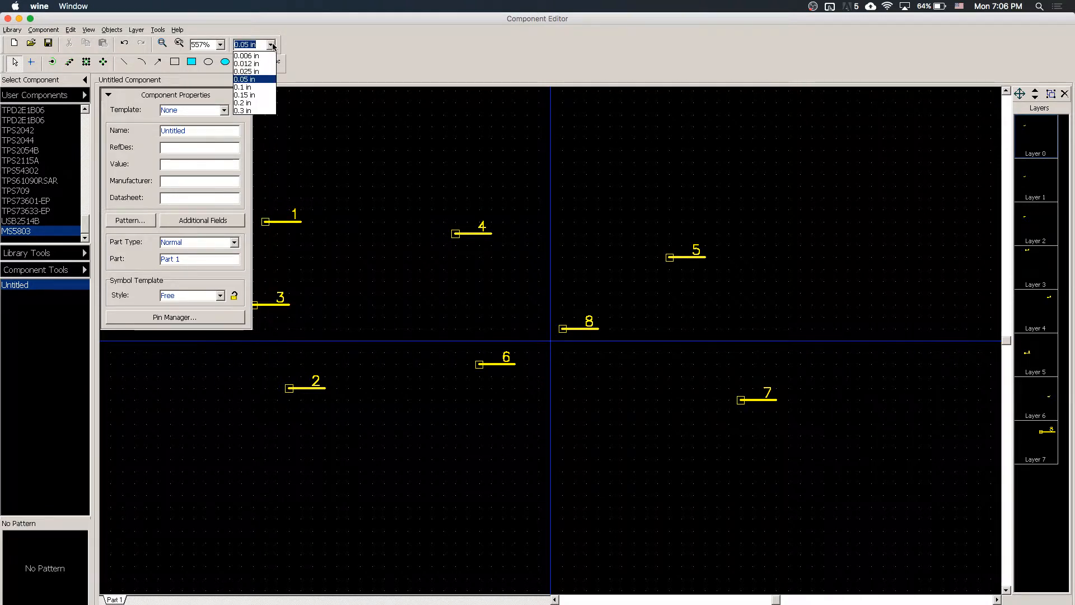
click(272, 44)
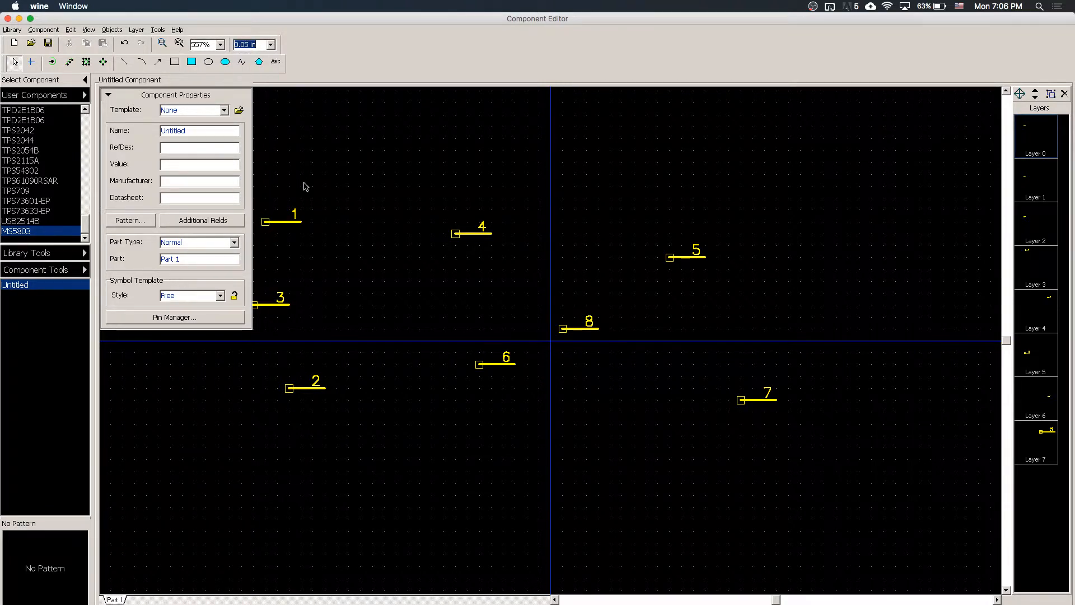
click(278, 223)
drag(278, 224, 465, 275)
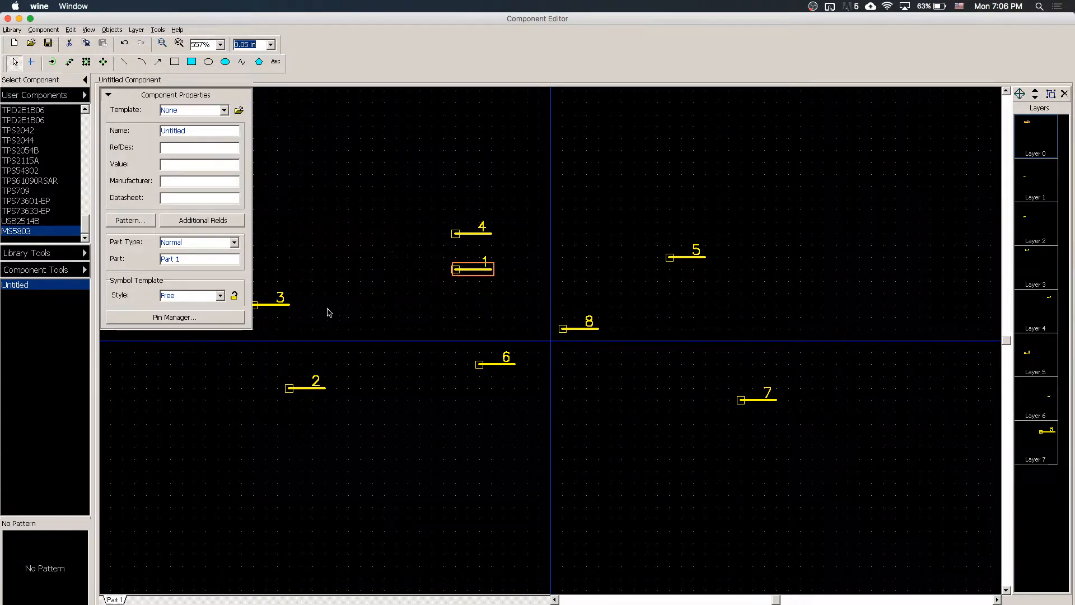
drag(308, 387, 320, 387)
drag(457, 307, 471, 296)
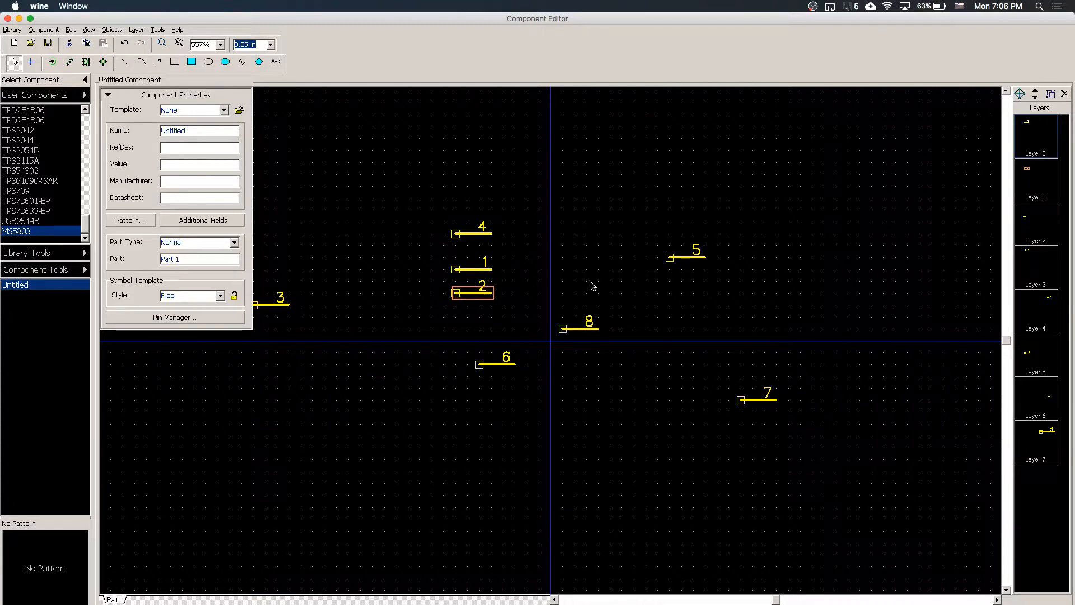
drag(276, 305, 480, 325)
drag(475, 238, 661, 333)
Flip pins 5 to 8 and stack them in a column opposite pins 1 to 4, with pin 8 facing pin 1
drag(502, 368, 632, 224)
drag(694, 257, 616, 344)
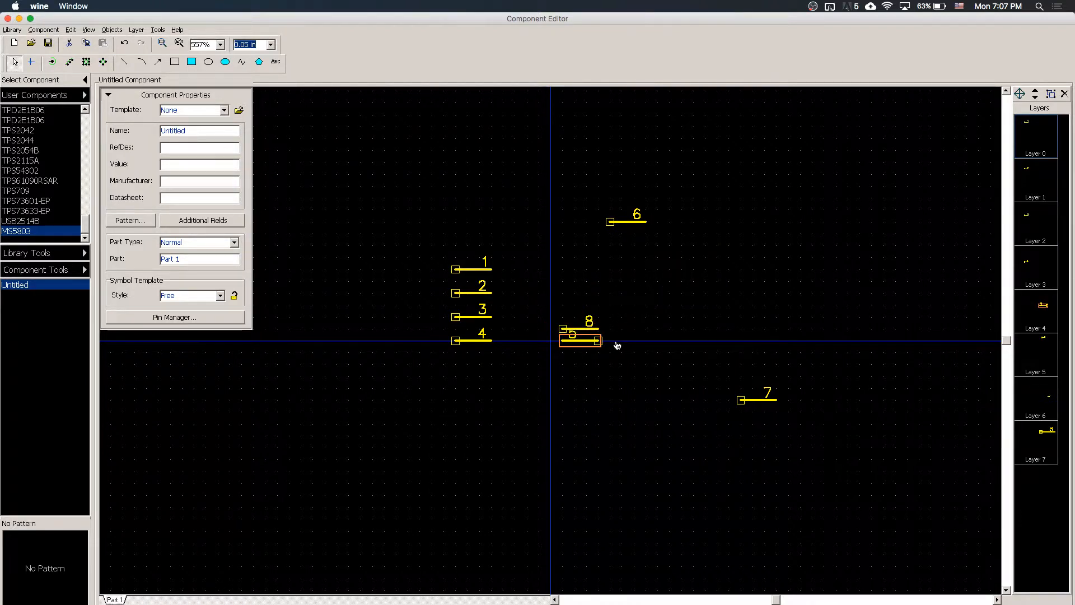
drag(626, 231, 583, 264)
click(581, 331)
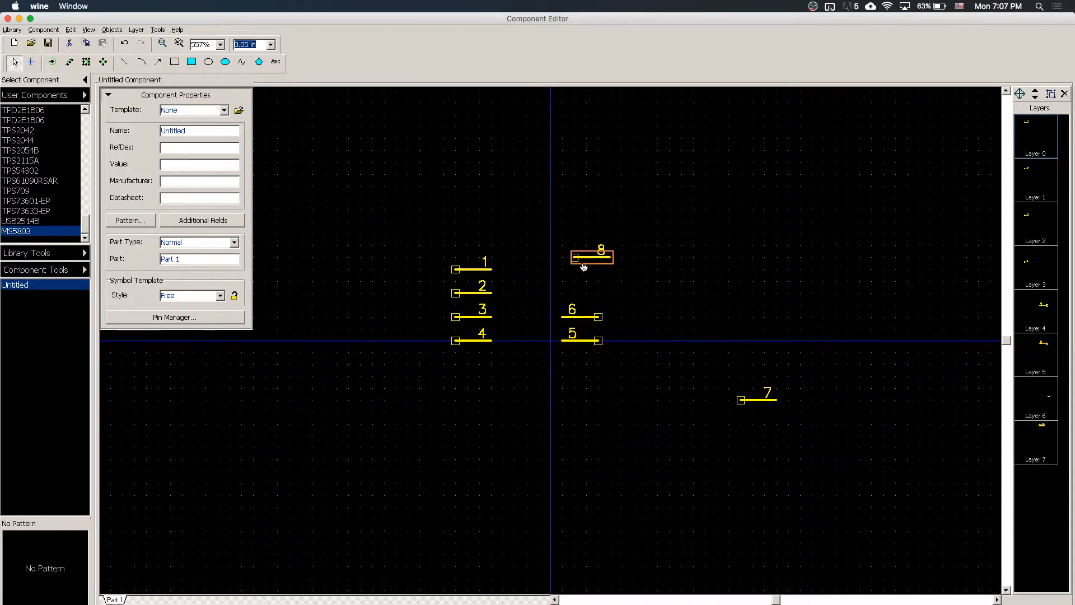
drag(768, 401, 584, 273)
click(602, 258)
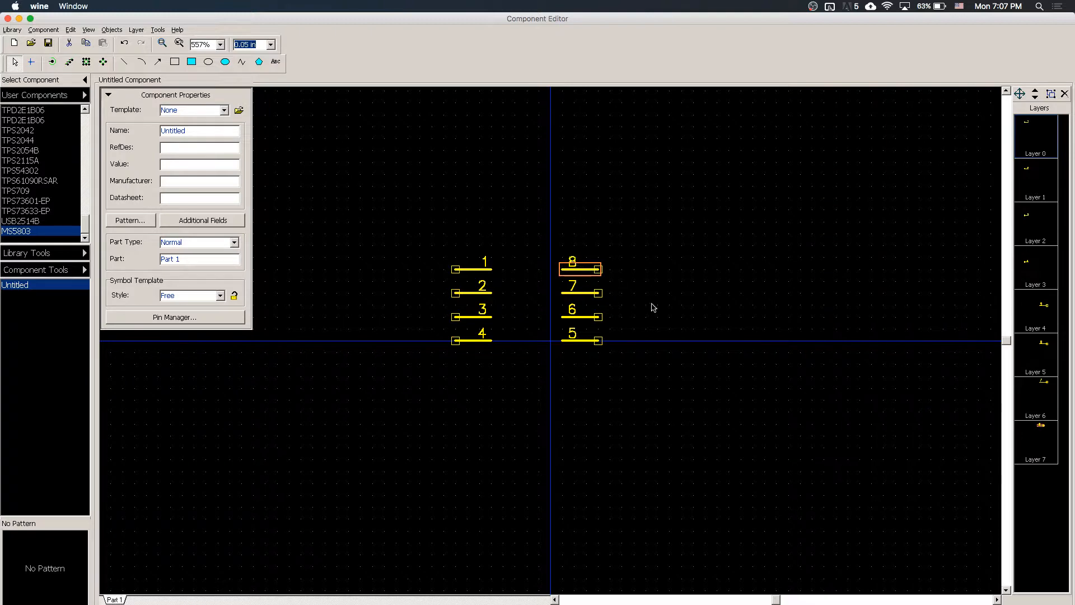
Select all eight pins and shift them together right and down until both columns are centred on the origin
drag(419, 230, 704, 421)
key(Right)
key(Right)
key(Down)
key(Down)
key(Down)
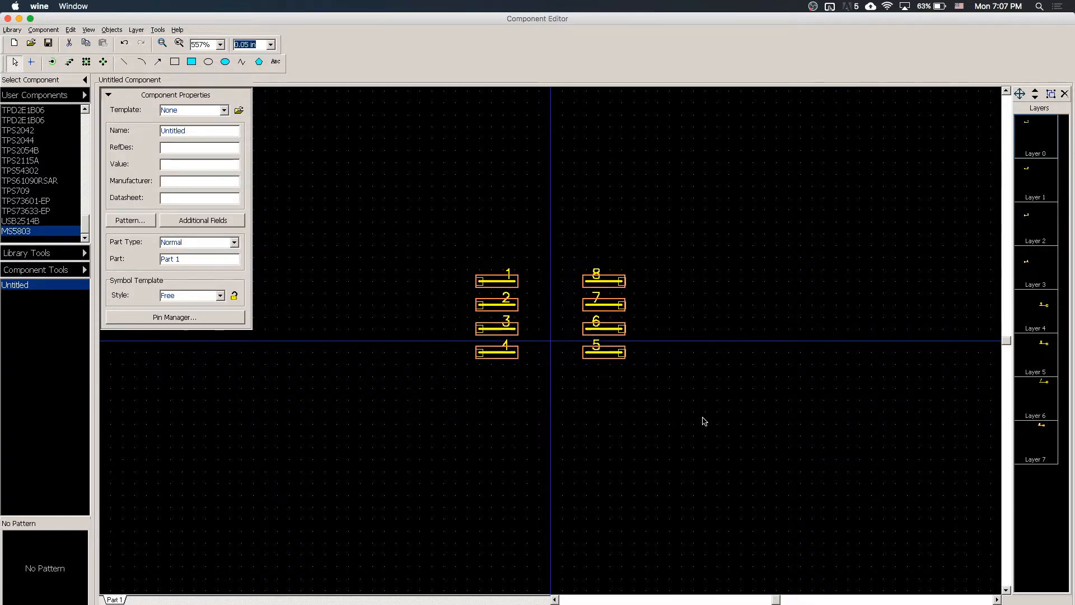
click(704, 421)
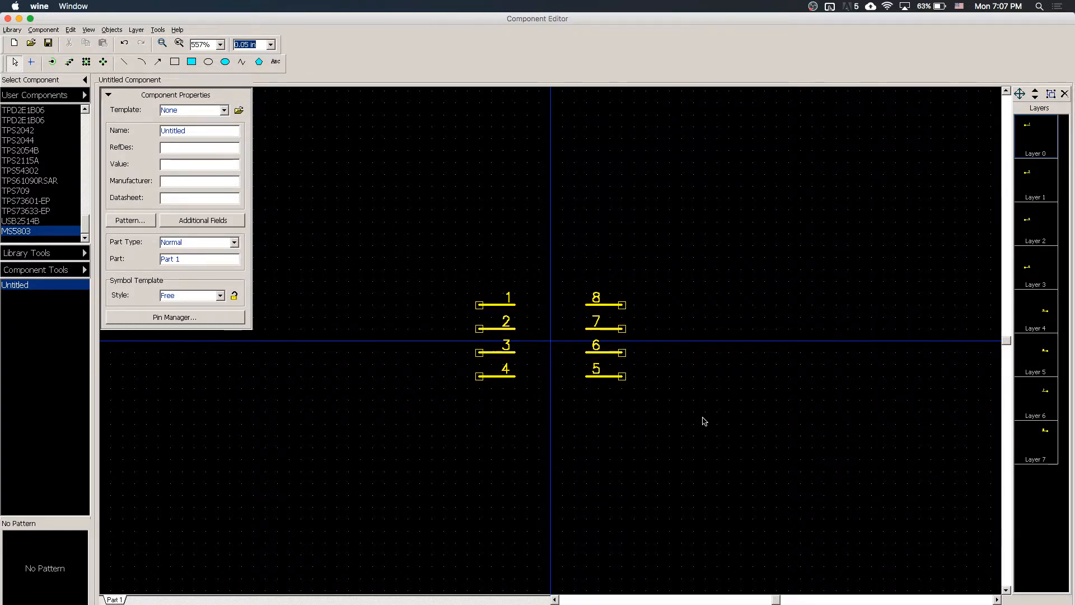
scroll(703, 421, up, 3)
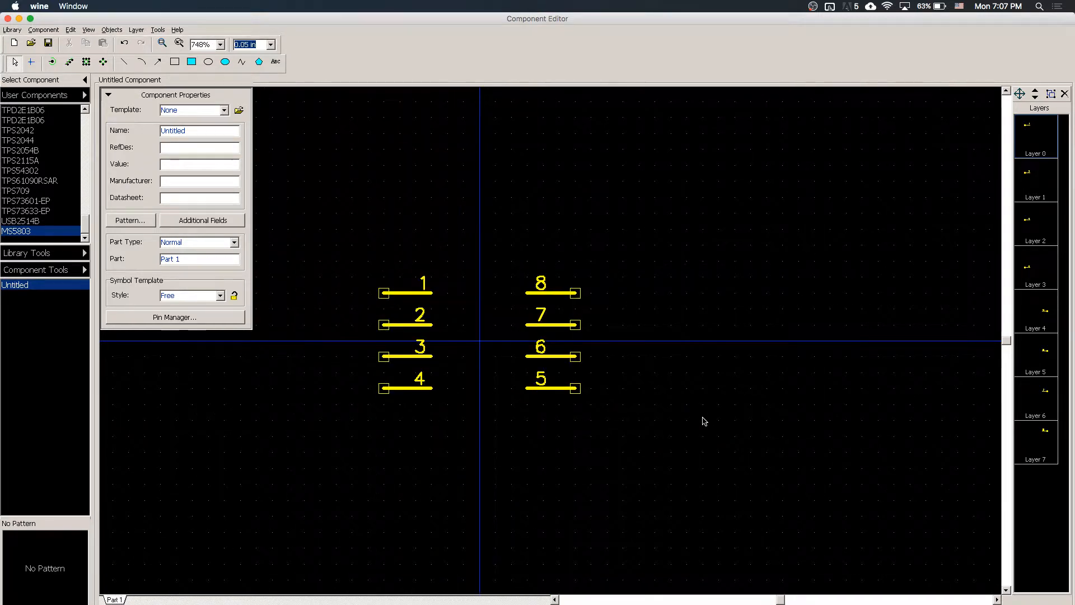
Turn on Show Name in the pin properties for all eight pins at once
drag(343, 254, 466, 374)
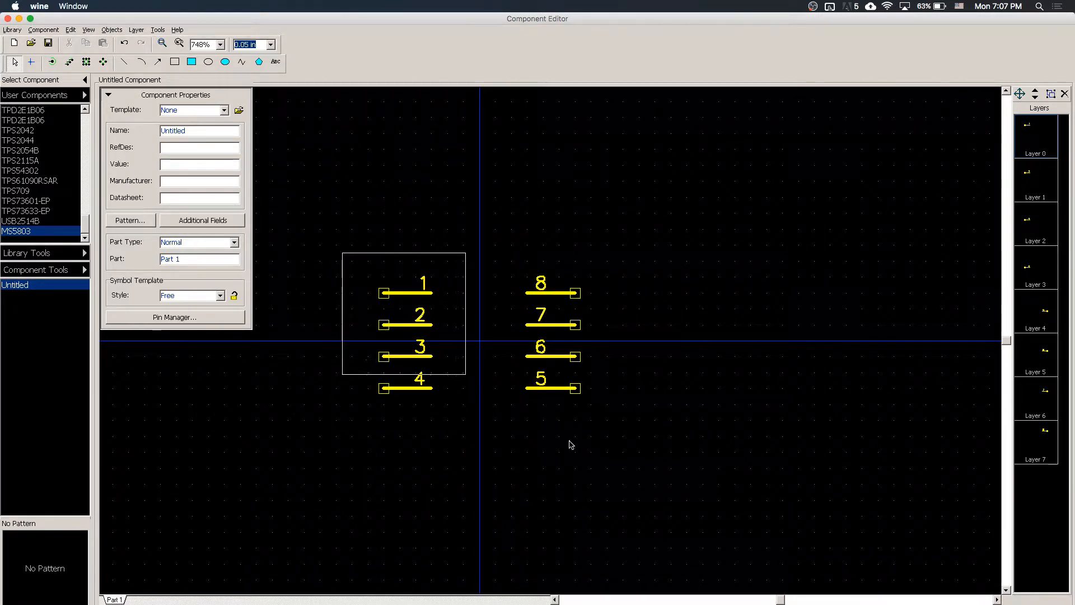
double_click(418, 293)
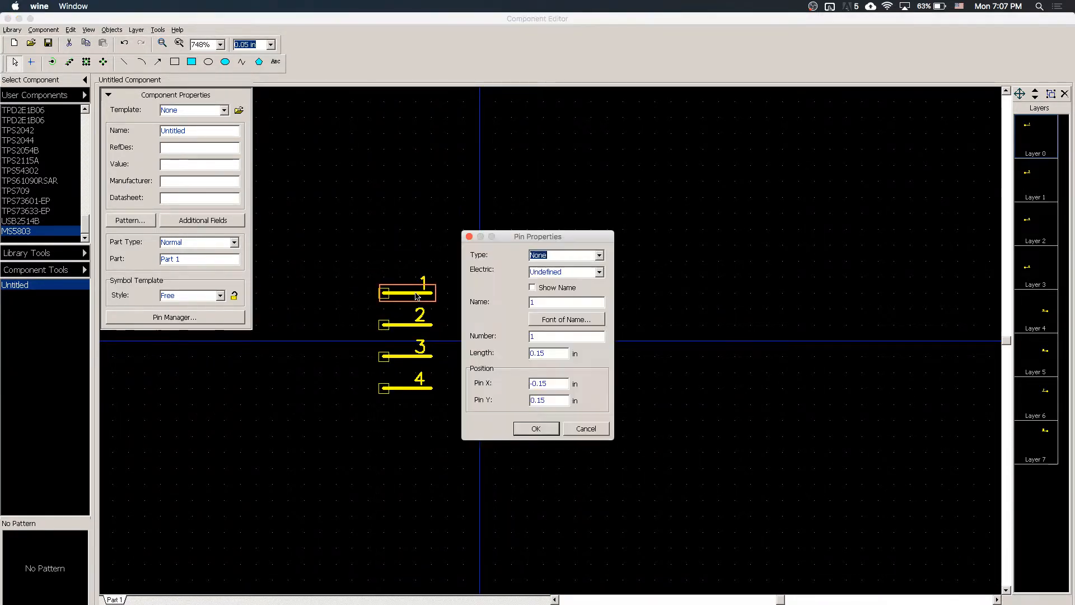
key(Return)
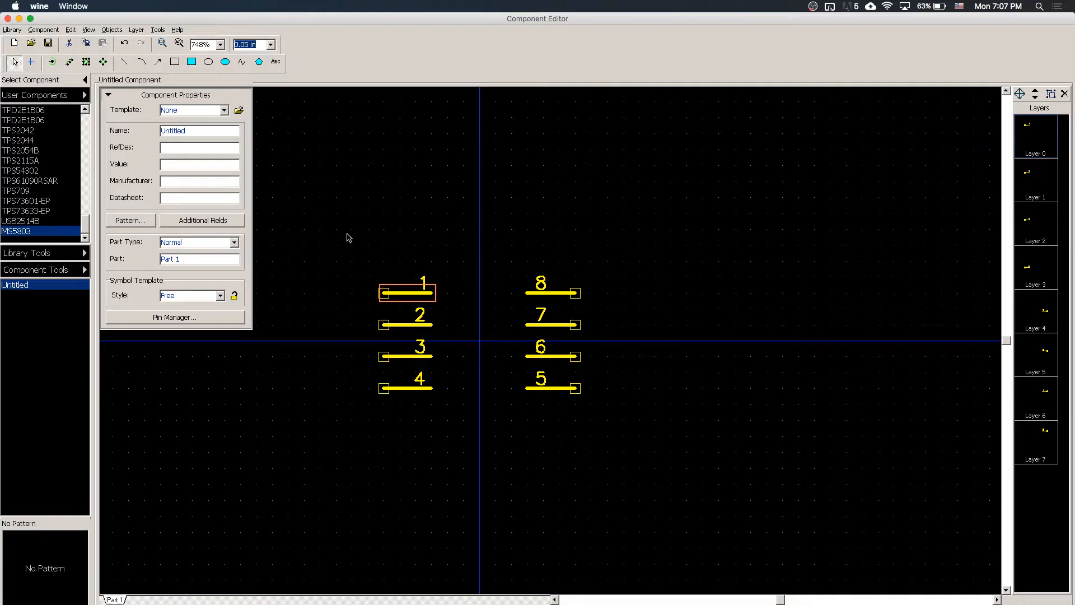
drag(349, 237, 706, 458)
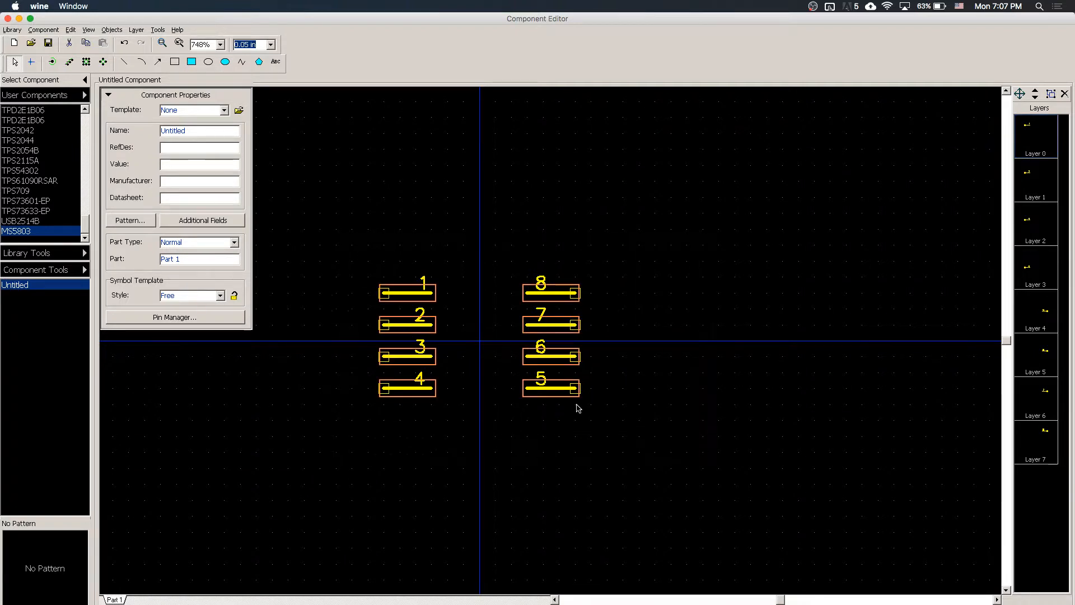
right_click(551, 388)
click(582, 526)
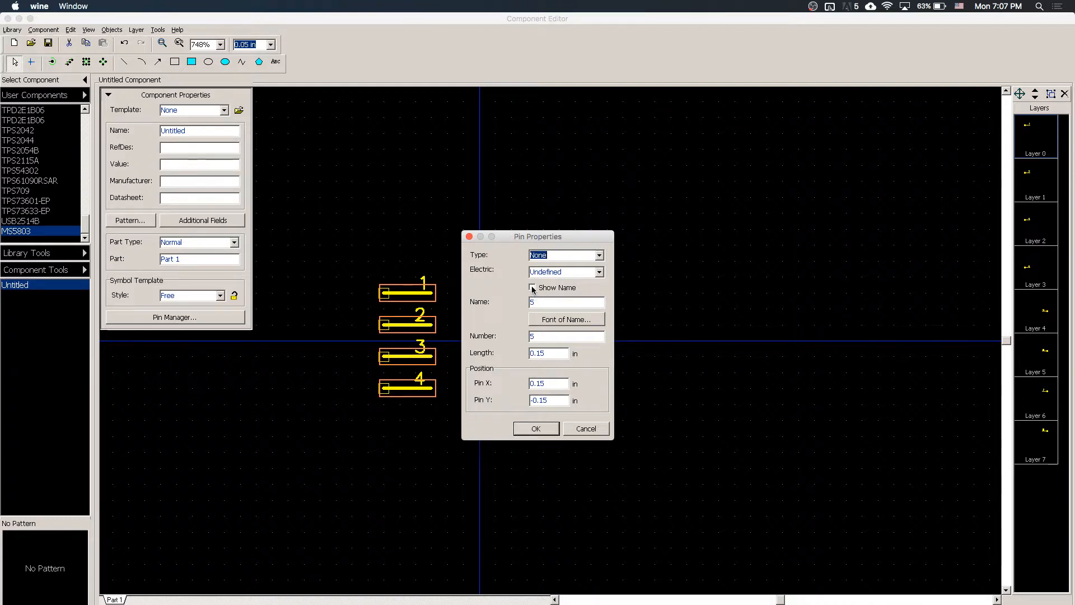
click(544, 429)
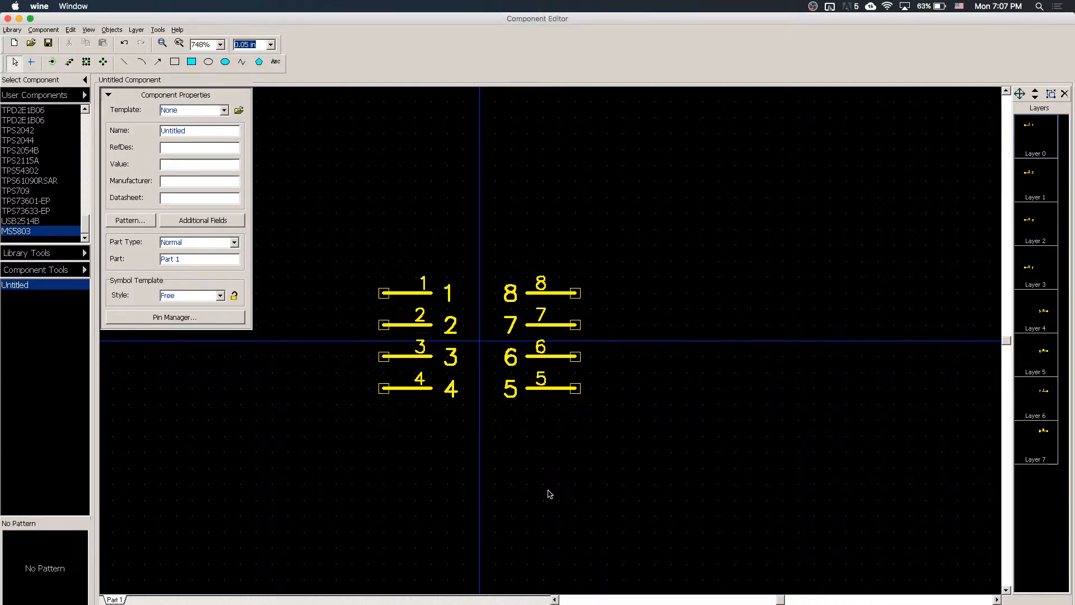
Shift pins 1 to 4 and pins 5 to 8 outward from the origin by one 0.05 in grid step each
drag(345, 262, 463, 449)
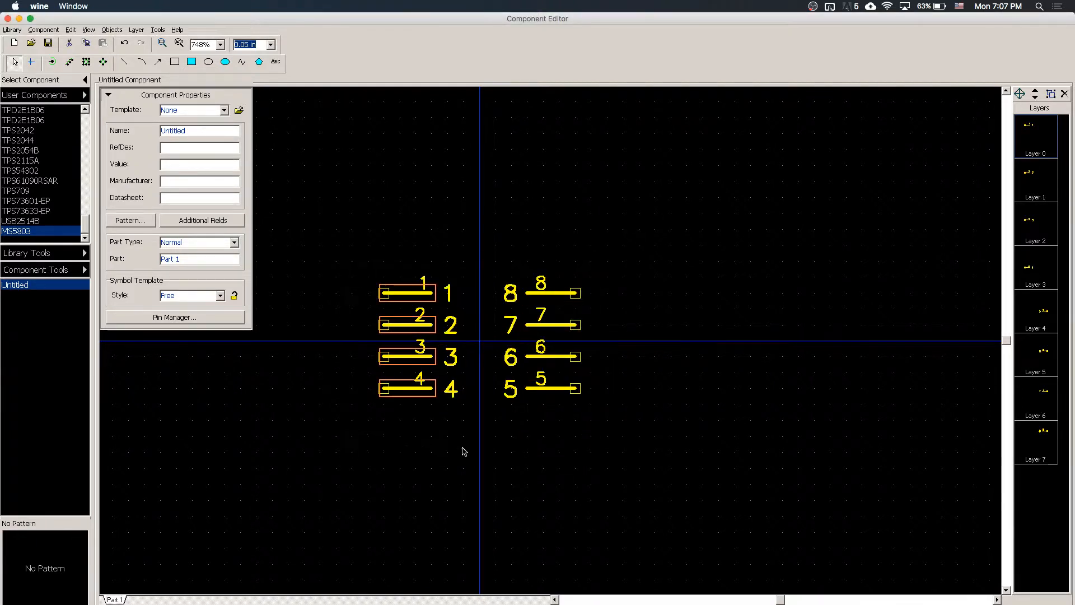
key(Left)
drag(507, 279, 618, 449)
key(Right)
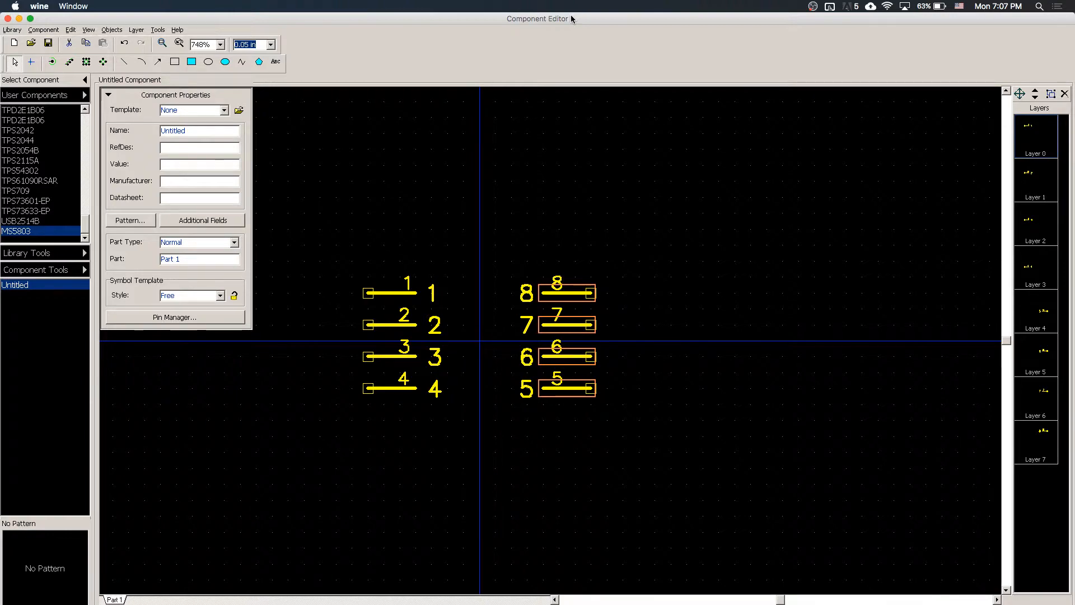
Arrange the component editor beside the MS5803 datasheet's pin table and collapse the component properties so all pins are accessible
drag(572, 19, 1074, 21)
click(449, 119)
drag(441, 21, 0, 259)
click(847, 451)
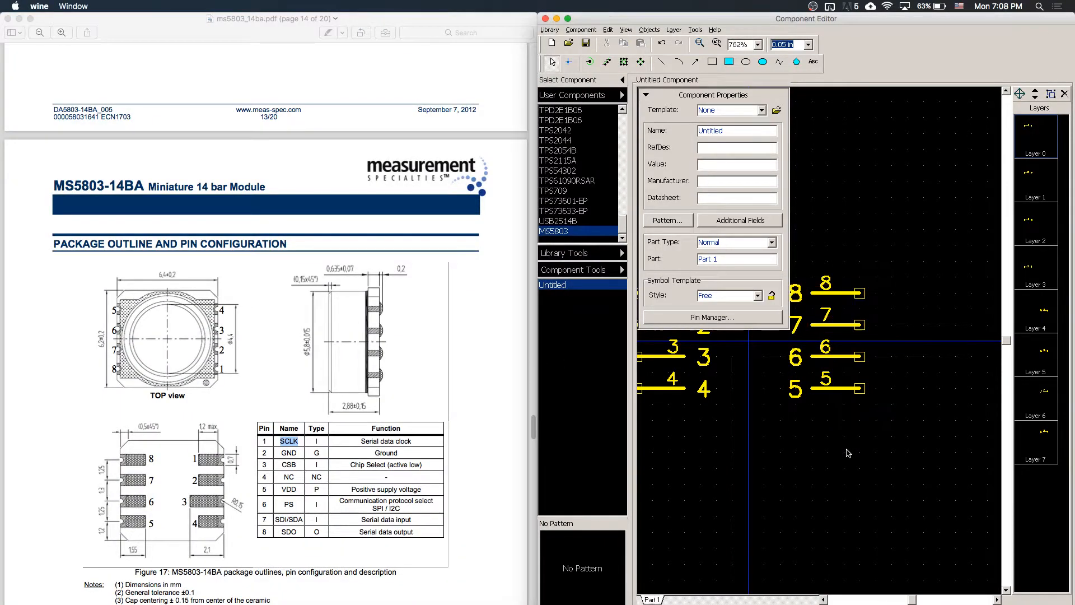
scroll(848, 452, down, 3)
mouse_move(912, 599)
mouse_down()
mouse_move(896, 600)
mouse_move(913, 600)
mouse_up()
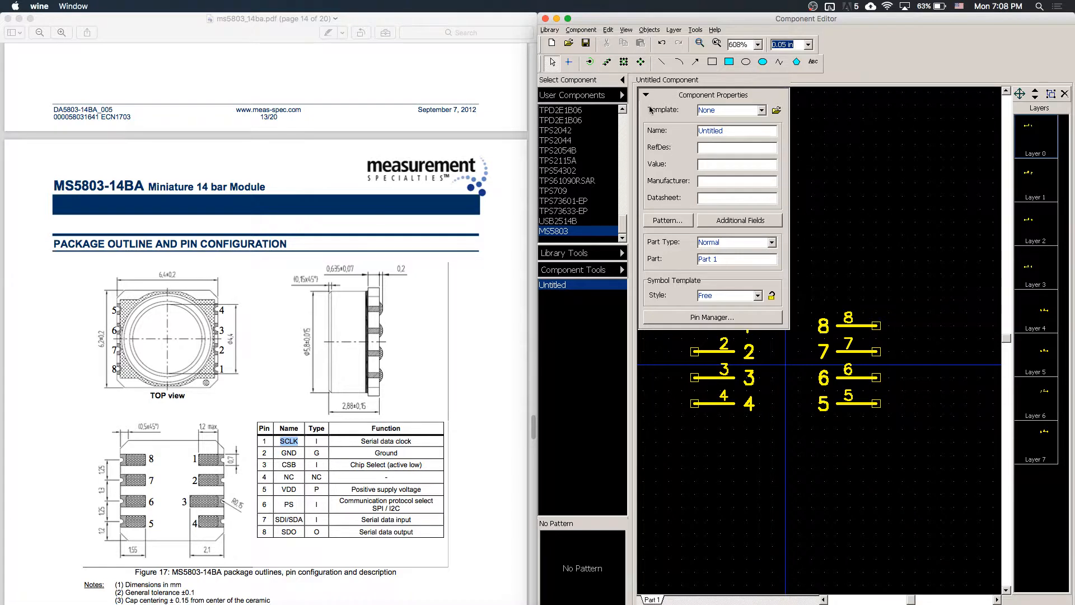
click(646, 95)
Name pin 1 SCLK and pin 2 GND, following the datasheet's pin table
double_click(712, 325)
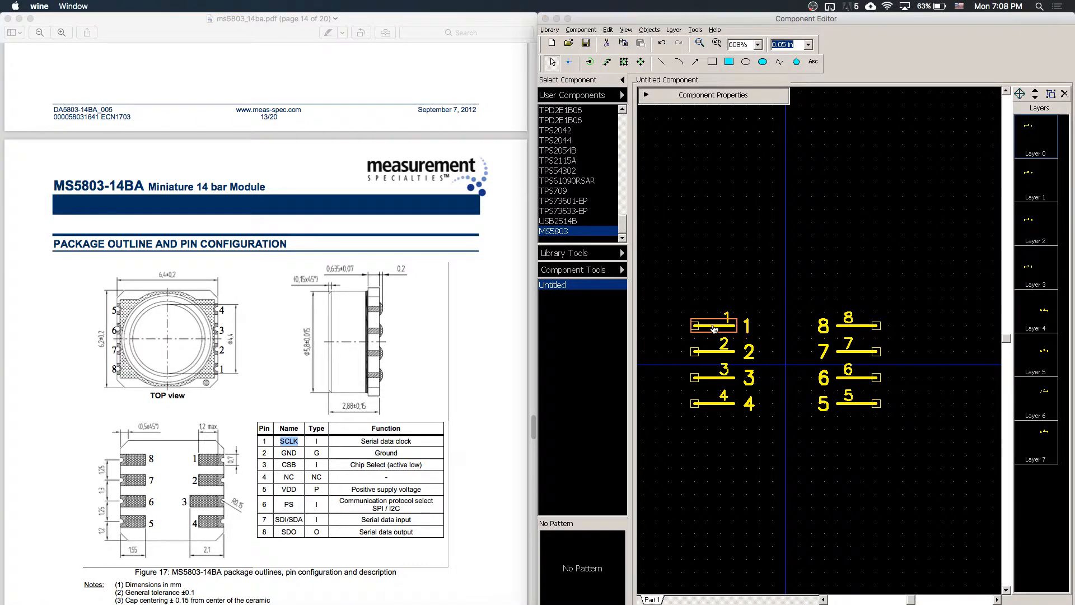
double_click(826, 303)
text(S)
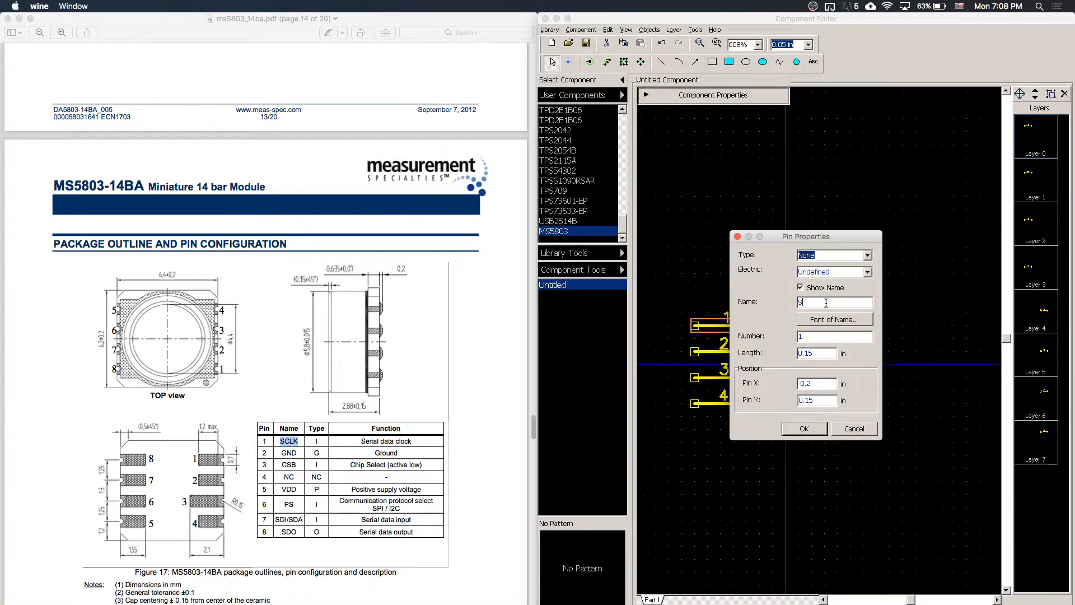
text(CLK)
key(Return)
double_click(720, 354)
text(GND)
key(Return)
Name pin 3 CSB and pin 4 NC, following the datasheet's pin table
double_click(721, 375)
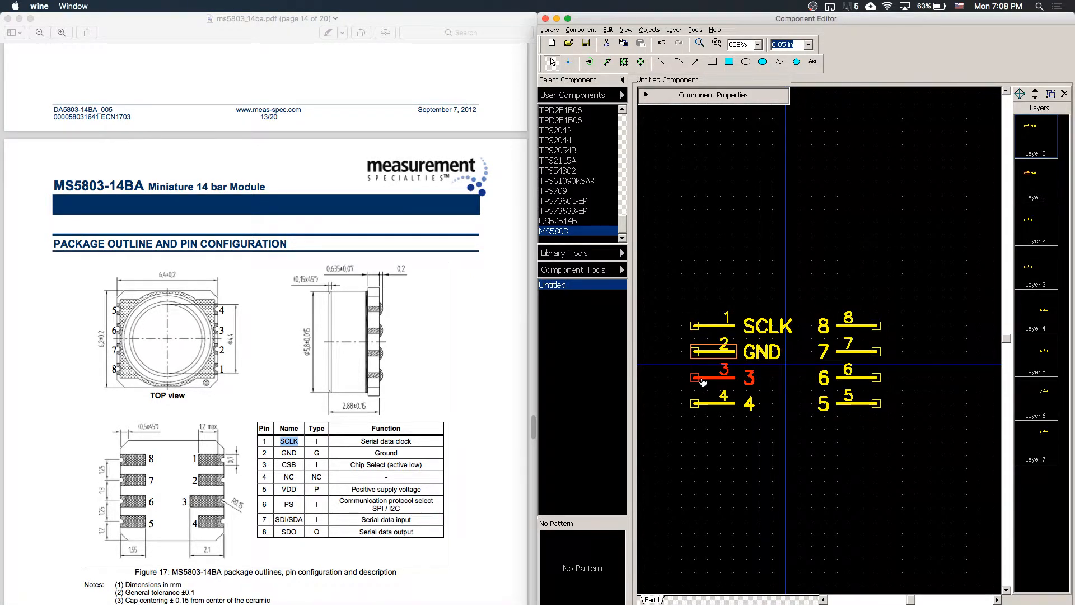
click(809, 304)
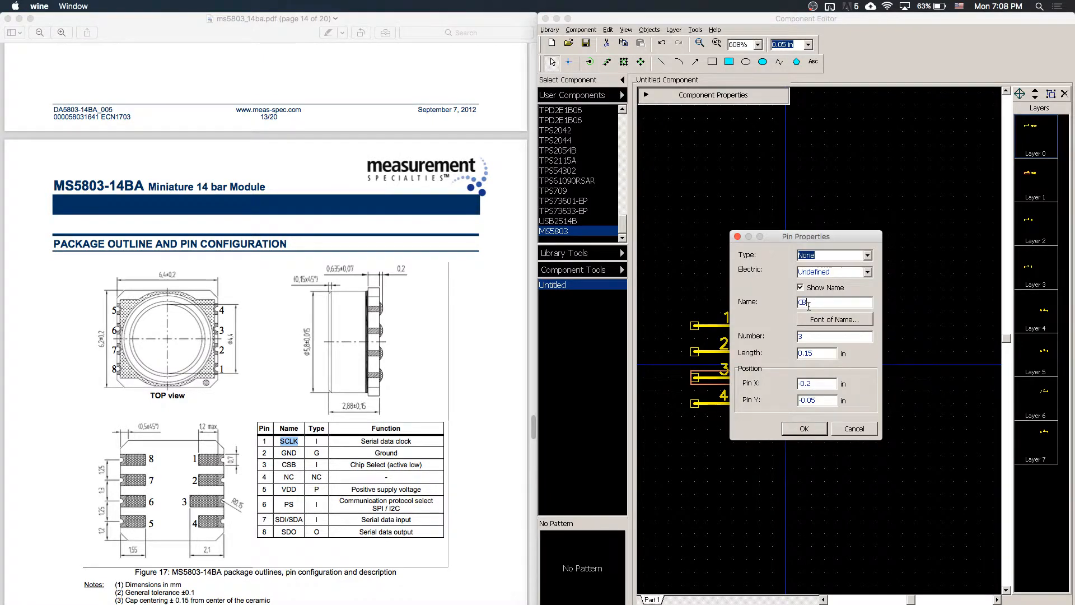
text(CBS)
key(Return)
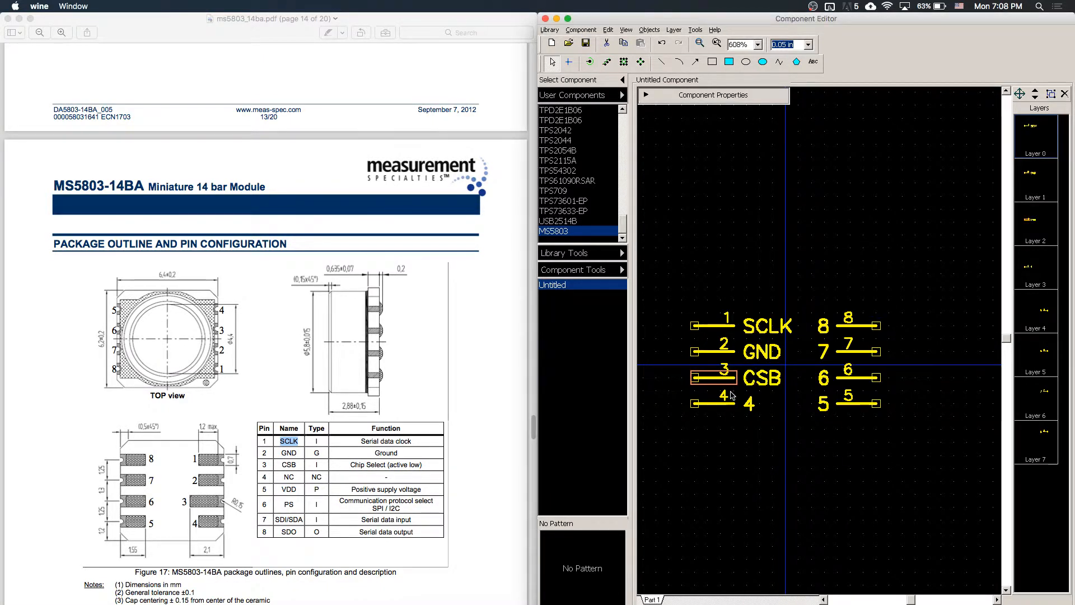
double_click(722, 401)
click(816, 305)
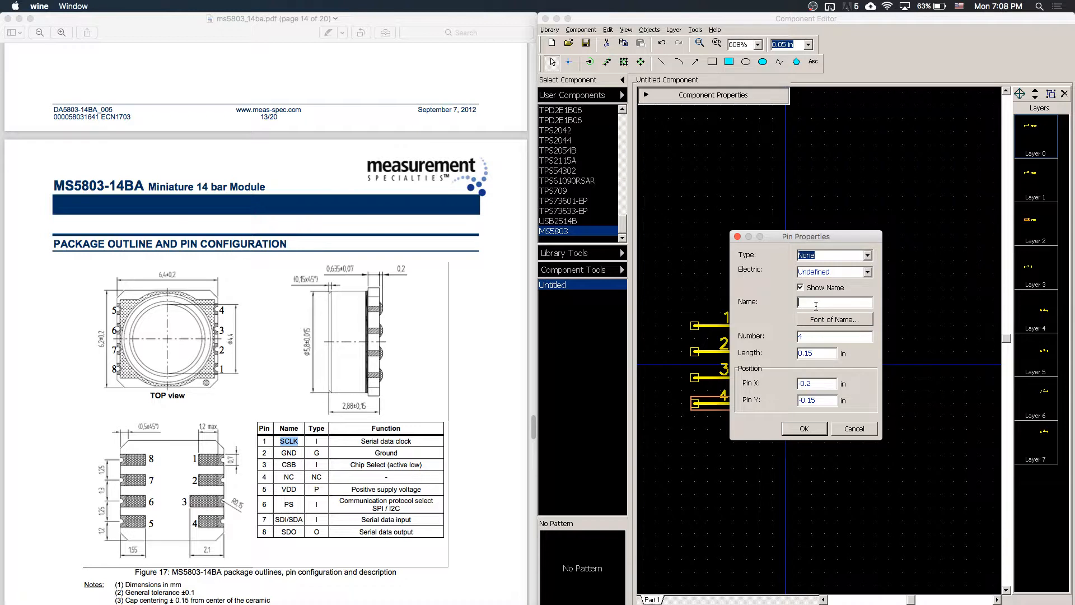
text(NC)
key(Return)
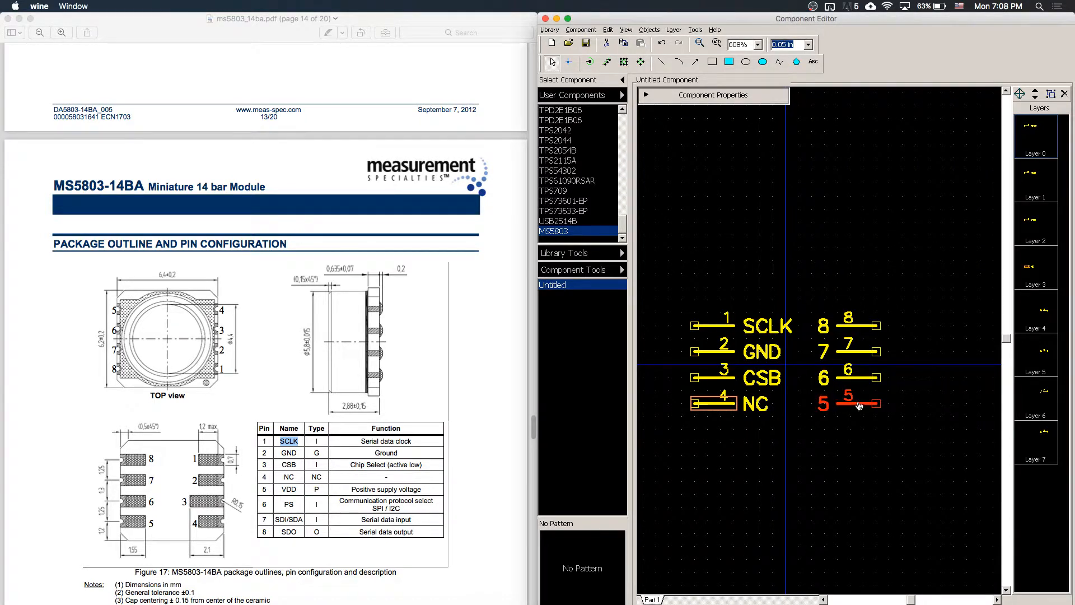
Name pin 5 VDD and pin 6 PS, following the datasheet's pin table
double_click(840, 402)
click(821, 304)
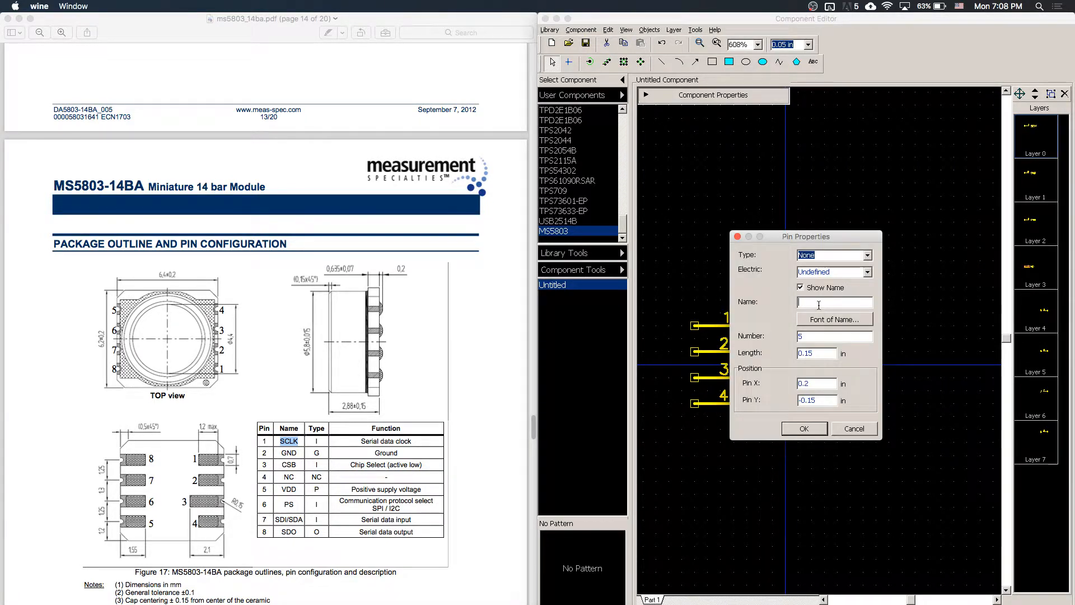
key(BackSpace)
text(VDD)
key(Return)
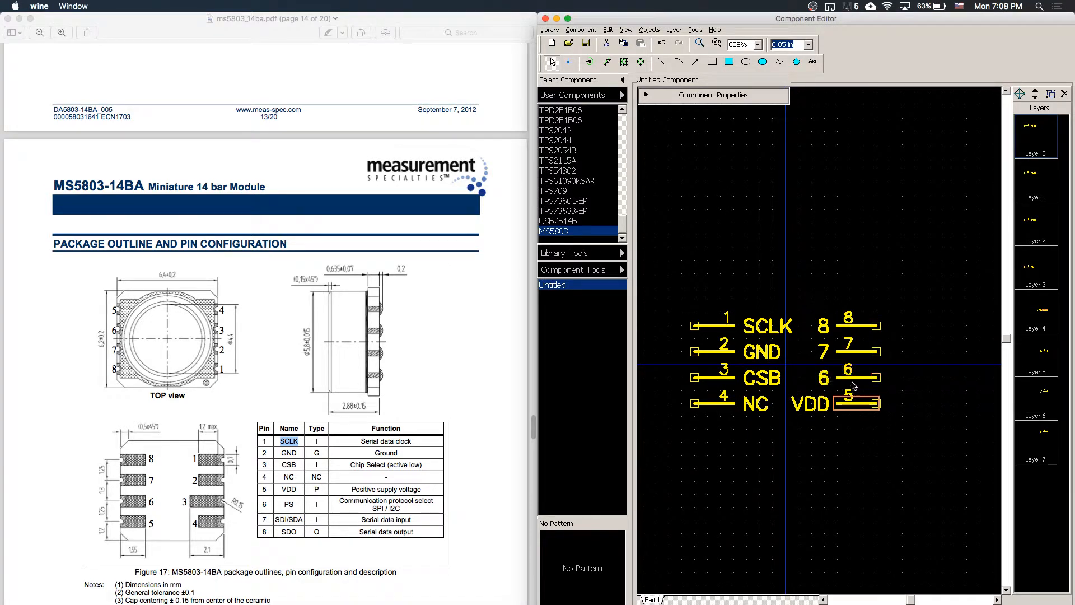
double_click(843, 378)
click(817, 303)
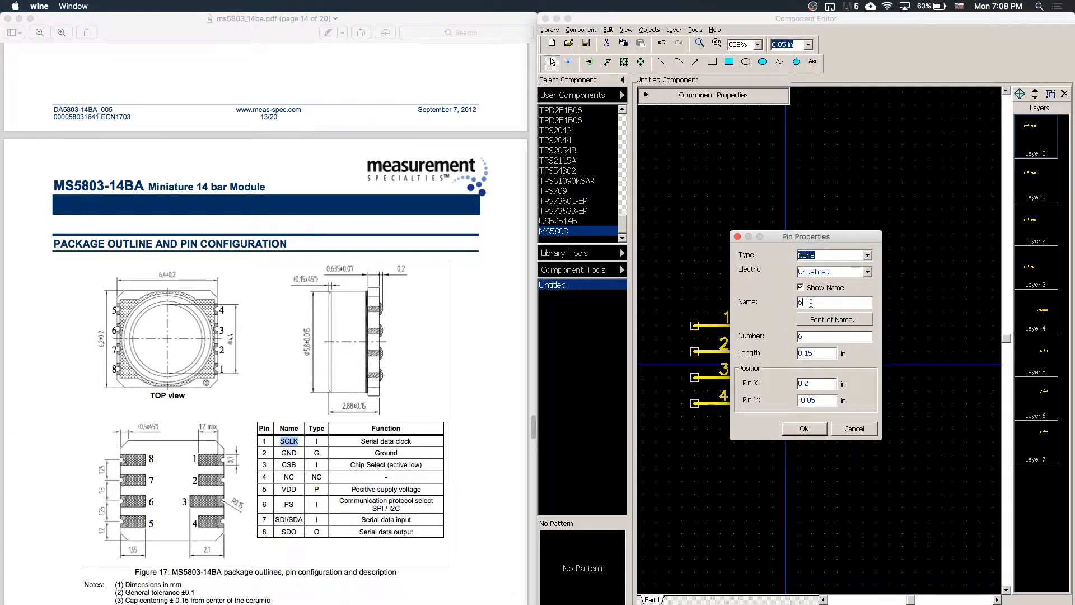
key(BackSpace)
text(PS)
key(Return)
Name pin 7 SDI/SDA and pin 8 SDO, following the datasheet's pin table
click(855, 352)
double_click(856, 352)
text(SDI/SDA)
key(Return)
click(848, 326)
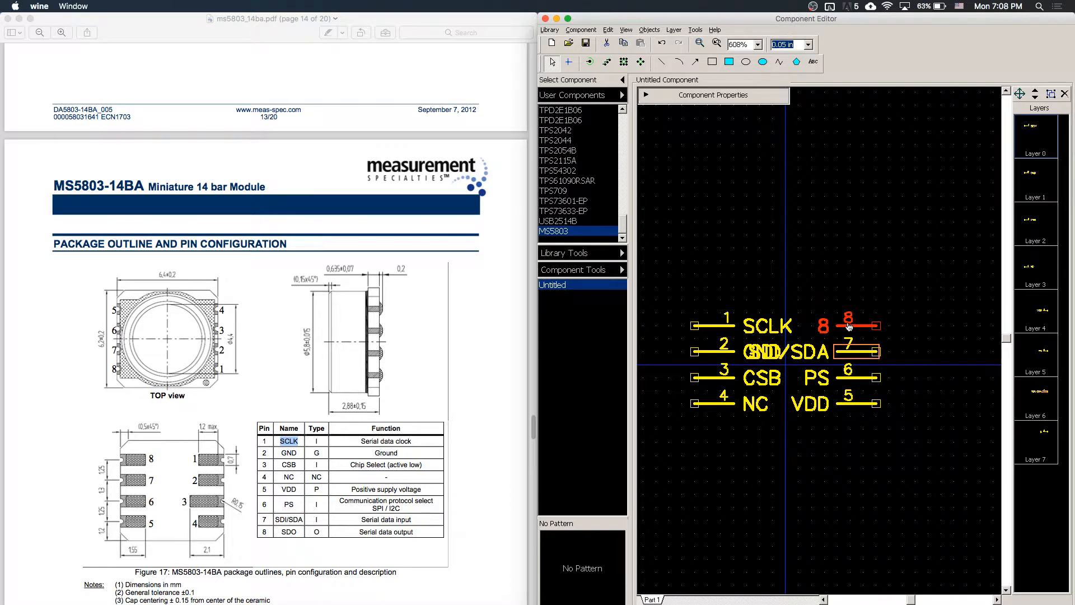
double_click(849, 326)
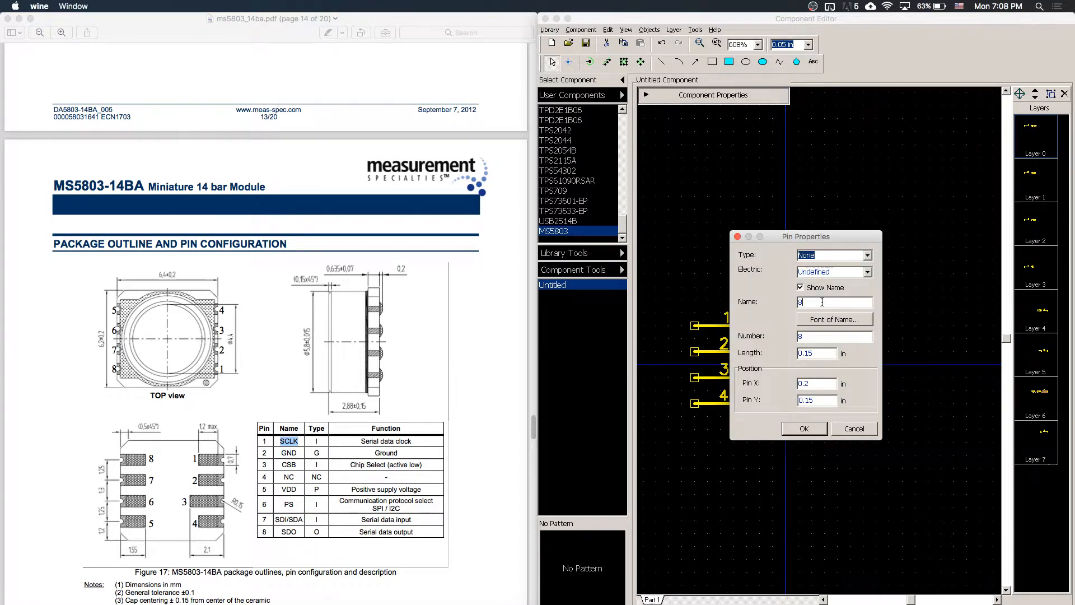
text(SDO)
key(Return)
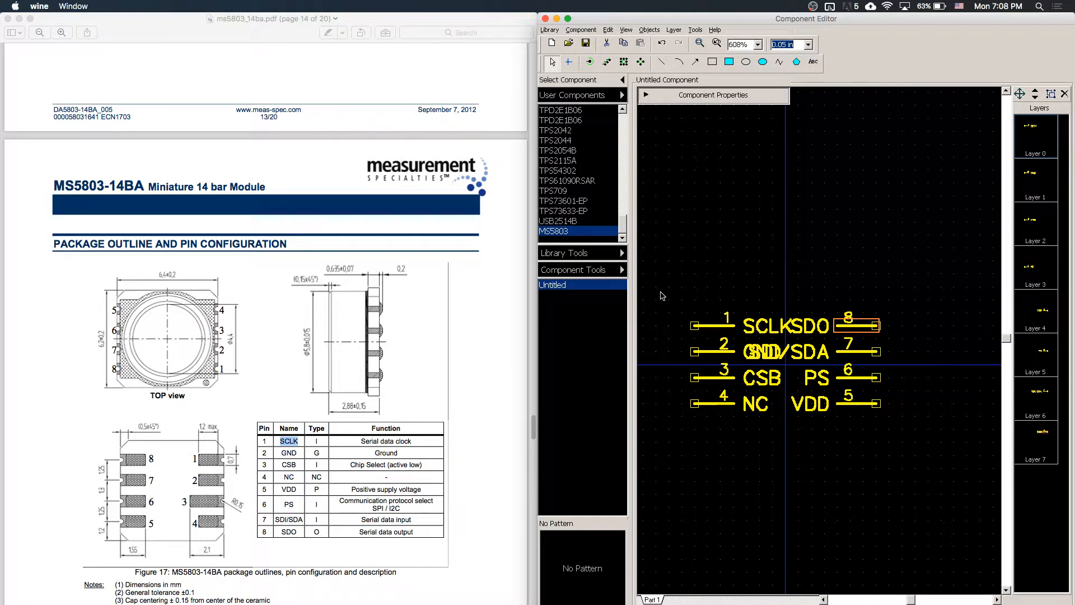
Spread the two pin columns apart by two grid steps each, clearing the overlap between GND and SDI/SDA
drag(665, 287, 781, 443)
key(Left)
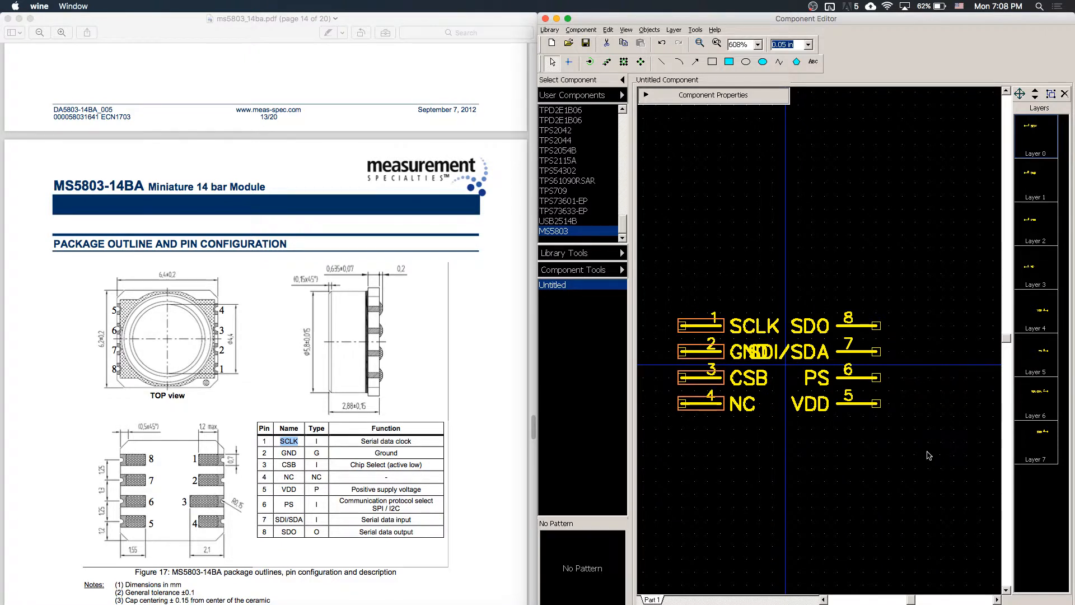
drag(927, 450, 832, 241)
key(Right)
drag(683, 296, 758, 443)
key(Left)
drag(918, 433, 799, 262)
key(Right)
click(798, 493)
scroll(798, 491, down, 1)
scroll(799, 495, up, 1)
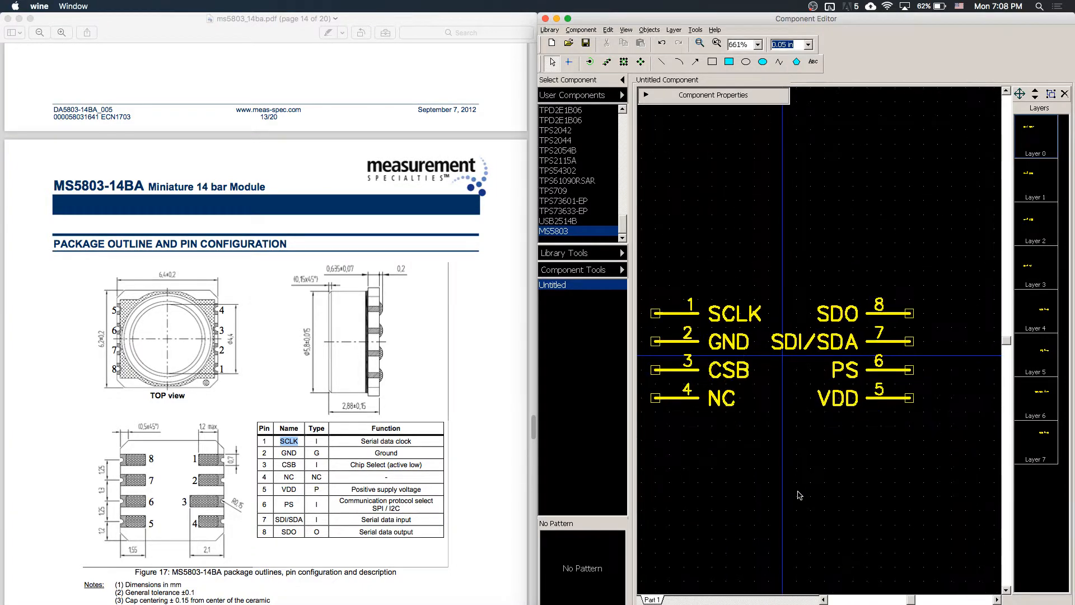
Draw a rectangular body outline around the pin names, with its sides at the inner ends of both pin columns
click(715, 62)
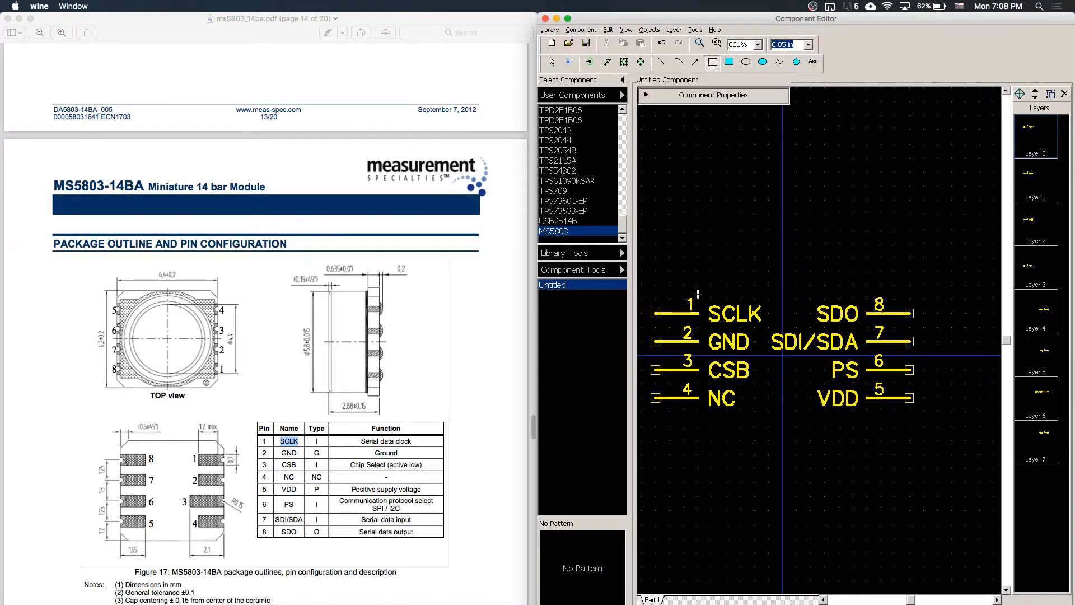
drag(698, 285, 871, 425)
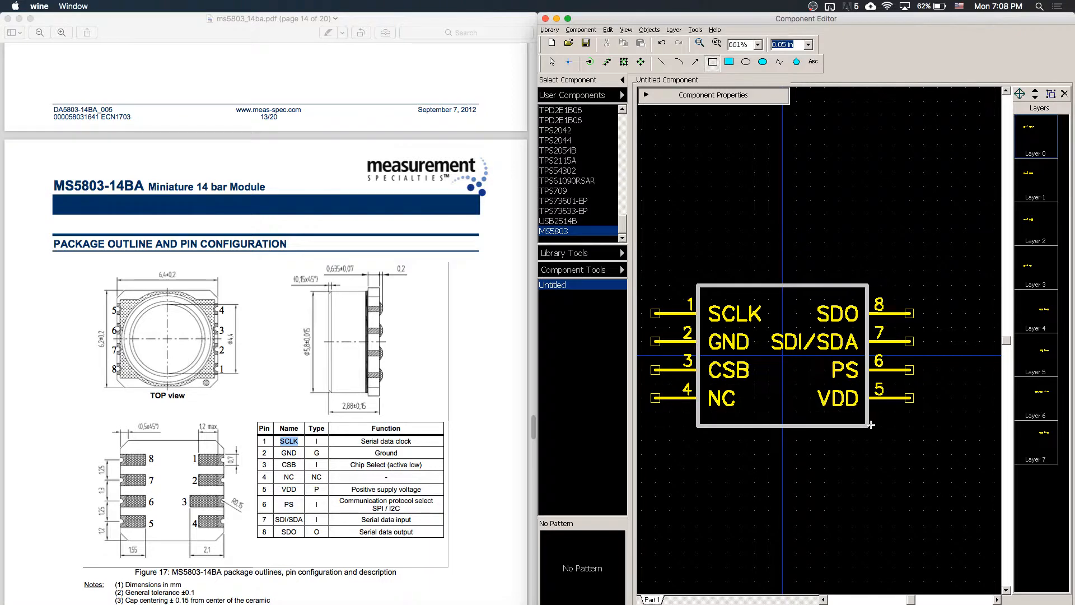
scroll(914, 437, down, 2)
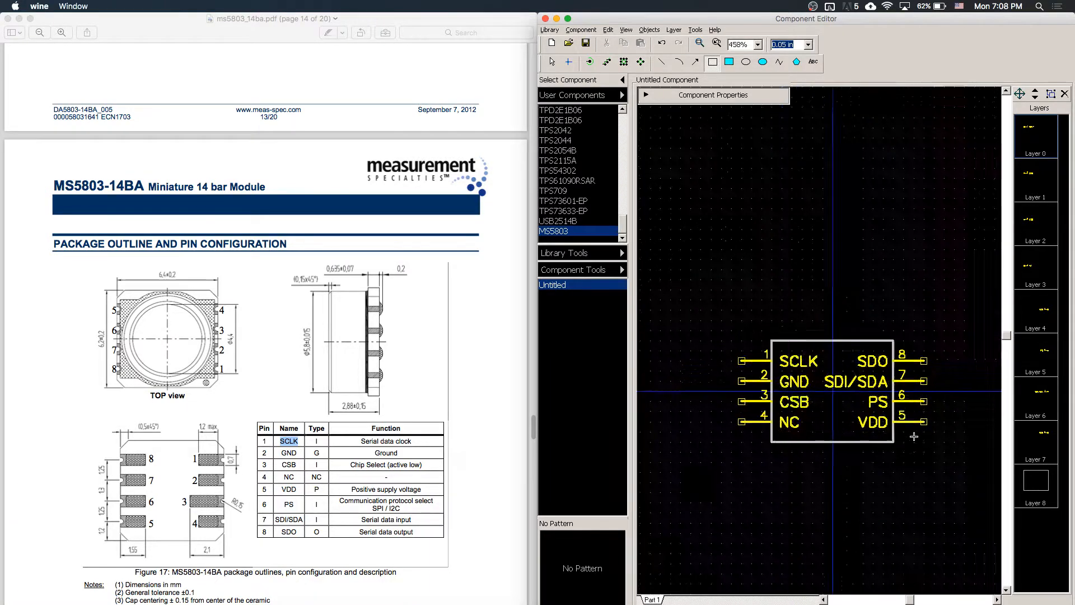
scroll(913, 436, up, 1)
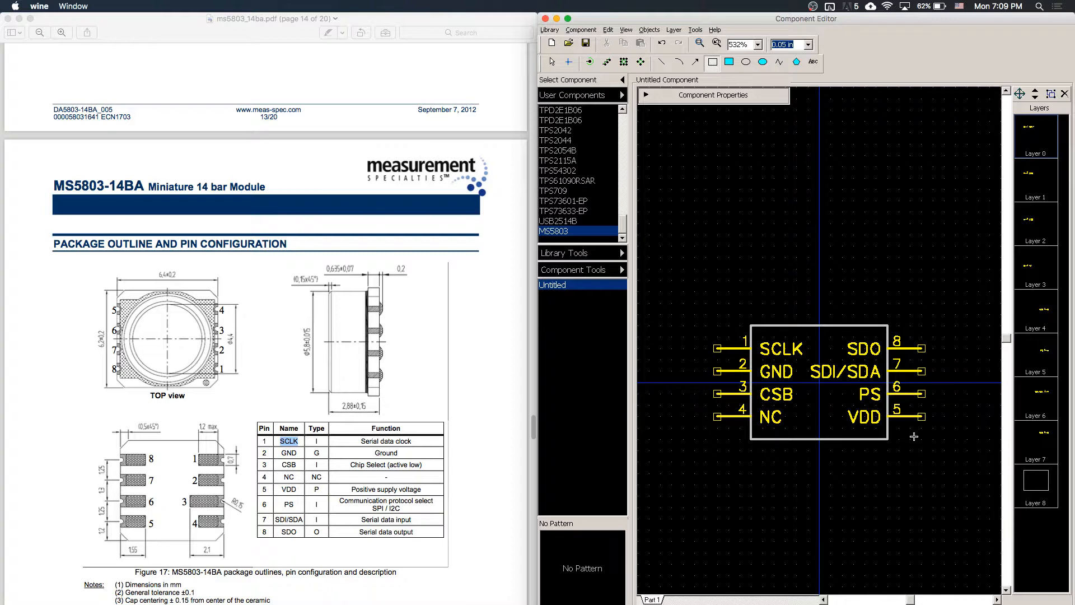
key(Escape)
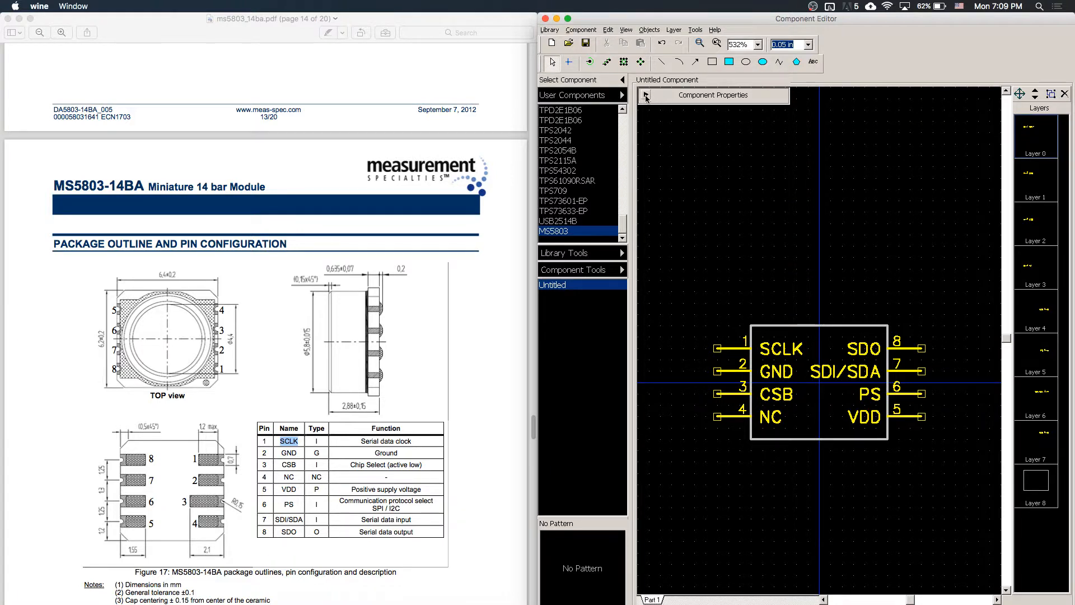
Move pin 5 VDD above the body outline, flip it to face right, and place pin 2 GND directly beneath it
click(645, 96)
click(645, 95)
drag(911, 418, 690, 250)
key(space)
key(space)
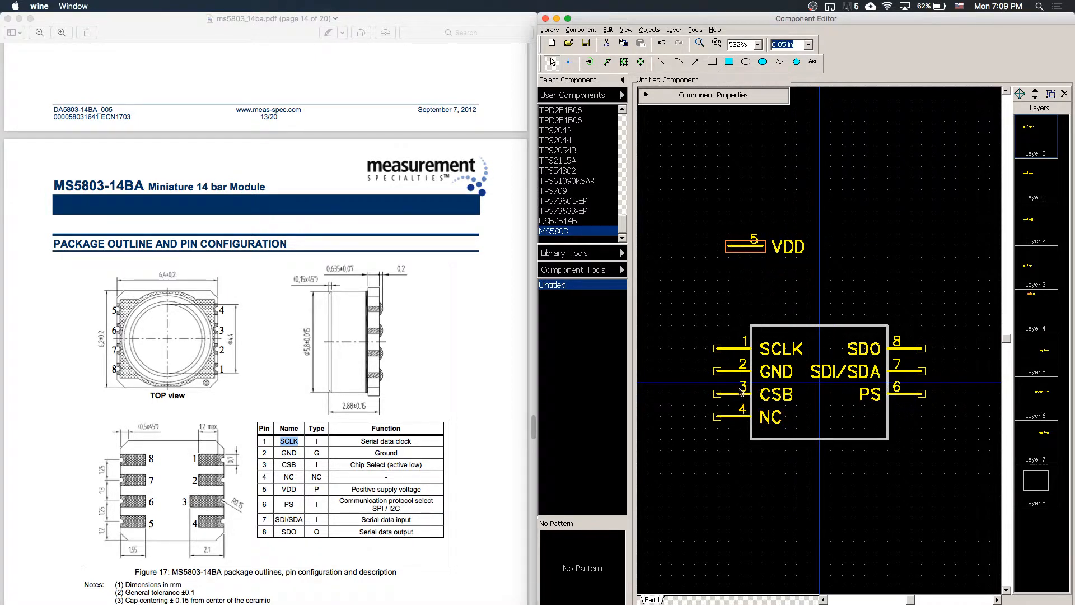
drag(736, 377, 752, 269)
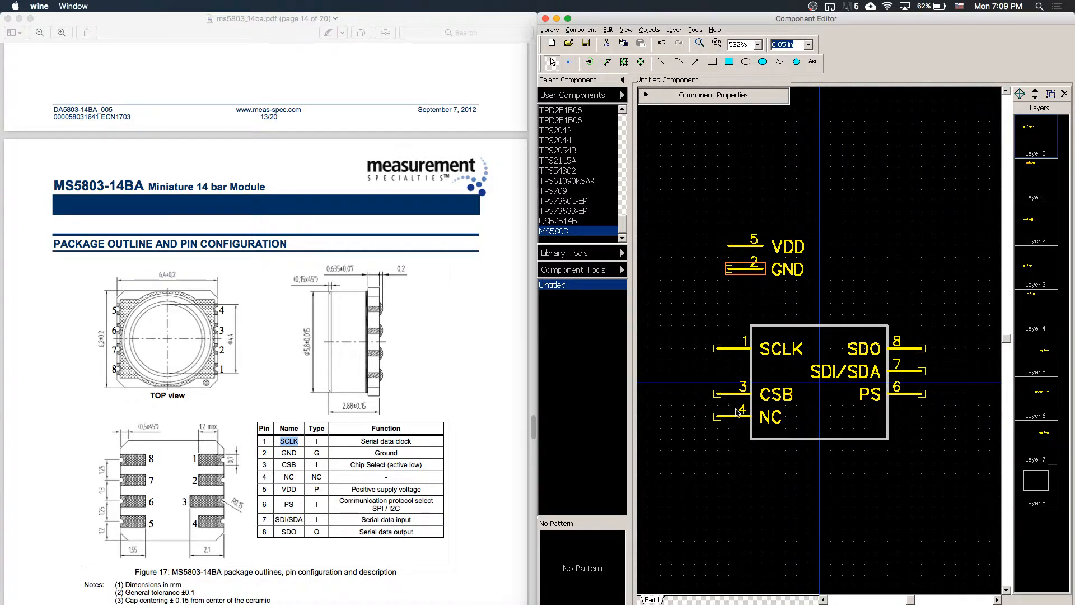
Delete the unconnected pin 4 NC from the symbol
click(738, 419)
key(Delete)
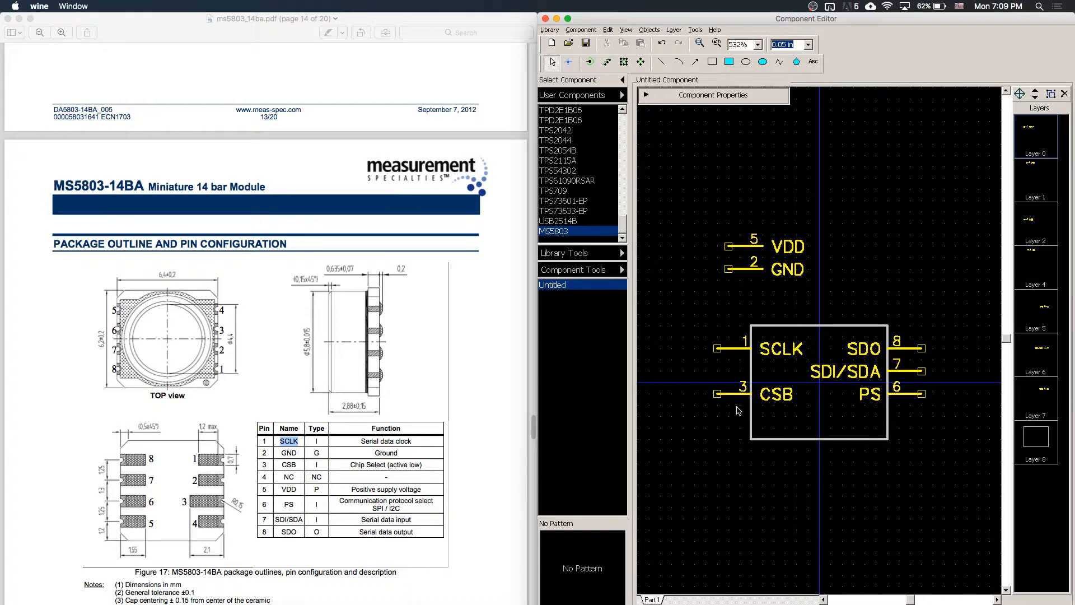
mouse_move(908, 394)
mouse_down()
mouse_move(919, 417)
mouse_move(885, 387)
mouse_move(915, 412)
mouse_move(910, 394)
mouse_up()
Place pin 1 SCLK above the body outline, aligned beneath GND, and select the VDD, GND and SCLK pins together
drag(732, 349, 742, 295)
key(r)
key(r)
key(r)
key(r)
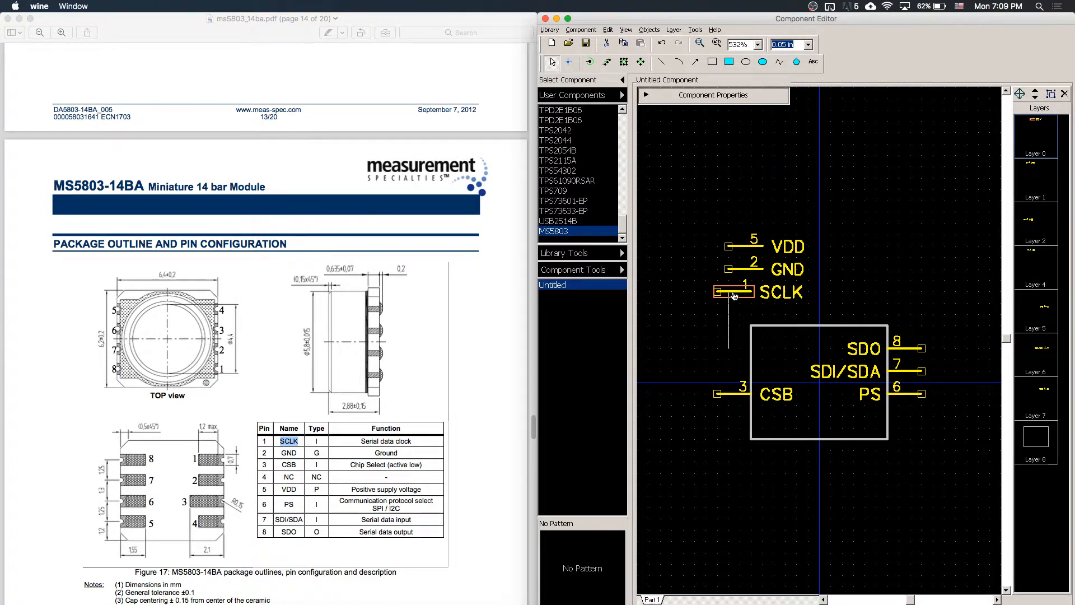
drag(707, 211, 830, 317)
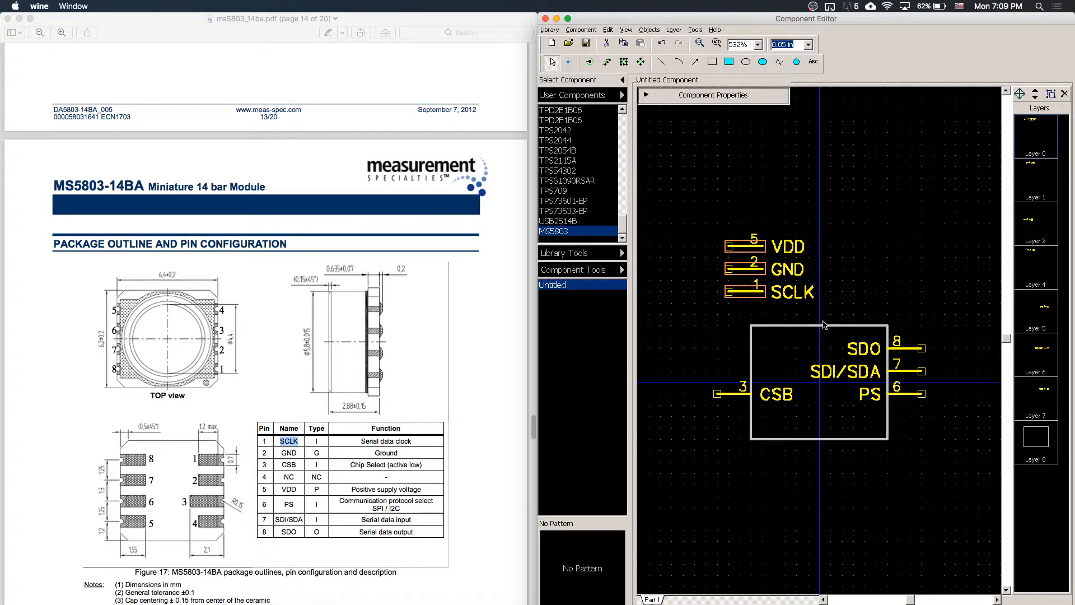
Move the VDD, GND and SCLK pins onto the body's left edge and lower CSB so all four are evenly spaced
drag(752, 297, 738, 397)
click(738, 396)
key(Down)
key(Down)
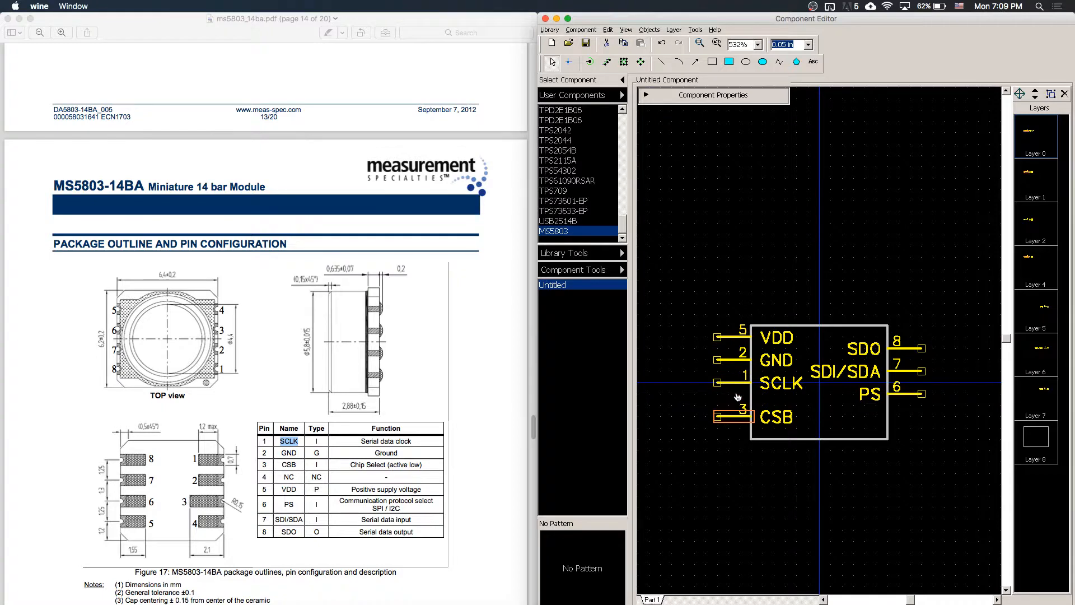
drag(694, 323, 784, 393)
key(Down)
click(948, 443)
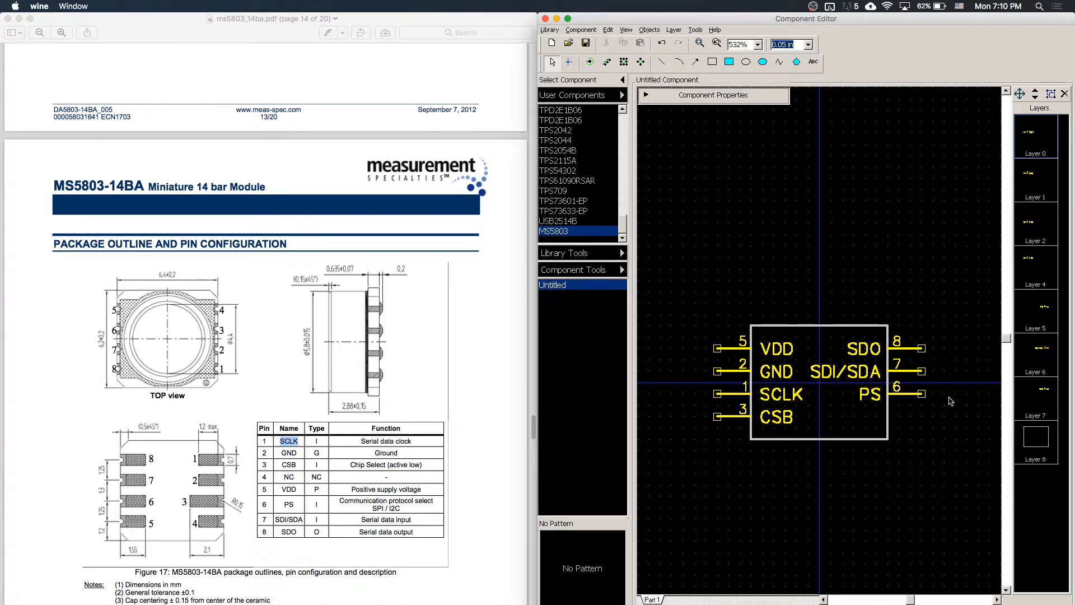
Shift the SDO, SDI/SDA and PS pins together one grid step down along the body's right edge
scroll(950, 401, down, 1)
drag(863, 324, 936, 395)
key(Down)
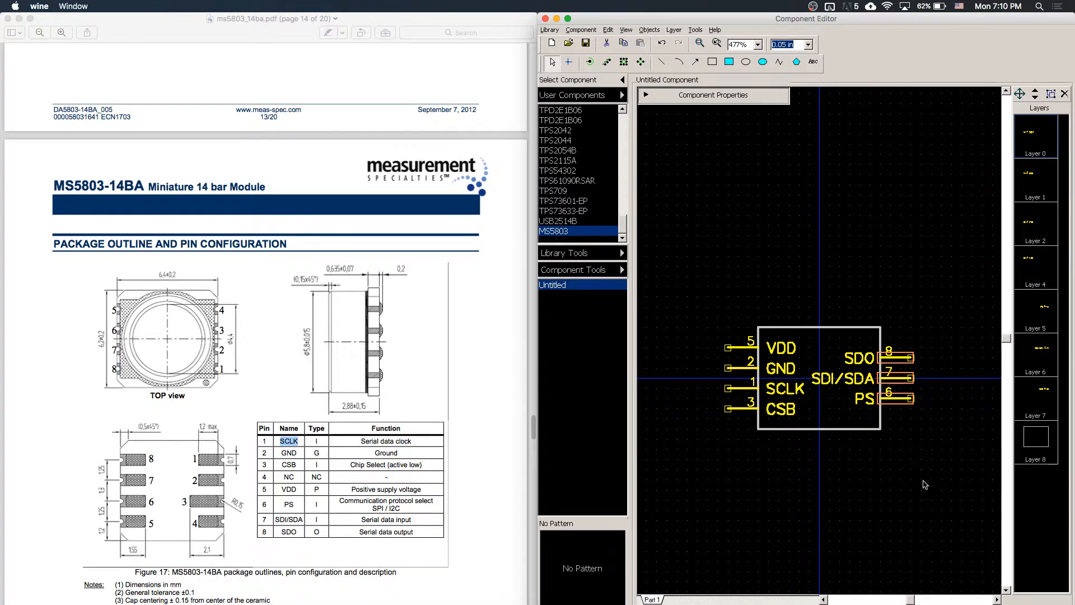
click(925, 484)
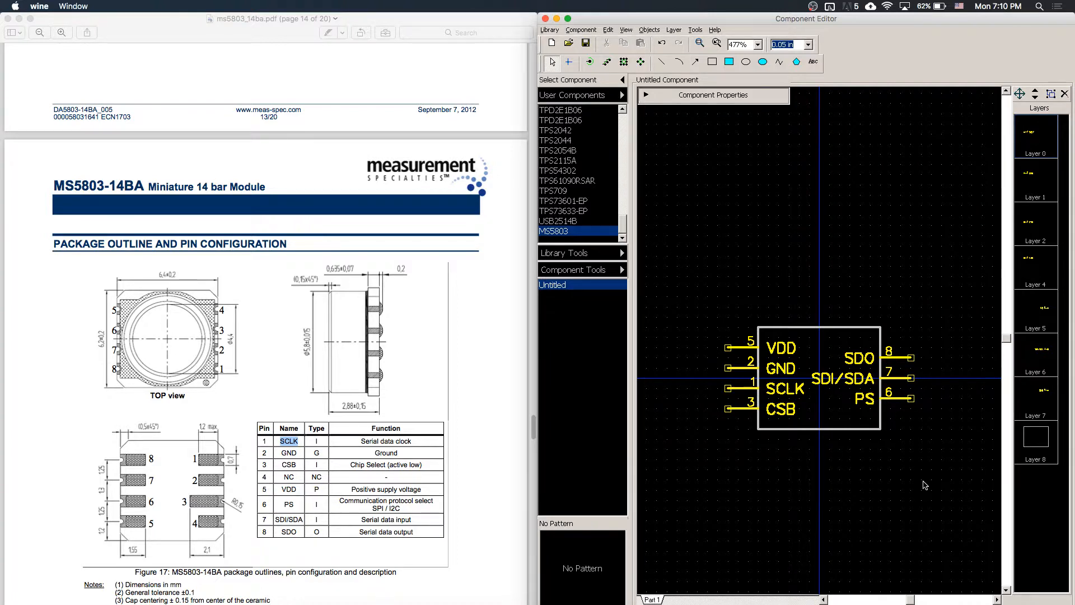
Switch to Chrome and search the web for atmega2560
click(340, 604)
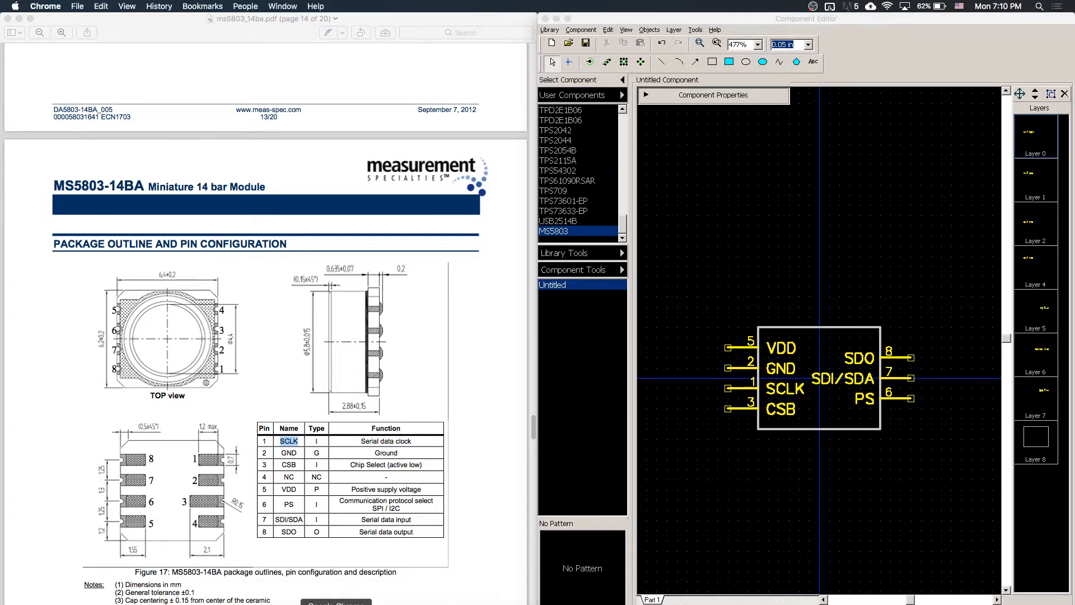
text(st)
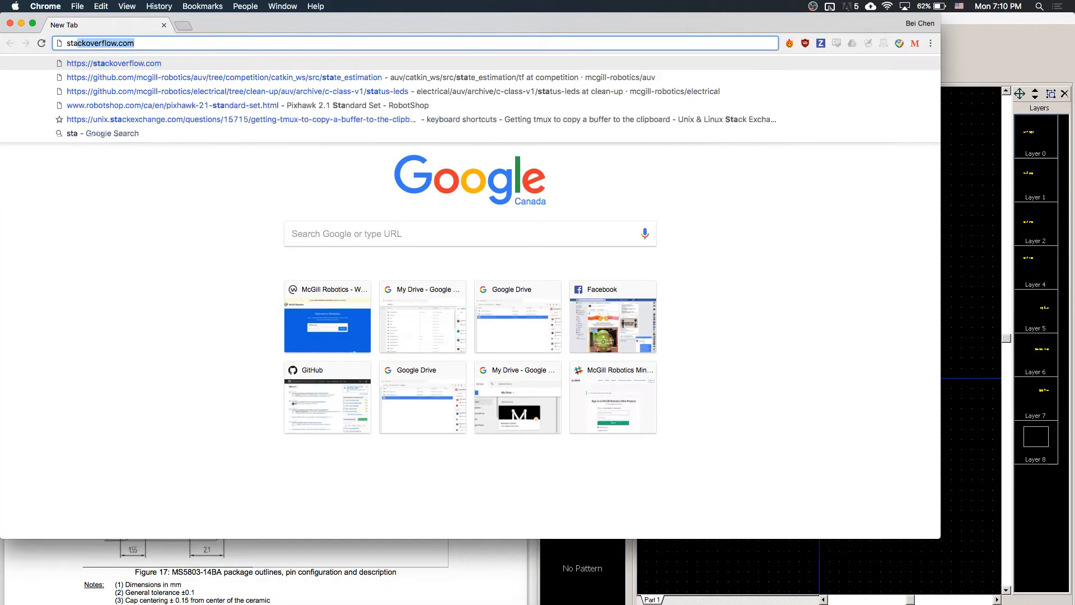
key(BackSpace)
key(BackSpace)
key(BackSpace)
text(atmegg)
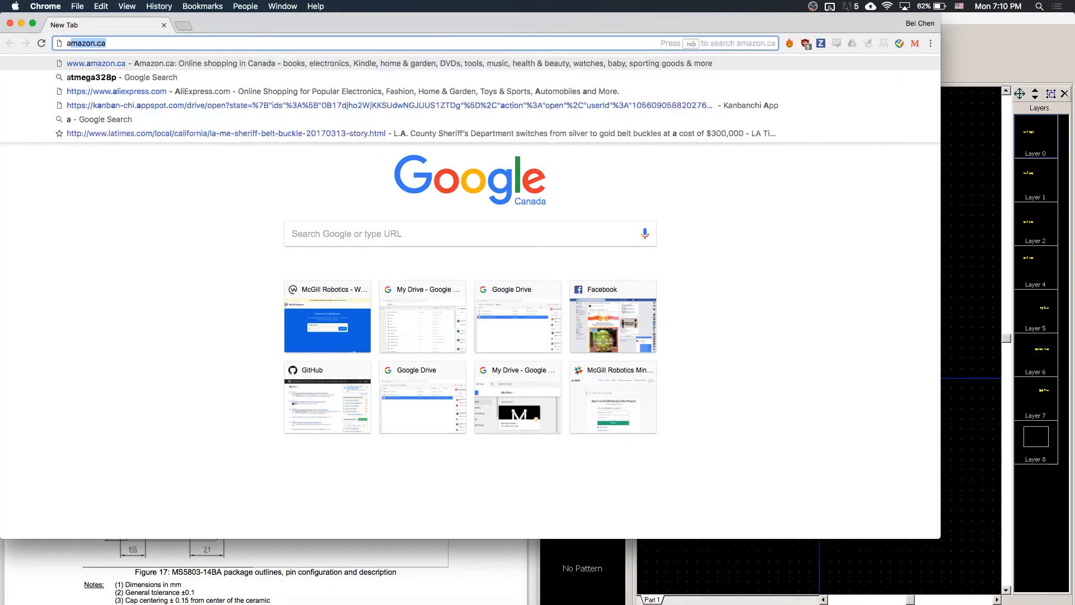
key(BackSpace)
text(a)
key(BackSpace)
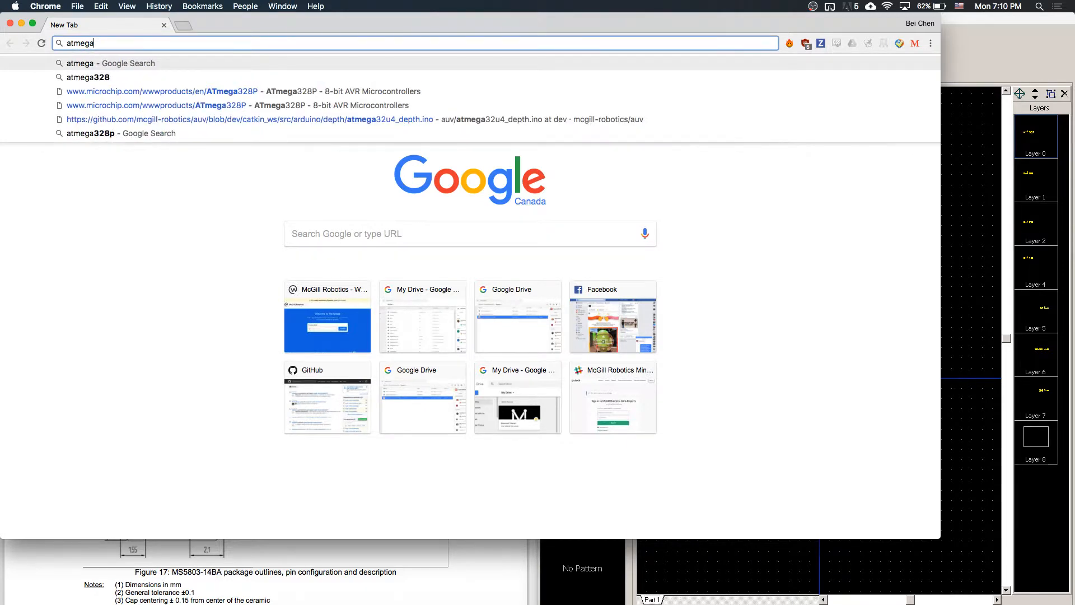
text(2560)
key(Return)
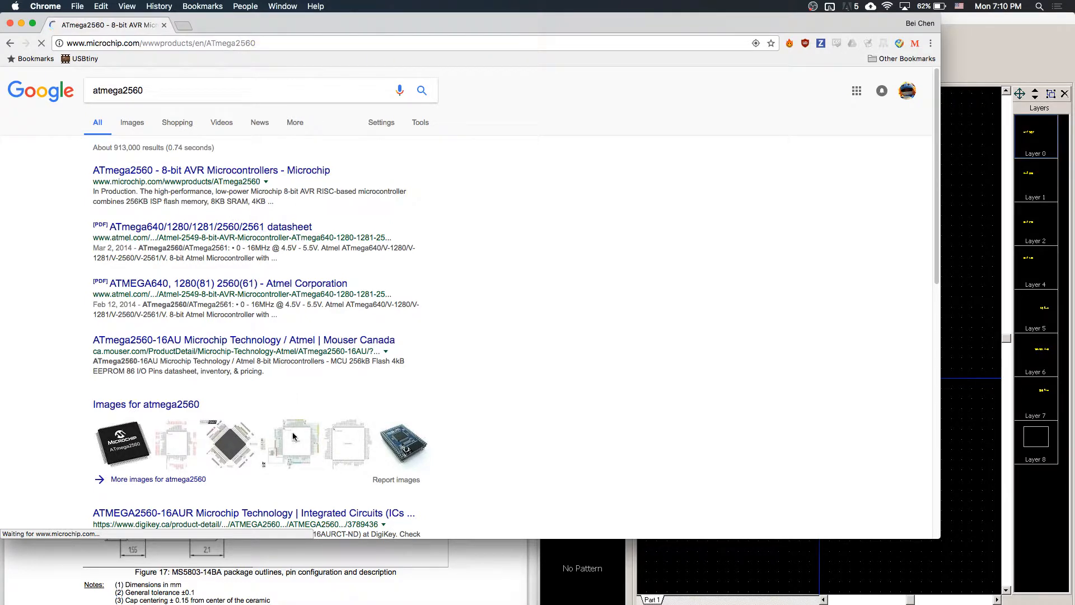
View the ATmega2560 pinout schematic from the MikroElektronika forum in the image results, then close the browser tab
key(super+bracketleft)
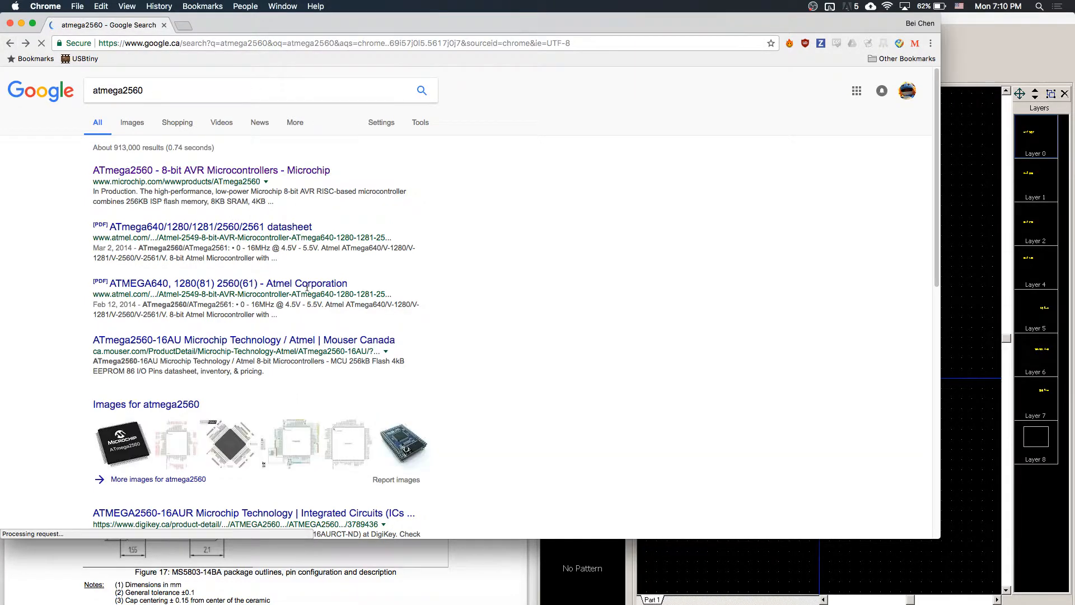
click(296, 431)
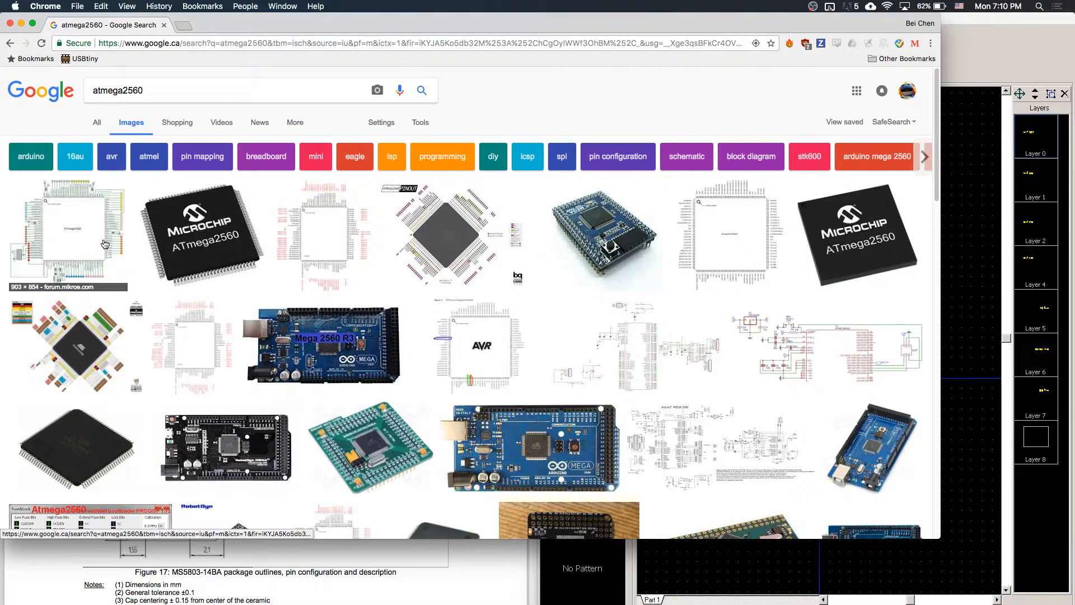
scroll(105, 244, down, 5)
scroll(45, 186, up, 3)
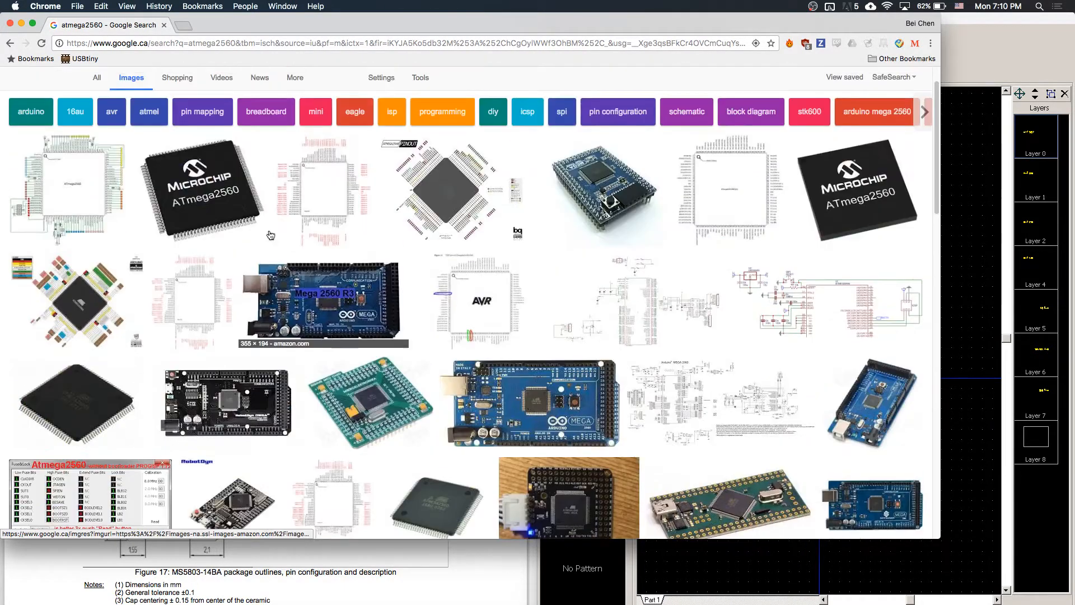
click(45, 187)
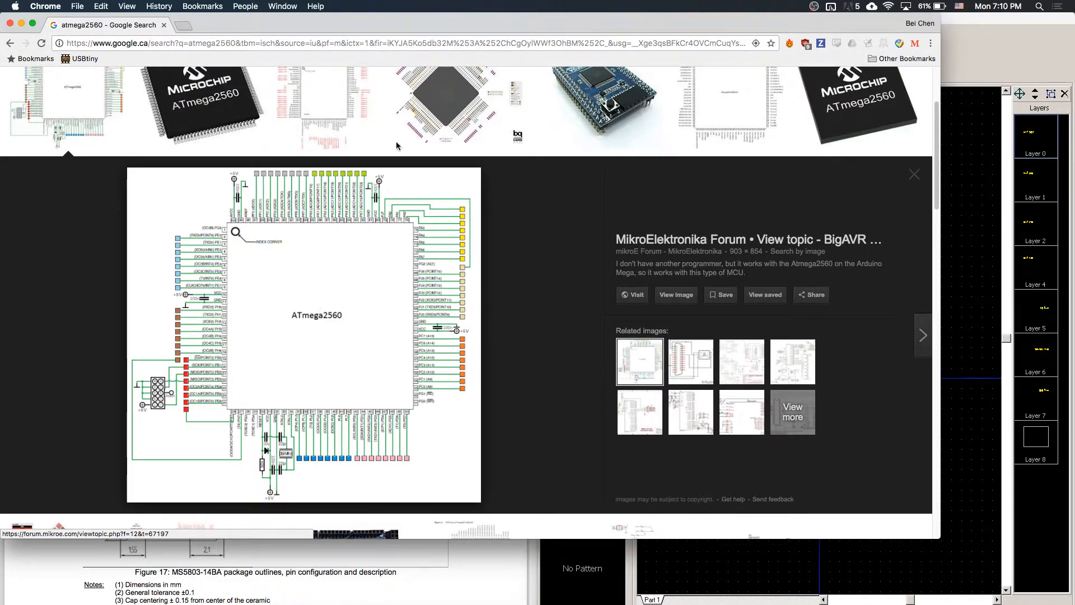
click(164, 26)
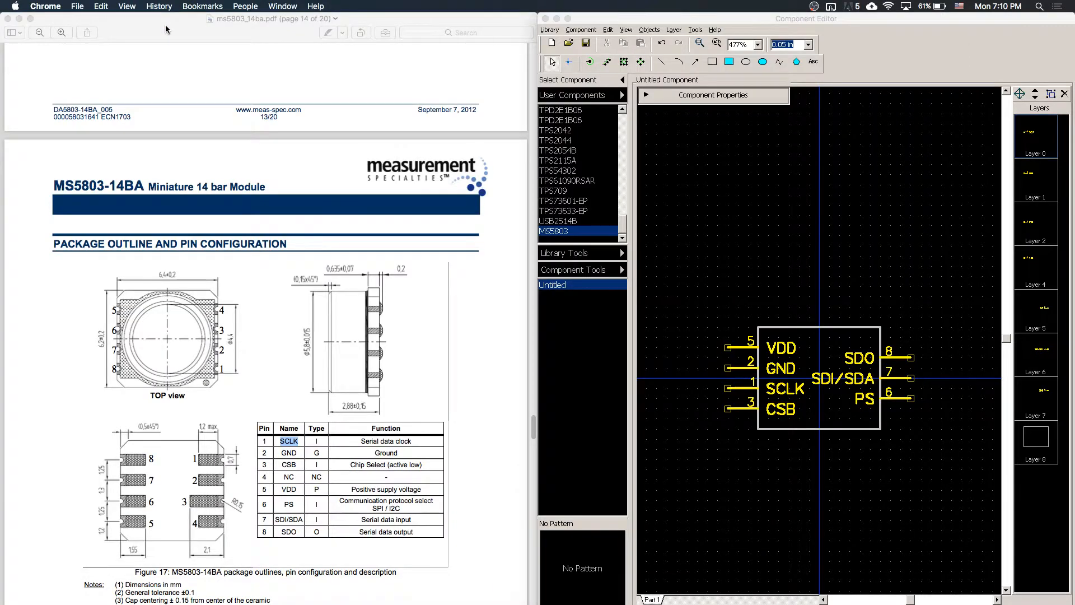
Return to the Component Editor and undo the pin regrouping until all eight pins, including NC, are back in numerical order
click(760, 279)
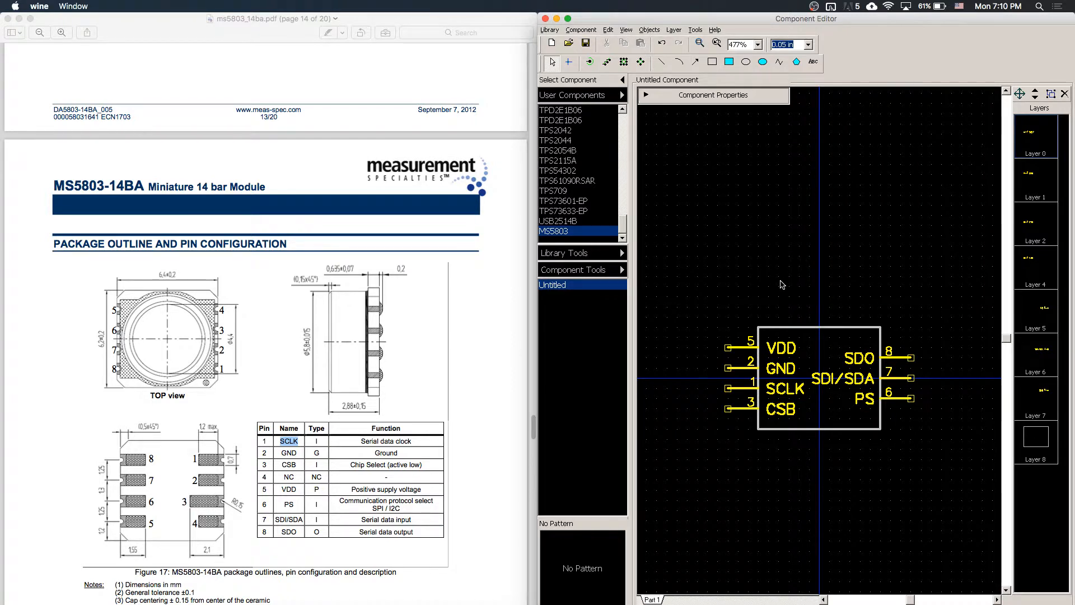
key(ctrl+z)
key(ctrl+z)
key(ctrl+z)
key(ctrl+z)
key(ctrl+z)
key(ctrl+z)
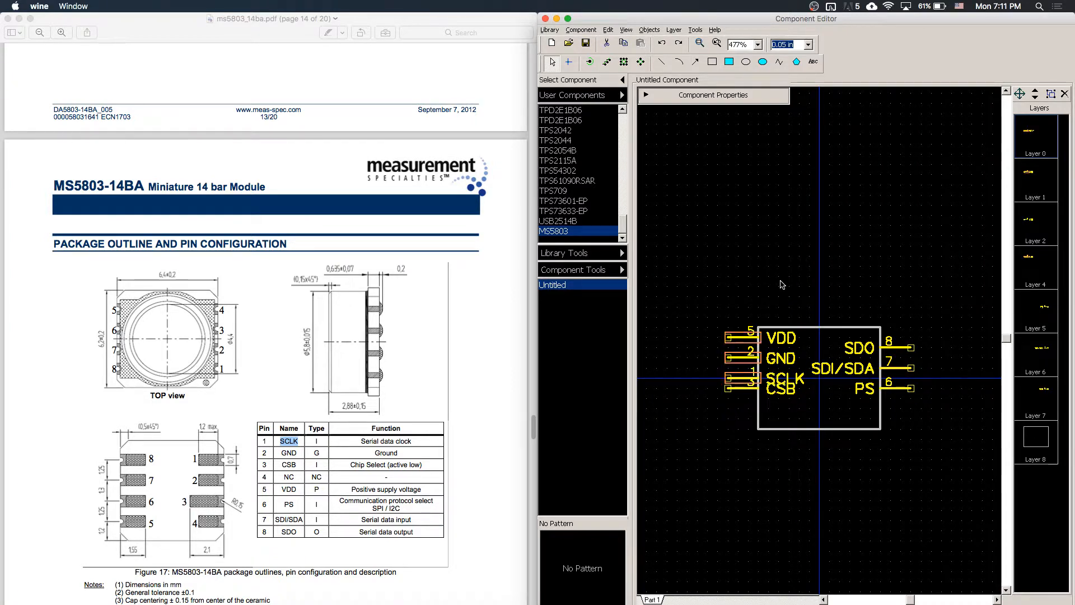
key(ctrl+y)
key(ctrl+y)
key(ctrl+y)
key(ctrl+y)
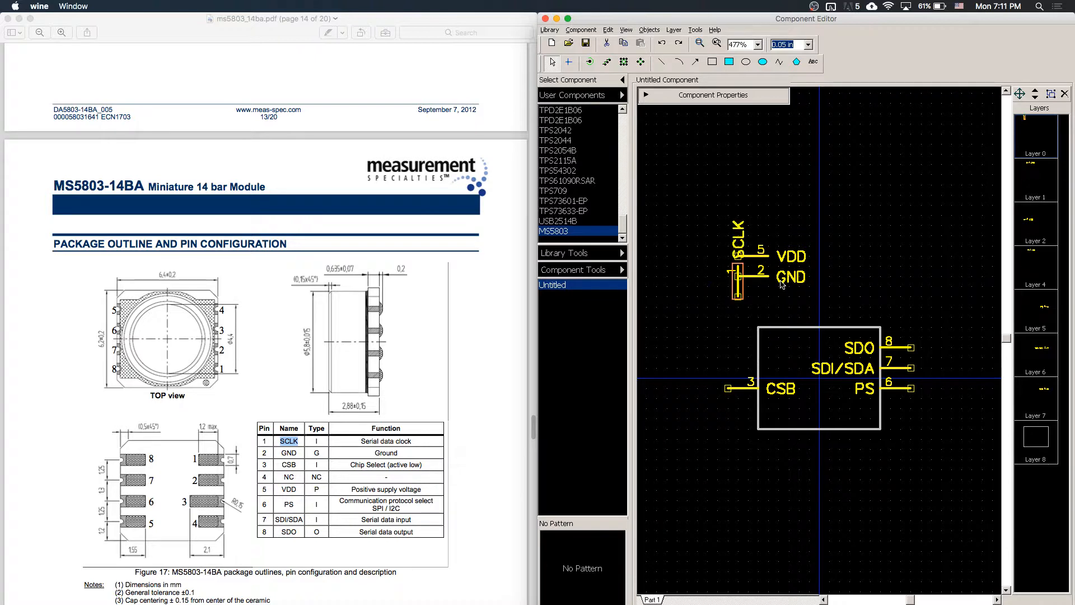
key(ctrl+y)
key(ctrl+y)
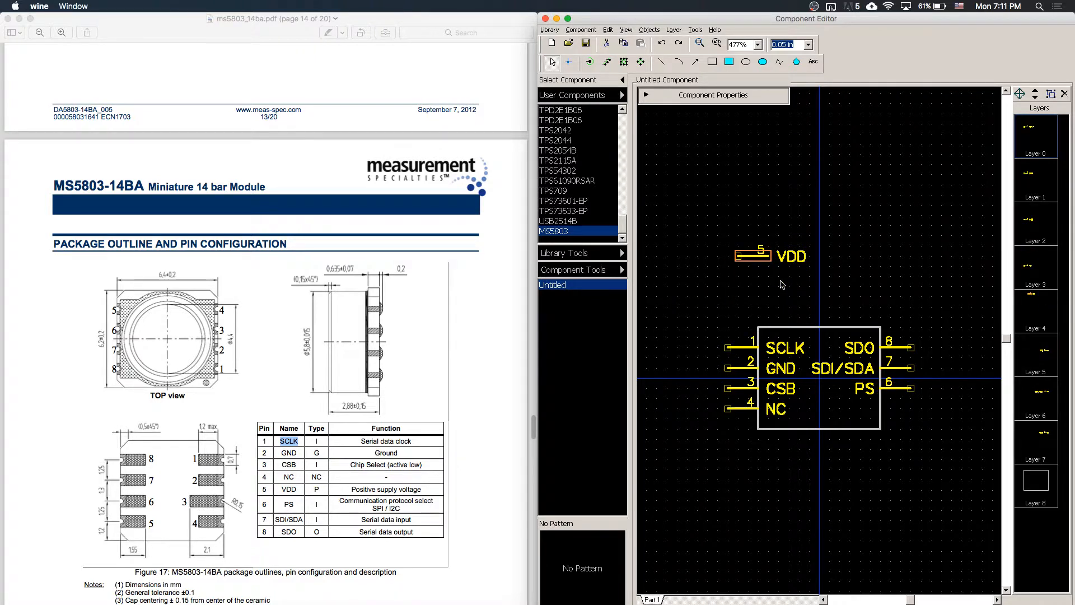
key(ctrl+y)
key(ctrl+y)
key(ctrl+y)
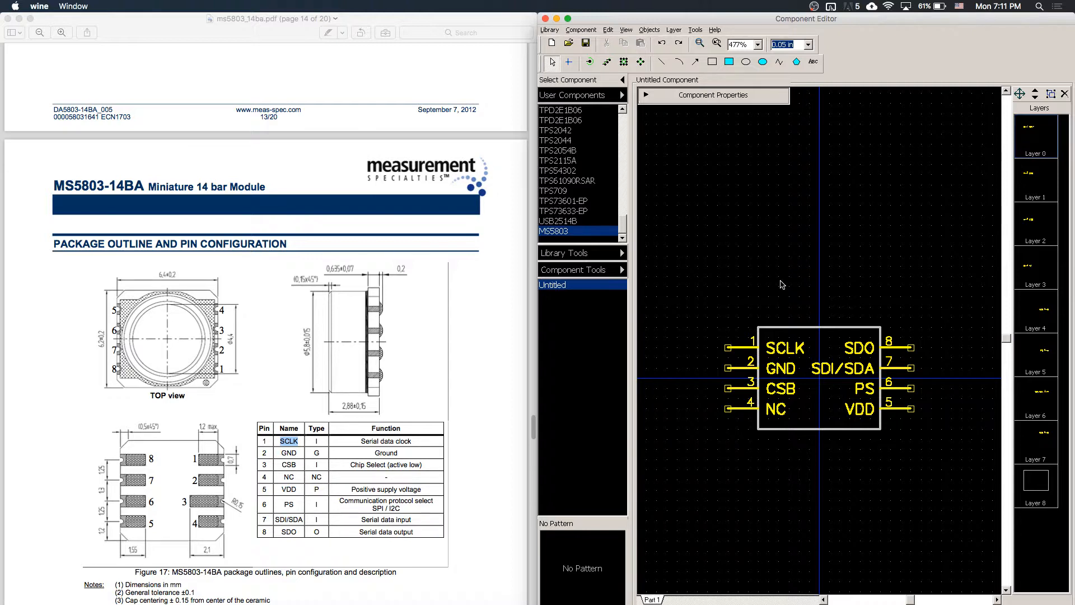
Name the component MS5803 and set its reference designator to U in the component properties
click(647, 95)
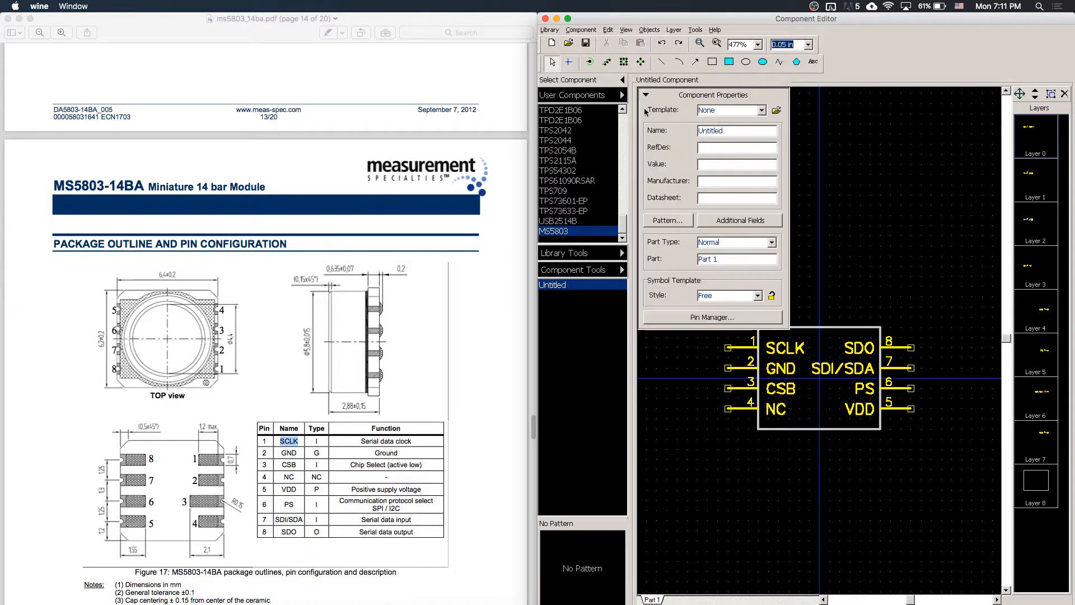
double_click(764, 130)
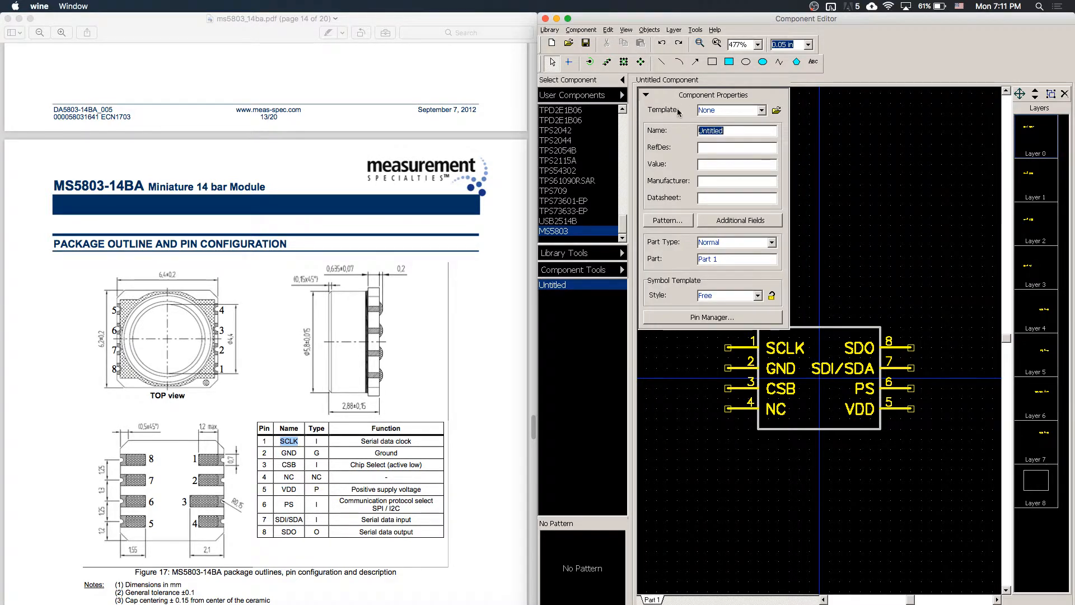
text(MS5)
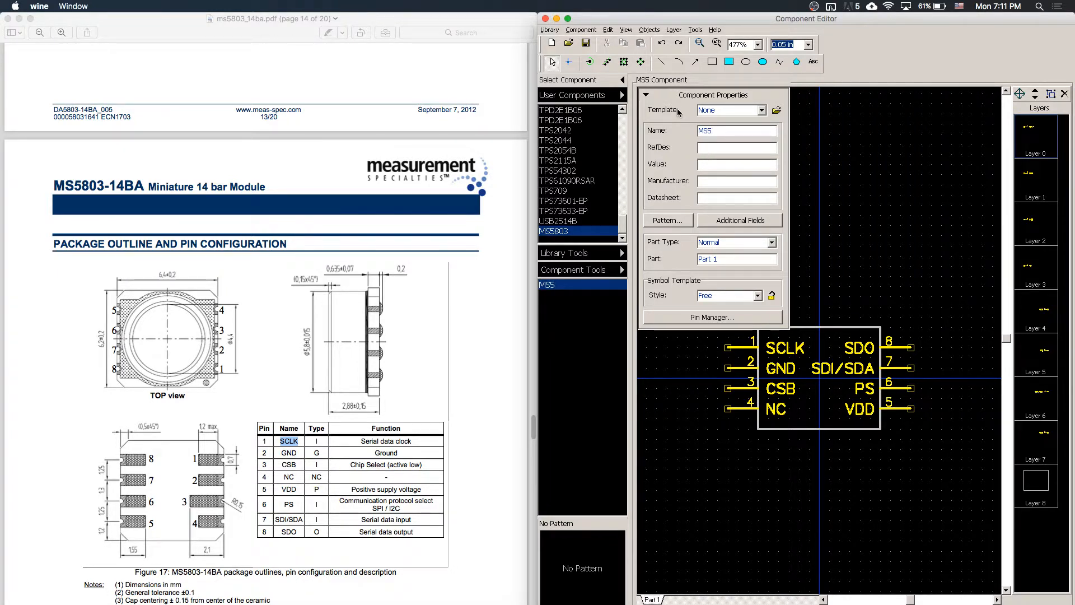
text(88)
key(BackSpace)
text(80)
key(BackSpace)
key(BackSpace)
key(BackSpace)
text(5803)
click(701, 148)
text(U)
Enter Measuremtn Specialties as the component's manufacturer
click(716, 164)
click(732, 183)
text(Measurem)
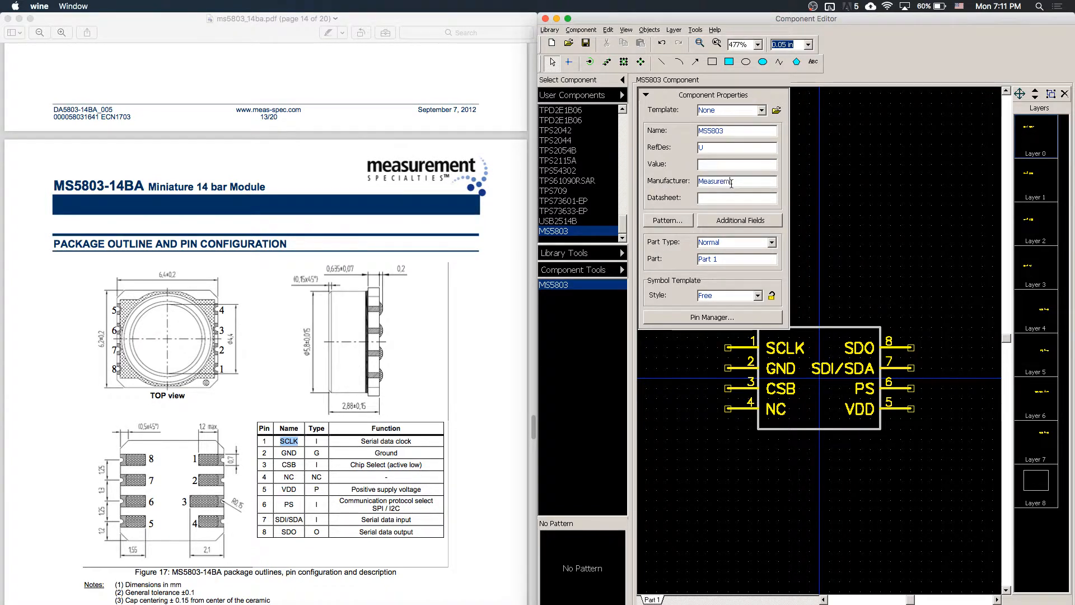
text(ent Specialties)
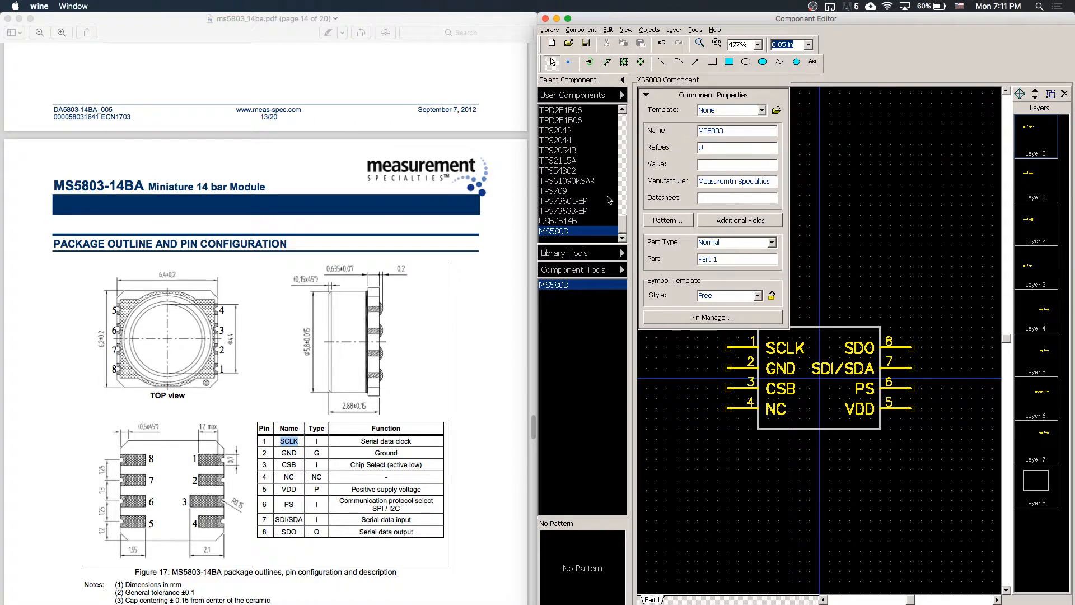
click(270, 329)
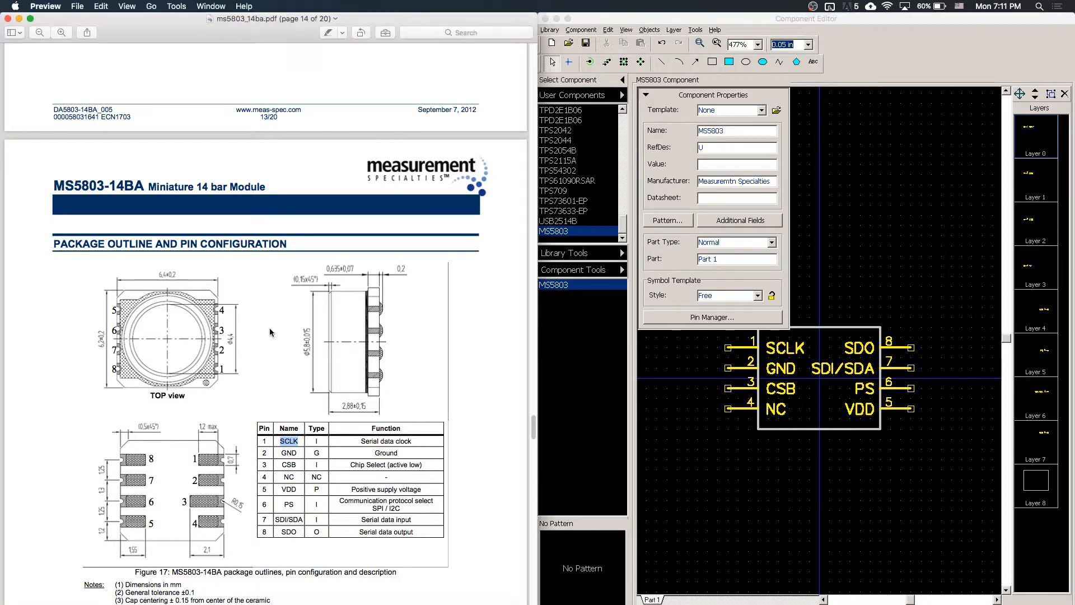
click(715, 202)
text(2.675)
key(BackSpace)
key(BackSpace)
key(BackSpace)
key(BackSpace)
key(BackSpace)
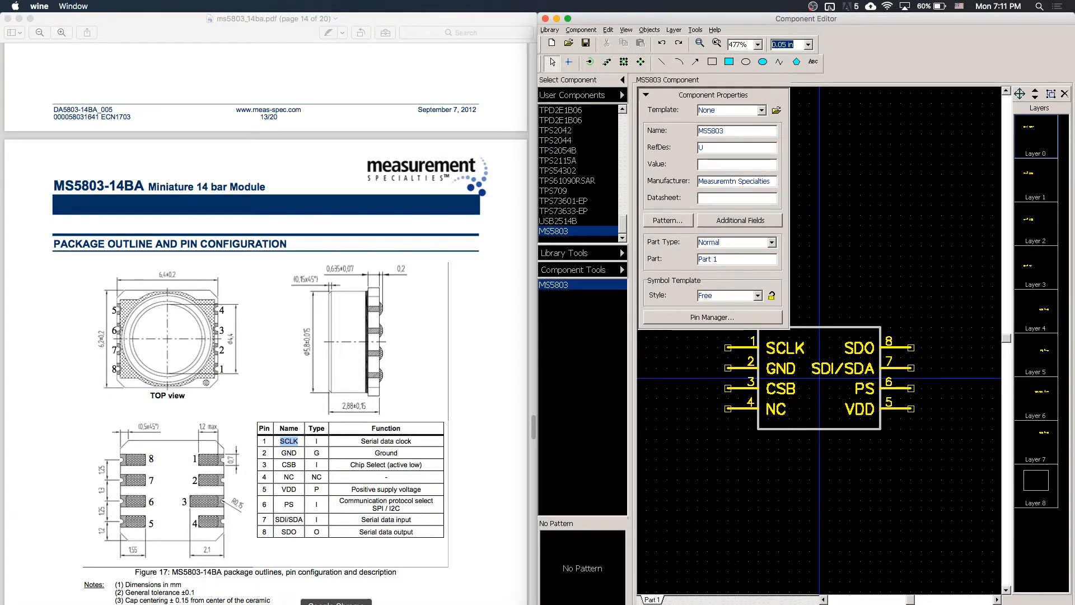
Reopen the ms5803_14ba.pdf page from the Chrome history, copy its SparkFun address and paste it as the component's datasheet link
click(337, 603)
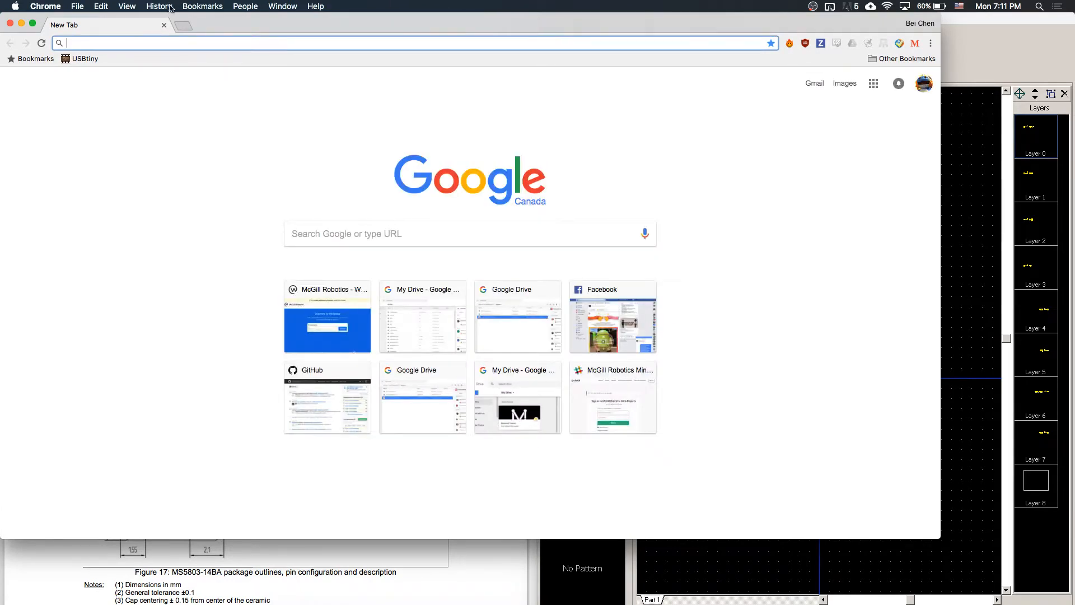
click(159, 6)
click(239, 82)
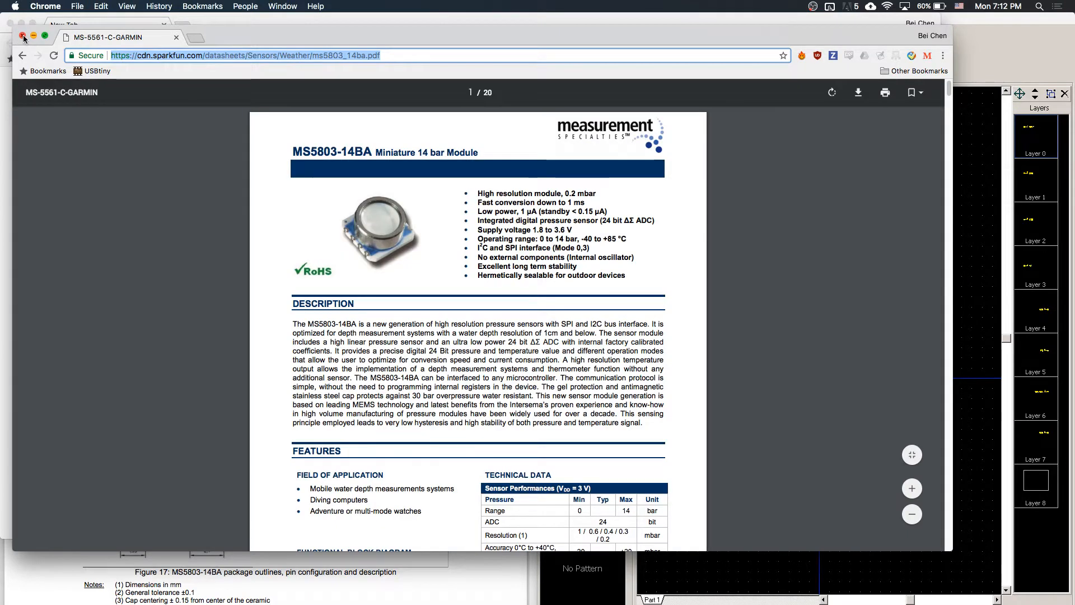
click(23, 36)
click(10, 23)
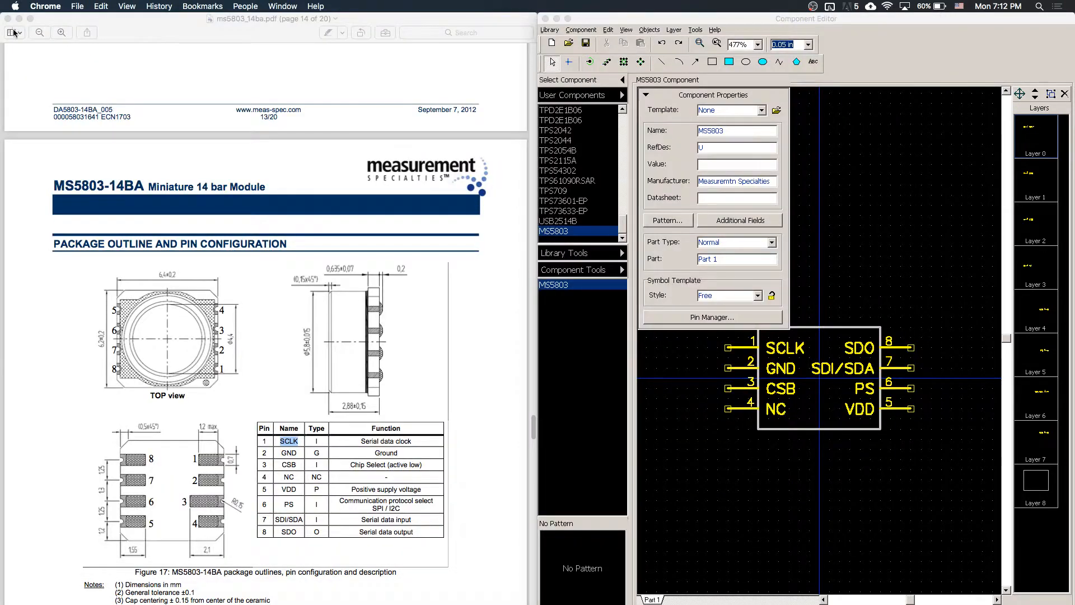
click(731, 197)
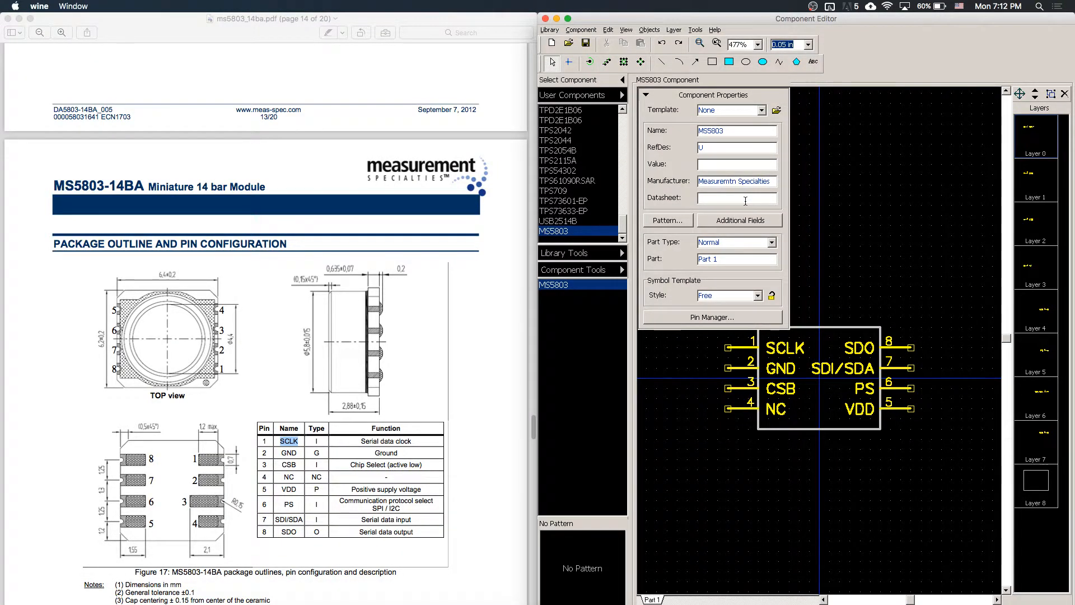
key(ctrl+v)
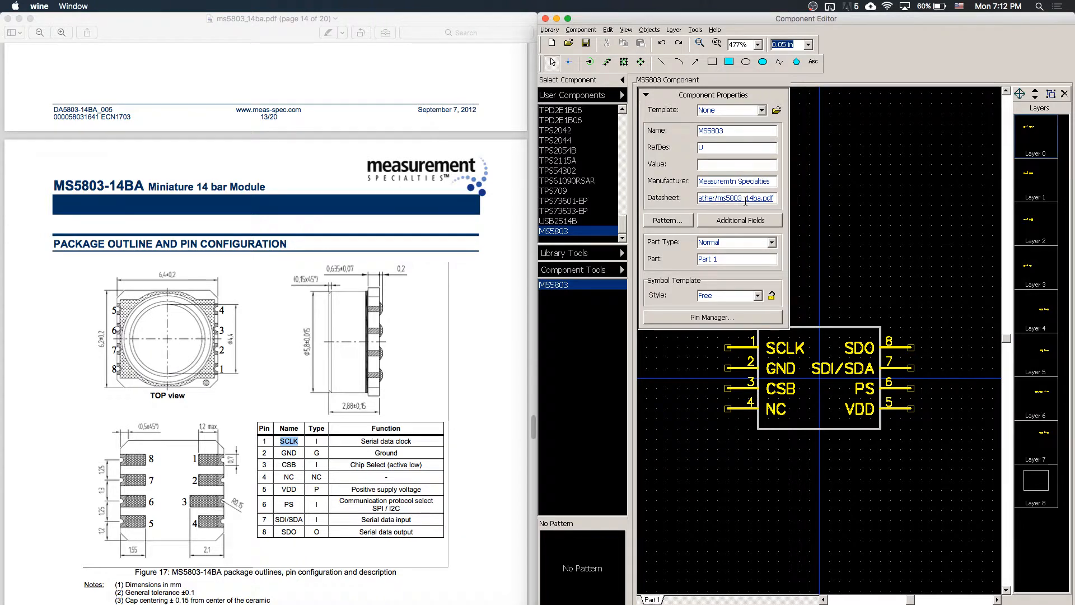
Open the component's pattern attachment settings and switch the pattern libraries to User Patterns
click(396, 235)
click(706, 352)
click(663, 220)
mouse_move(731, 95)
mouse_down()
mouse_move(711, 75)
mouse_move(526, 55)
mouse_up()
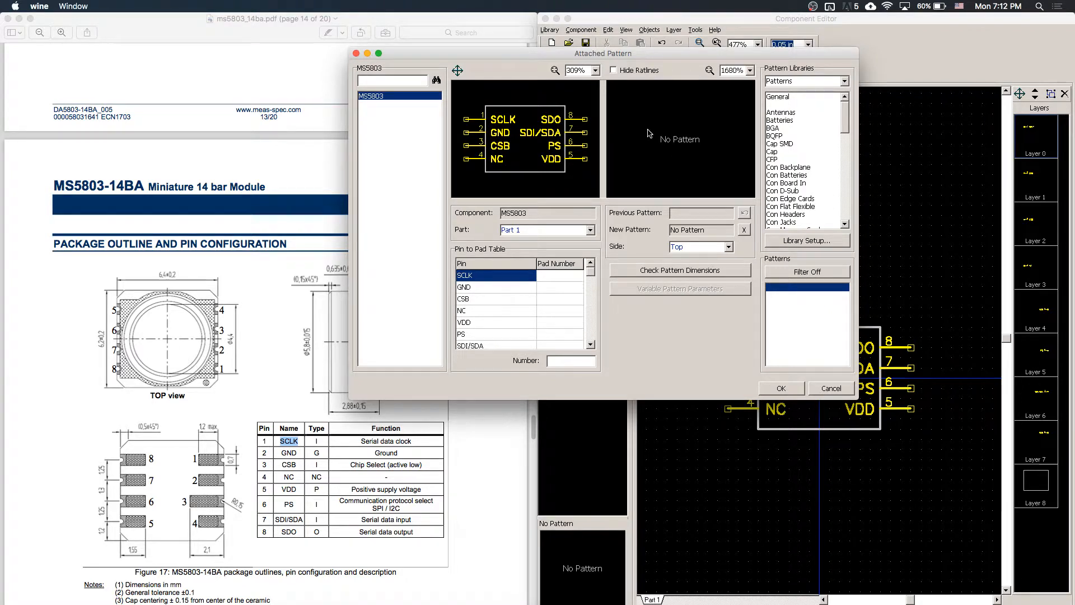
drag(846, 112, 842, 87)
click(844, 82)
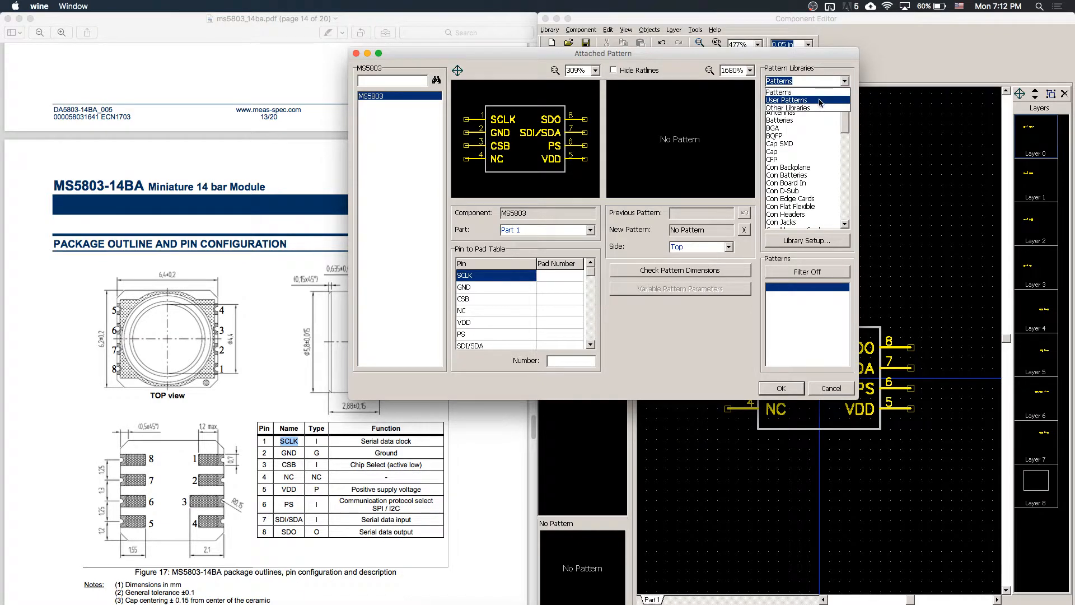
click(820, 104)
Attach the MS5803 pattern from the MS5803 user library to the component and accept the pin-to-pad assignment
drag(845, 130, 843, 213)
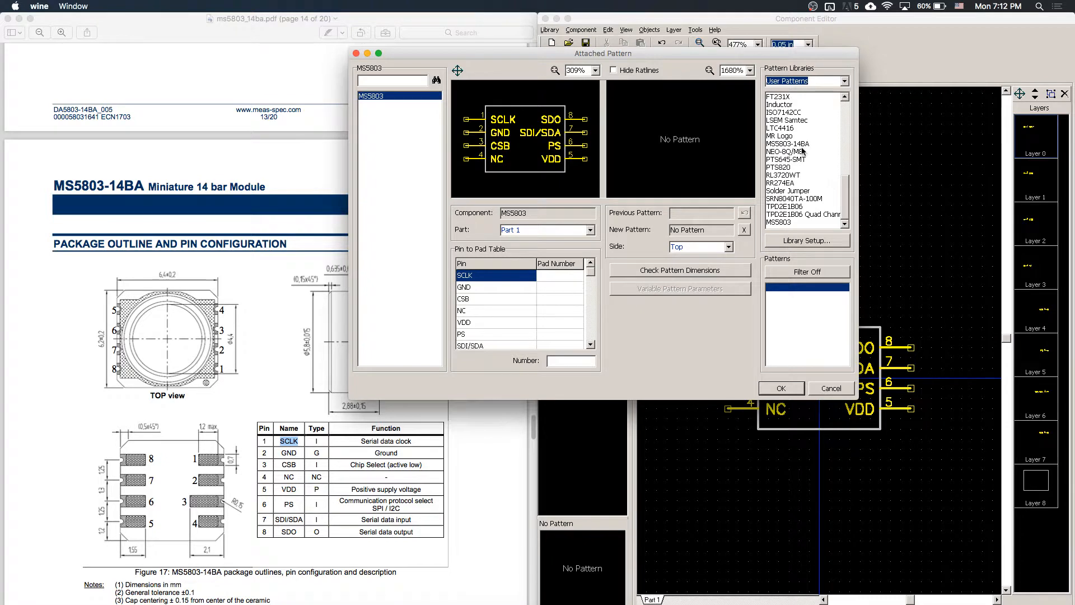
click(796, 222)
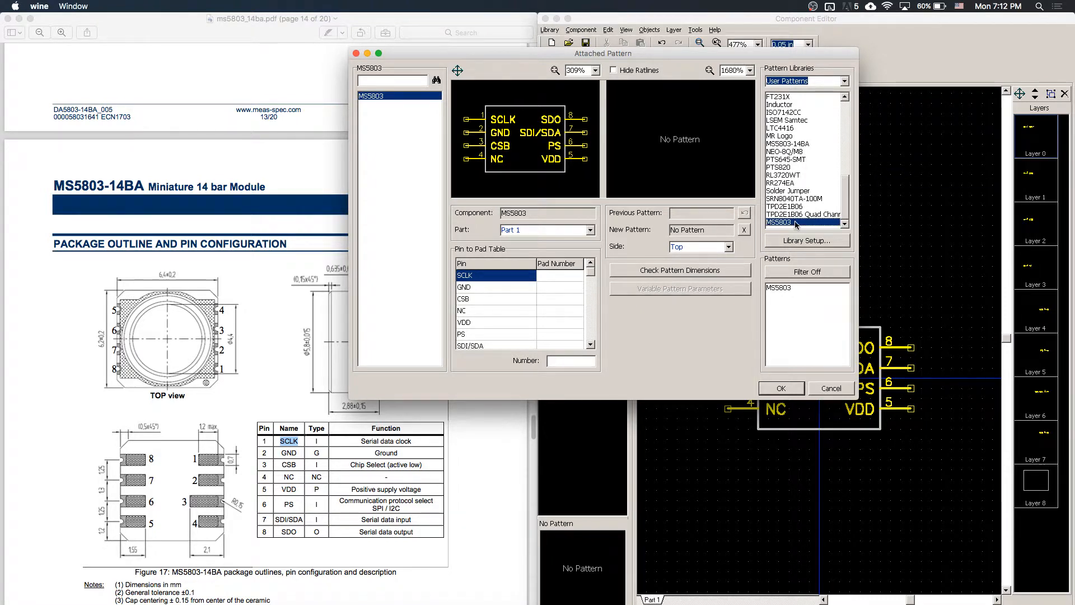
click(788, 284)
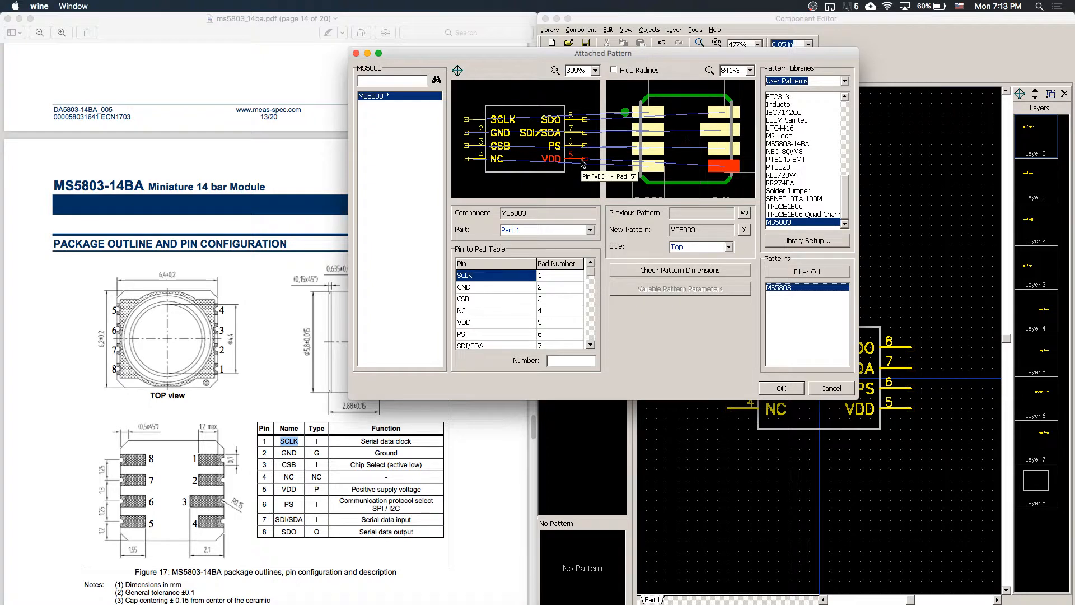
click(363, 489)
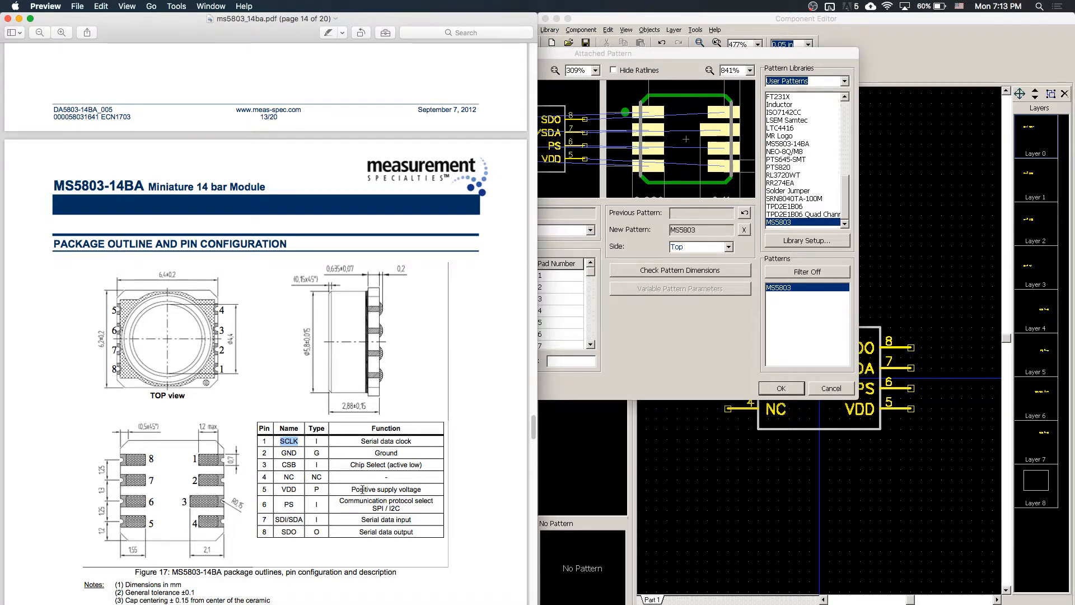
click(782, 388)
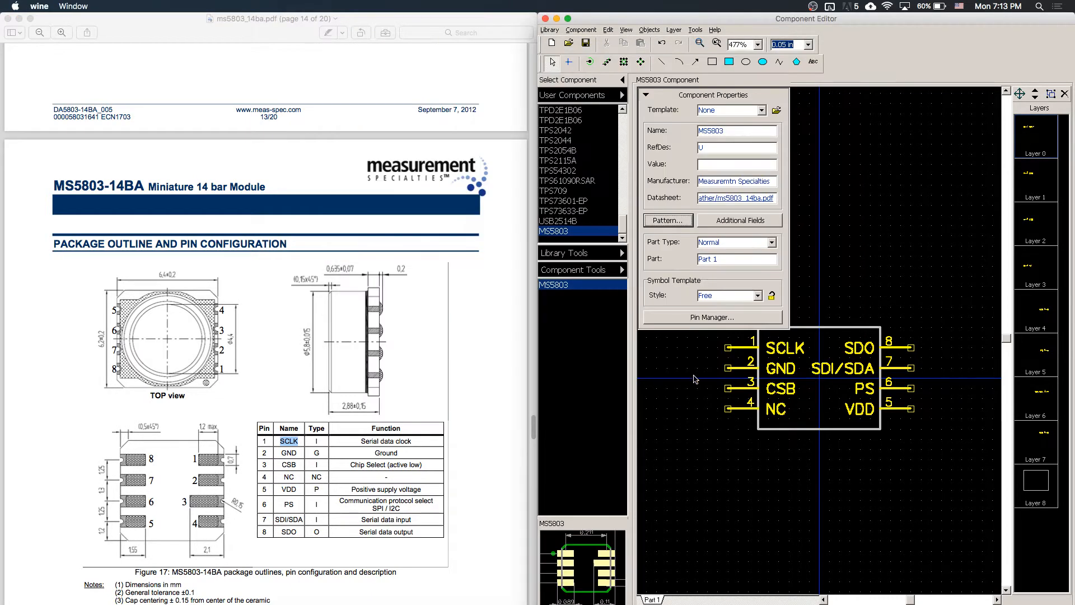
Review the attached MS5803 pattern's pin-to-pad links and compare them with the datasheet pin table
click(667, 221)
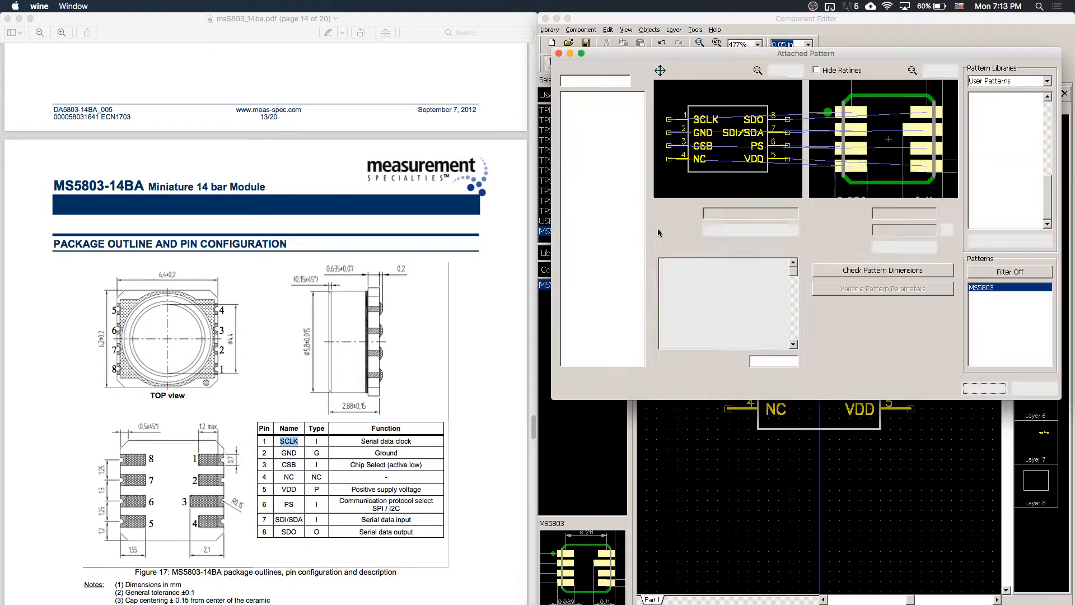
click(986, 389)
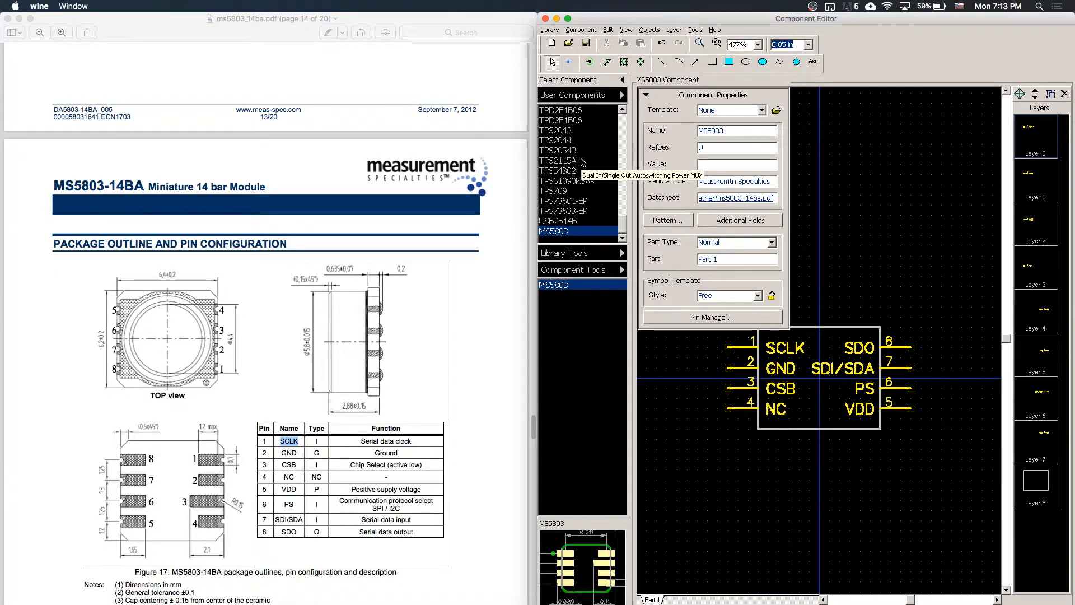
click(463, 272)
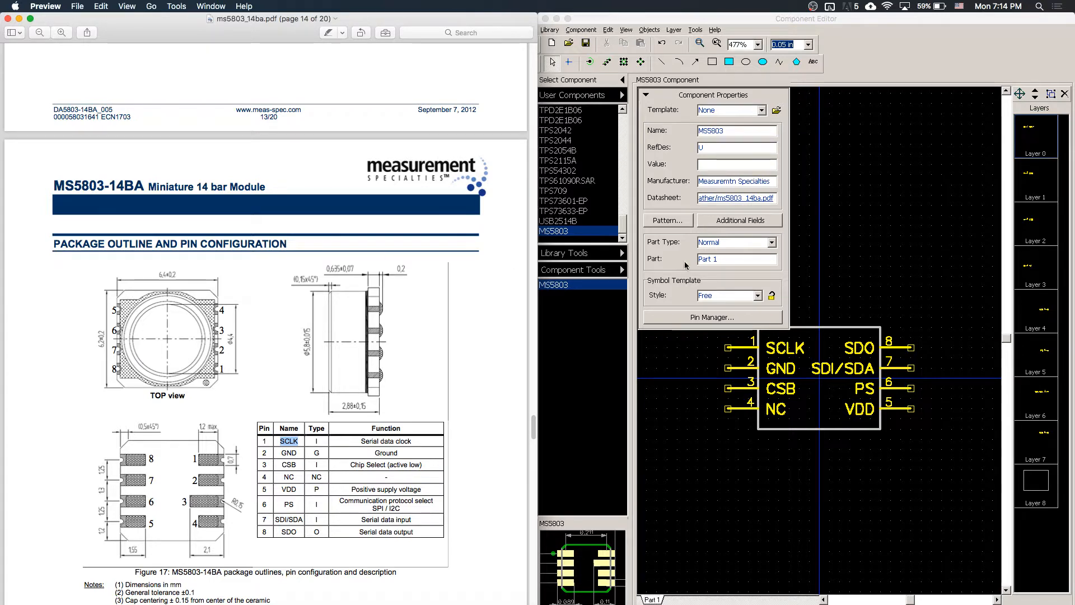
Try linking SCLK to pad 2 and GND to pad 1 in the attached pattern, discard the changes, and recheck the links
click(670, 223)
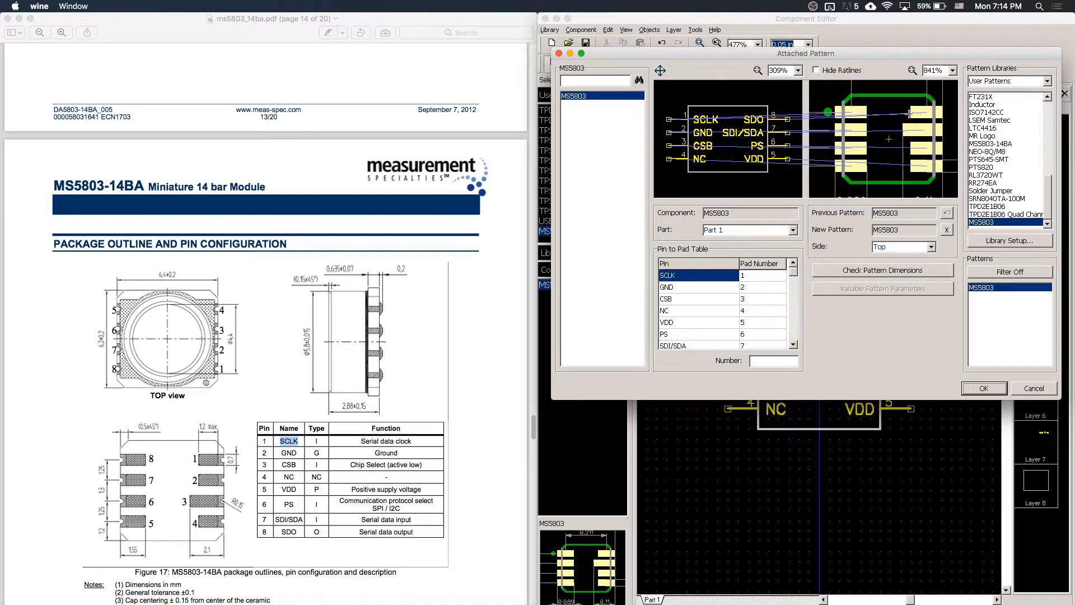
click(848, 131)
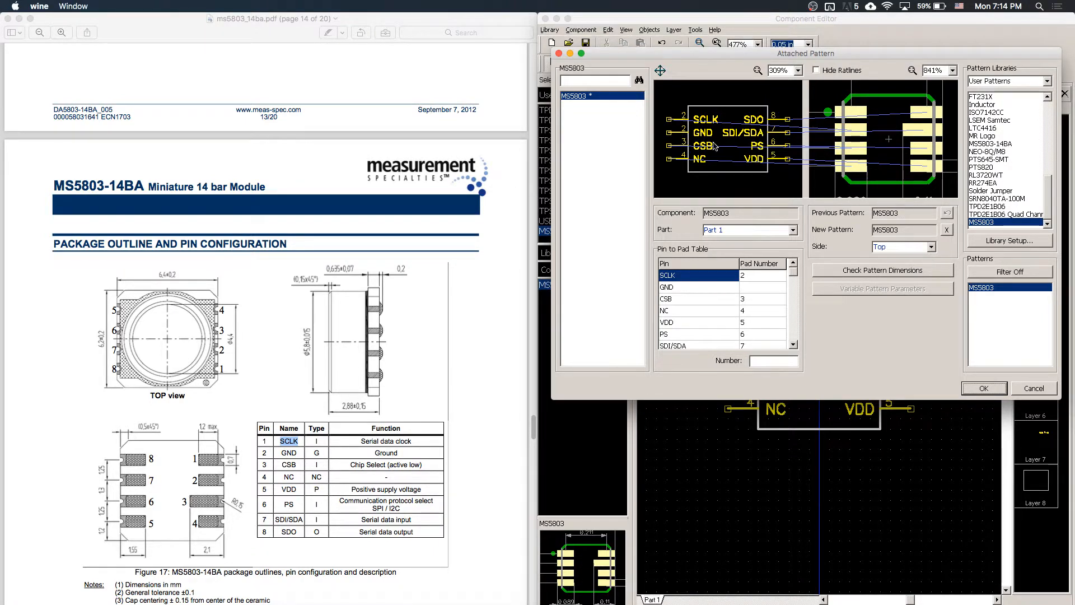
click(686, 135)
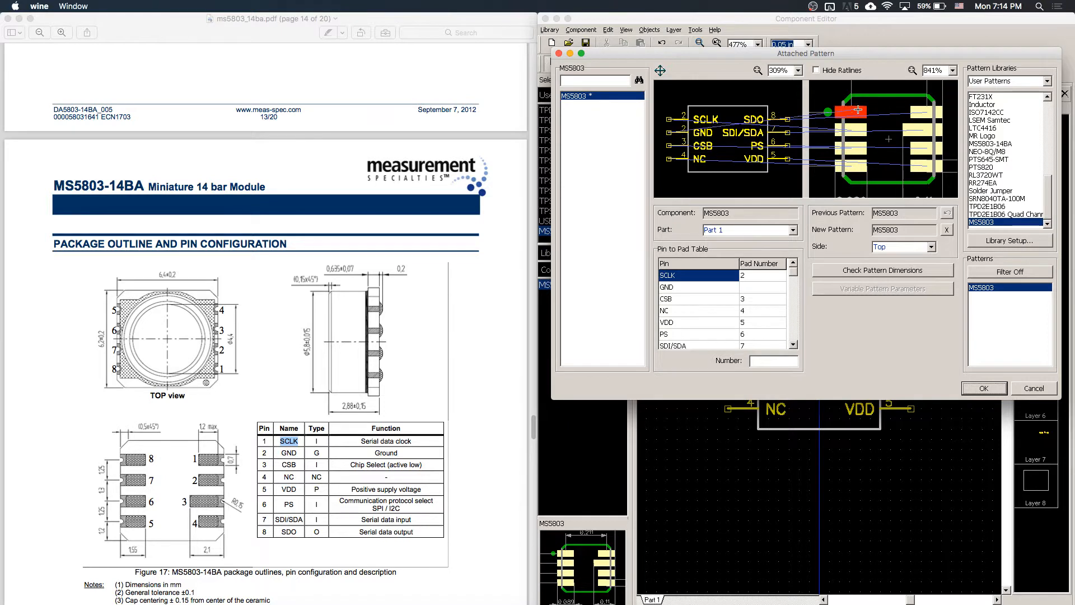
click(847, 113)
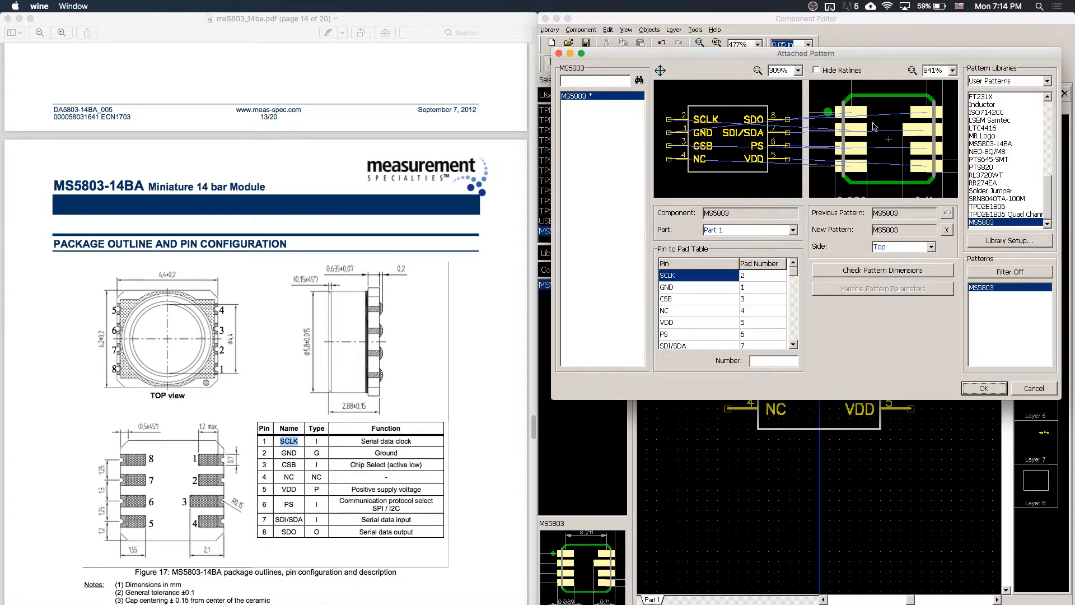
key(Escape)
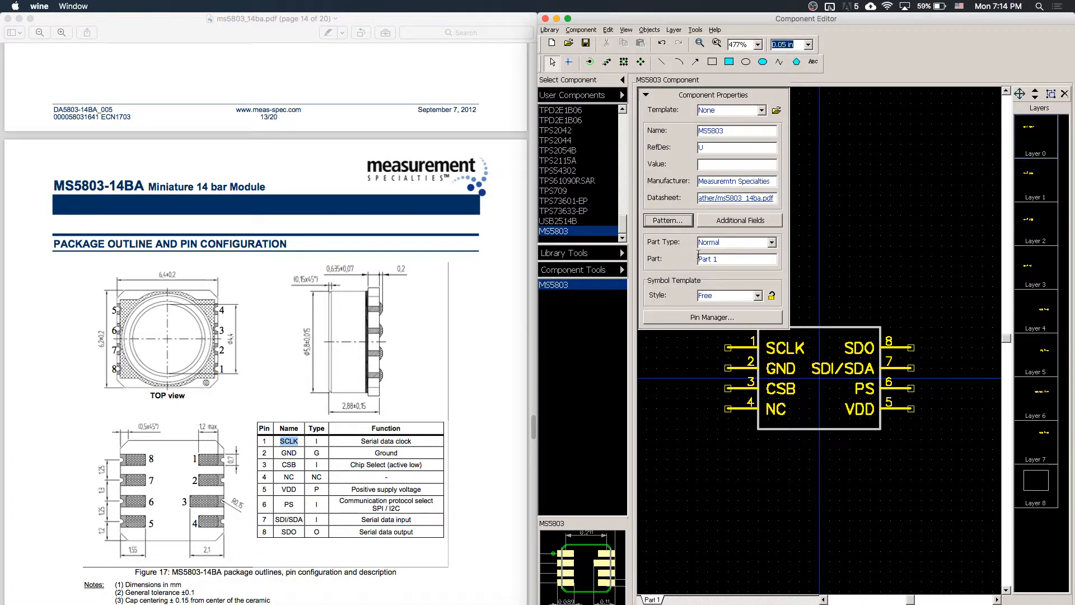
click(672, 222)
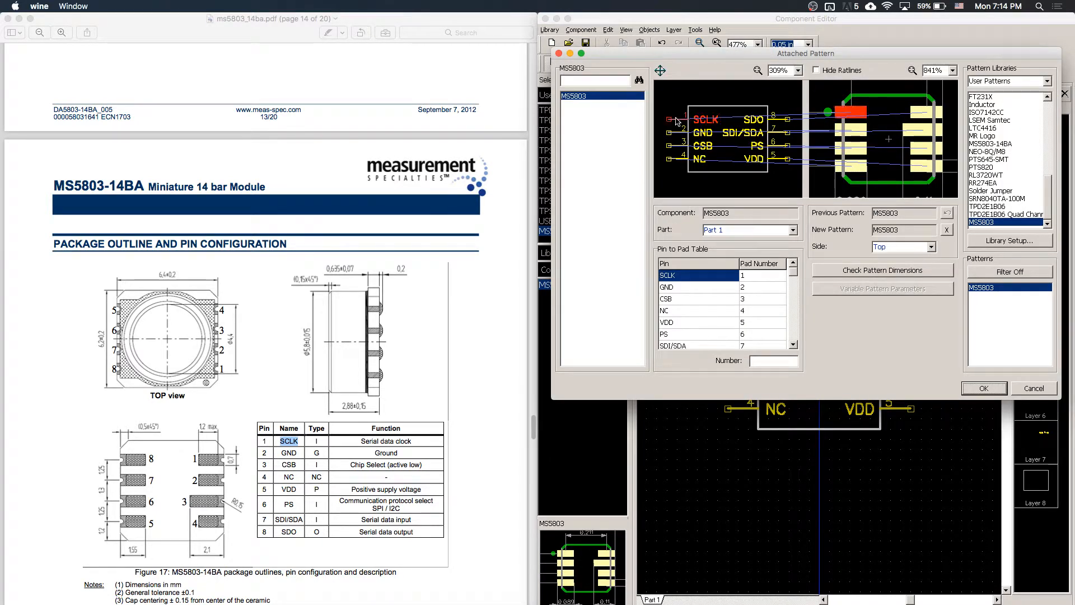
key(Escape)
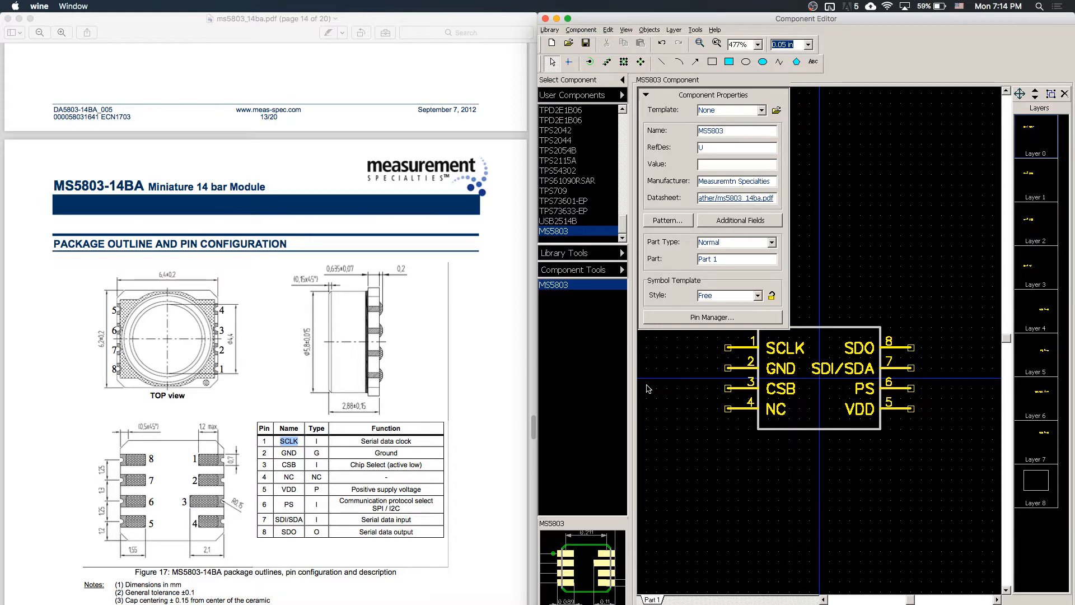
scroll(651, 392, down, 3)
scroll(651, 392, up, 2)
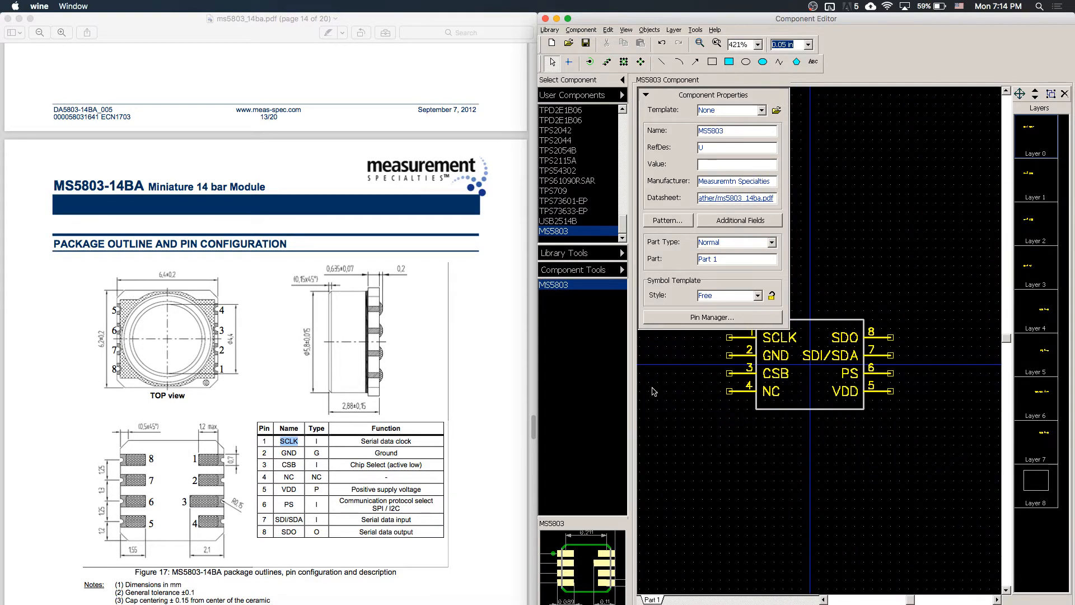
key(ctrl+s)
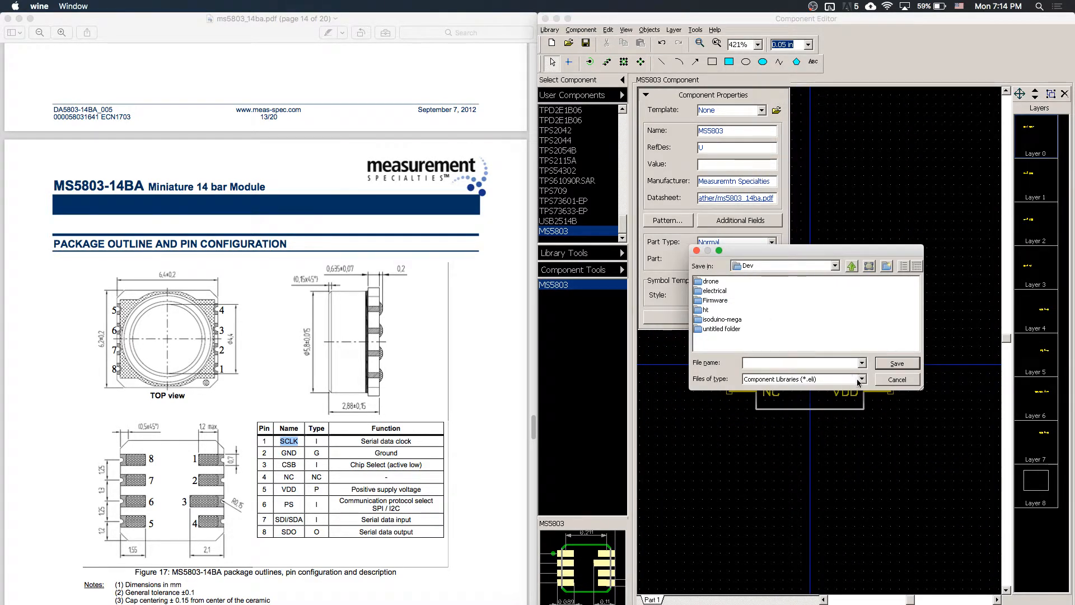
click(834, 363)
key(Escape)
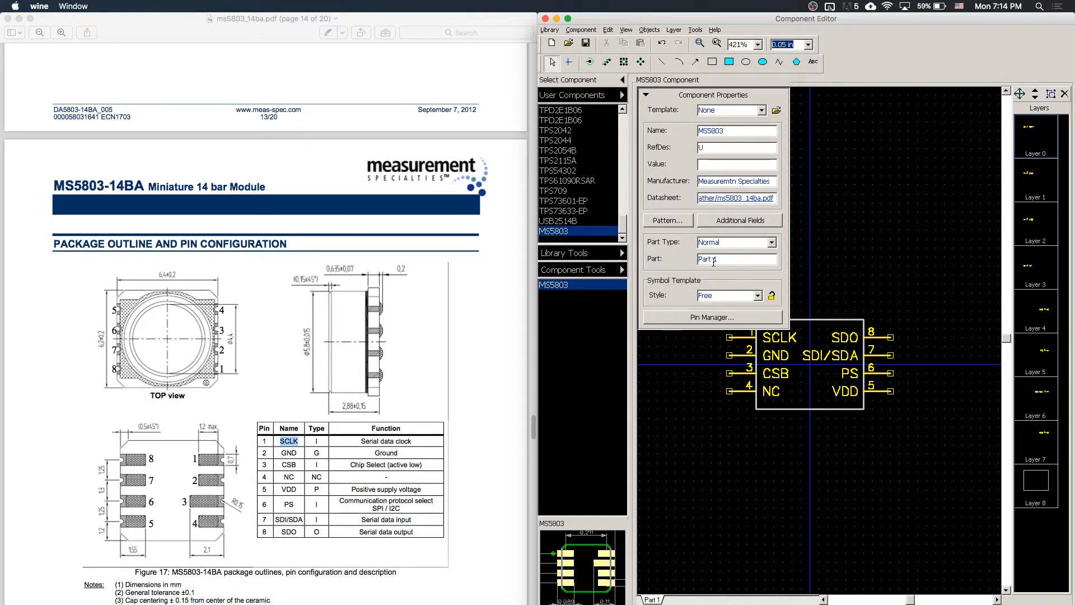
Save the component library in the Dev folder as ms5803-measurement_specialties-pressure_sensor
key(ctrl+s)
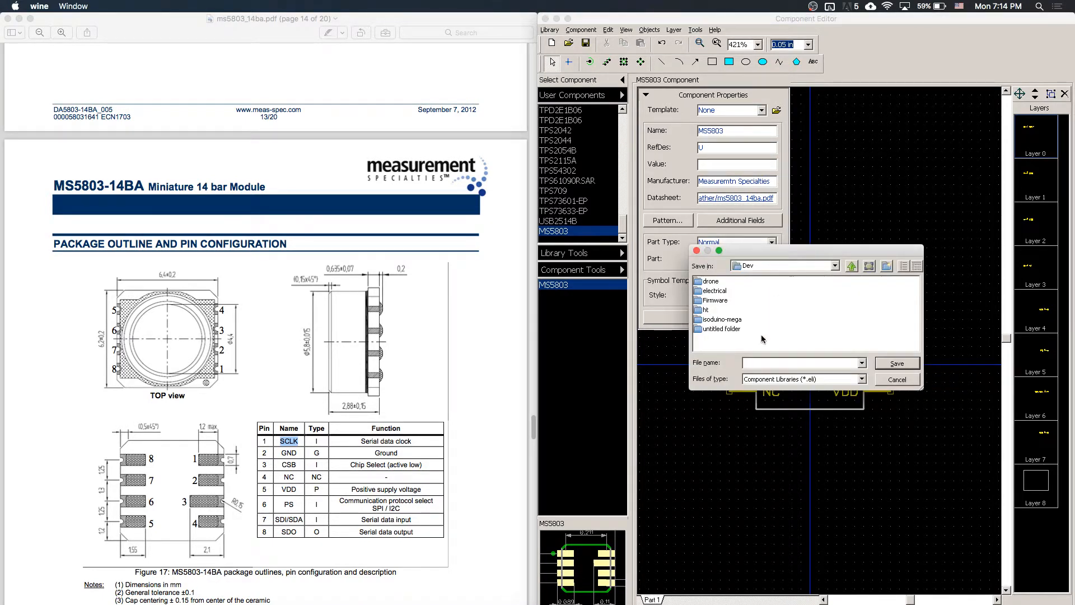
text(ms5803-ment sepcialties-)
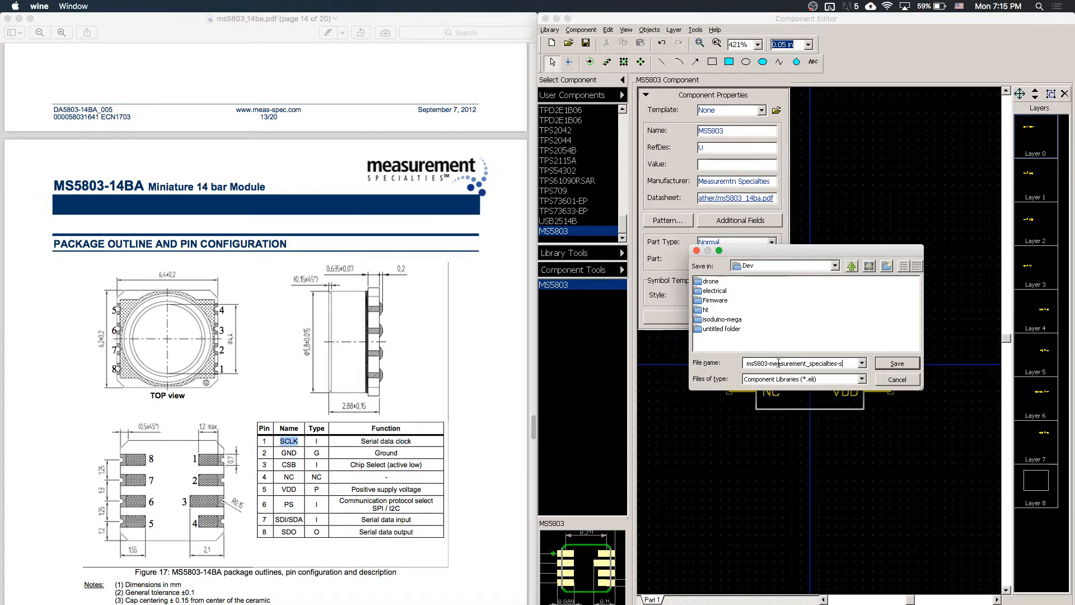
text(presseure-)
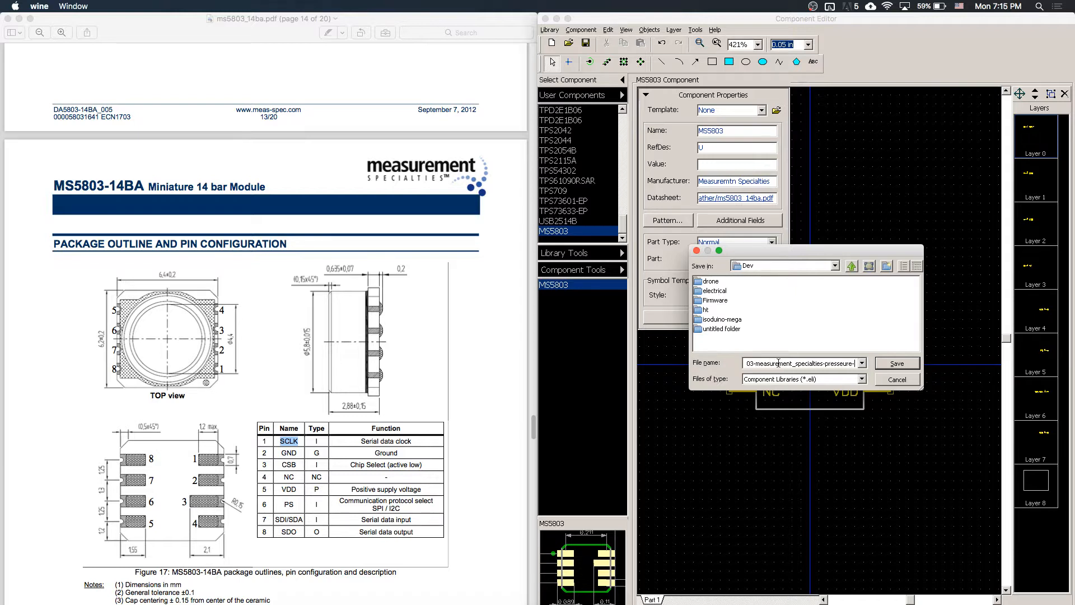
text(snesensor)
click(826, 365)
key(BackSpace)
key(Right)
key(Right)
key(Right)
key(Right)
key(Right)
key(Return)
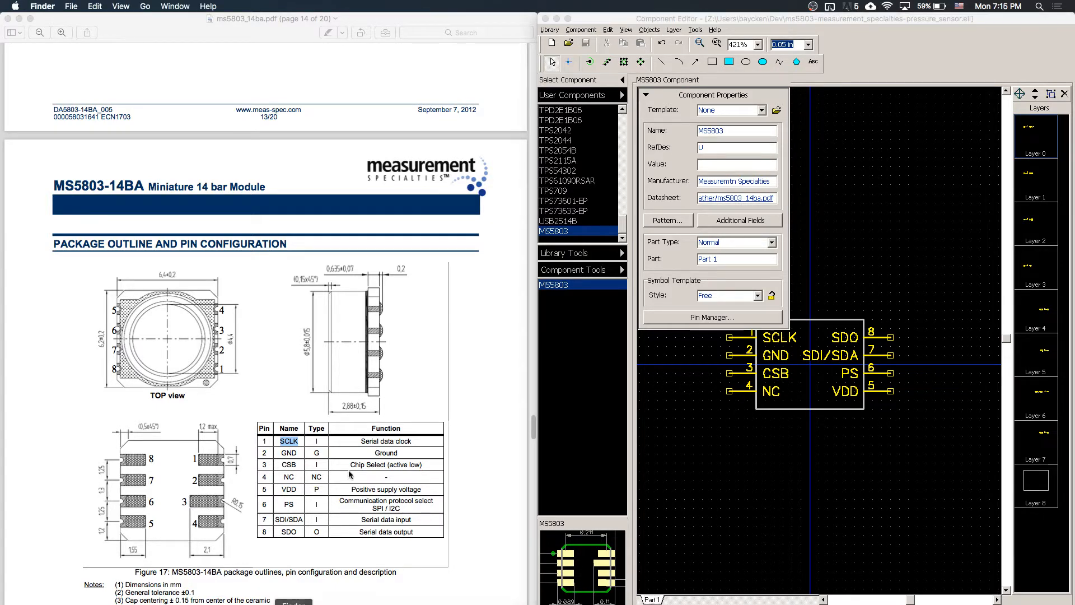
Switch to Finder and locate the saved component .eli and pattern .lib files in the Dev folder
click(297, 603)
click(224, 237)
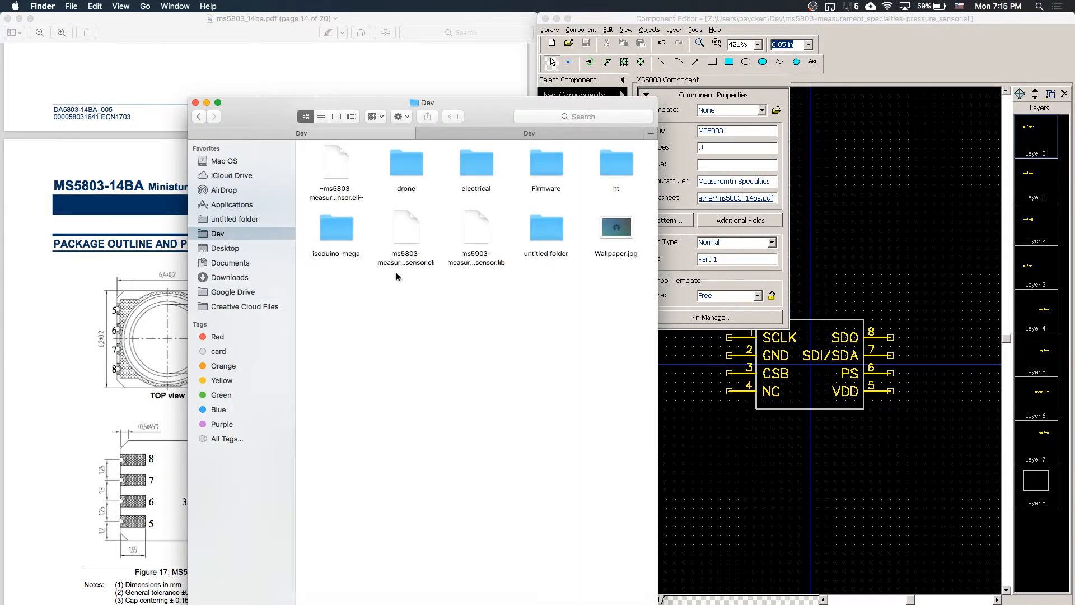
click(411, 233)
shift+click(483, 236)
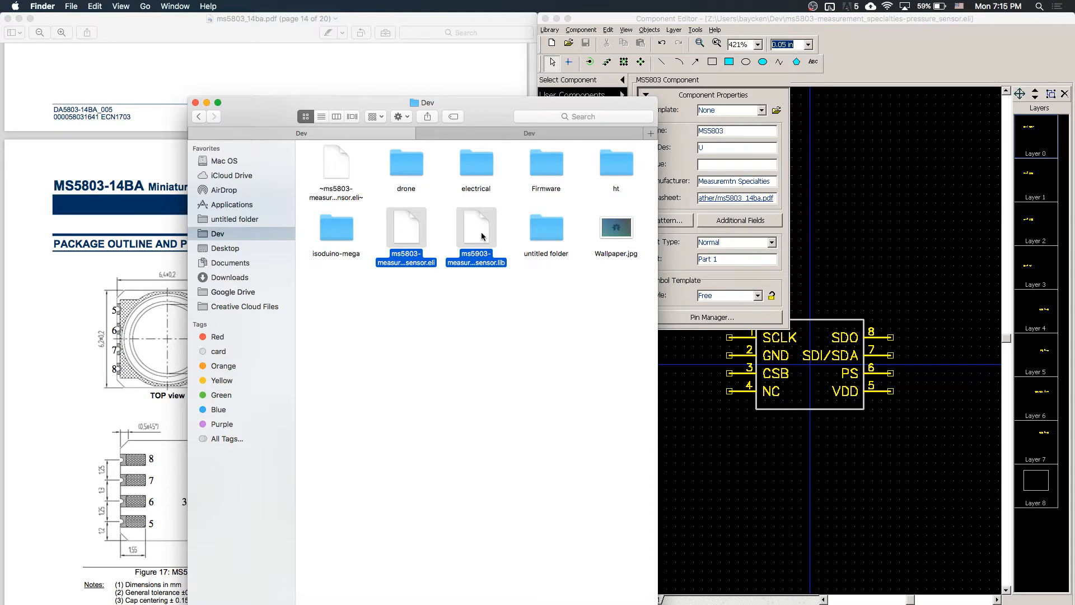
click(477, 374)
click(669, 435)
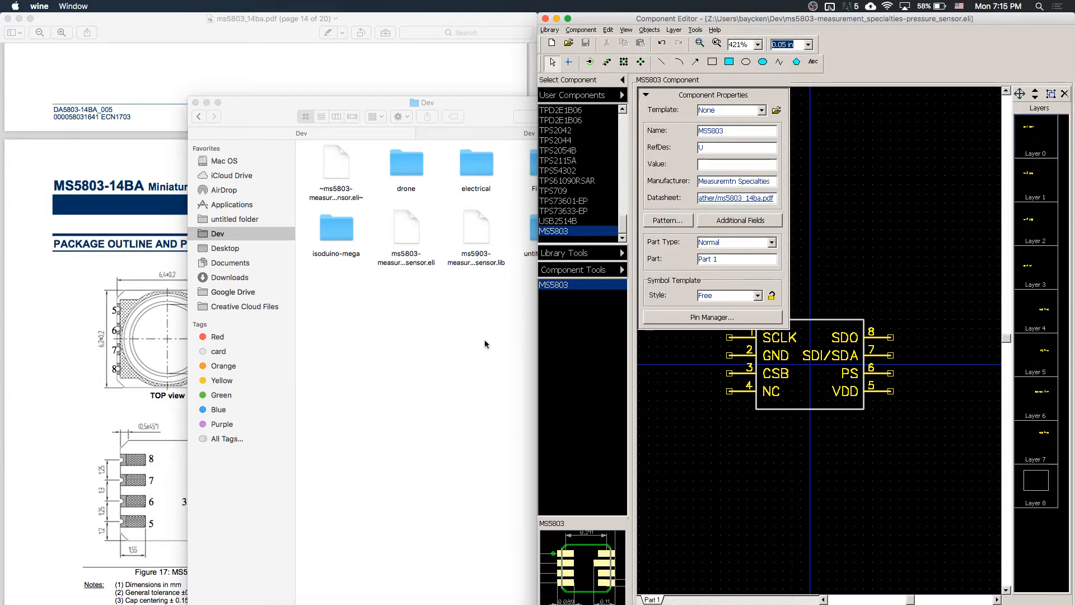
click(498, 314)
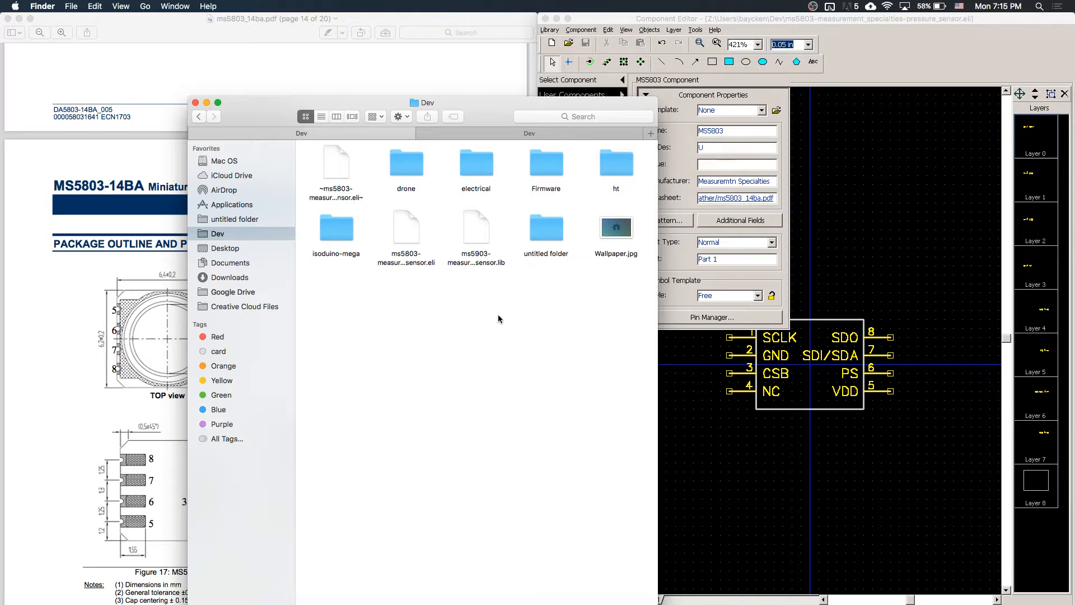
Return to the Component Editor and view the User Components group's libraries in the library setup
click(726, 429)
click(593, 96)
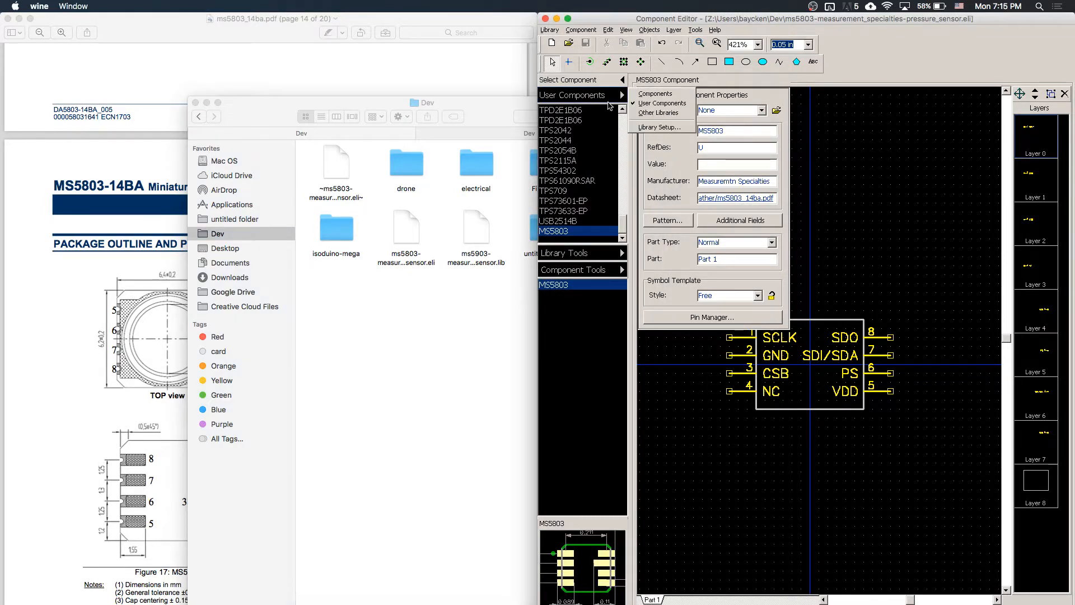
click(664, 128)
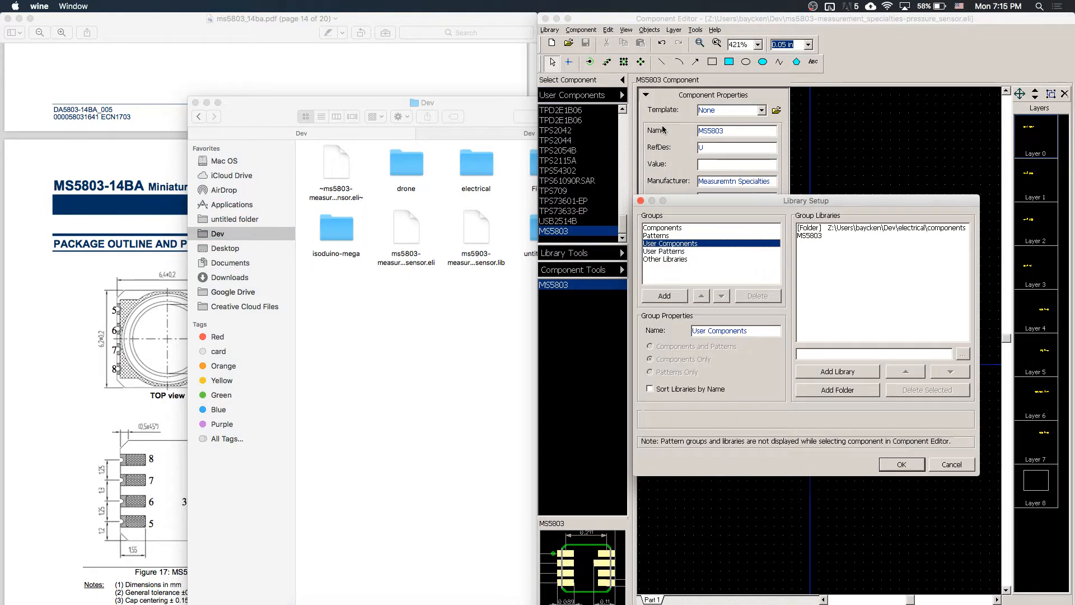
key(Escape)
click(594, 99)
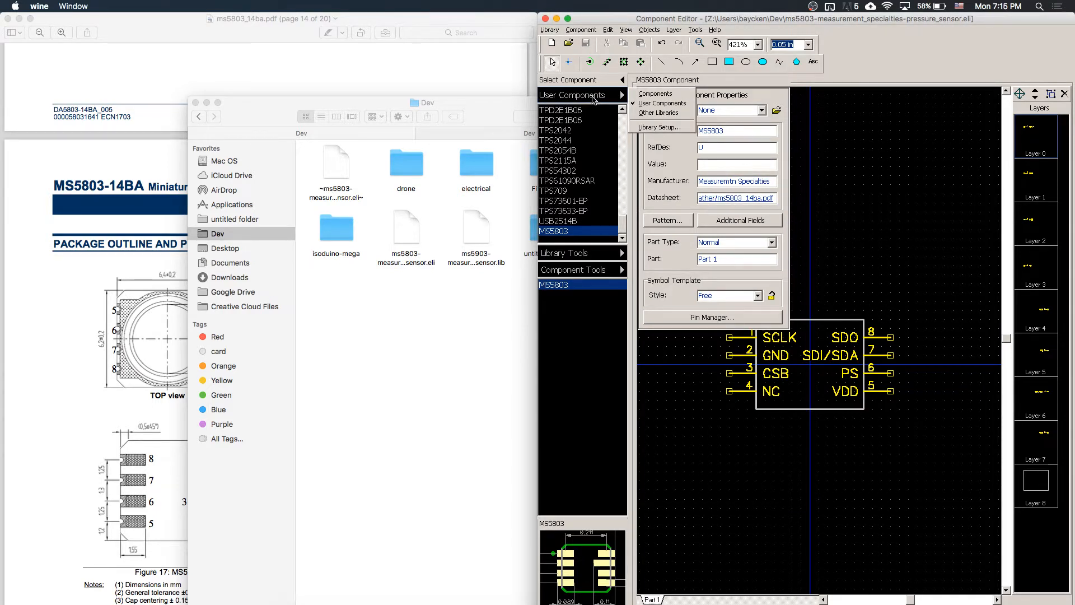
click(607, 97)
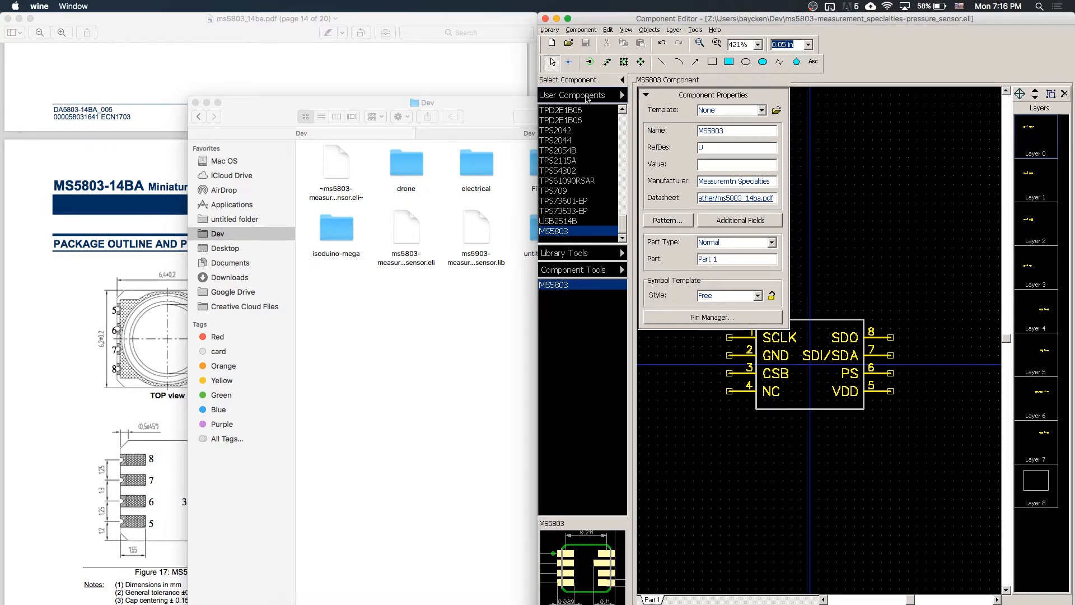
Reopen the library setup, inspect the Add Folder and Add Library options for User Components, and close it without adding anything
click(602, 98)
click(657, 129)
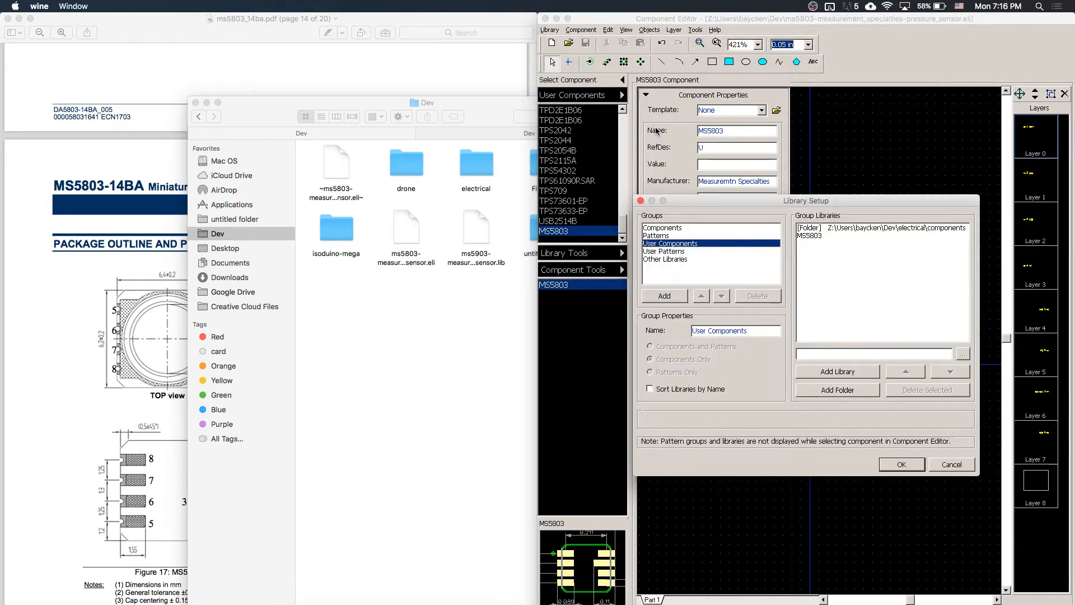
click(848, 391)
key(Escape)
click(845, 374)
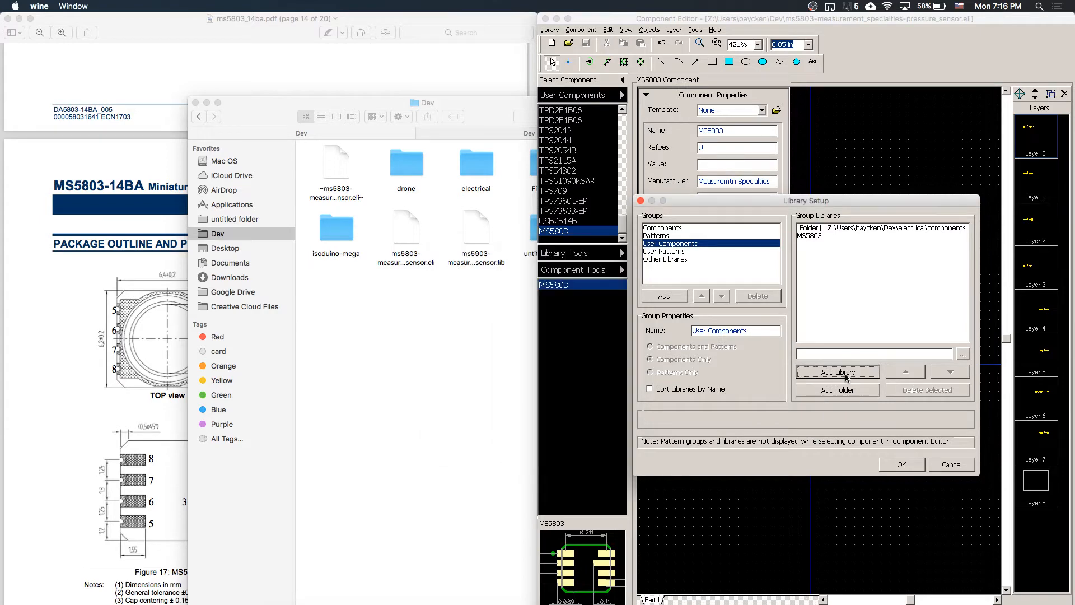
key(Escape)
key(Escape)
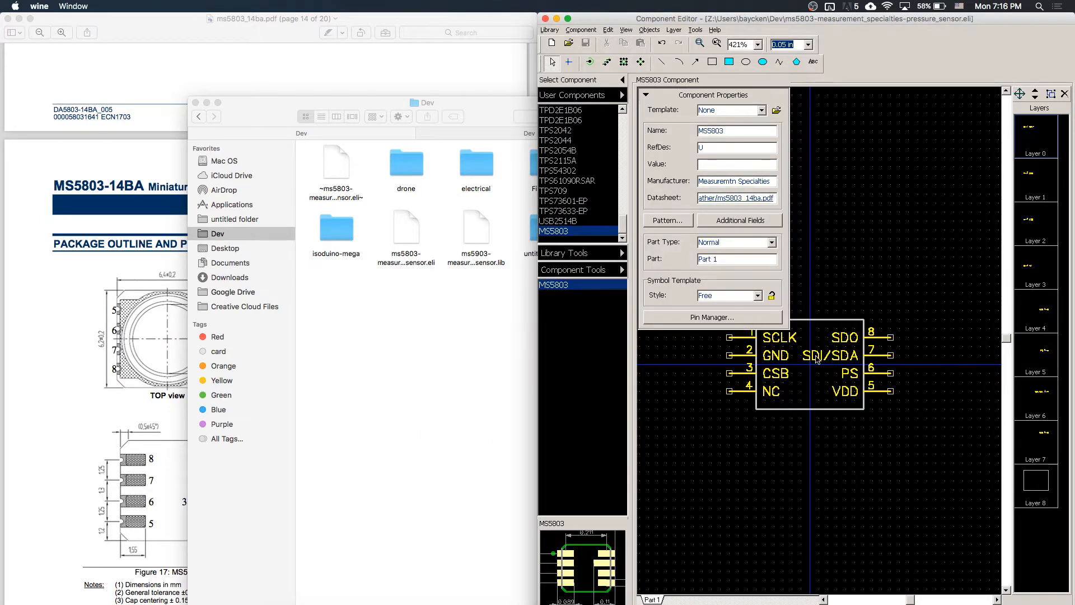
Review the Components, Patterns, User Components, User Patterns and Other Libraries groups in the library setup, then close it and collapse the Component Properties
click(582, 96)
click(656, 127)
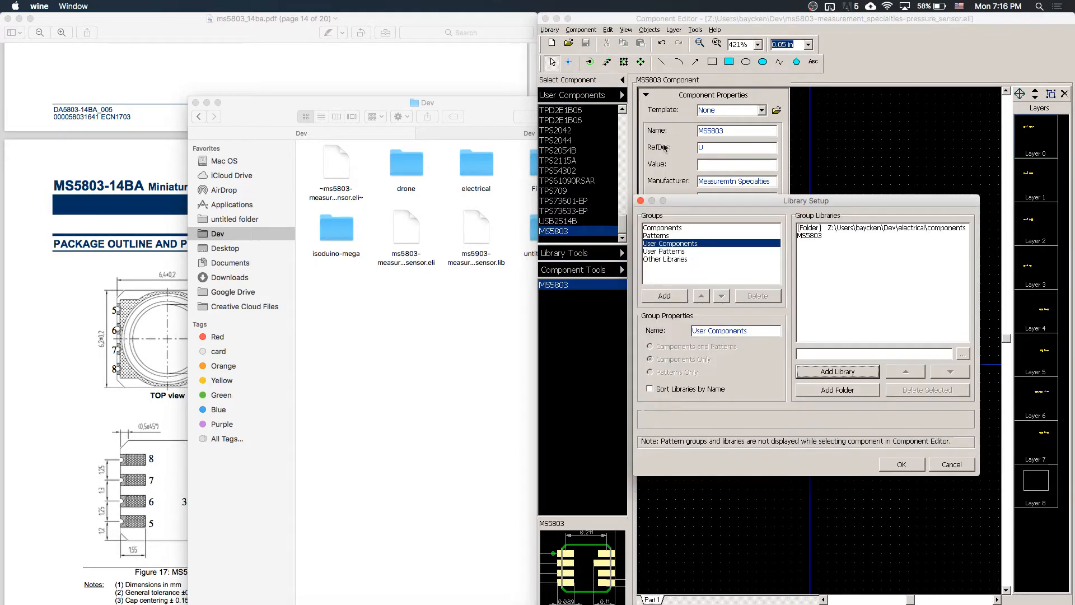
click(684, 251)
click(686, 244)
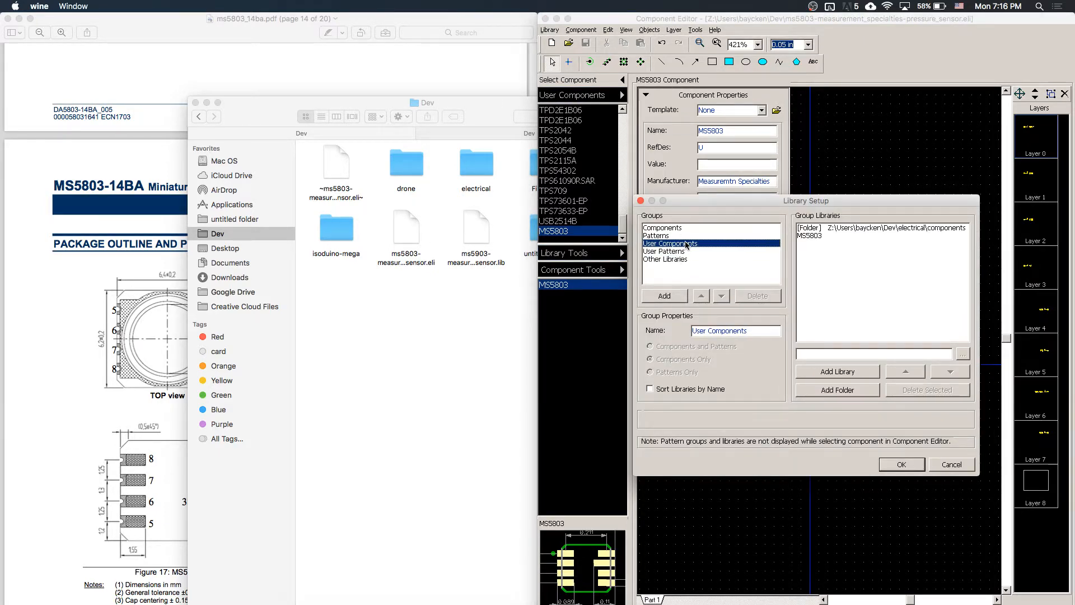
click(668, 252)
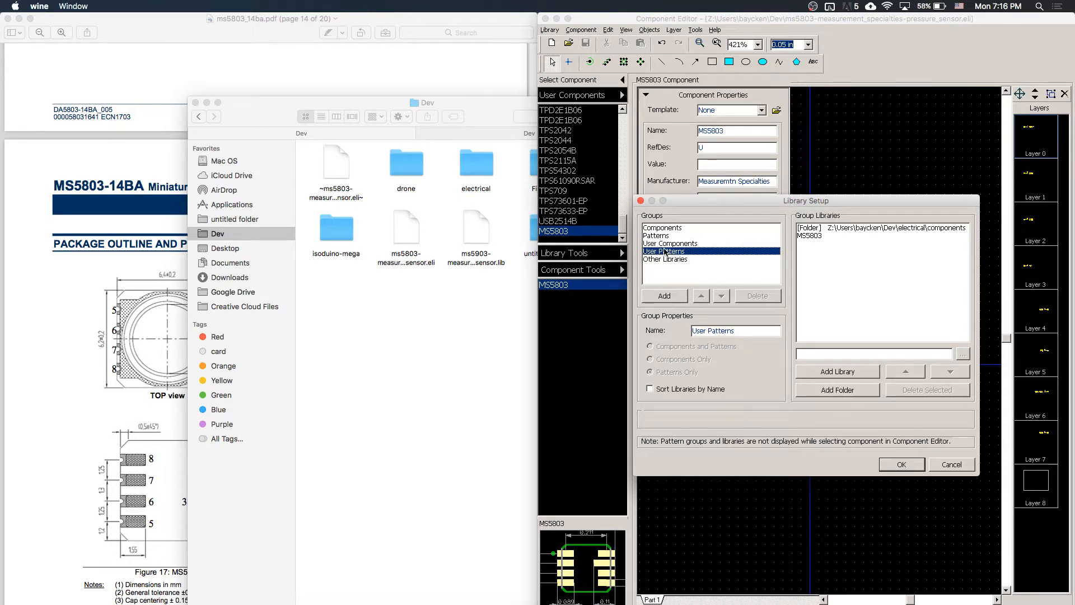
click(673, 244)
click(675, 251)
click(676, 259)
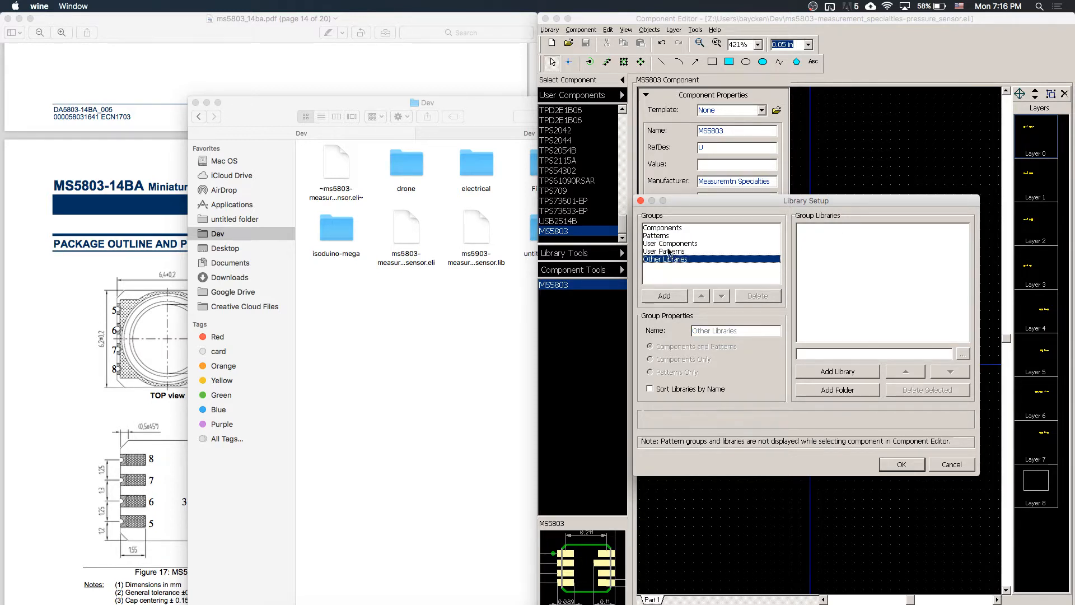
click(670, 251)
click(668, 244)
click(666, 236)
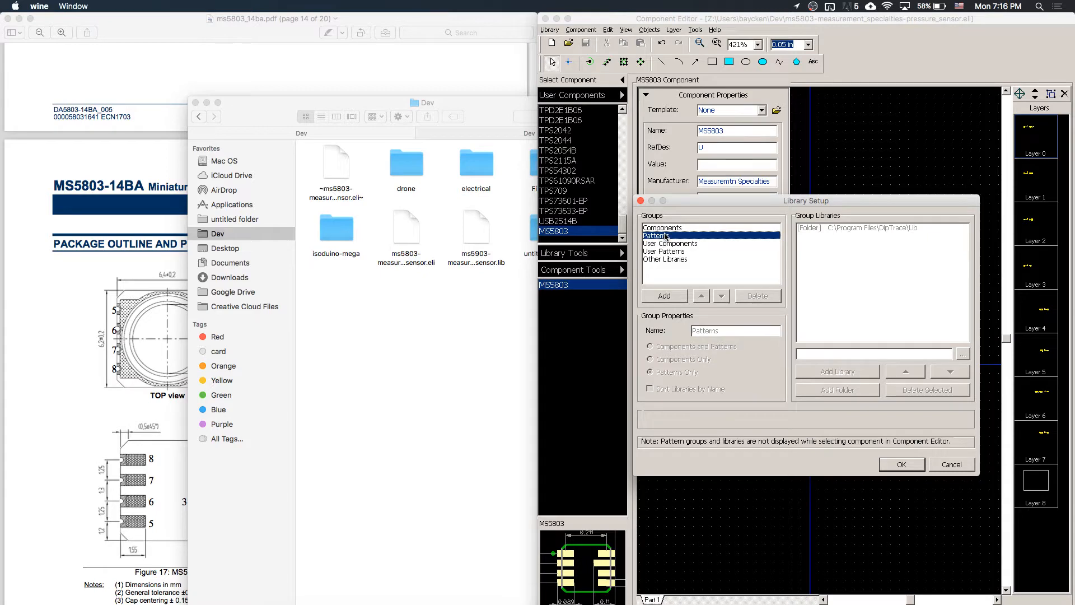
click(665, 229)
key(Escape)
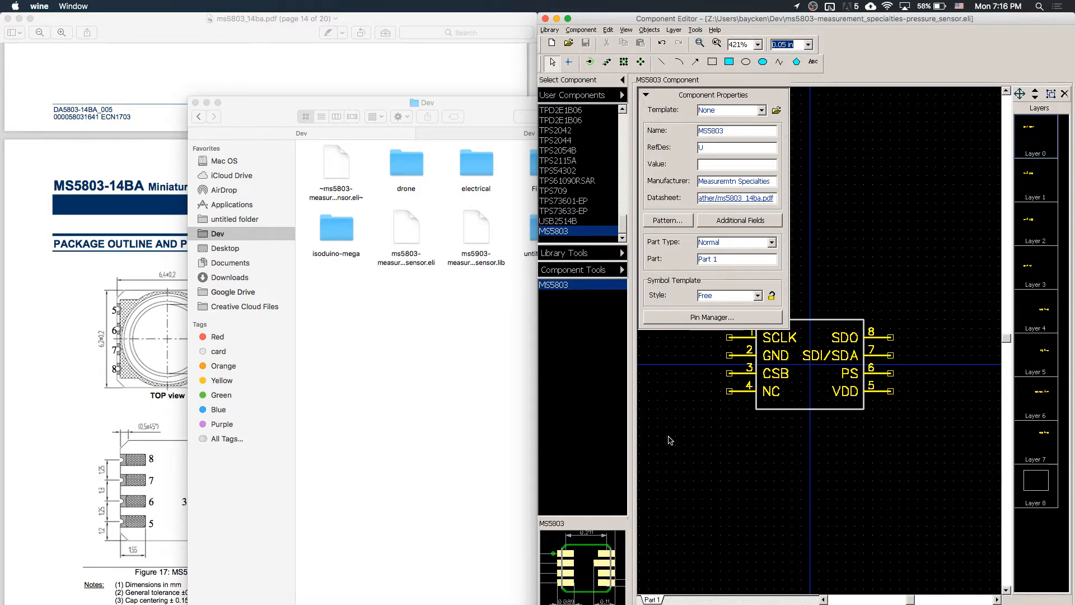
click(647, 95)
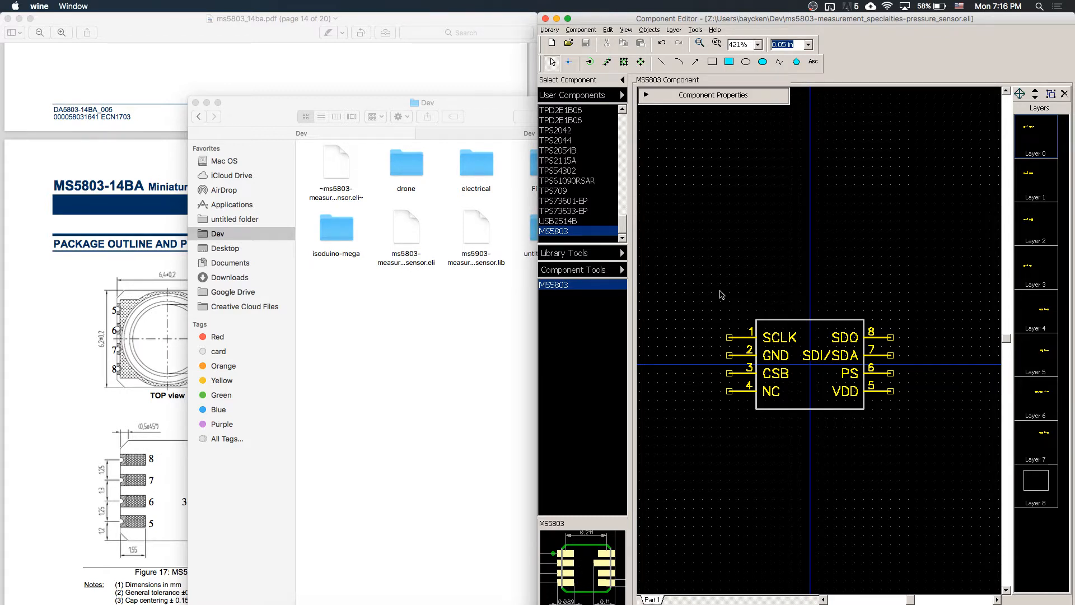
click(336, 604)
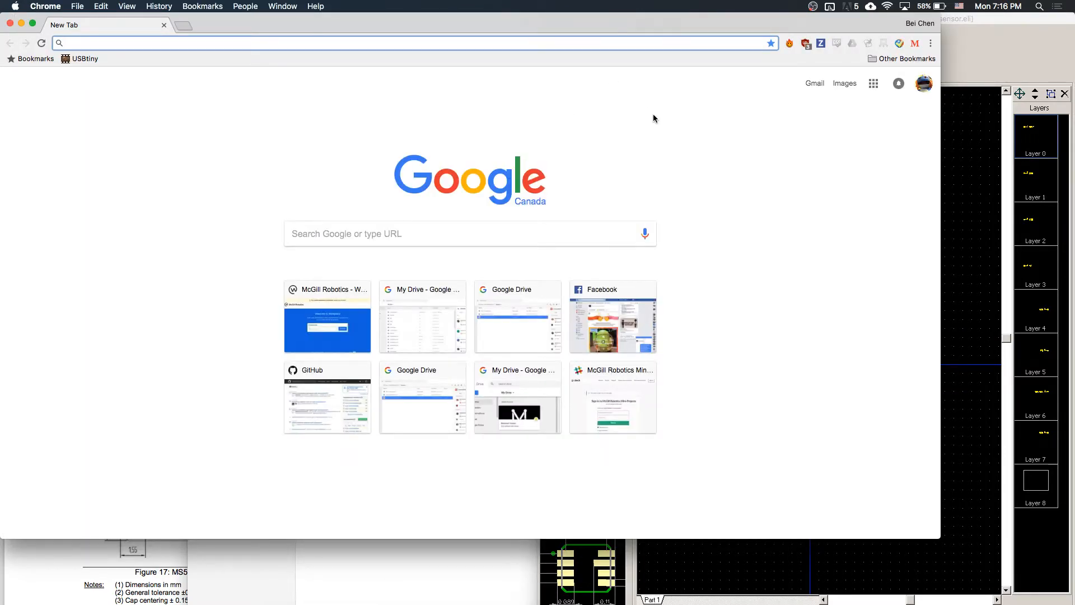
text(mee)
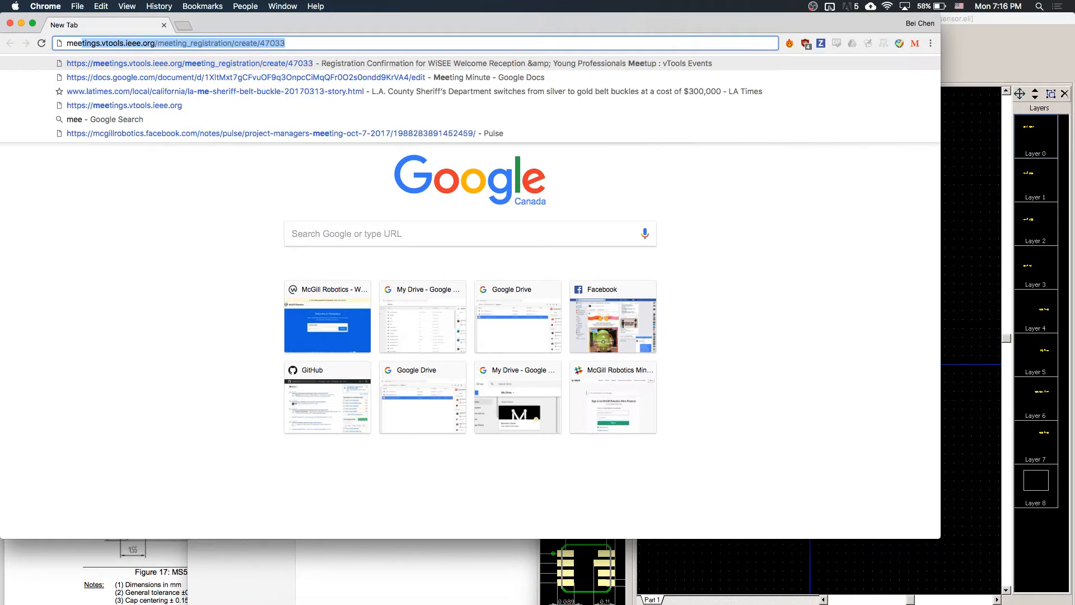
key(BackSpace)
key(BackSpace)
text(me)
key(BackSpace)
key(BackSpace)
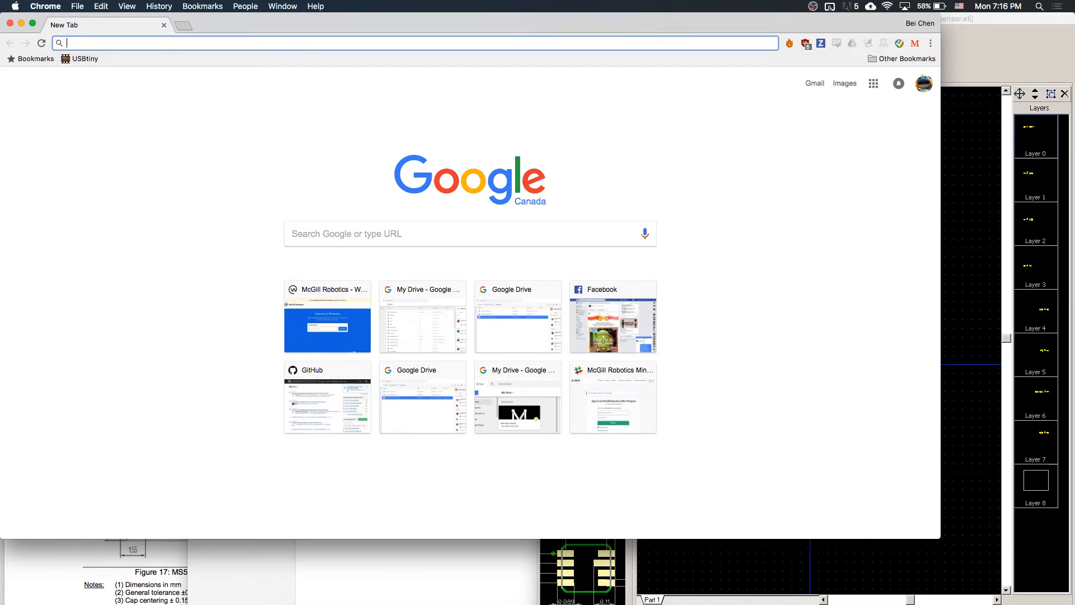
click(1000, 219)
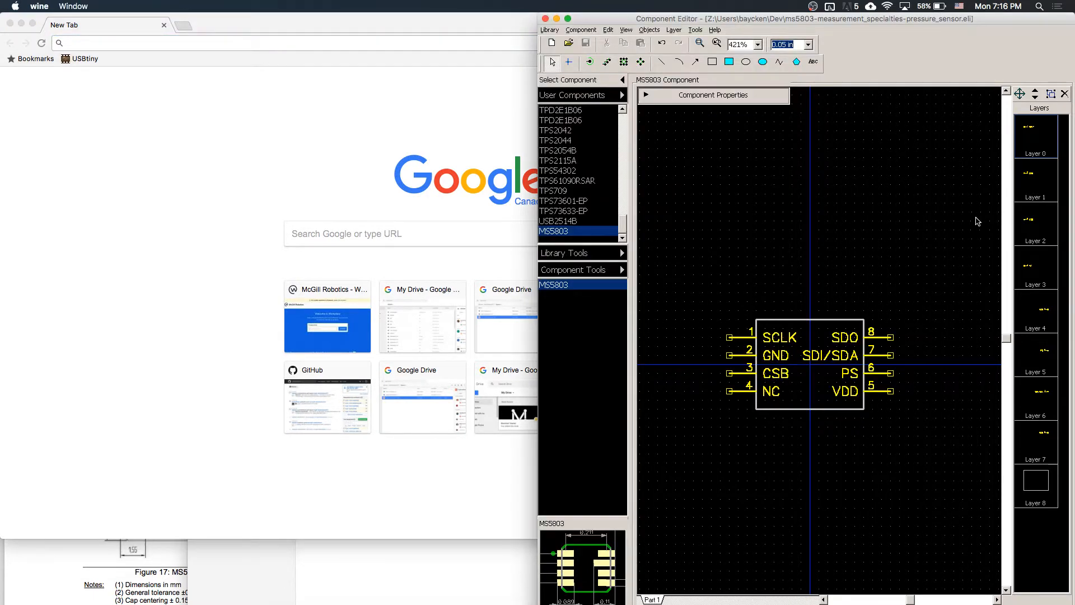
Switch to Chrome, search for atmega2560 images and open the Arduino PinMapping2560 picture
click(313, 45)
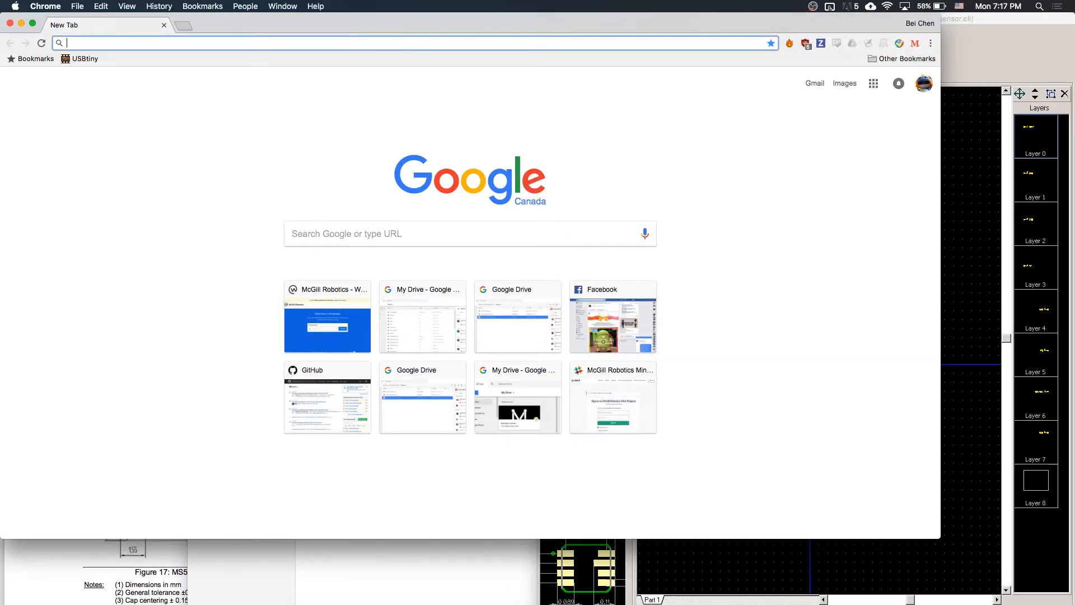
text(a)
key(Down)
key(Down)
key(Down)
key(Return)
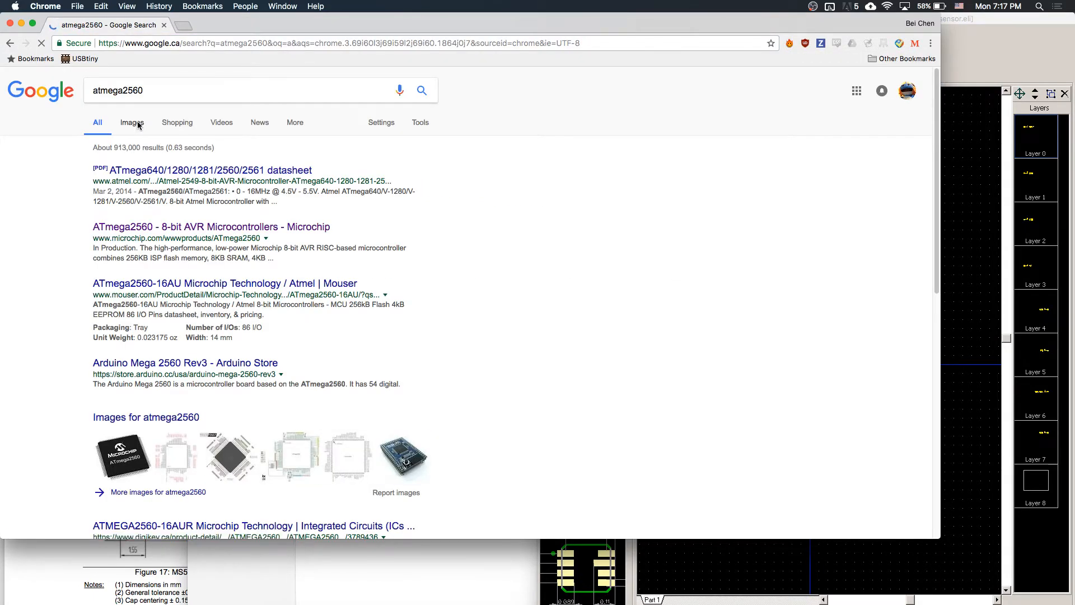
click(133, 123)
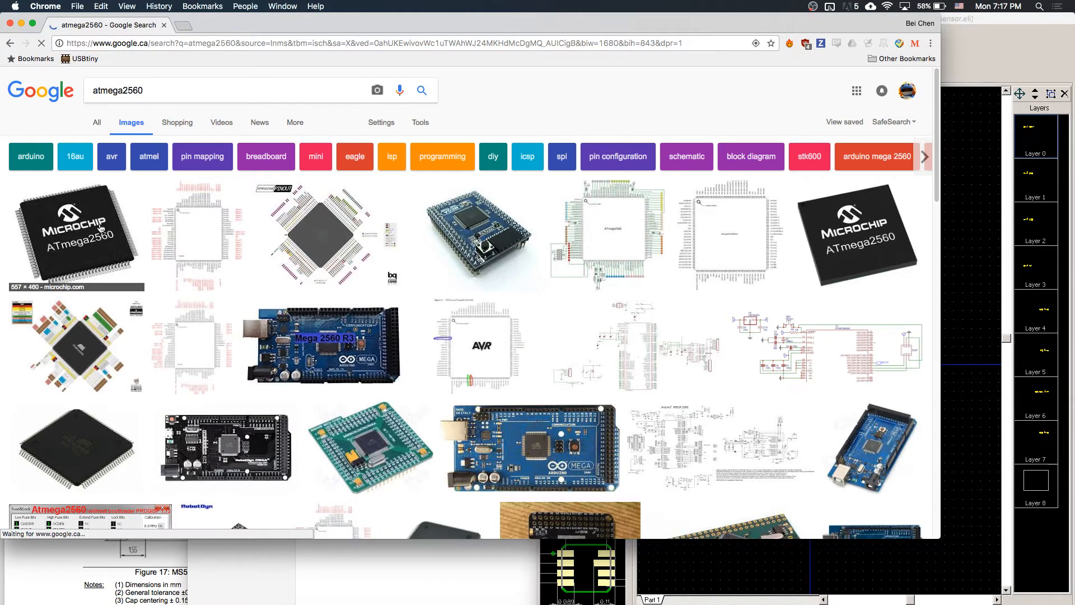
click(193, 244)
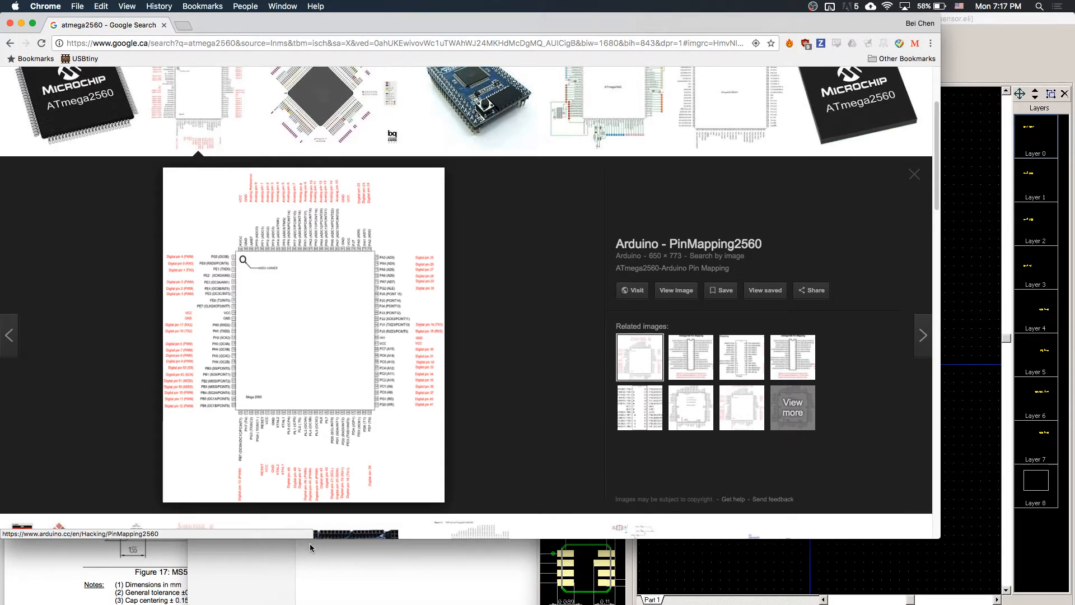
Return to the Component Editor and place four loose single pins above the MS5803 symbol
click(592, 604)
click(634, 604)
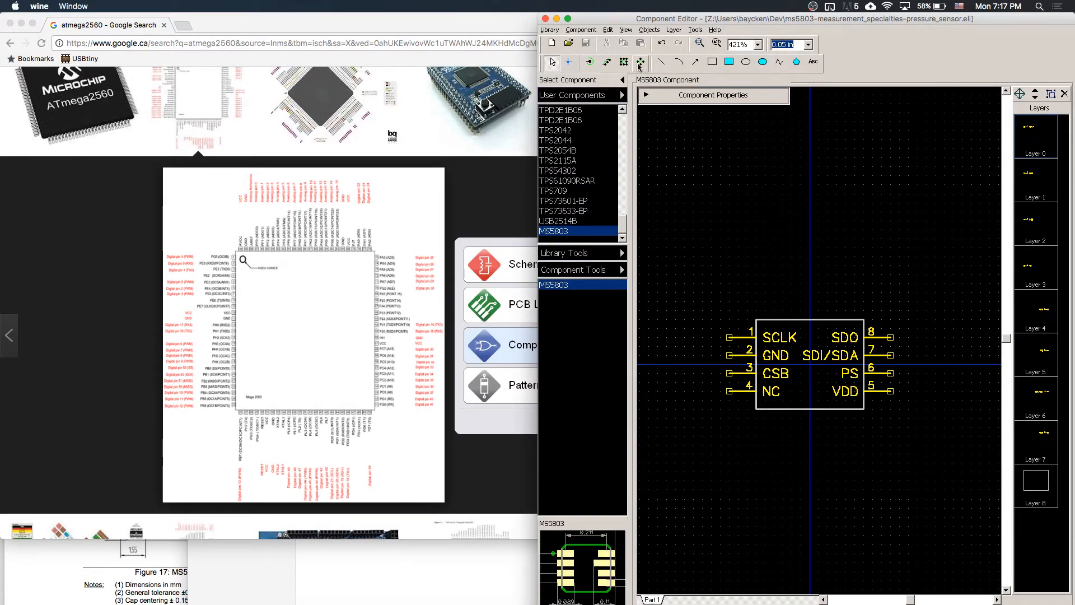
click(589, 62)
click(764, 230)
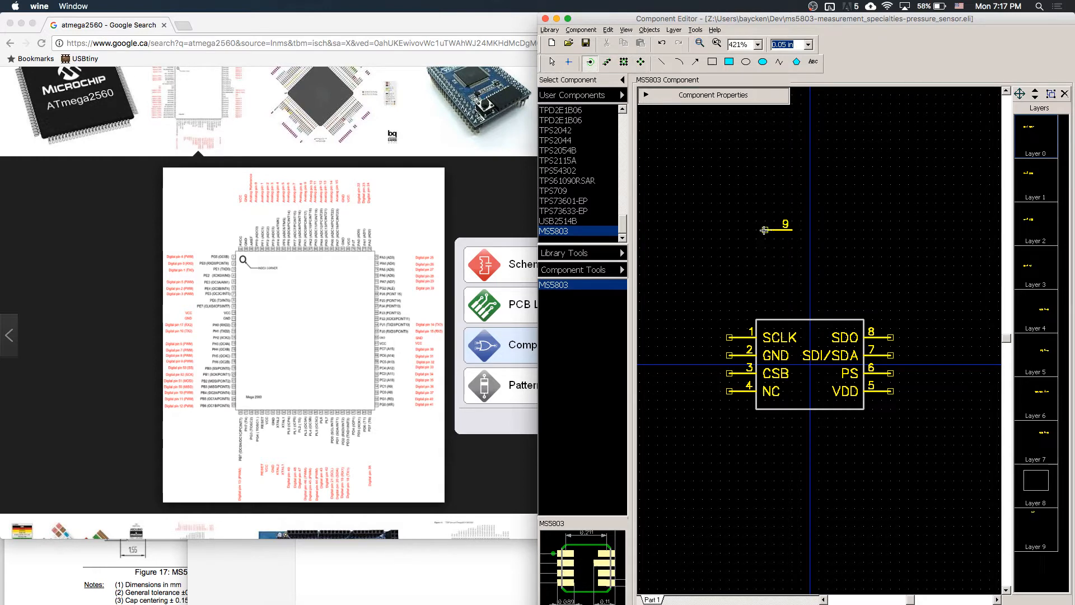
click(854, 247)
click(882, 220)
click(846, 194)
right_click(827, 223)
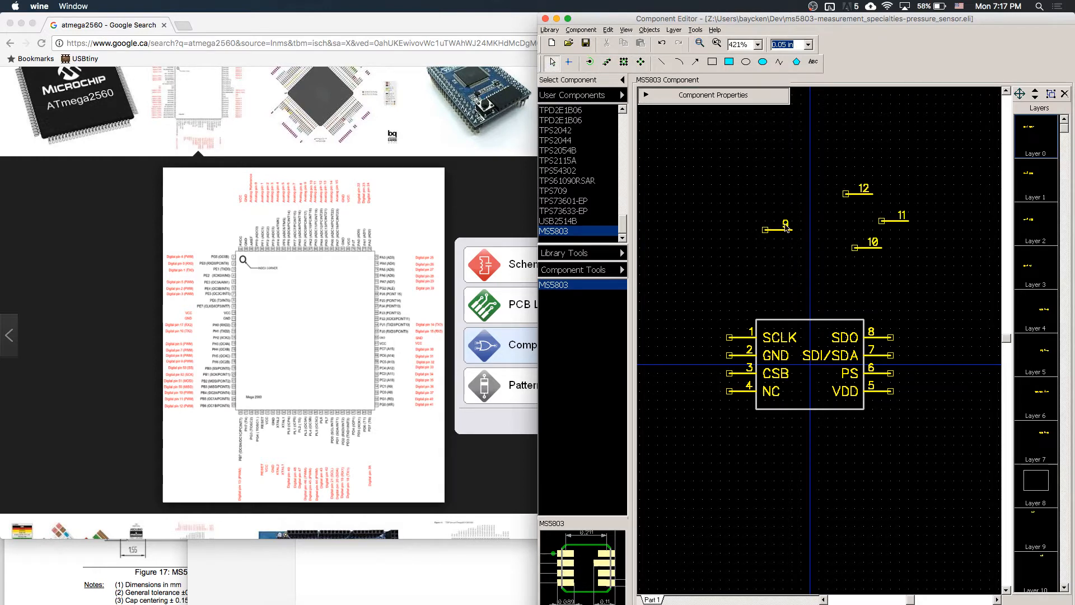
Rotate pins 9 and 10 to point upward and place them side by side on the symbol's upper edge
drag(785, 227, 849, 303)
key(r)
key(r)
key(r)
drag(872, 247, 810, 288)
key(r)
key(r)
key(r)
Rotate pins 11 and 12 to point upward and place them beside pin 10 on the upper edge
drag(892, 220, 794, 294)
key(r)
key(r)
key(r)
drag(846, 194, 866, 322)
key(r)
key(r)
key(r)
key(Right)
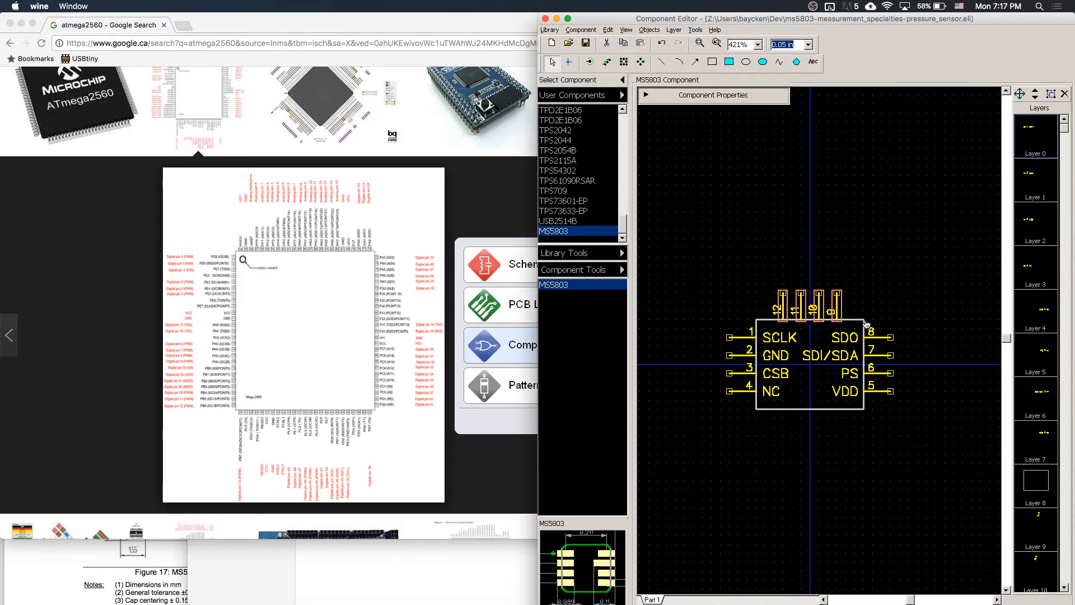
Delete the four added pins 9 to 12 from the upper edge of the symbol
click(915, 294)
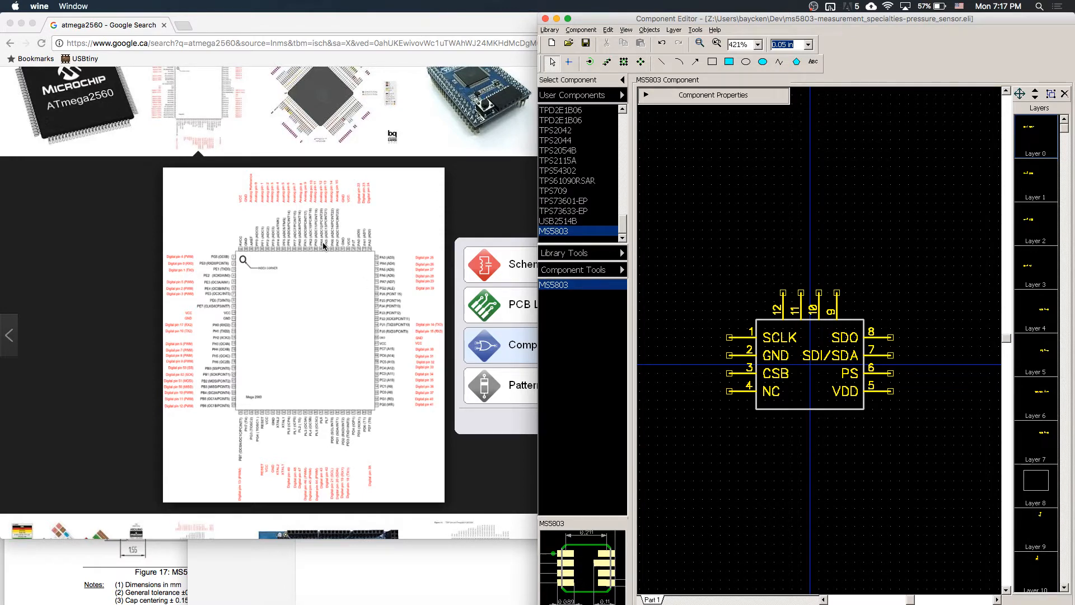
drag(769, 237, 849, 329)
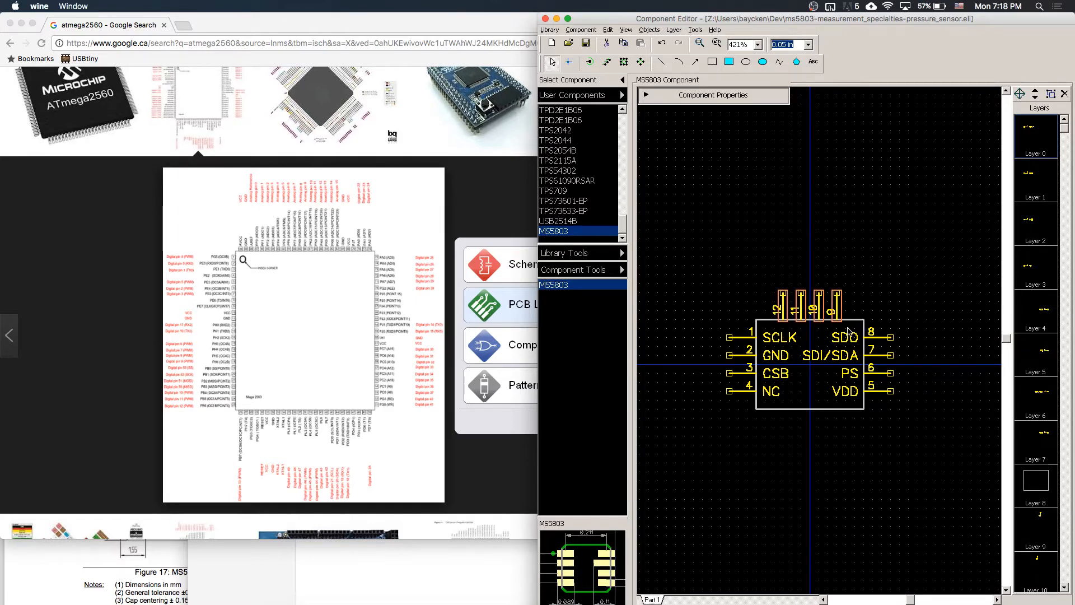
key(Delete)
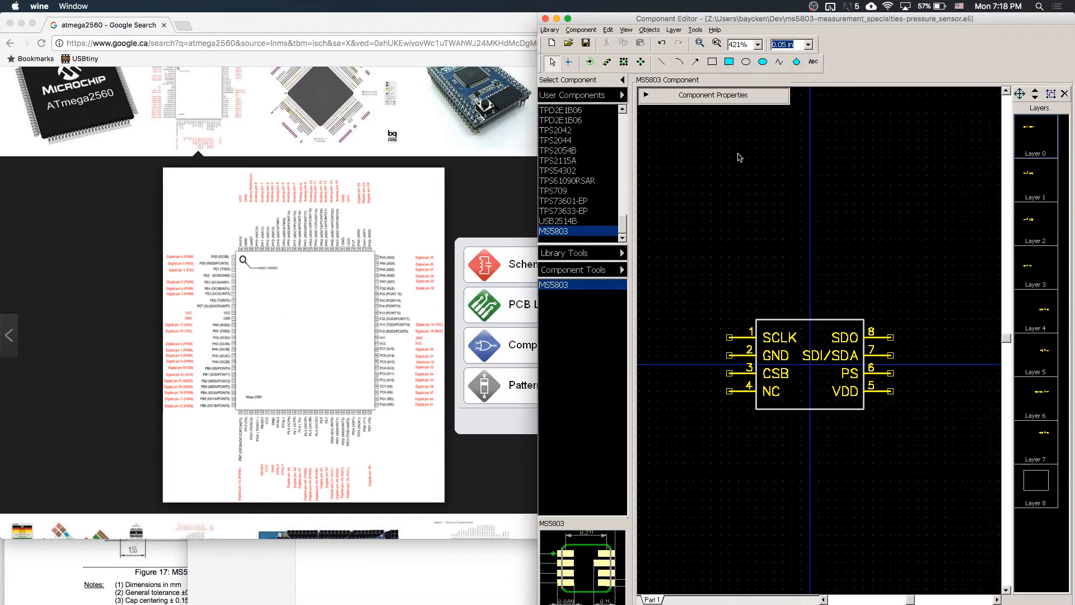
Place a four-sided arrangement of pins above the MS5803 symbol, with four pins on each side
scroll(739, 157, up, 2)
click(624, 62)
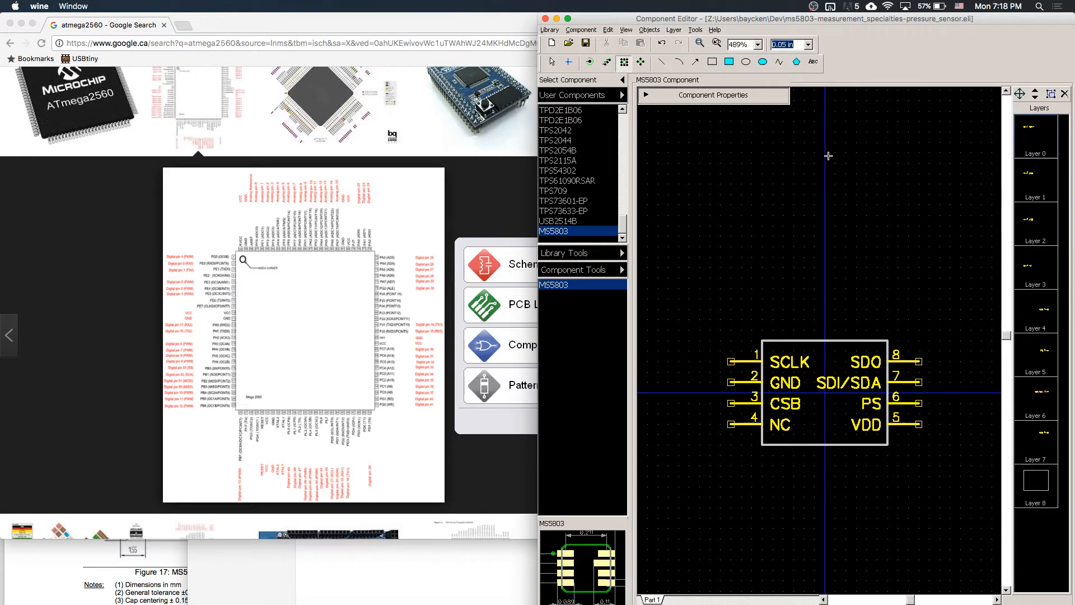
click(711, 153)
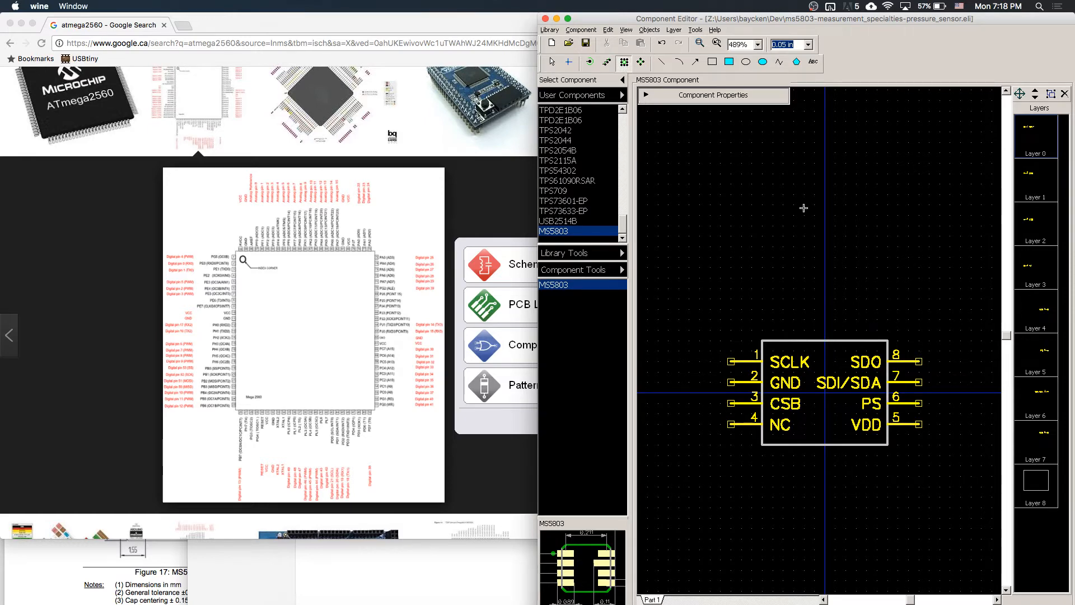
click(825, 283)
scroll(824, 283, down, 3)
scroll(825, 283, up, 2)
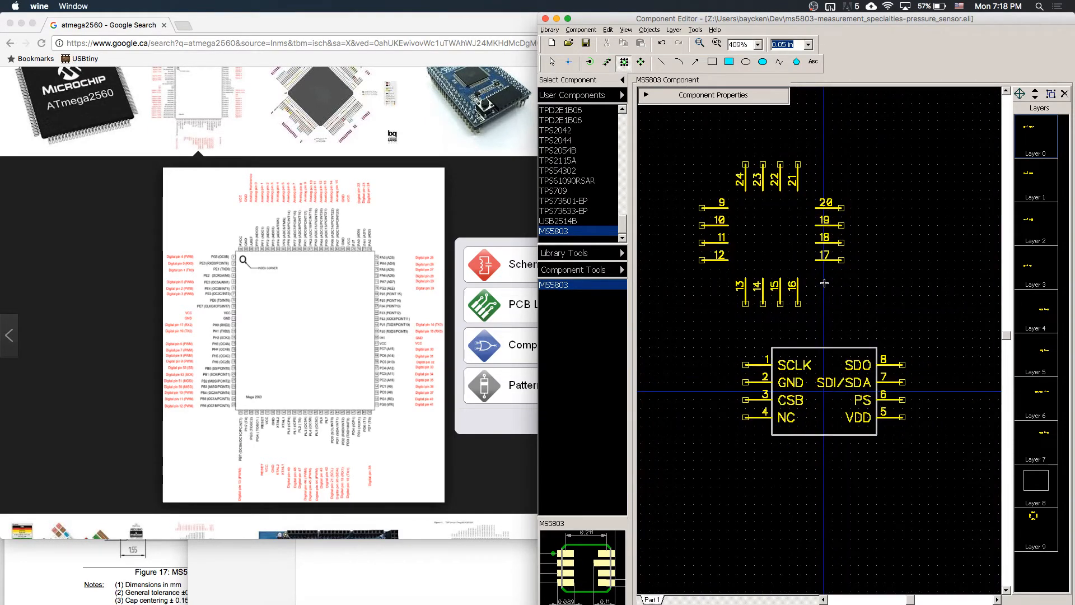
key(Escape)
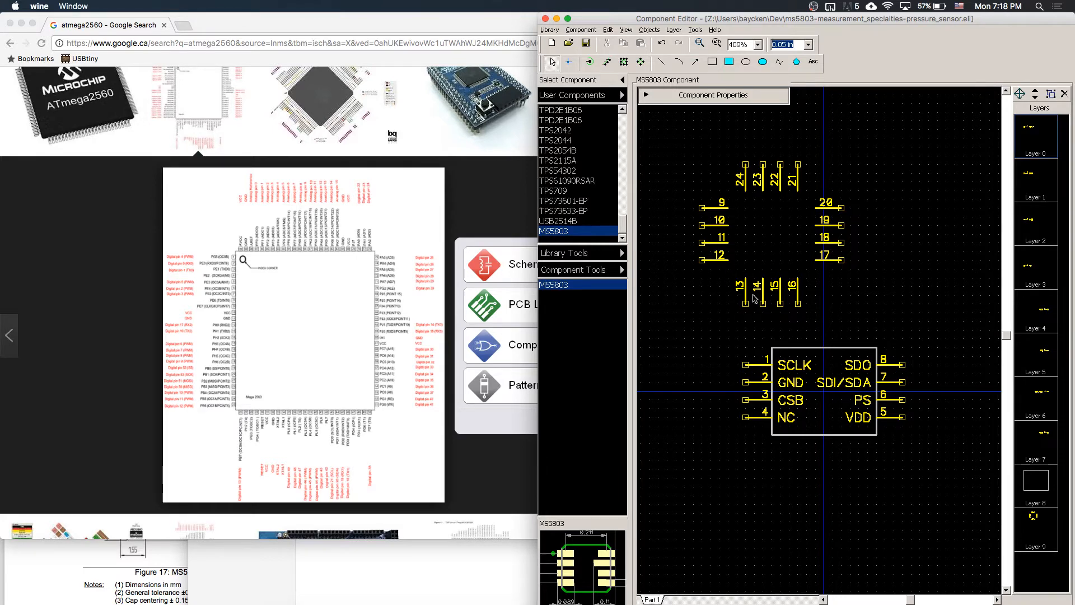
Rotate pins 13, 14 and 15 to horizontal below pin 12, and move rotated pin 21 above pin 20
drag(746, 292, 704, 265)
key(r)
key(r)
key(r)
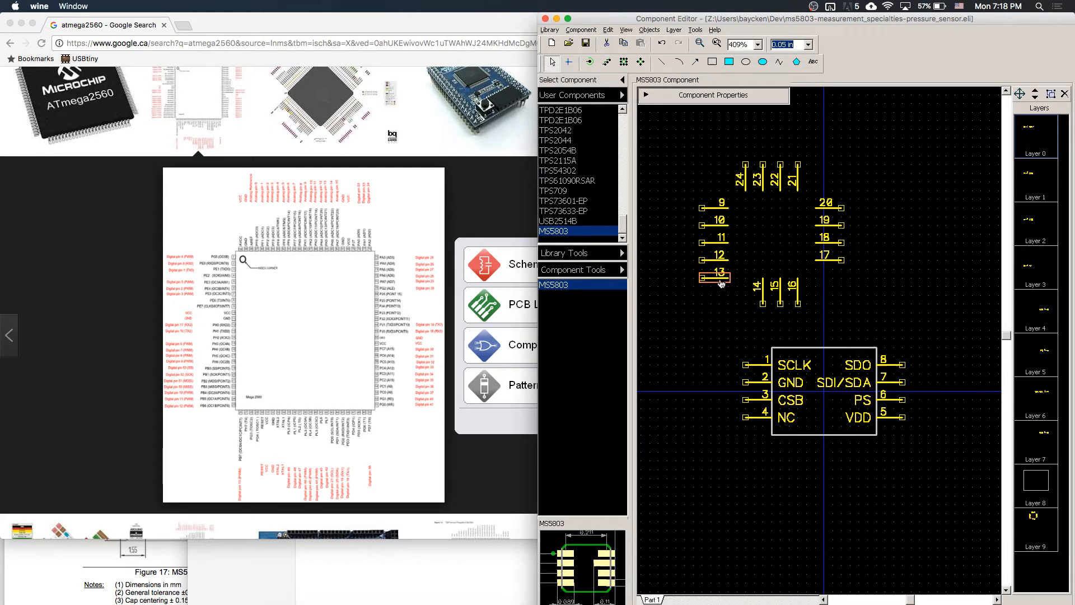
drag(757, 291, 702, 294)
key(r)
key(r)
drag(781, 300, 728, 303)
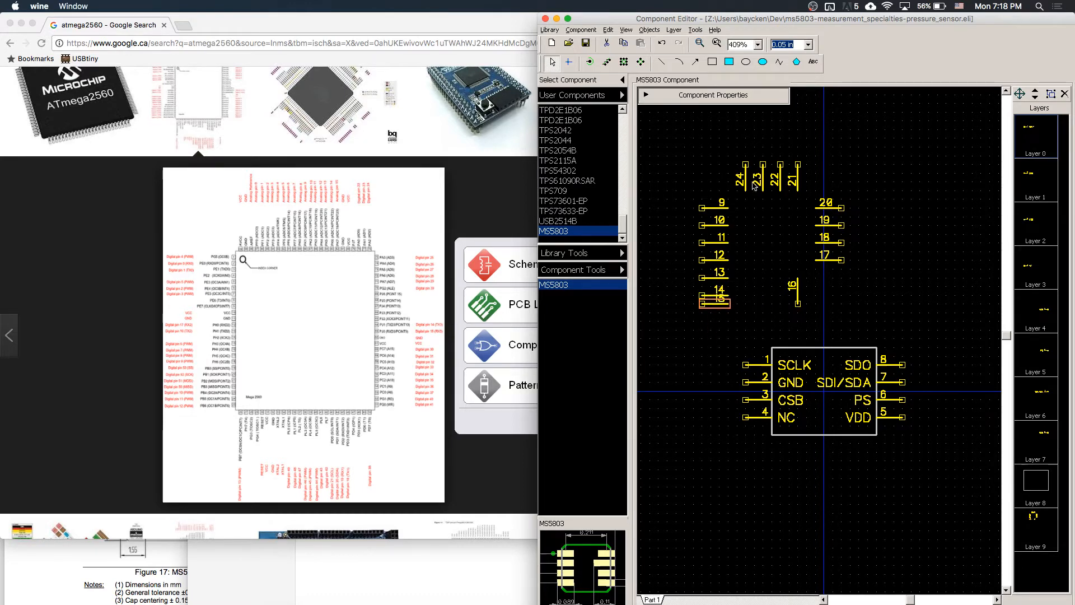
drag(798, 181, 840, 208)
key(r)
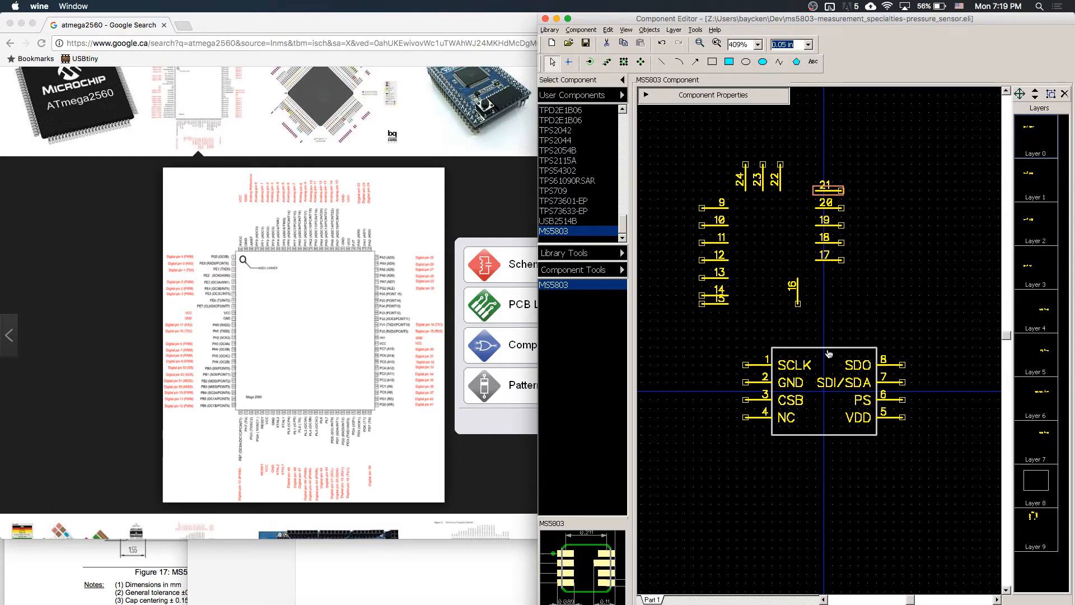
Close the Component Editor without saving the changes to the MS5803 library
click(544, 19)
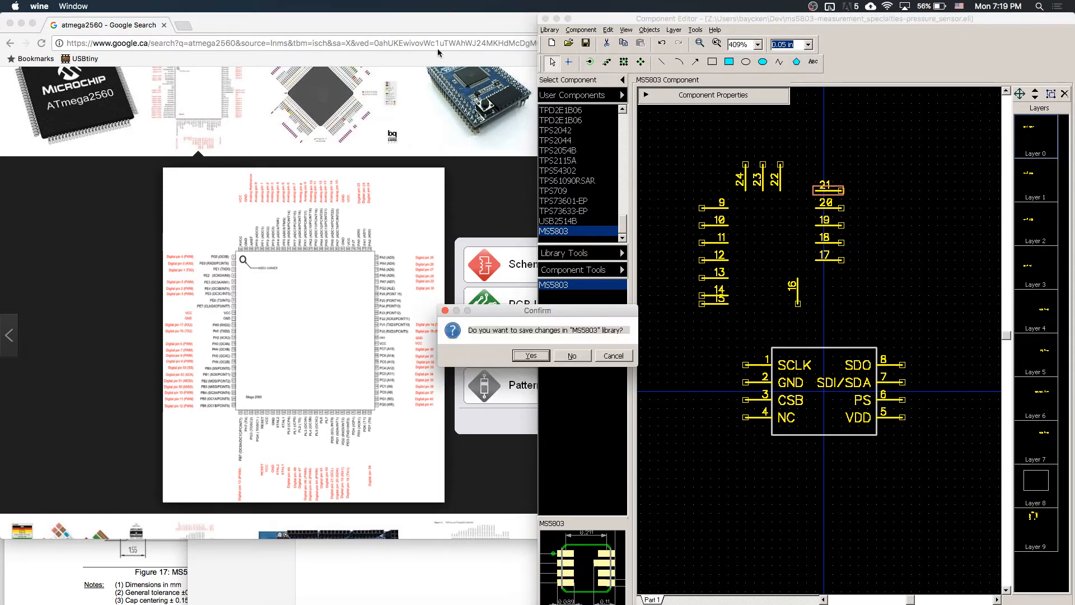
click(567, 355)
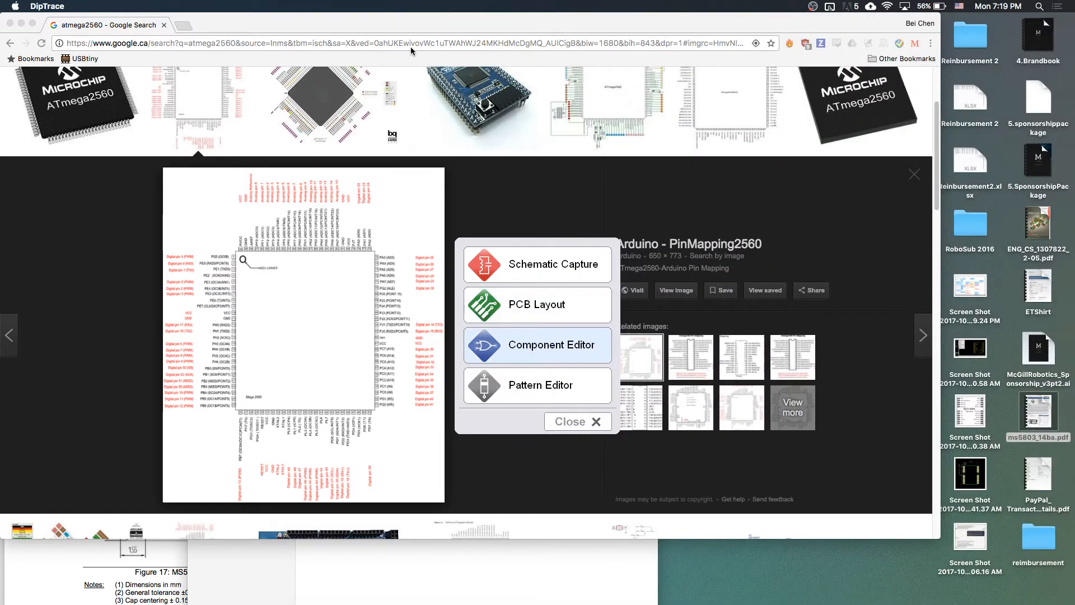
Switch to Chrome, search the web for ms5806, and open the TE Connectivity MS5806-02BA datasheet
click(410, 46)
scroll(407, 230, up, 4)
key(BackSpace)
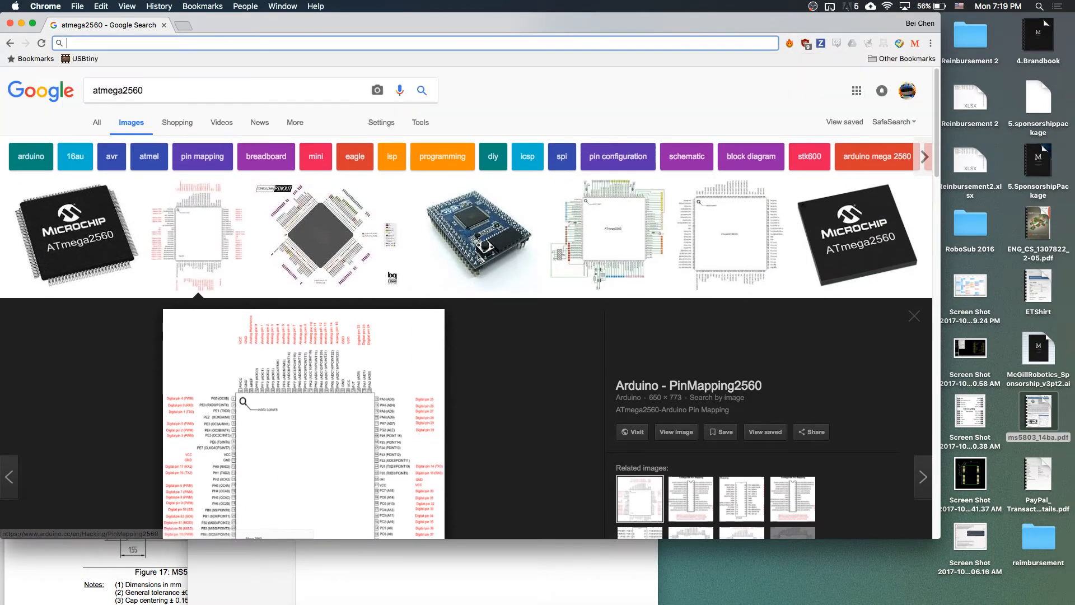
text(ms)
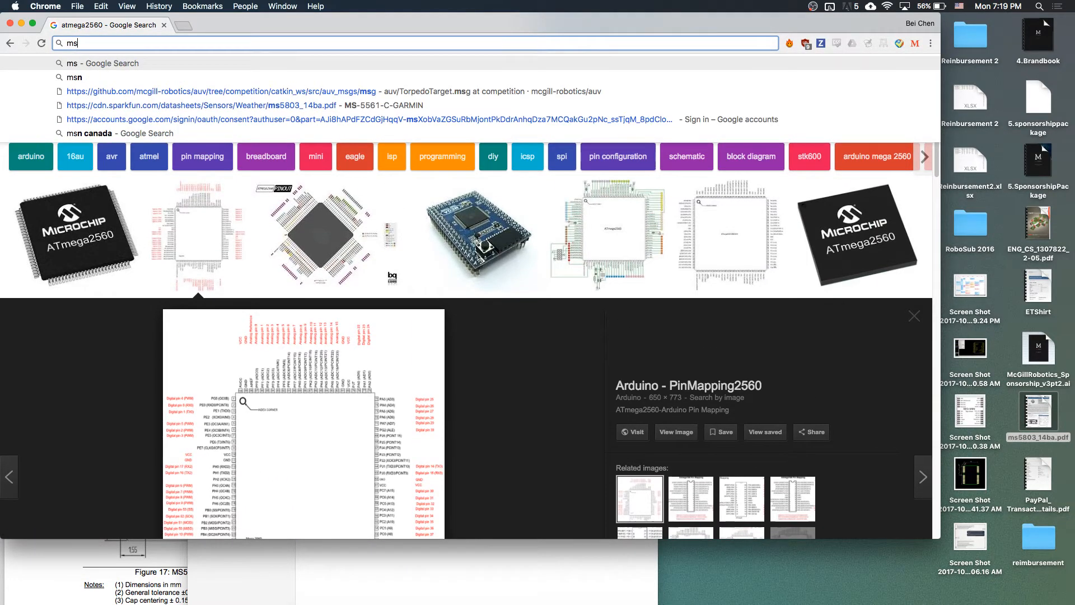
text(8)
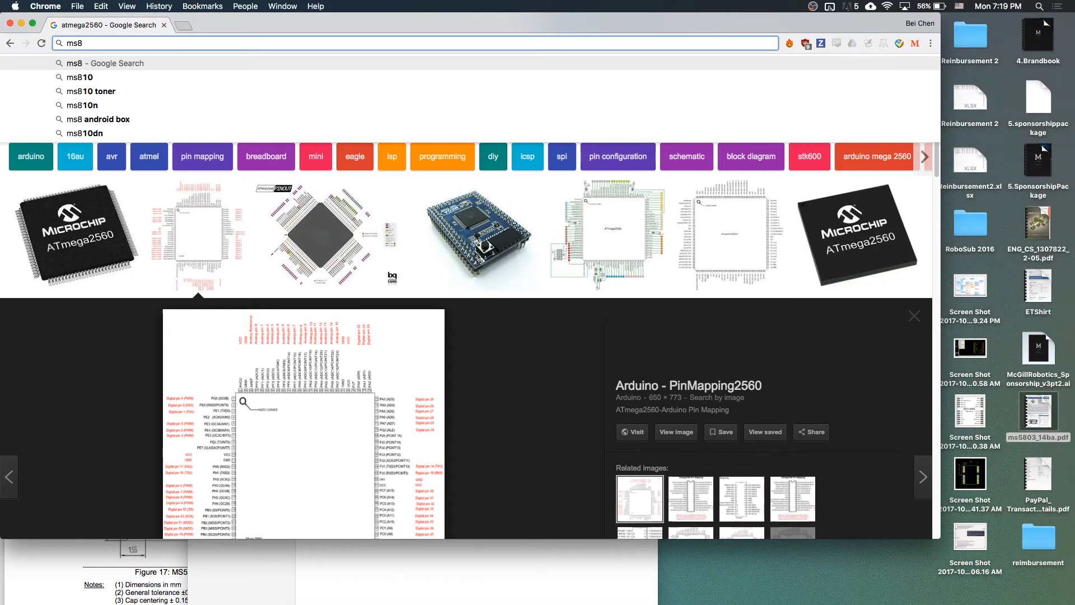
key(BackSpace)
text(580)
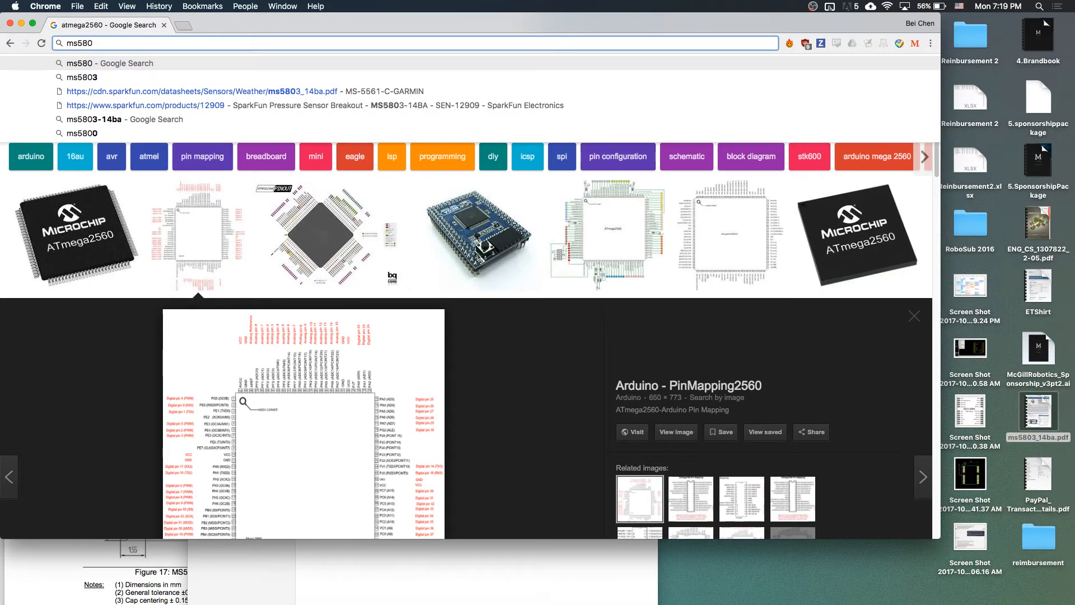
text(6)
key(Return)
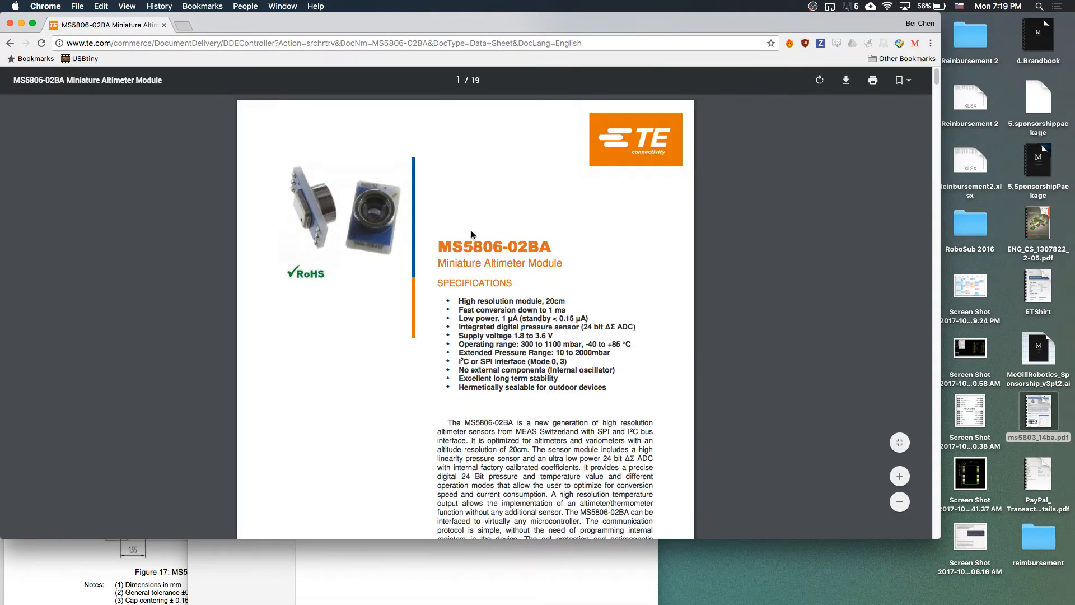
Examine the MS5806-02BA datasheet's pin configuration, package outline and recommended pad layout
scroll(471, 232, down, 20)
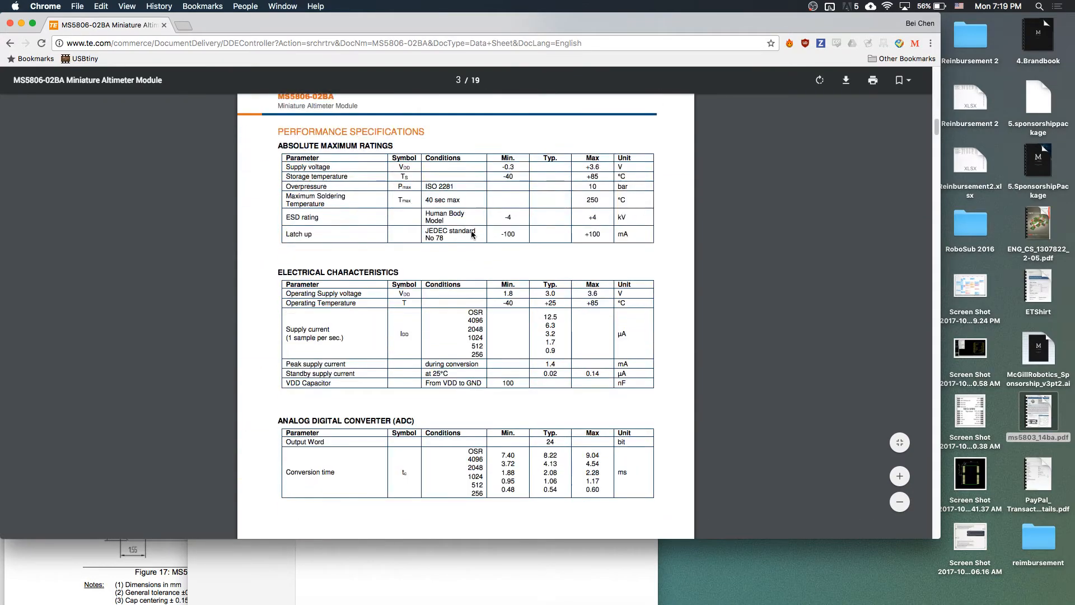
scroll(471, 234, down, 20)
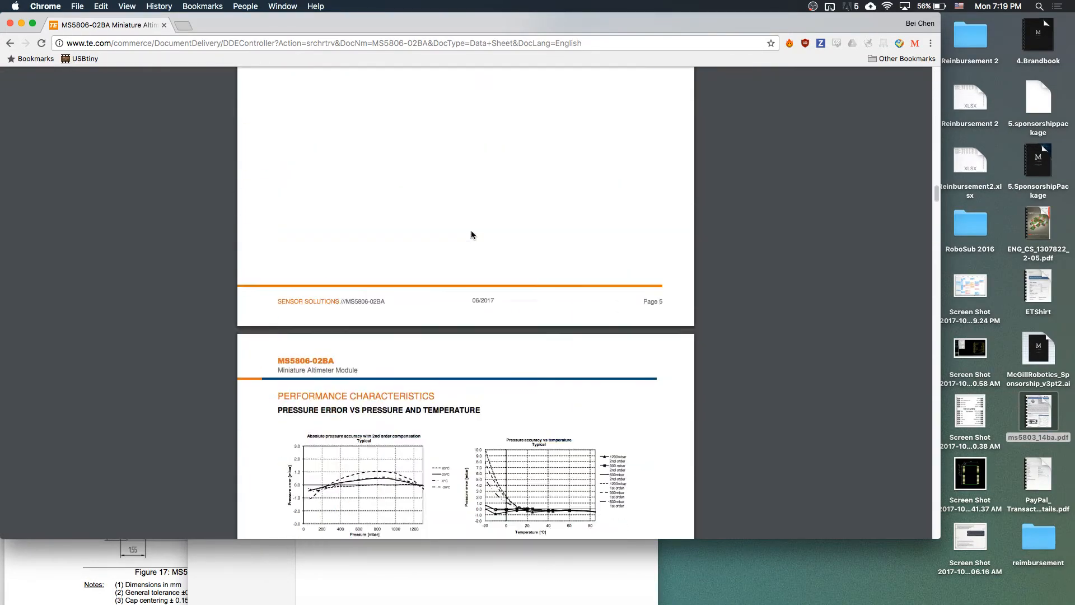
scroll(472, 234, down, 20)
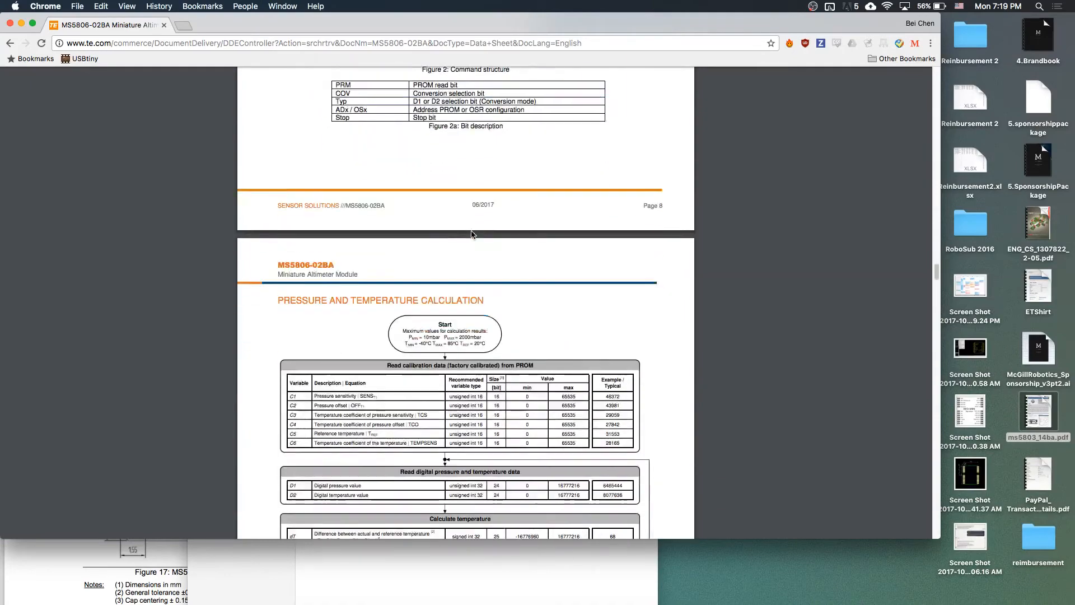
scroll(471, 234, down, 20)
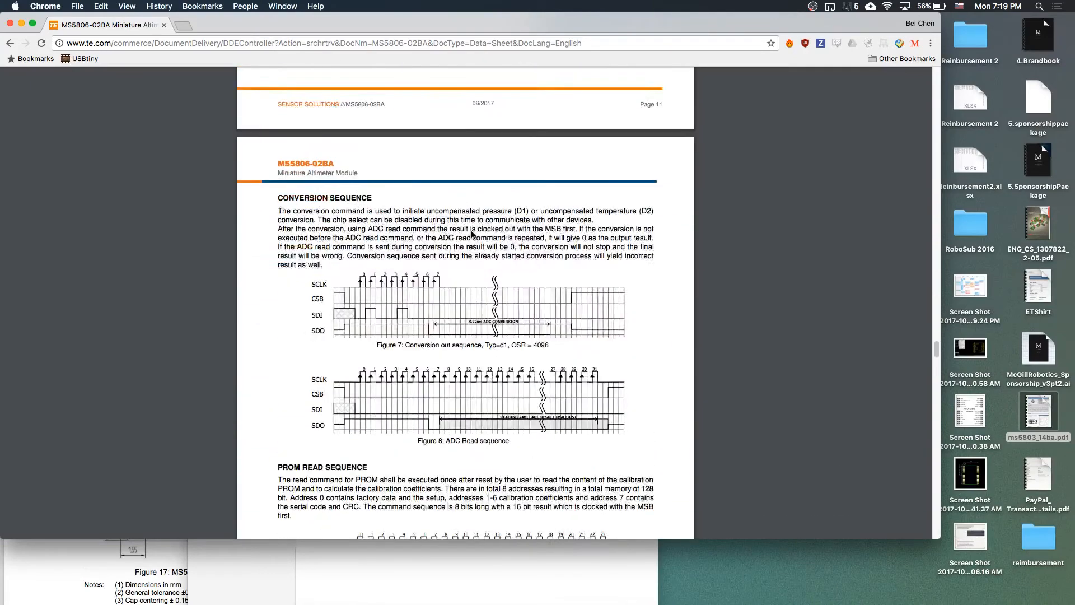
scroll(472, 234, down, 20)
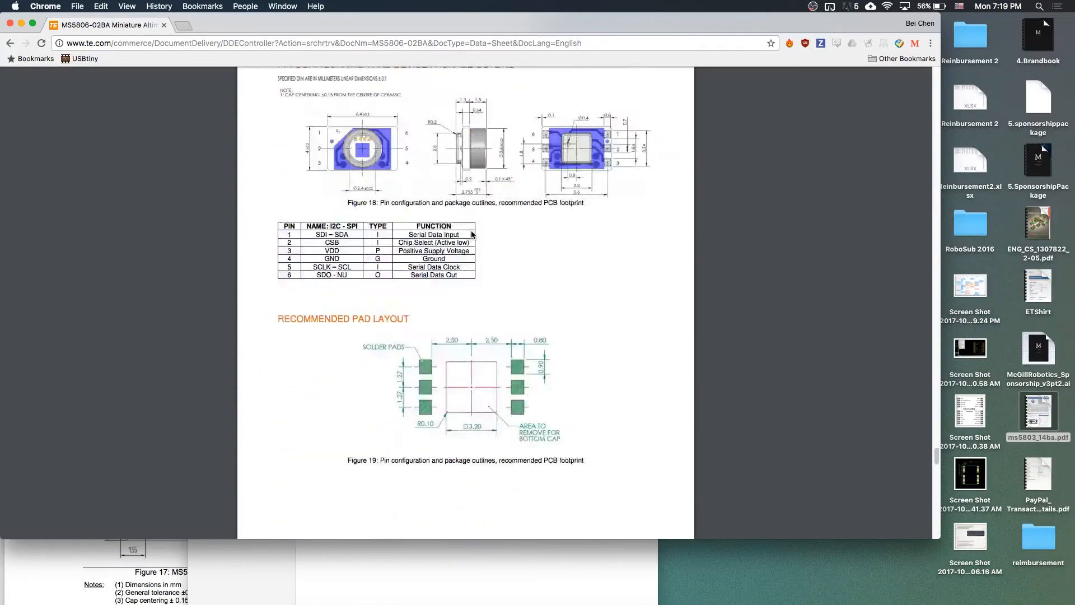
scroll(471, 234, down, 5)
scroll(471, 234, up, 6)
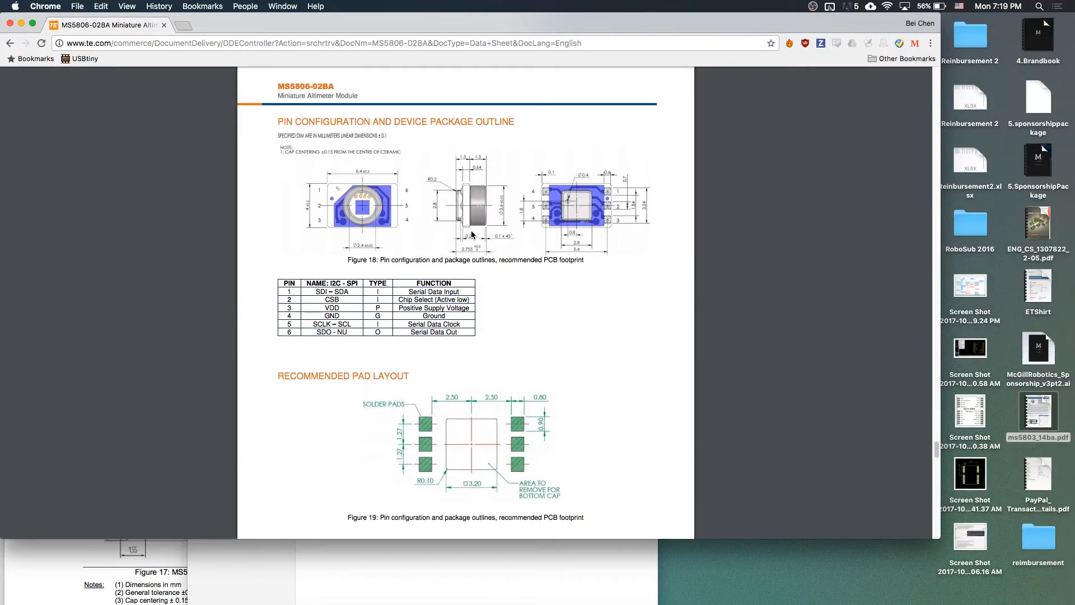
scroll(471, 235, down, 3)
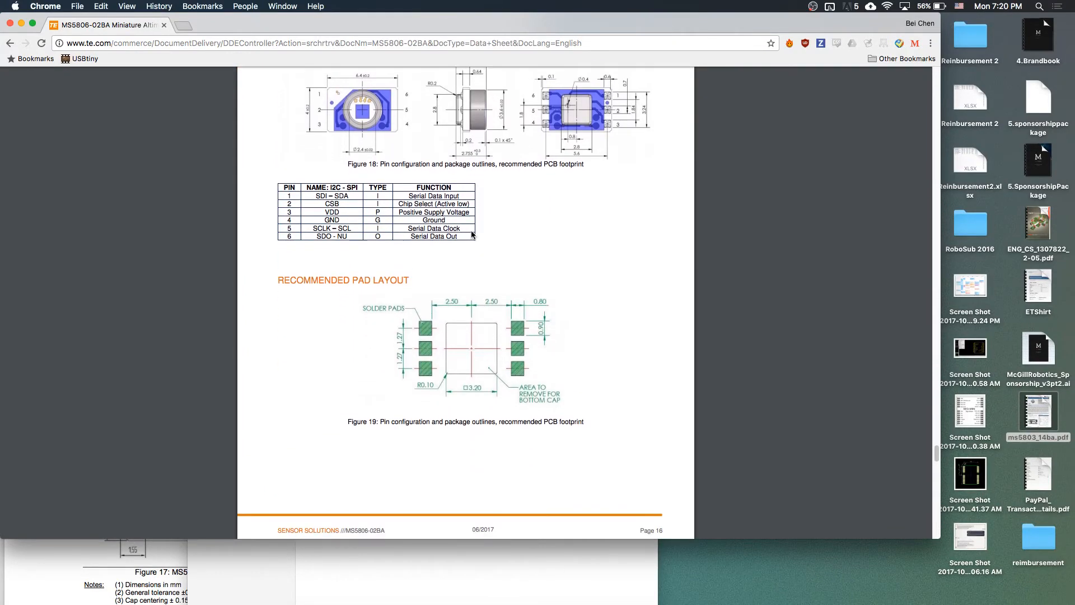
scroll(472, 234, down, 2)
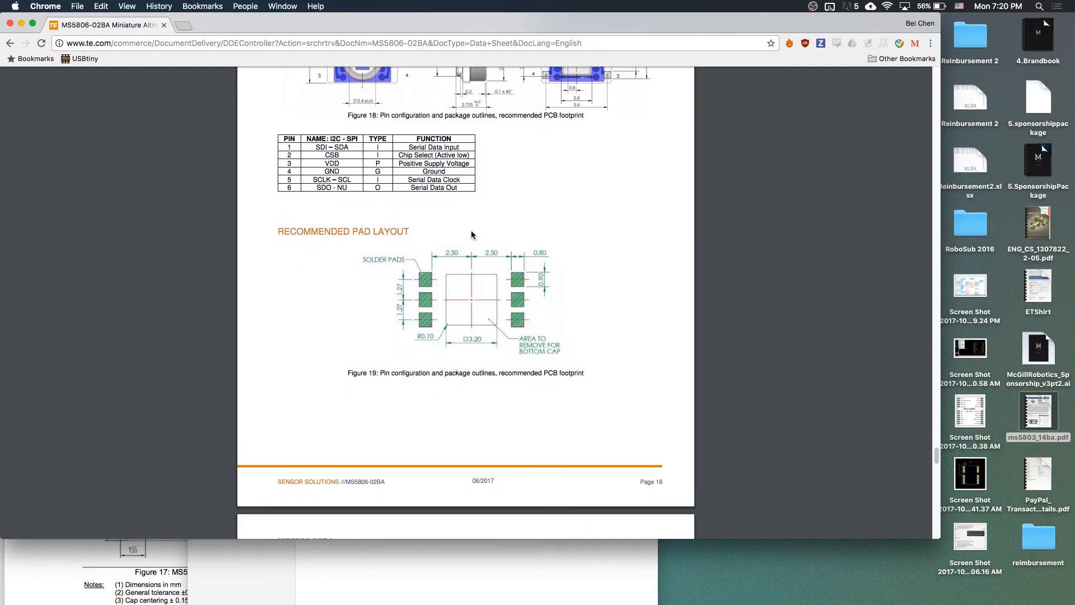
scroll(472, 234, up, 5)
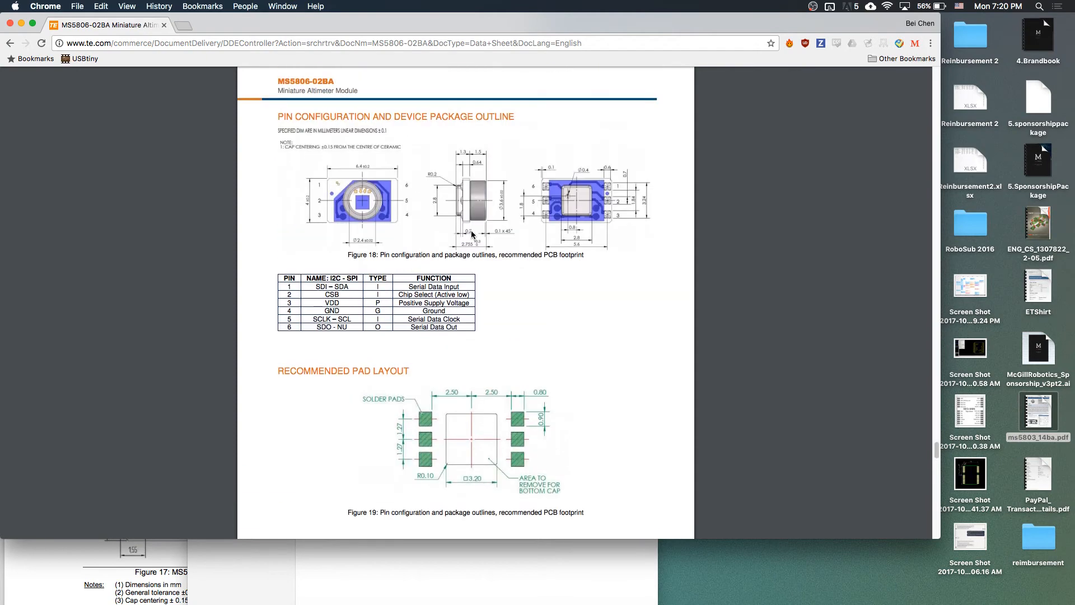
scroll(472, 234, down, 15)
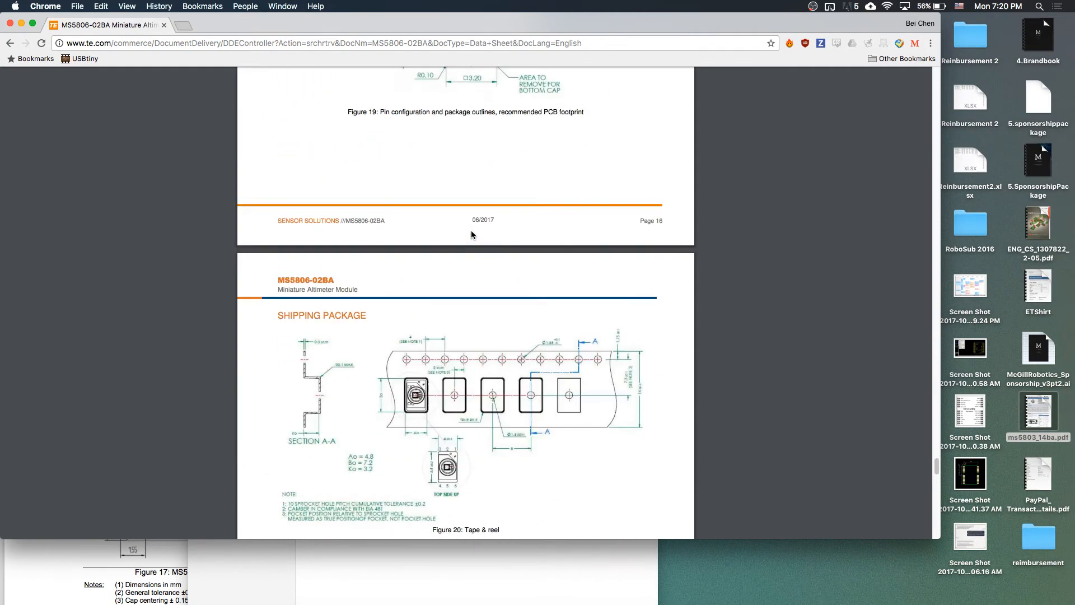
scroll(394, 239, up, 15)
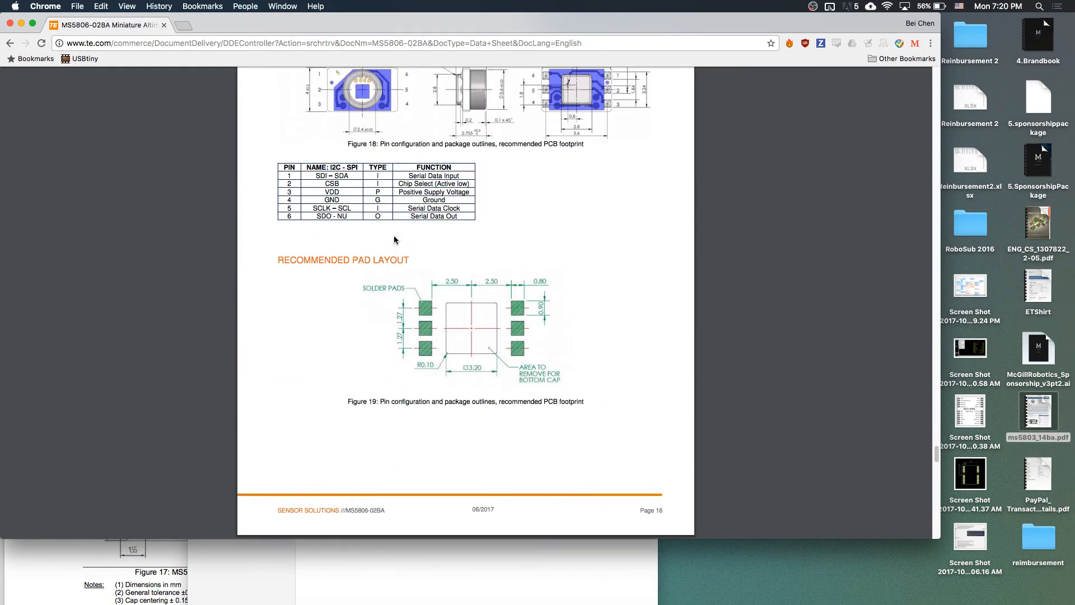
Return to the search results and search for ms5808, followed by ms5806 again
scroll(394, 240, left, 5)
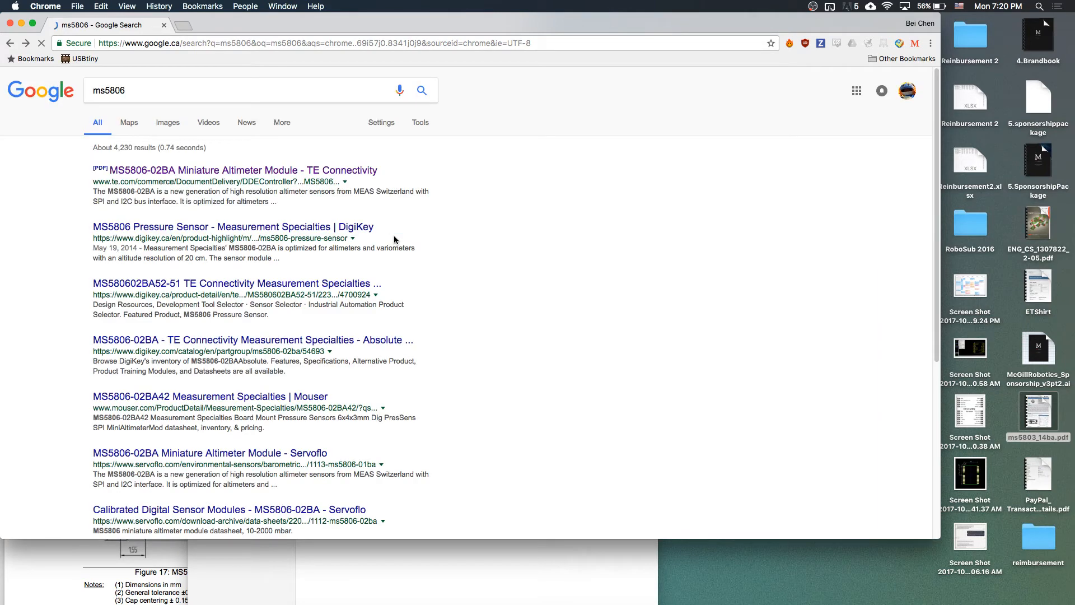
click(167, 91)
key(Return)
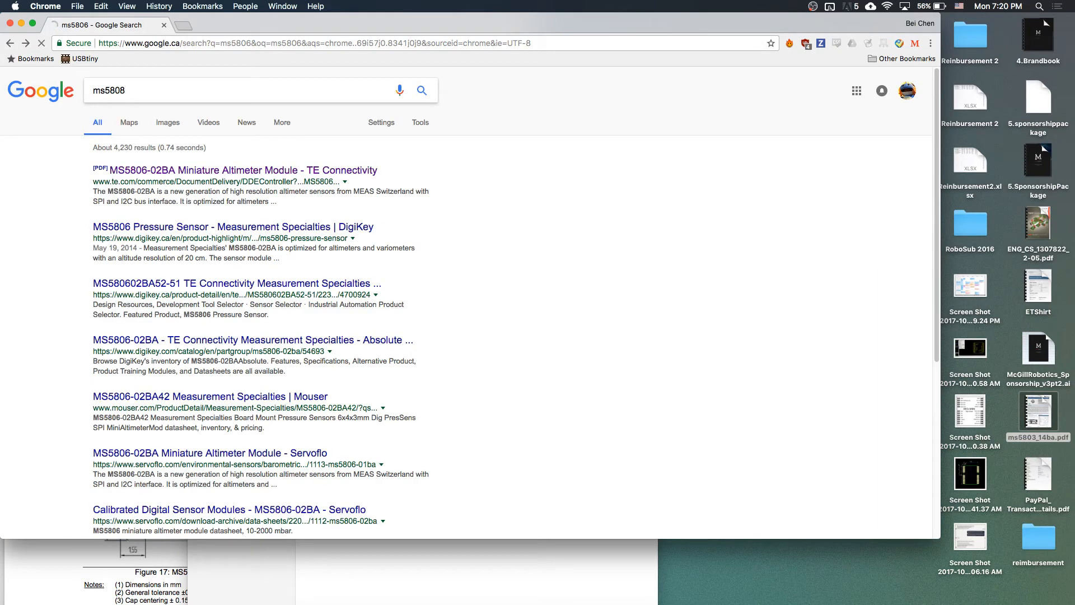
click(185, 91)
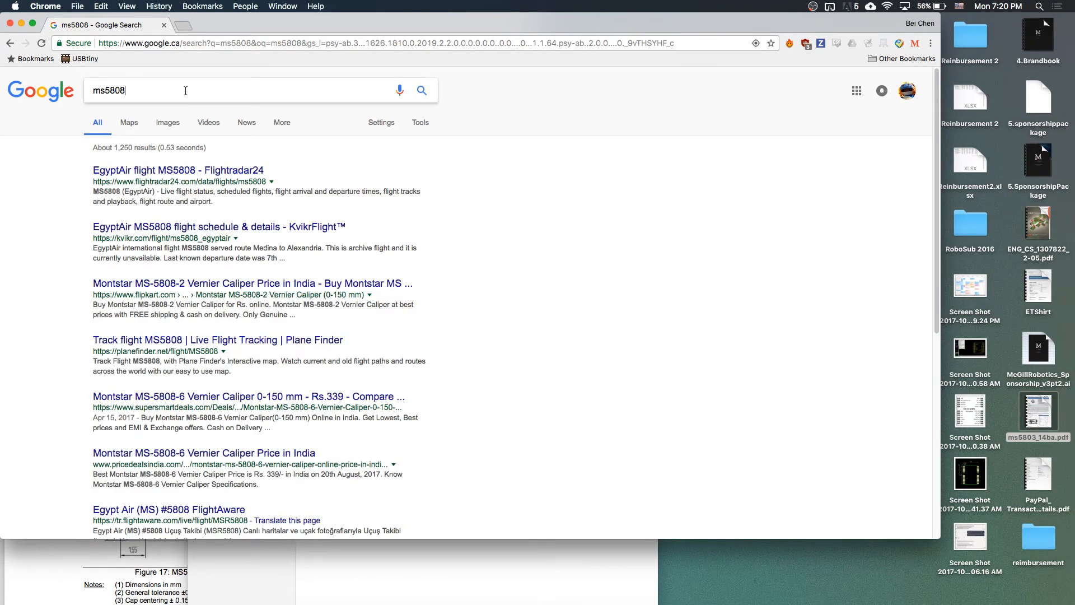
text(6)
key(Return)
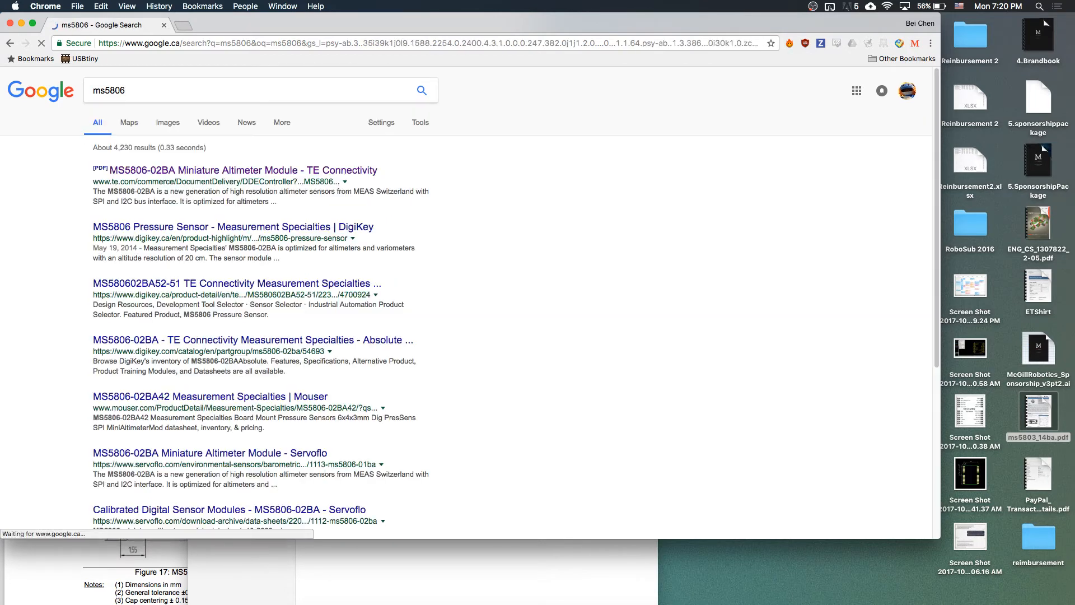
Search the web for ms5804 and for ms5802
key(BackSpace)
text(4)
key(Return)
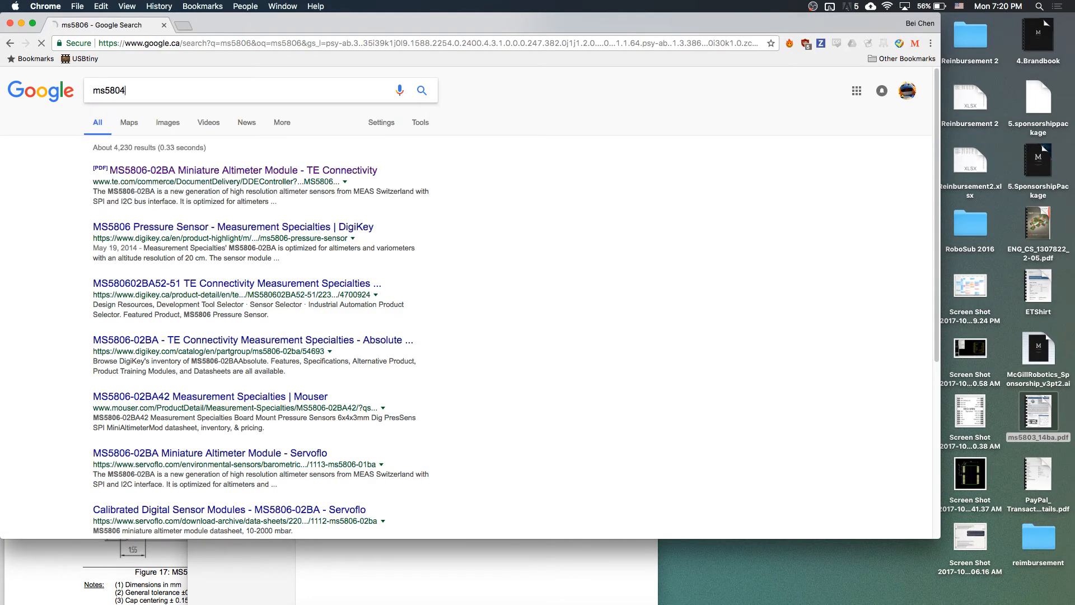
click(194, 84)
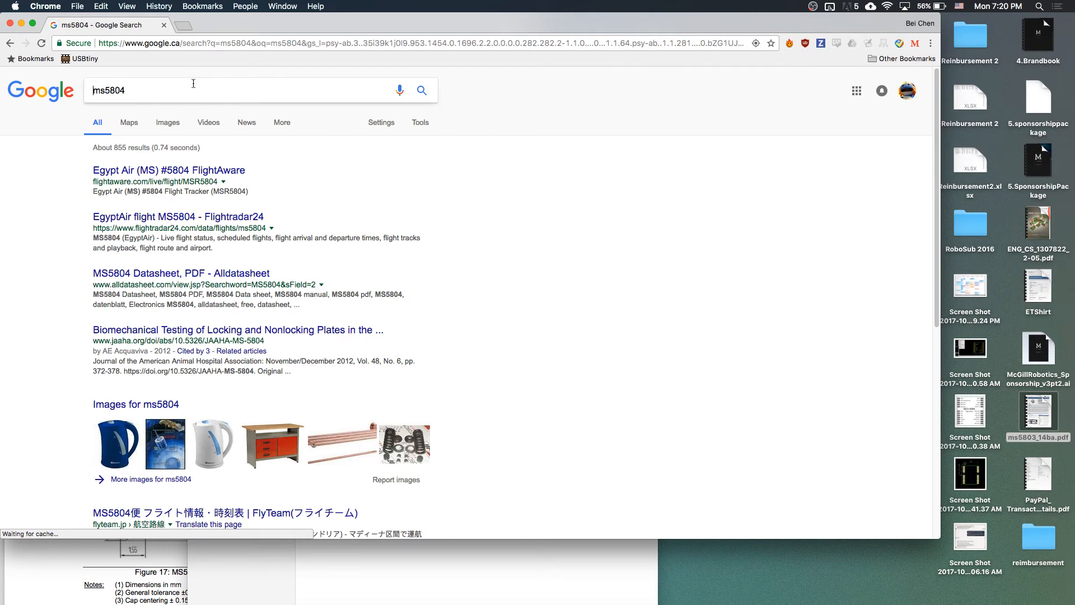
click(201, 92)
text(2)
key(Return)
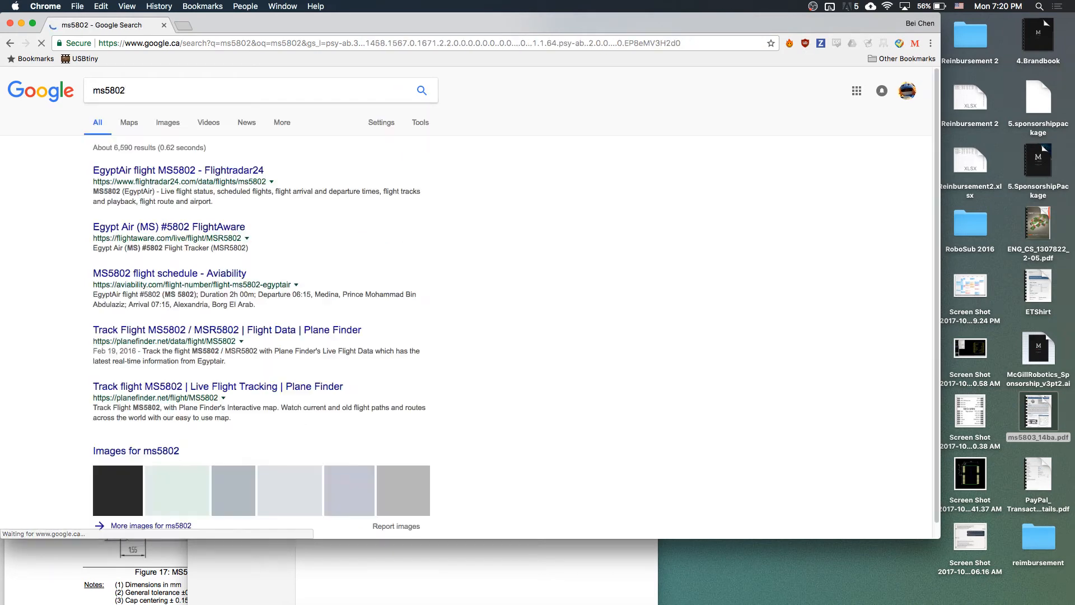
Search the web for ms5801 and open the MS5801-01BA altimeter module datasheet PDF
text(1)
key(Return)
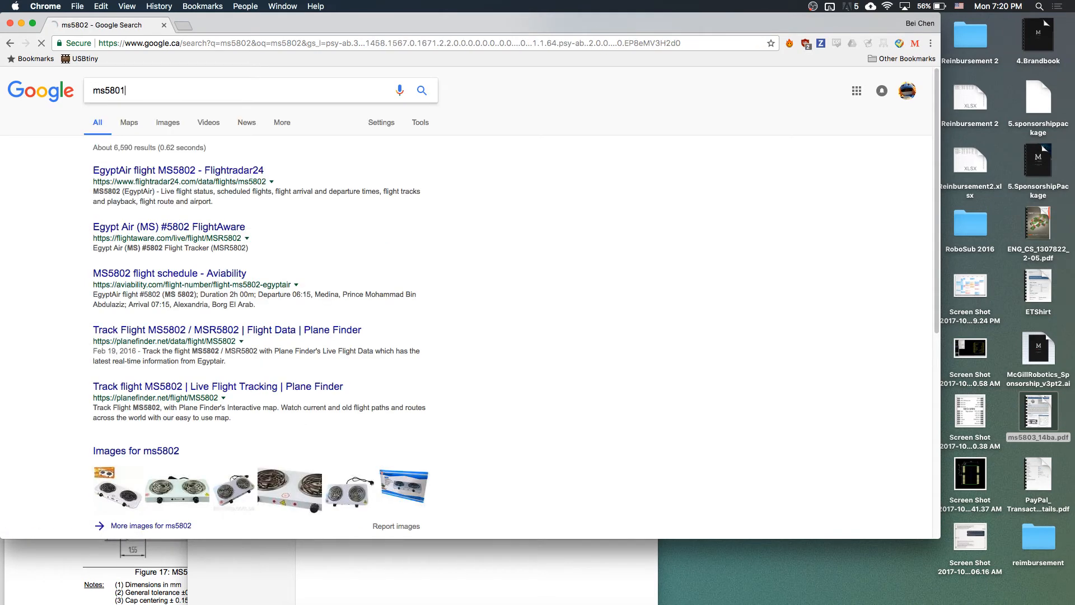
click(202, 175)
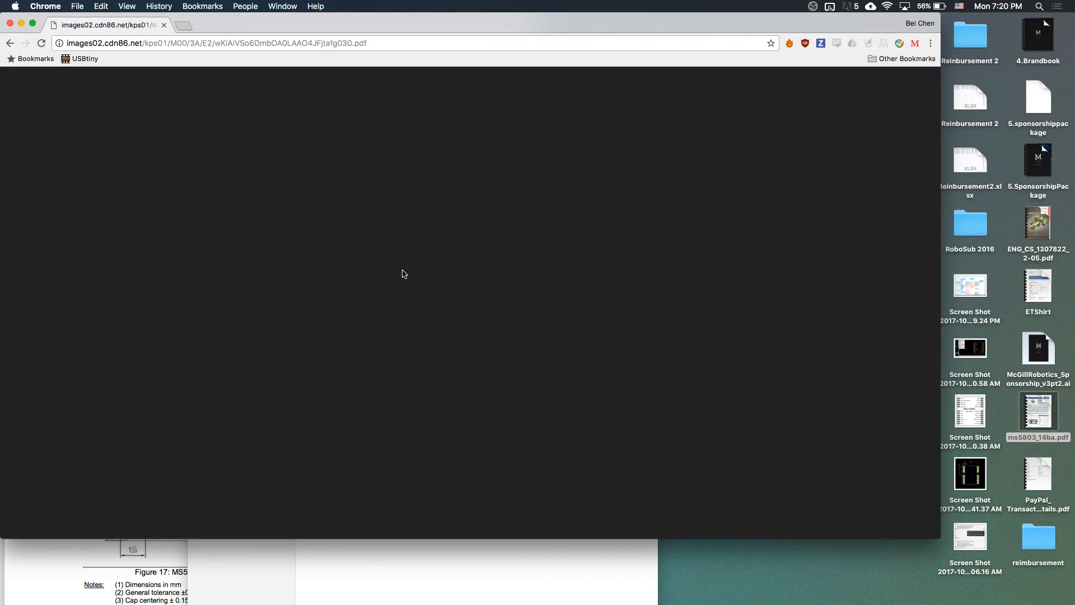
Examine the MS5801-01BA datasheet's device package outlines, pin table and bottom-side pad layout
scroll(403, 274, down, 20)
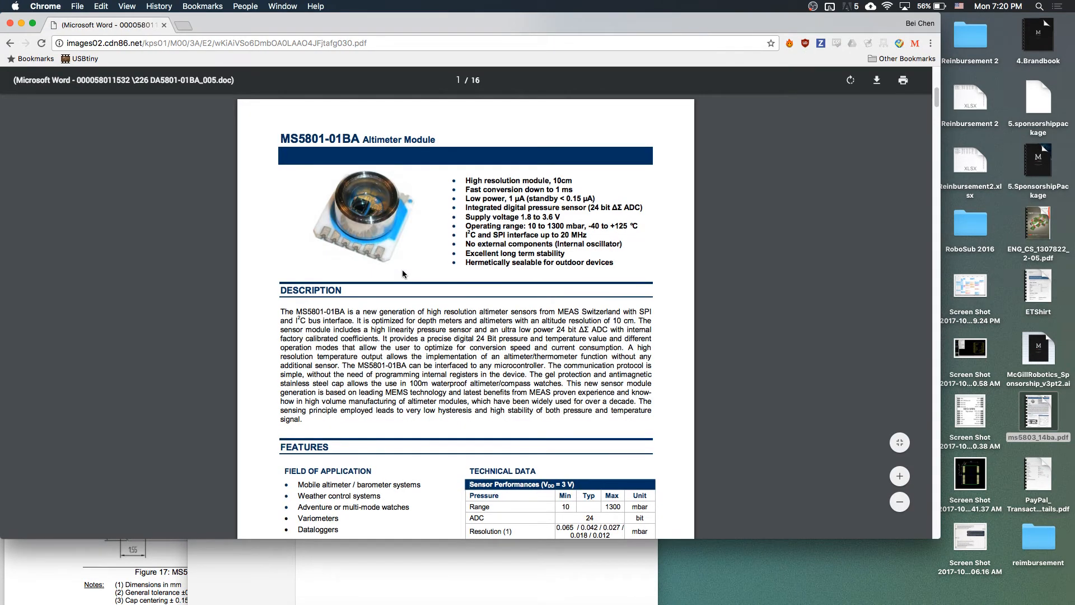
scroll(404, 274, down, 20)
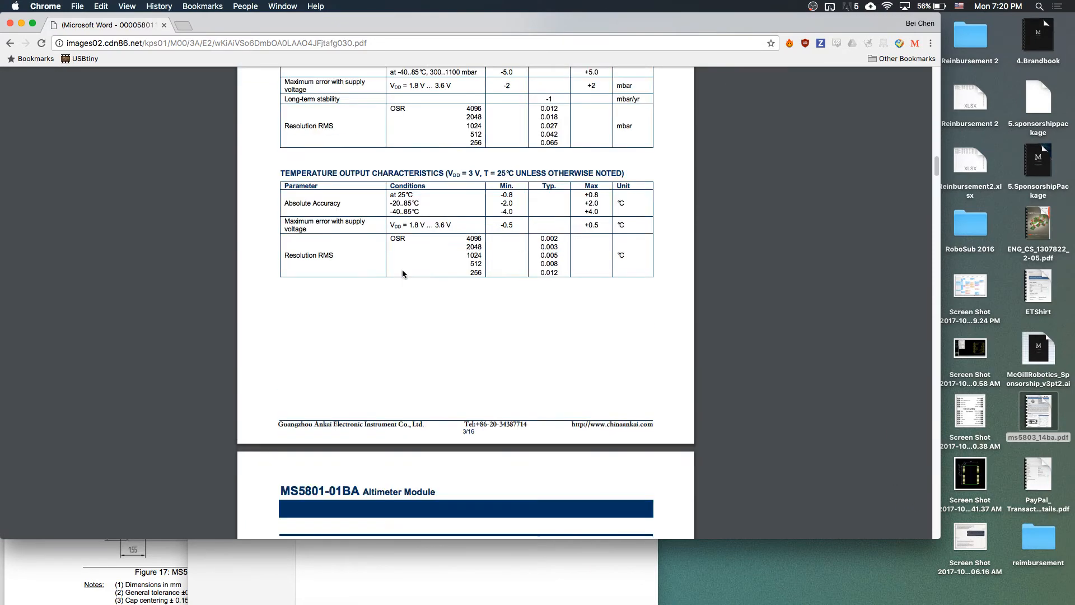
scroll(403, 274, down, 20)
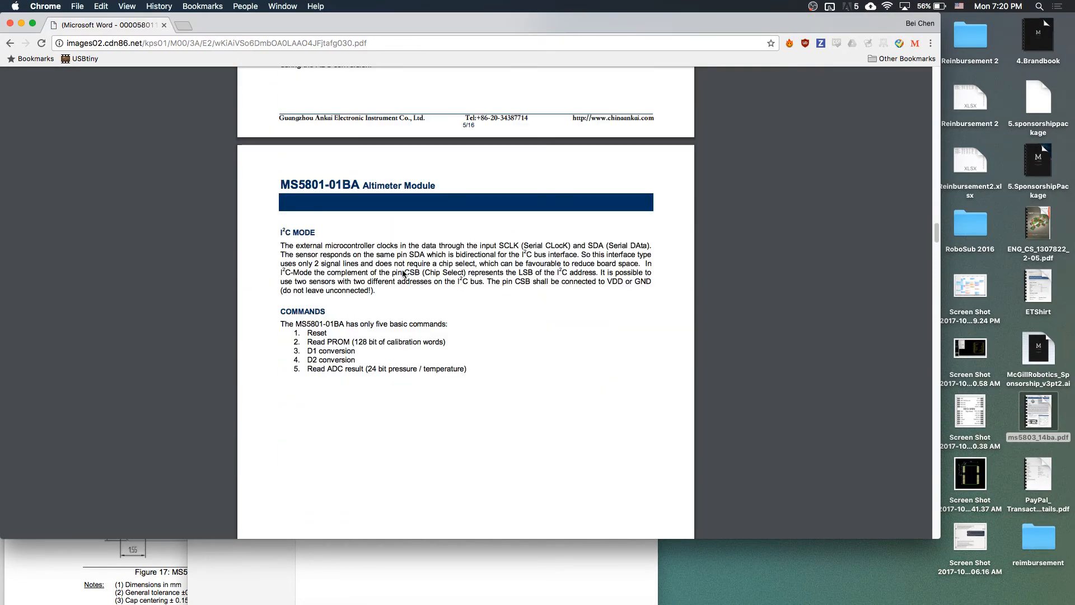
scroll(403, 273, down, 20)
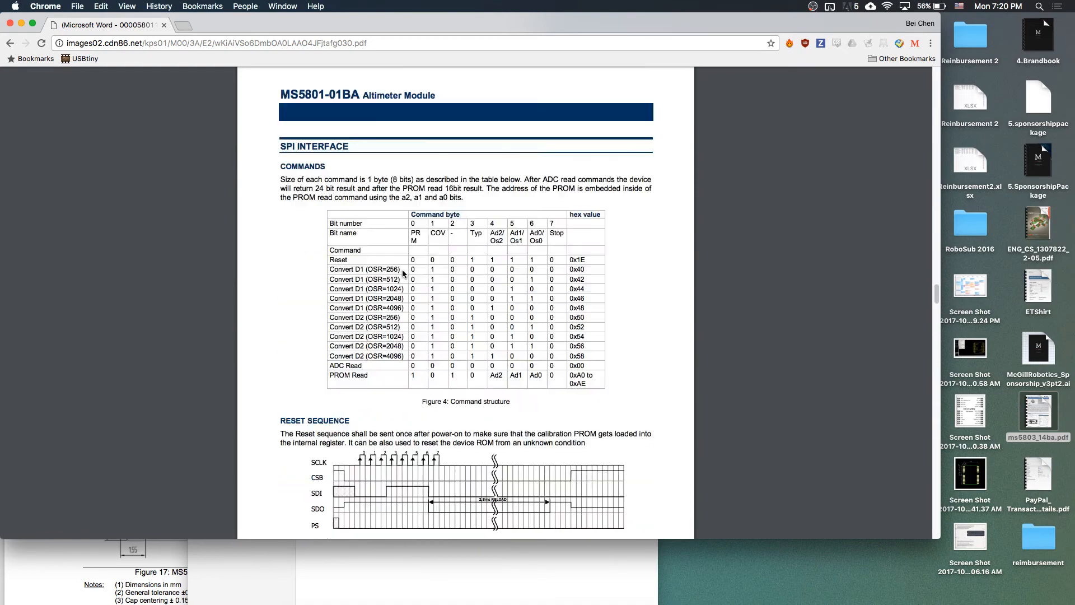
scroll(405, 274, down, 20)
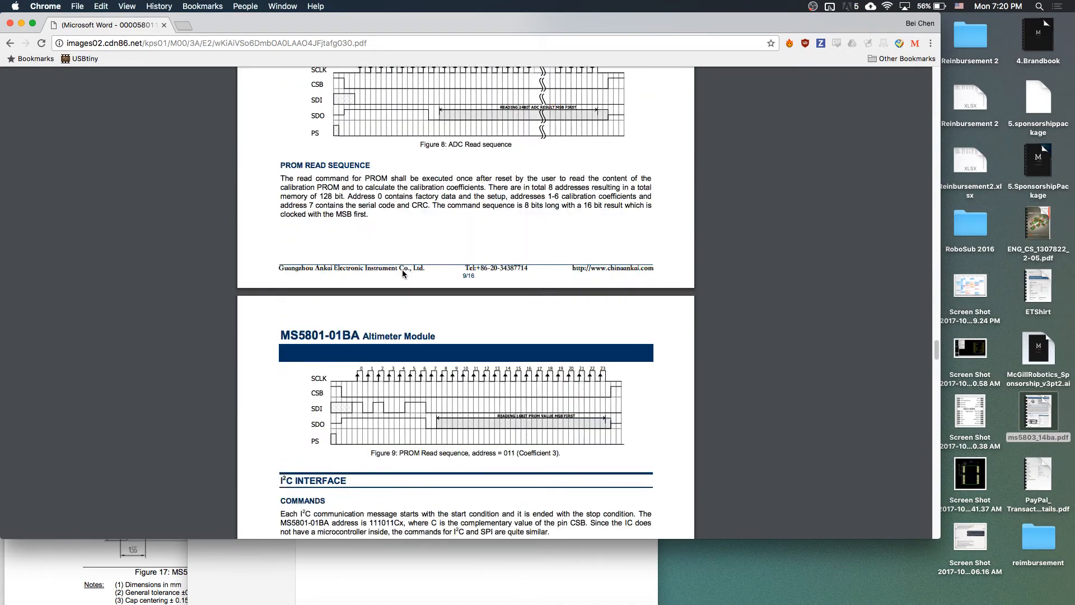
scroll(403, 274, down, 15)
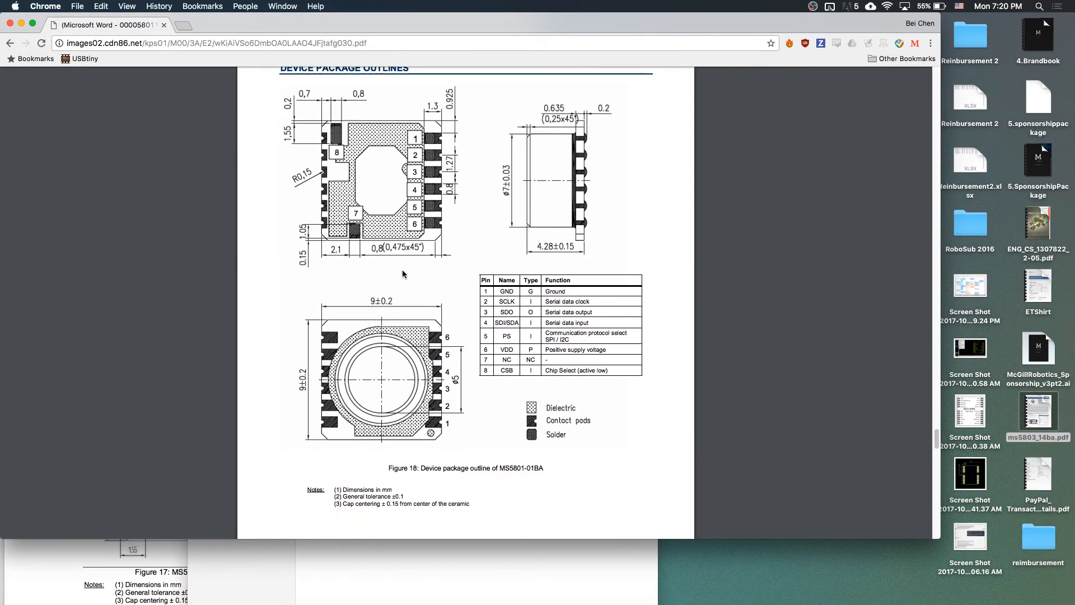
scroll(402, 274, down, 15)
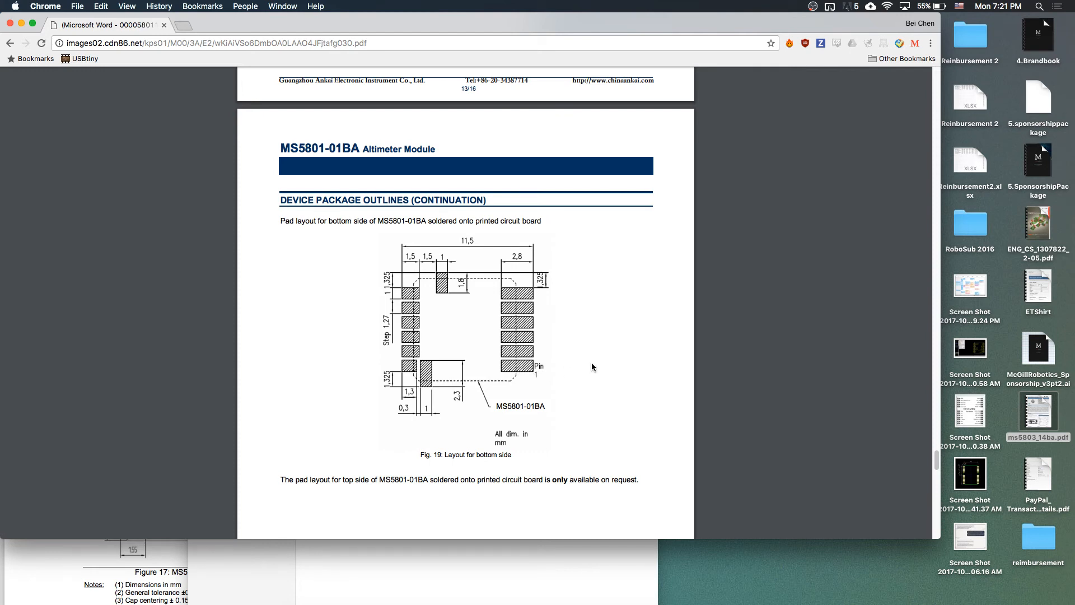
scroll(592, 367, up, 10)
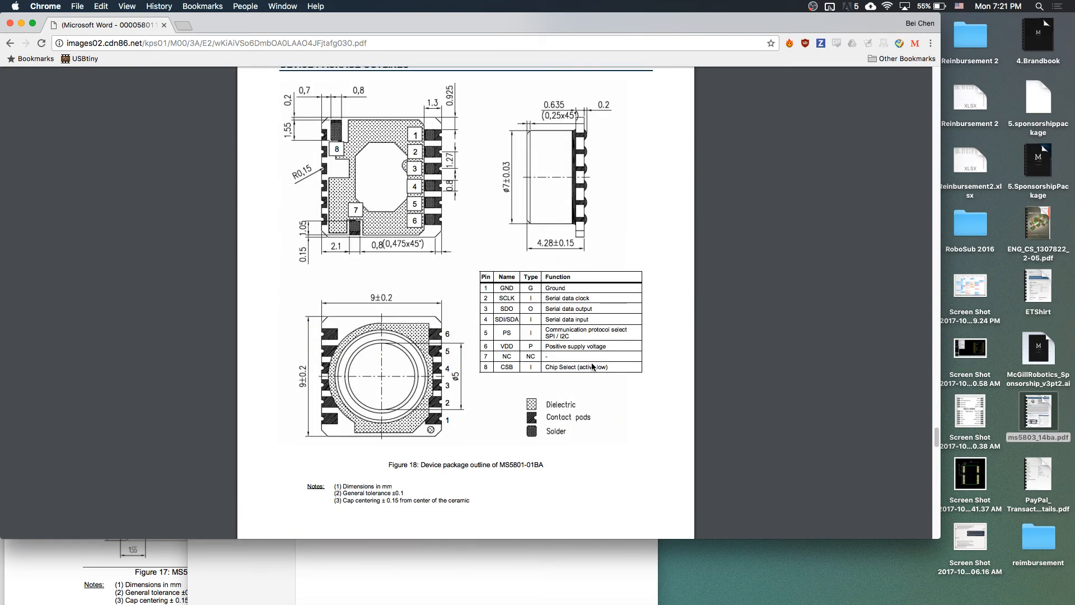
Copy the web address of the MS5801-01BA datasheet showing its bottom-side pad layout
scroll(592, 366, down, 8)
click(412, 40)
key(super+c)
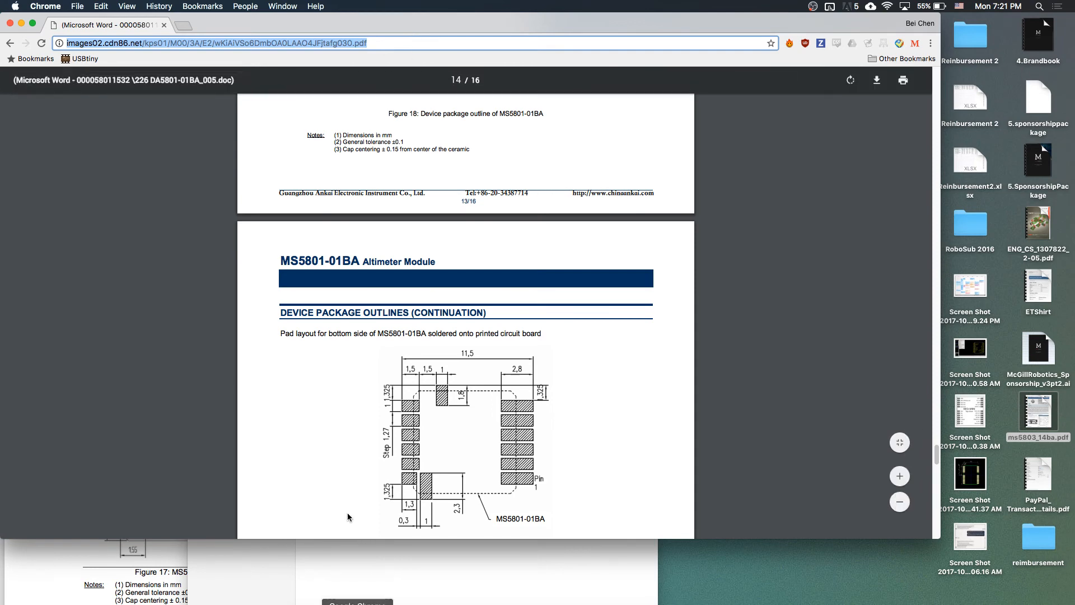
Go to the team's Workplace site at work.facebook.com
text(d)
key(BackSpace)
key(BackSpace)
text(work.facebook.com)
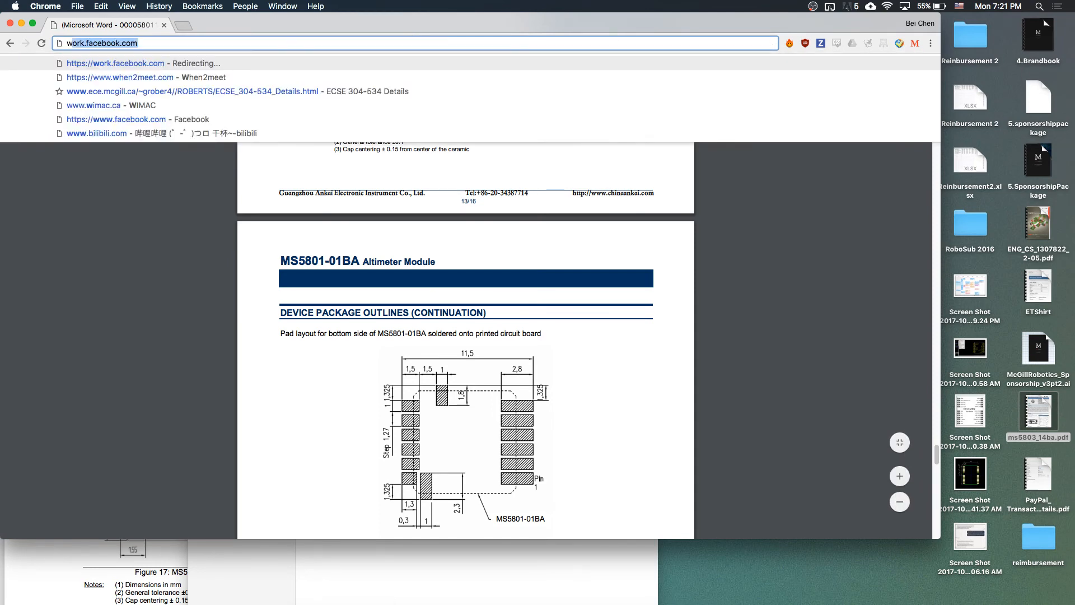
key(Return)
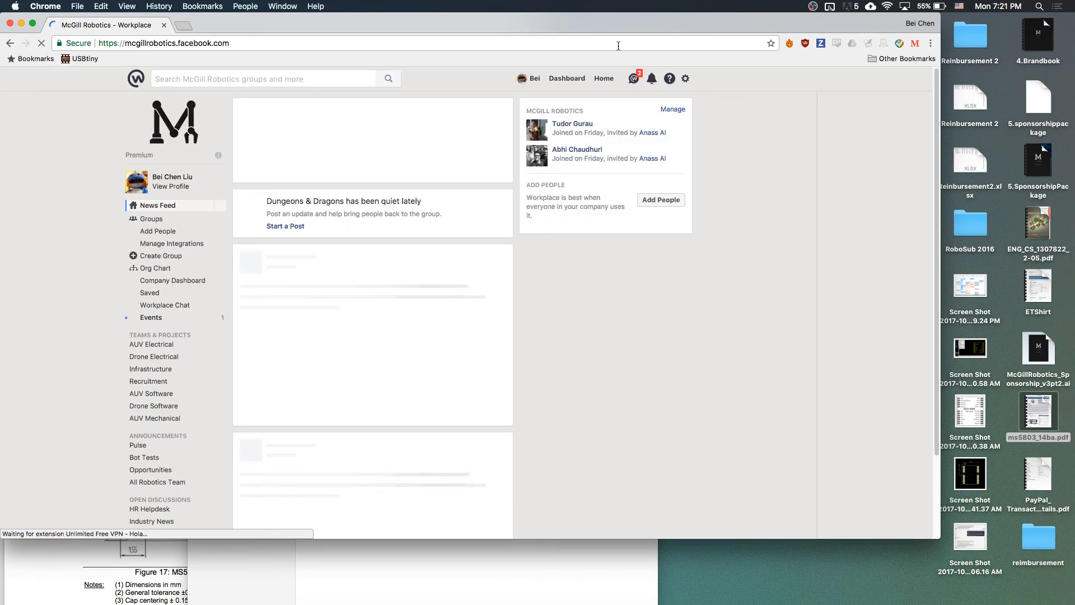
Check the news feed for the workshop post, and locate the DipTrace PCB Design Workshop I event post in the Pulse group
click(635, 80)
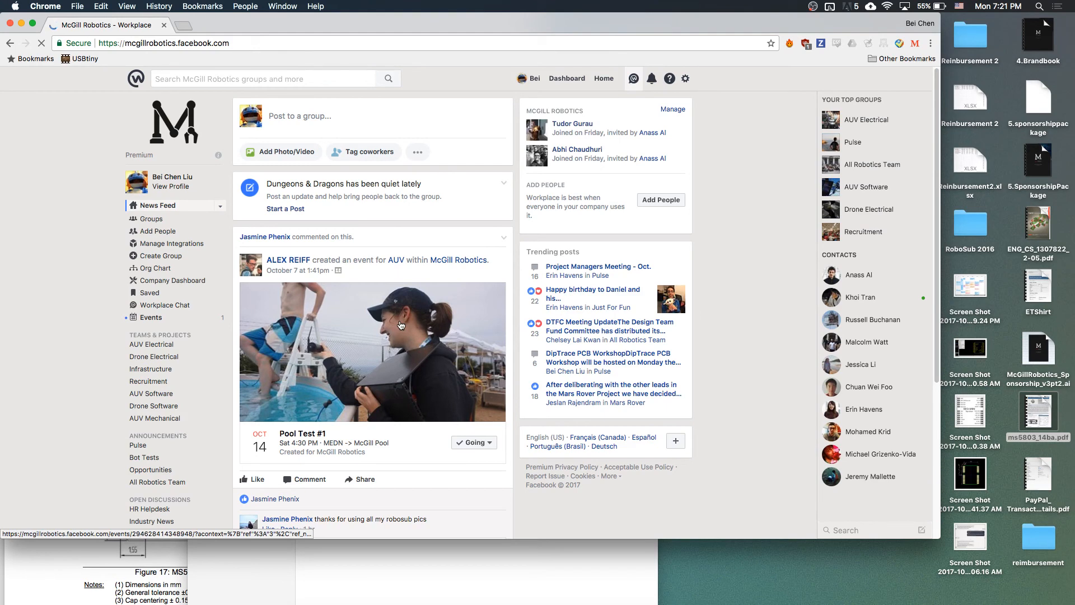
scroll(401, 326, down, 5)
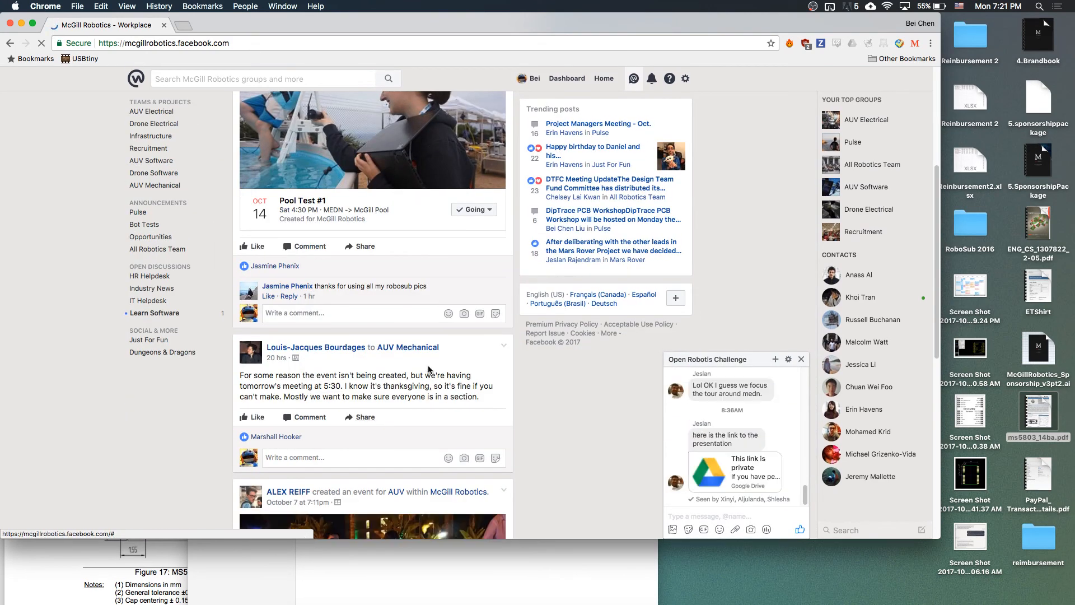
scroll(428, 367, down, 10)
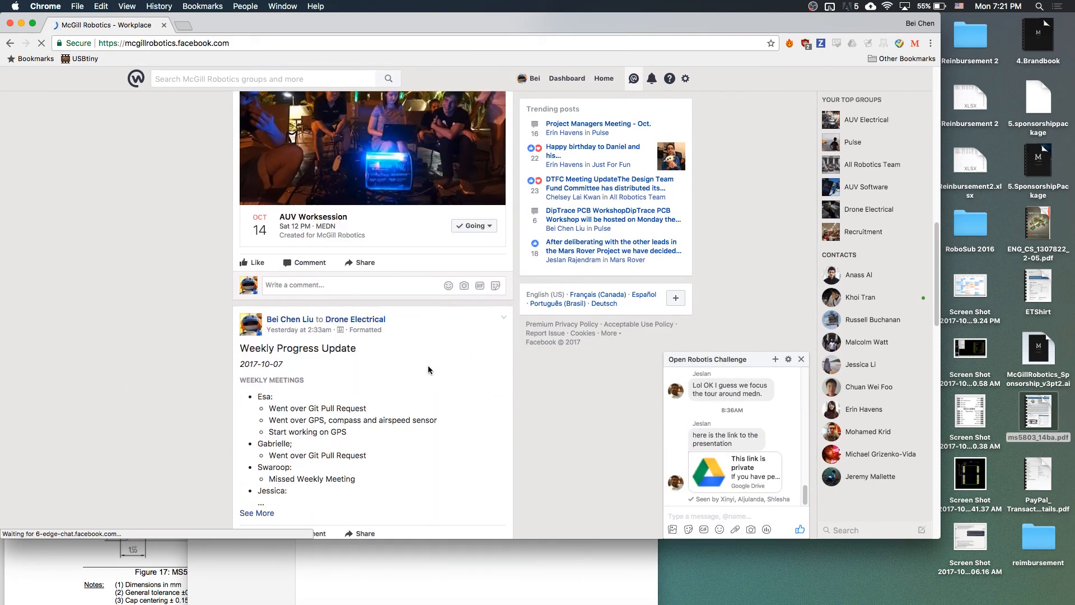
scroll(429, 368, down, 4)
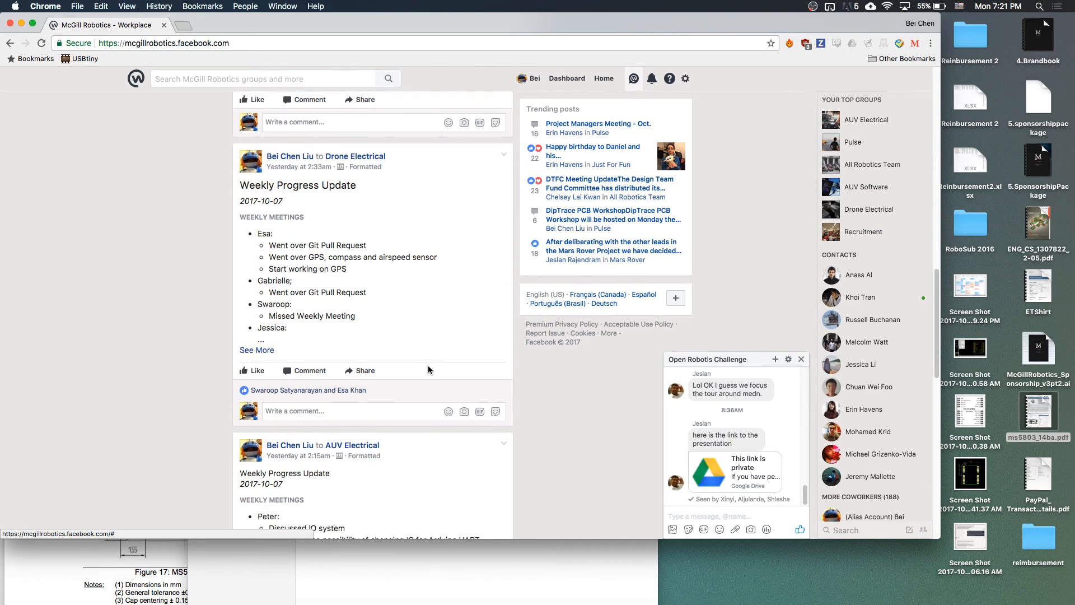
scroll(428, 365, down, 12)
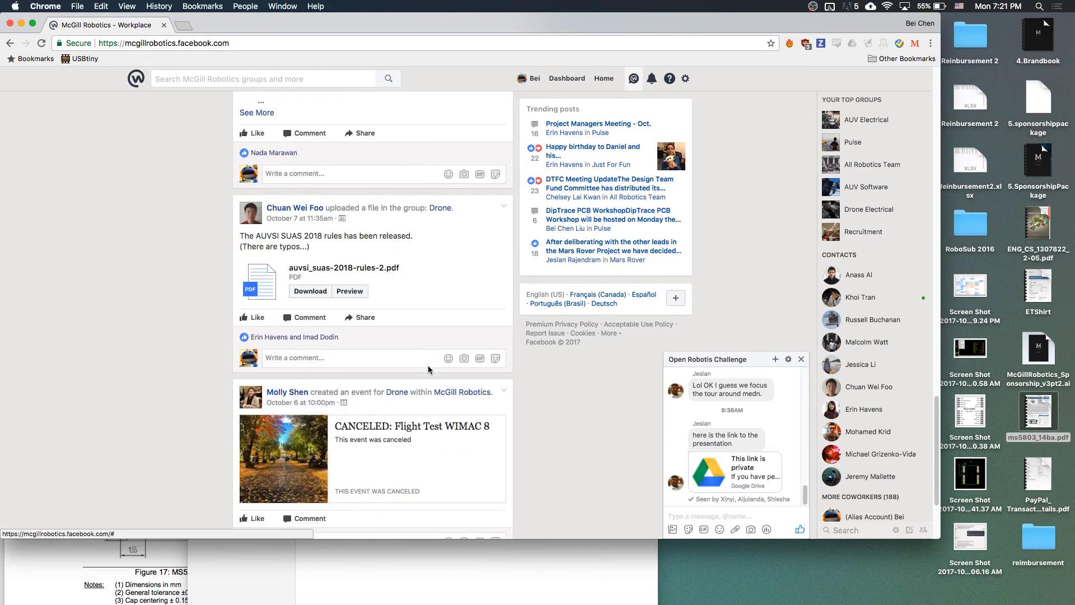
scroll(428, 365, up, 20)
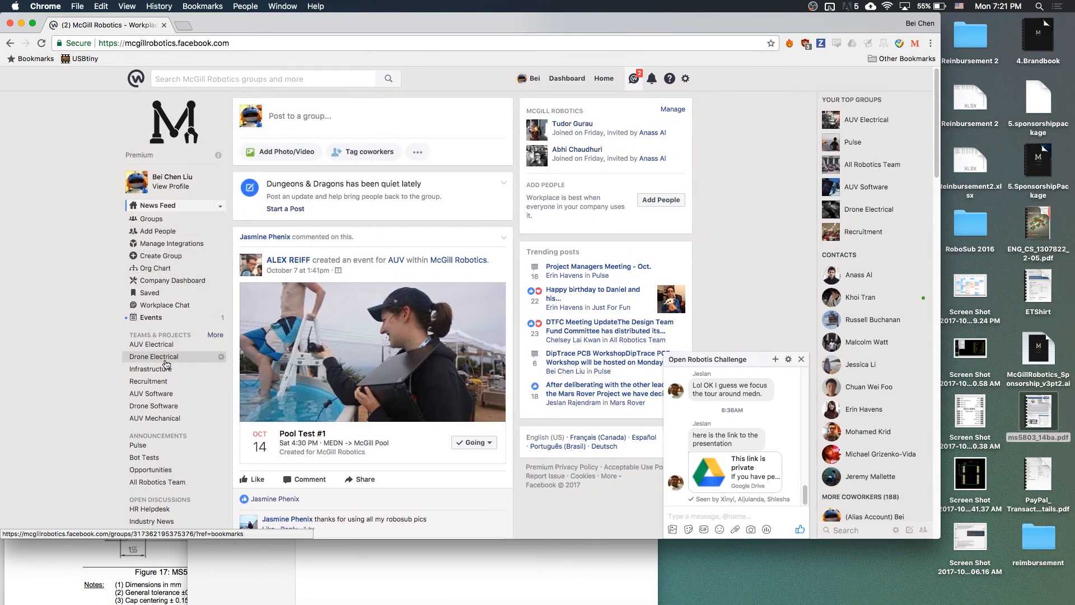
click(160, 446)
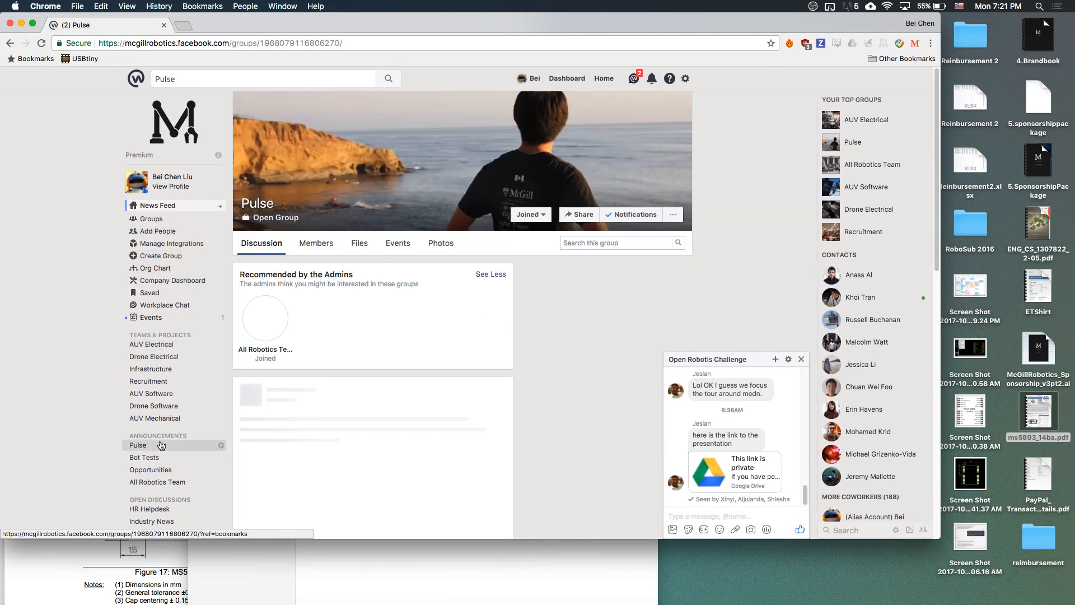
scroll(386, 401, down, 10)
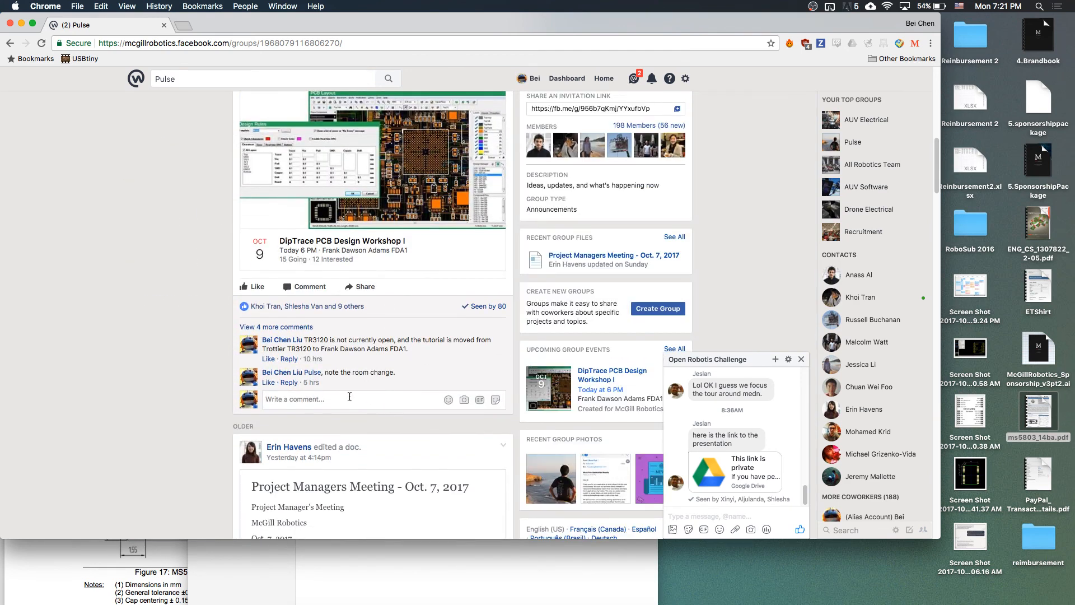
Post the comment "A datasheet for you to practice:" with the copied datasheet link under the DipTrace PCB Design Workshop I post
click(349, 398)
text(A datasheet for you to practice:)
key(super+v)
key(Return)
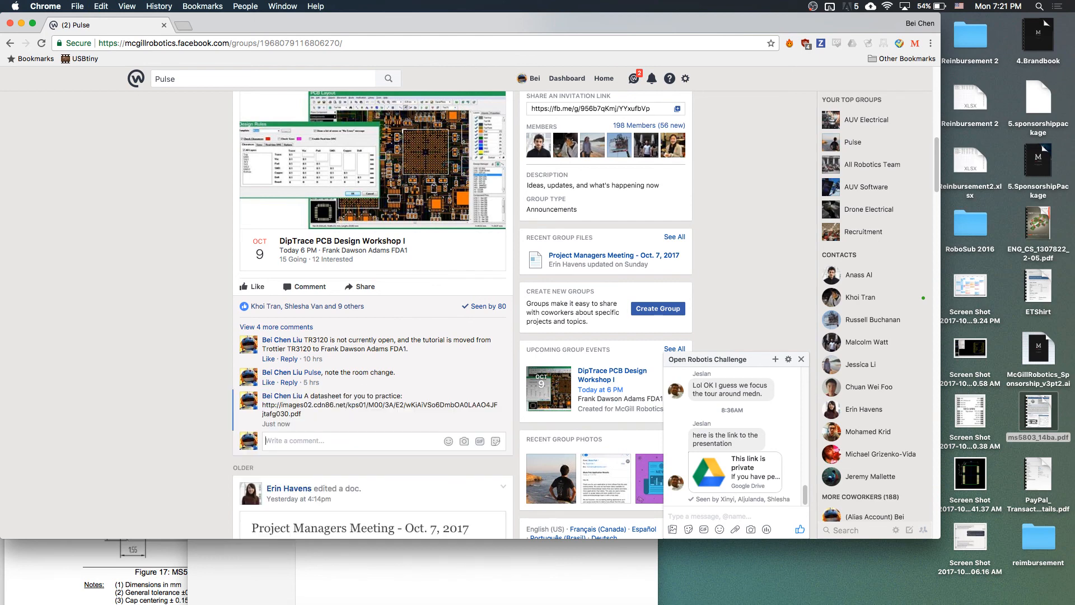